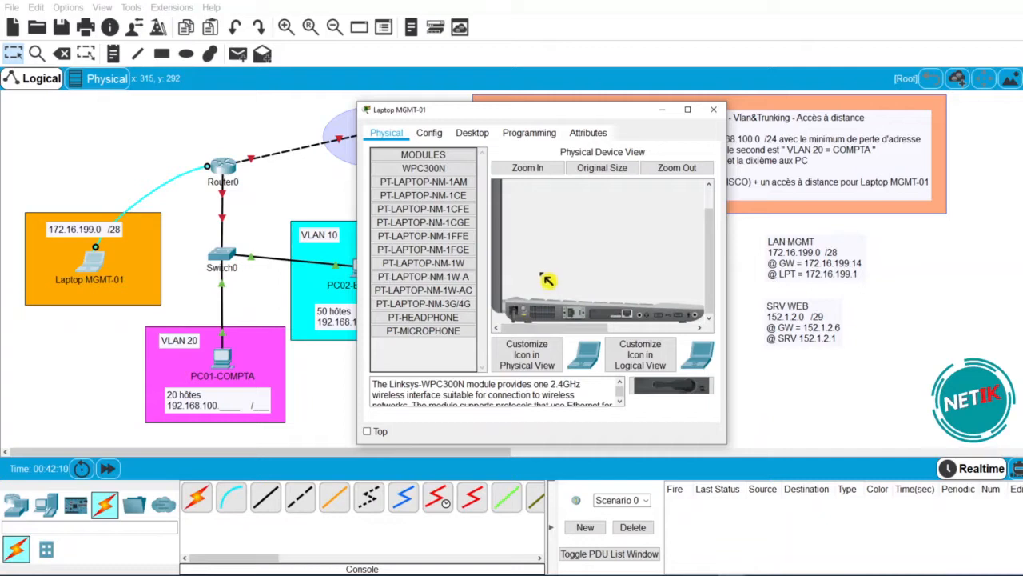
text(.)
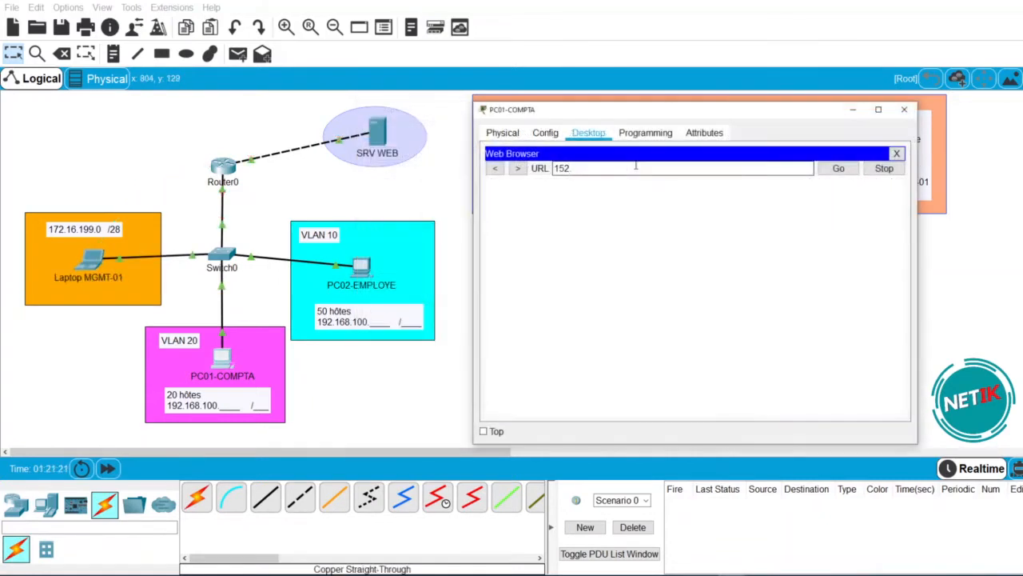
drag(779, 112, 548, 93)
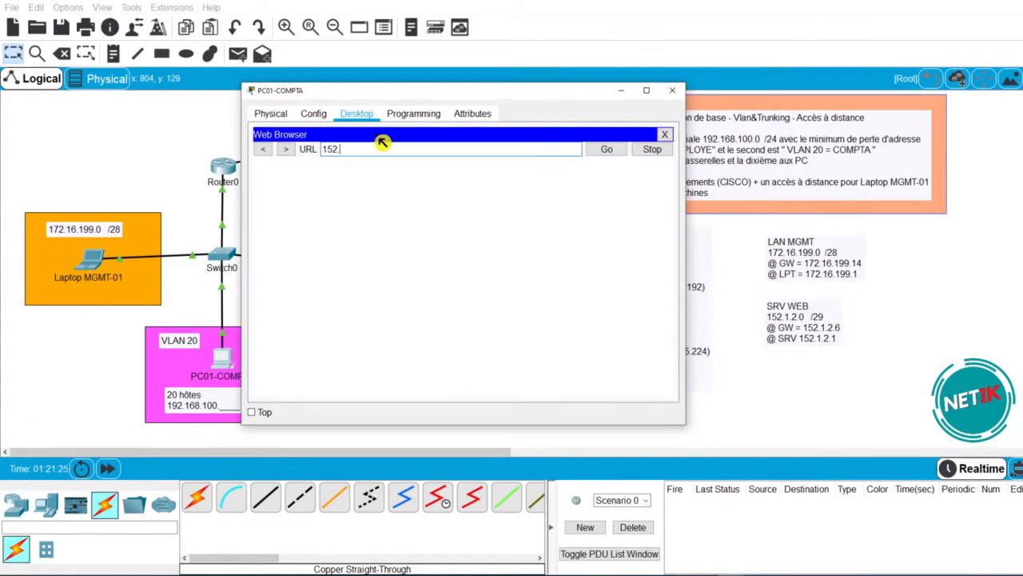
text(1.2.1)
key(Return)
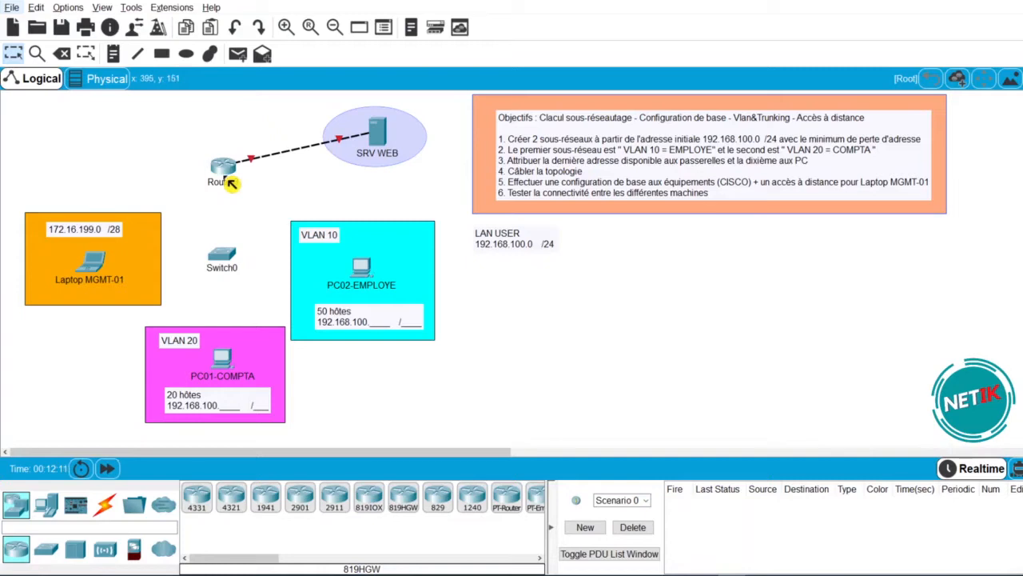
mouse_move(229, 181)
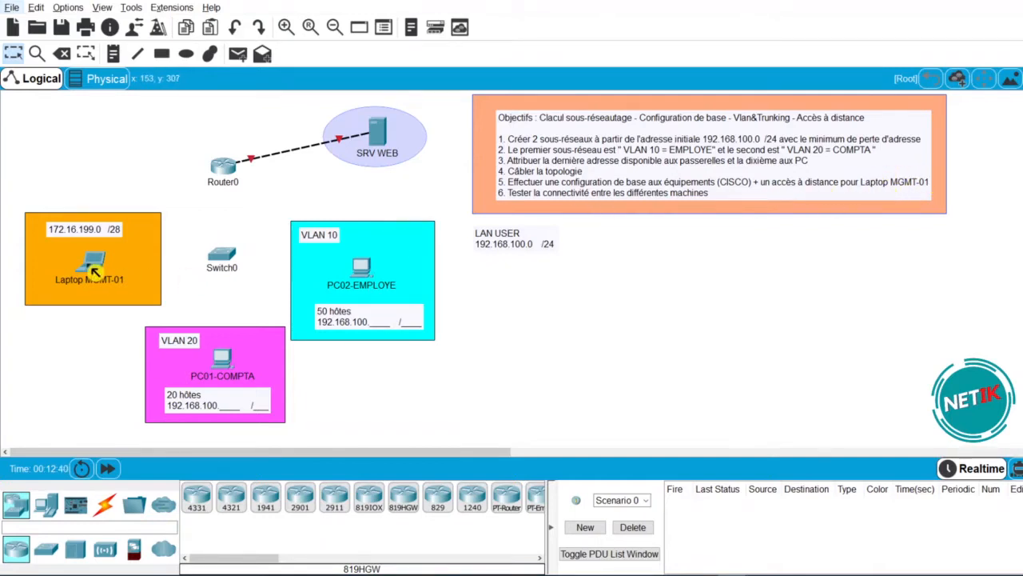
mouse_move(92, 267)
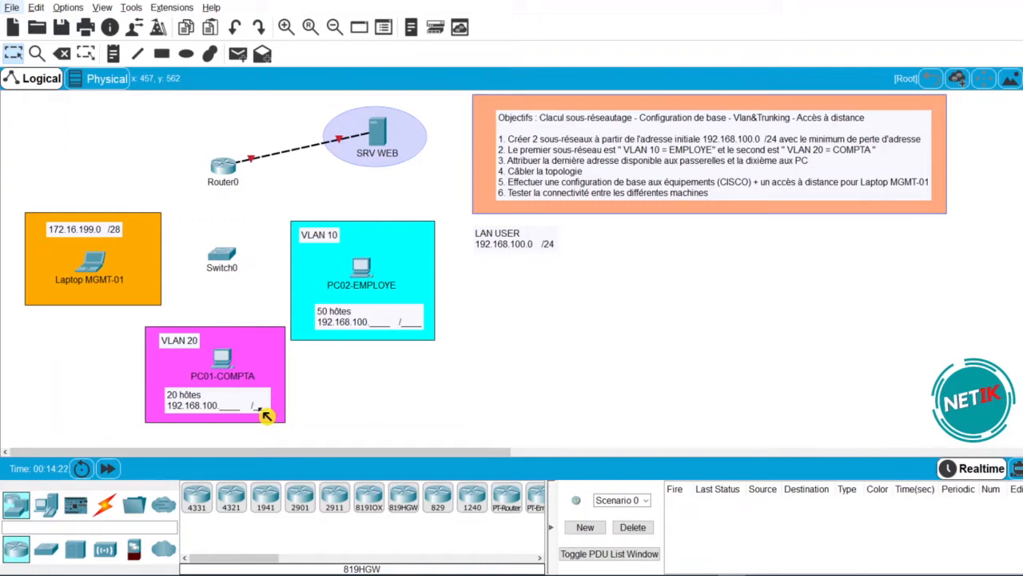
- Insert blank lines after '192.168.100.0 /24' in the LAN USER note
click(546, 250)
click(552, 243)
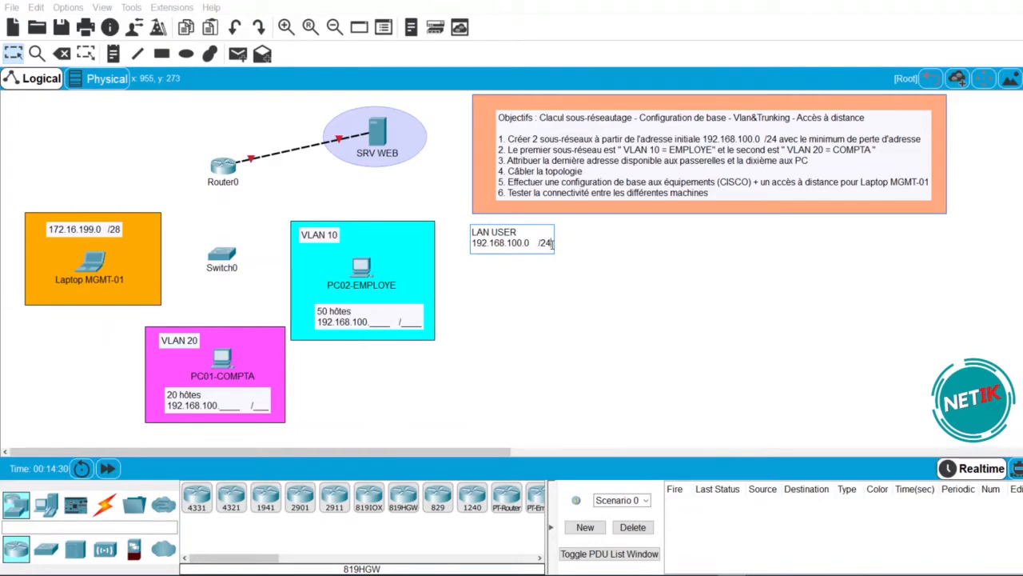
key(Return)
key(Return)
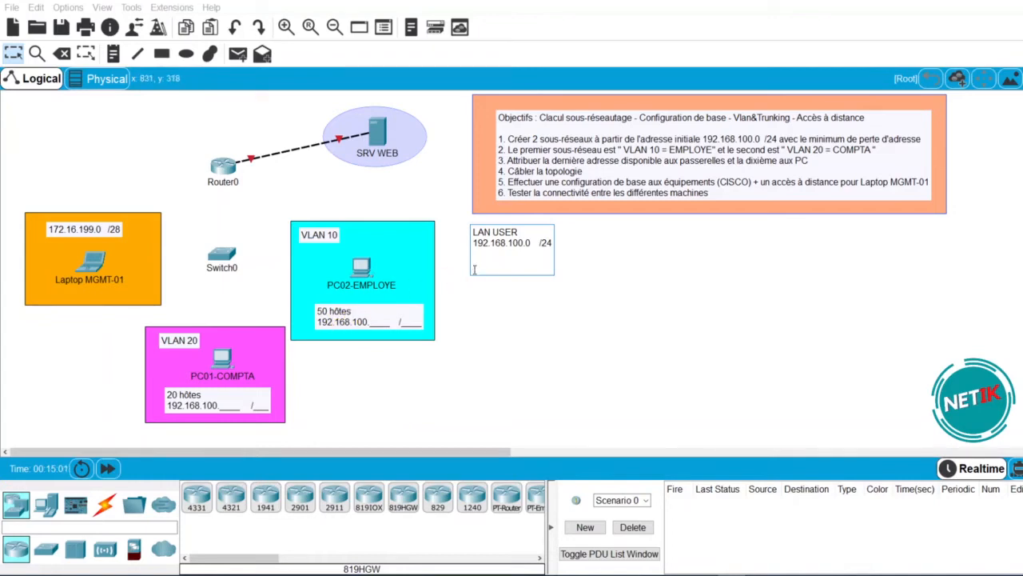
text(50)
key(BackSpace)
- Write 'VLAN 10' and '50 hôtes = /26' in the note, leaving an empty line below
text(VLAN 10)
key(Return)
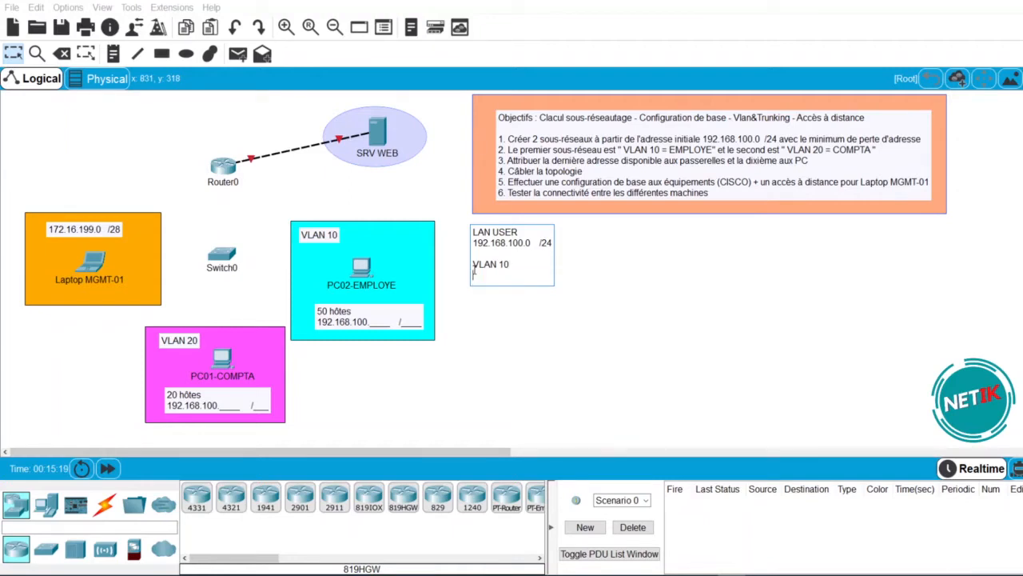
text(50 hôtes = /26)
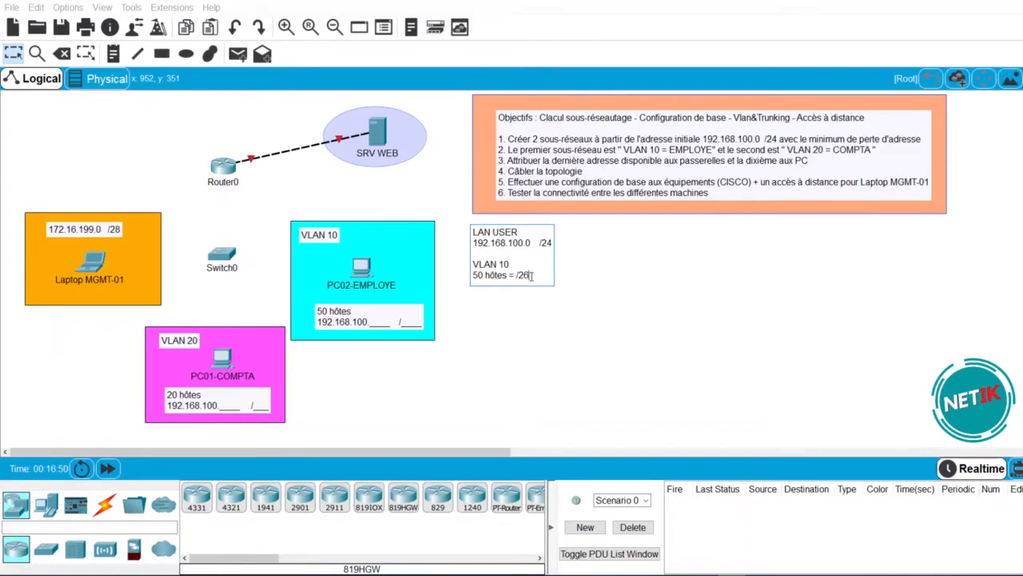
click(516, 275)
click(534, 275)
key(Return)
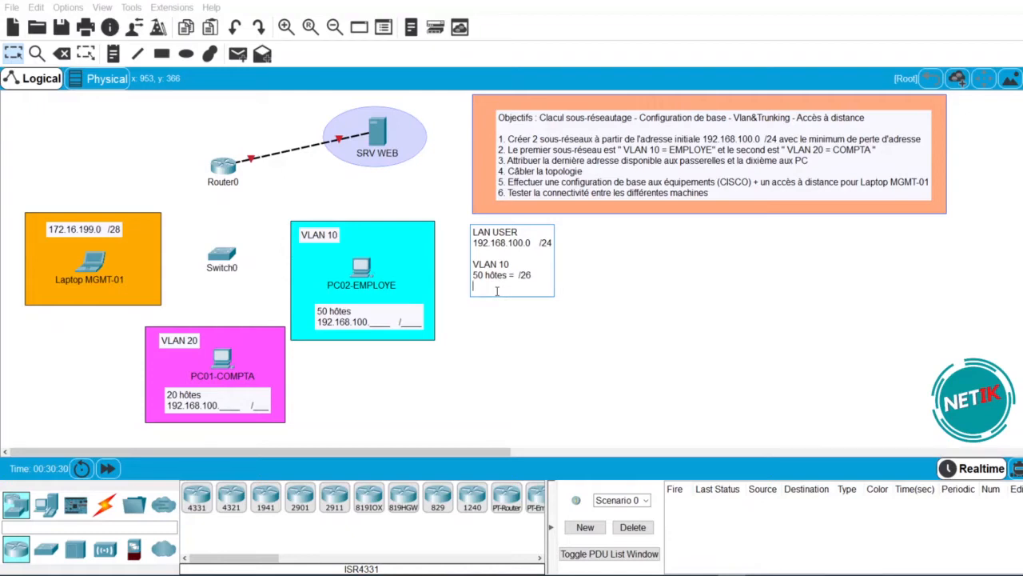
- Add '@ réseau = 192.168.100.0 /26' with mask 'MSR = 255.255.255.192' under VLAN 10
text(@)
text( ré)
text(seau =)
text(168.100.0 /26)
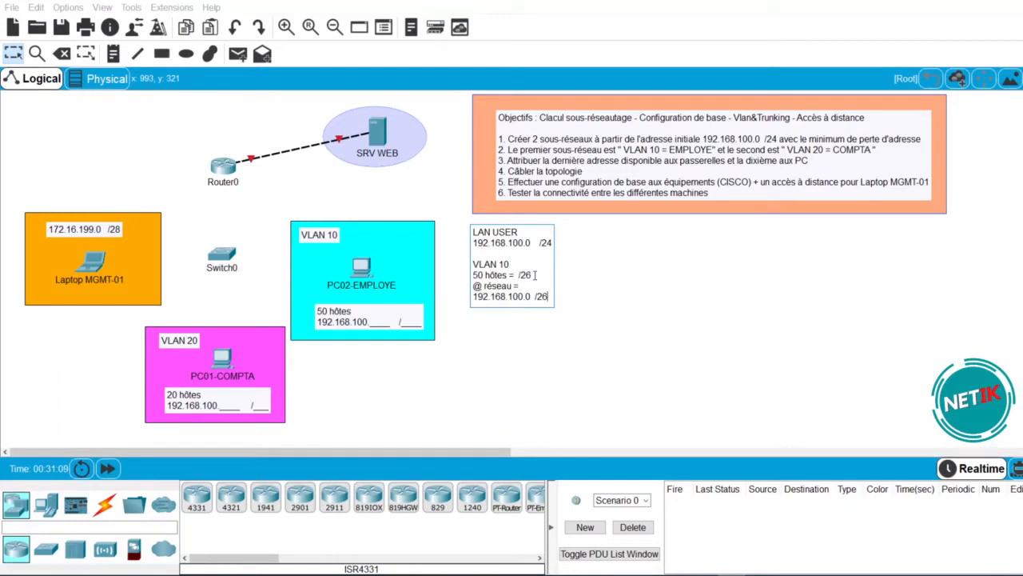
click(553, 354)
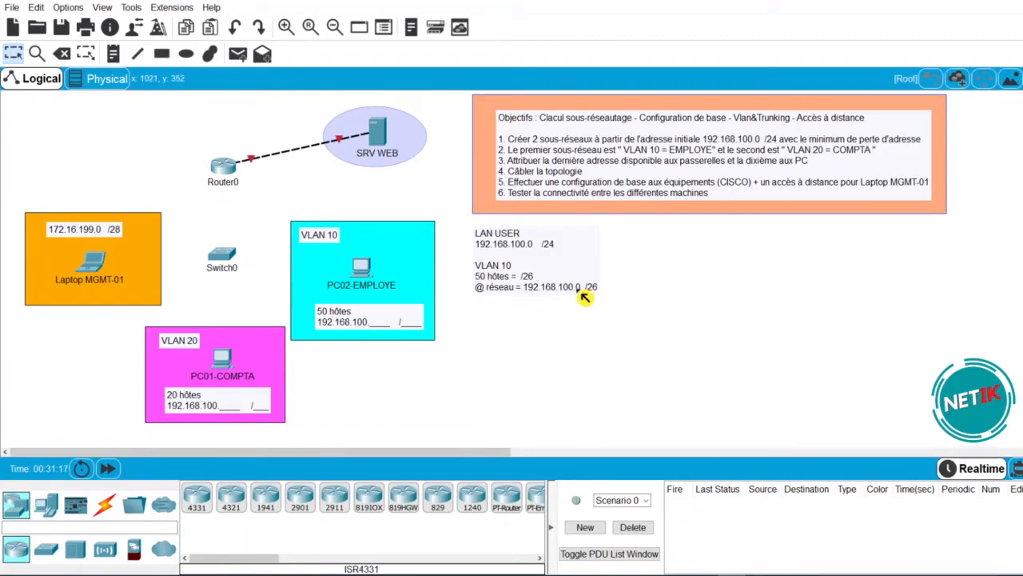
double_click(582, 289)
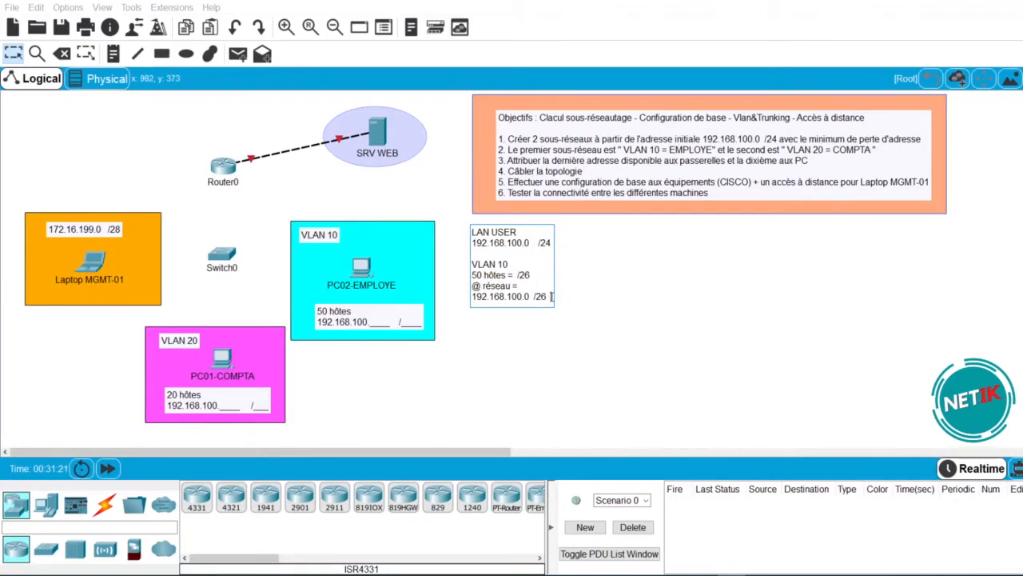
key(Return)
text(MSR)
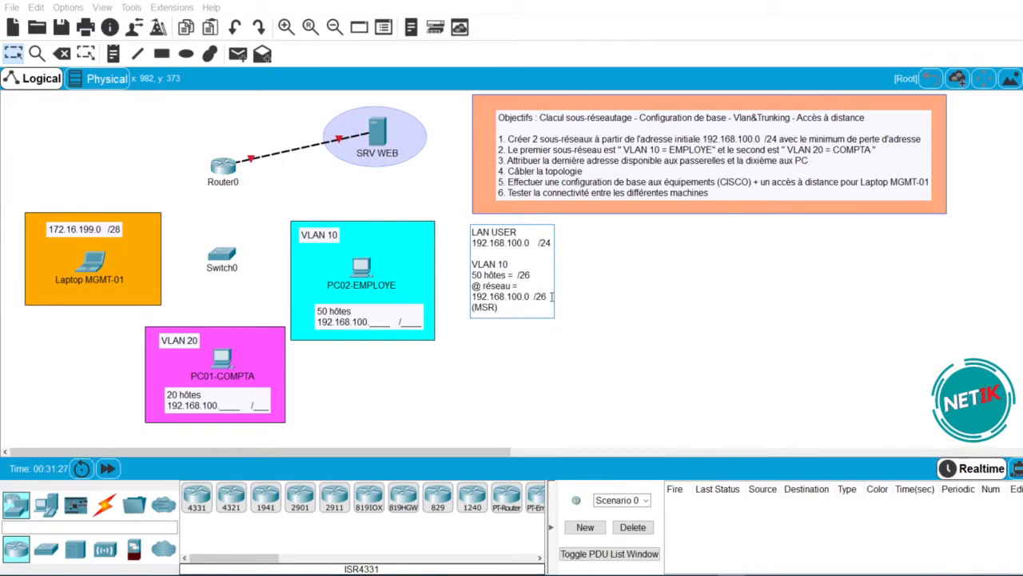
text( = )
text(255.255.)
text(255.)
text(192)
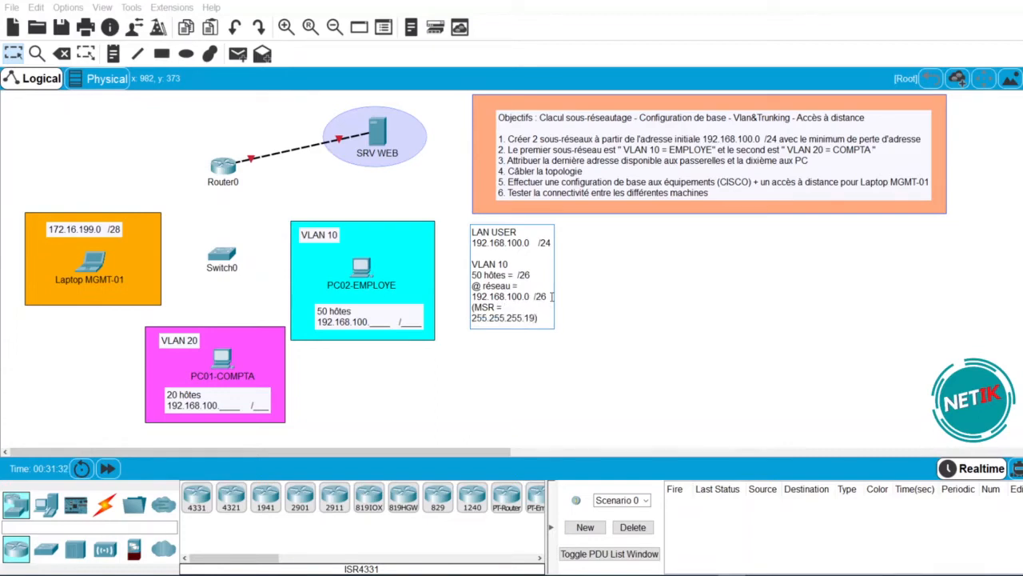
click(643, 339)
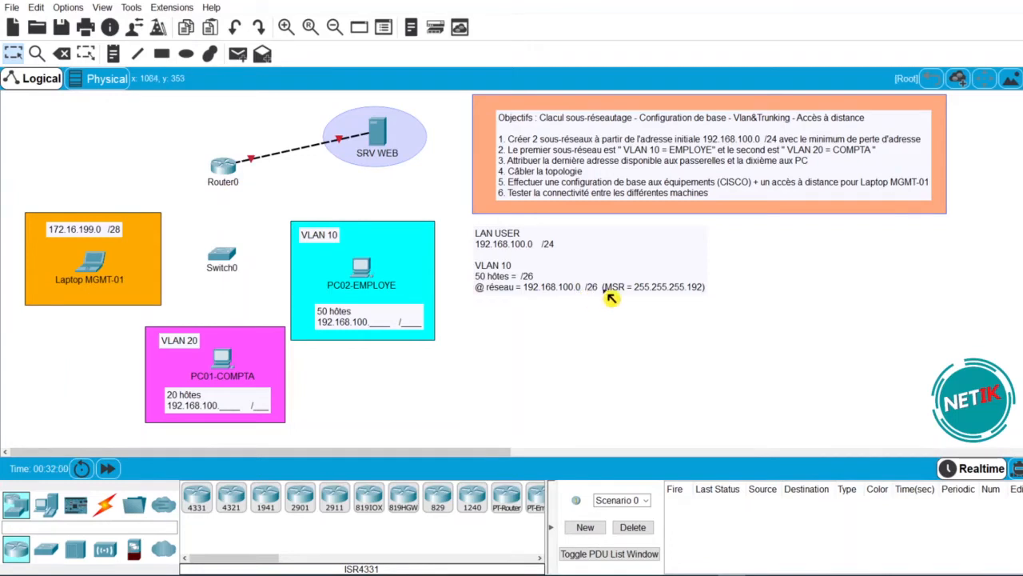
- Add the VLAN 10 gateway line '@ GW = 192.168.100.62' to the note
click(612, 290)
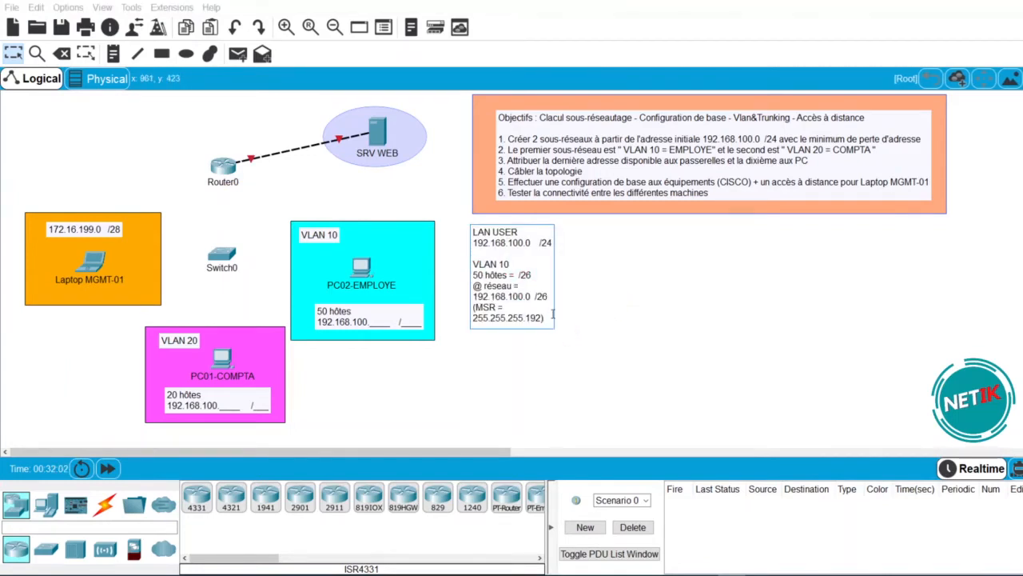
key(Return)
text(@ GW = 192.168.)
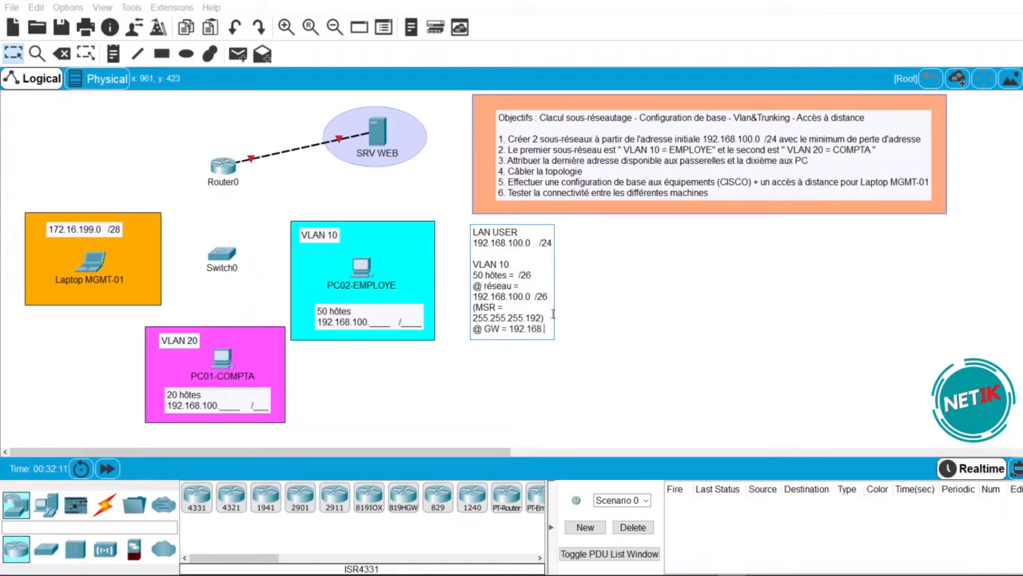
text(100.62)
key(Return)
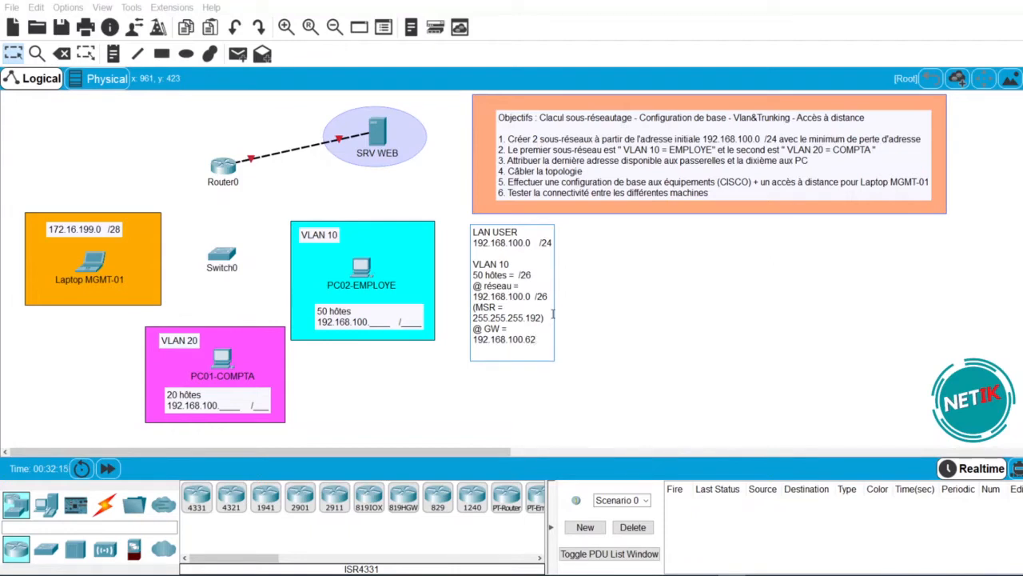
click(578, 407)
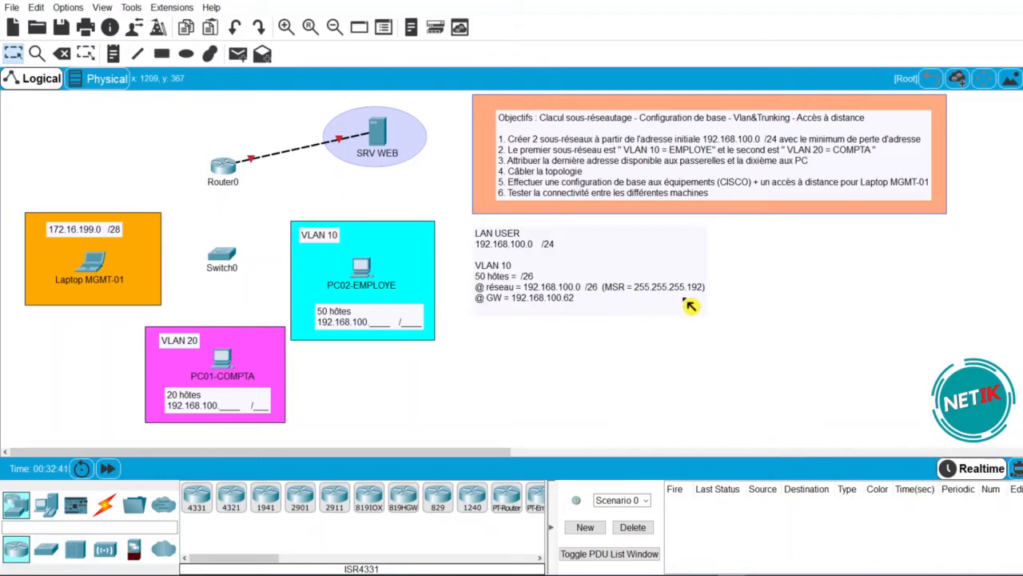
text(.62)
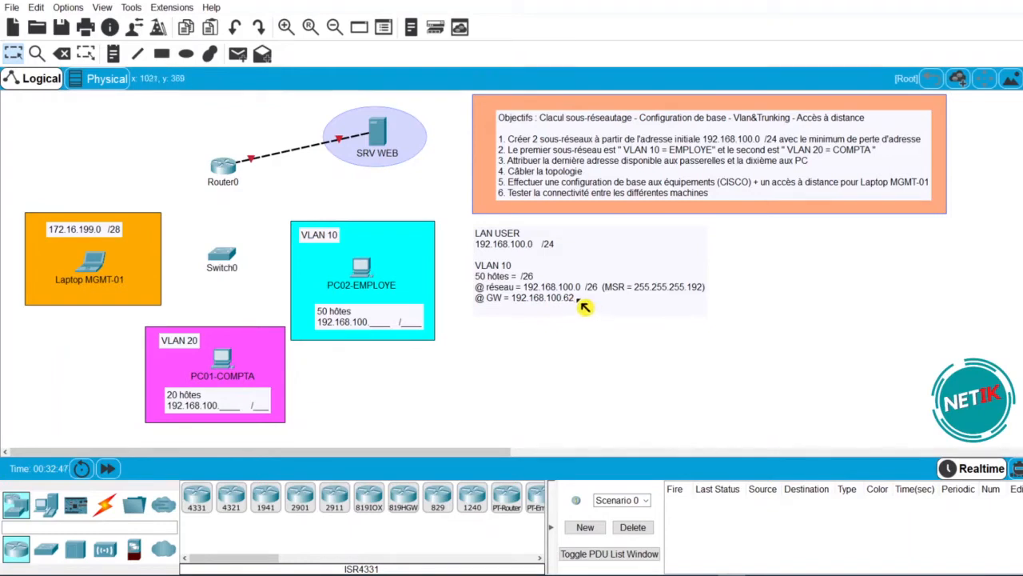
- Add the VLAN 10 PC line '@ PC = 192.168.100.10'
click(581, 303)
key(Return)
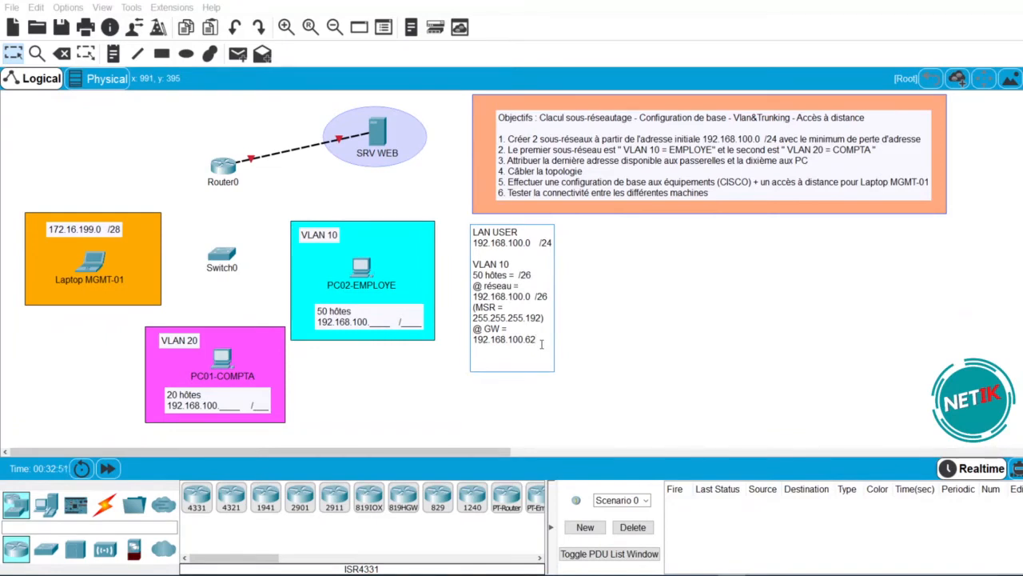
text(@ PC = 192.168.100)
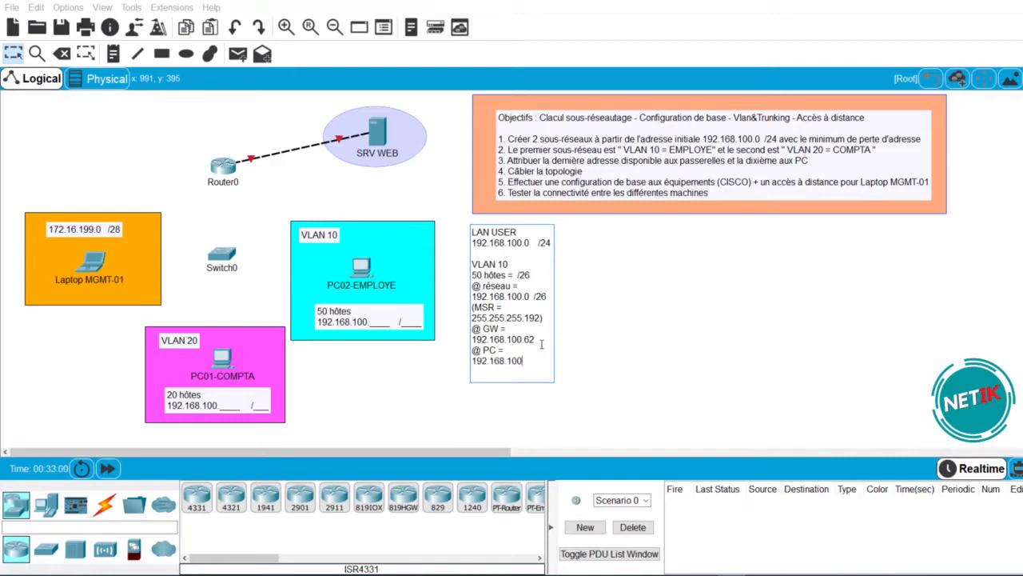
text(.10)
click(530, 404)
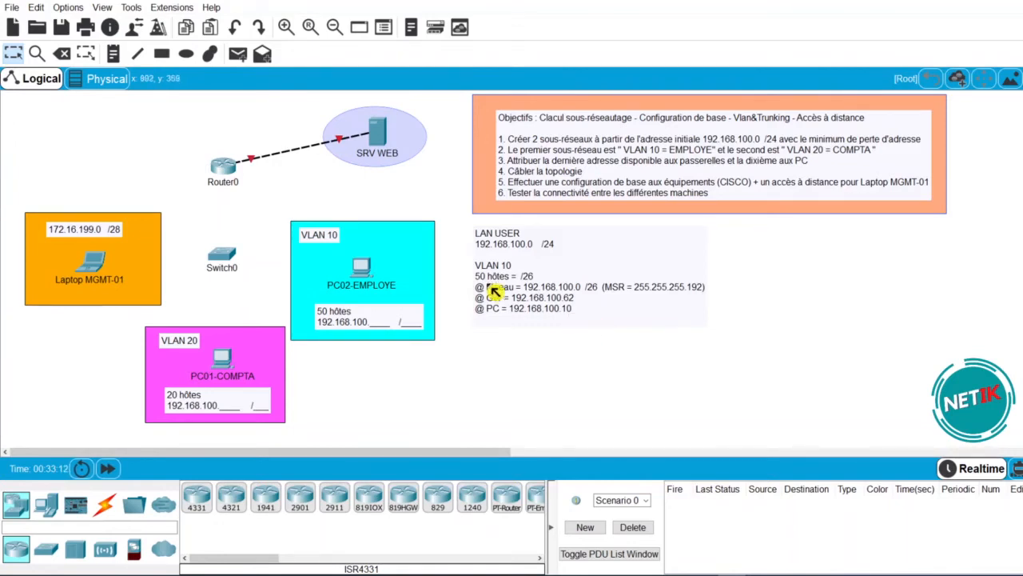
- Start a 'VLAN 20' heading below the VLAN 10 section
double_click(590, 324)
key(Return)
key(Return)
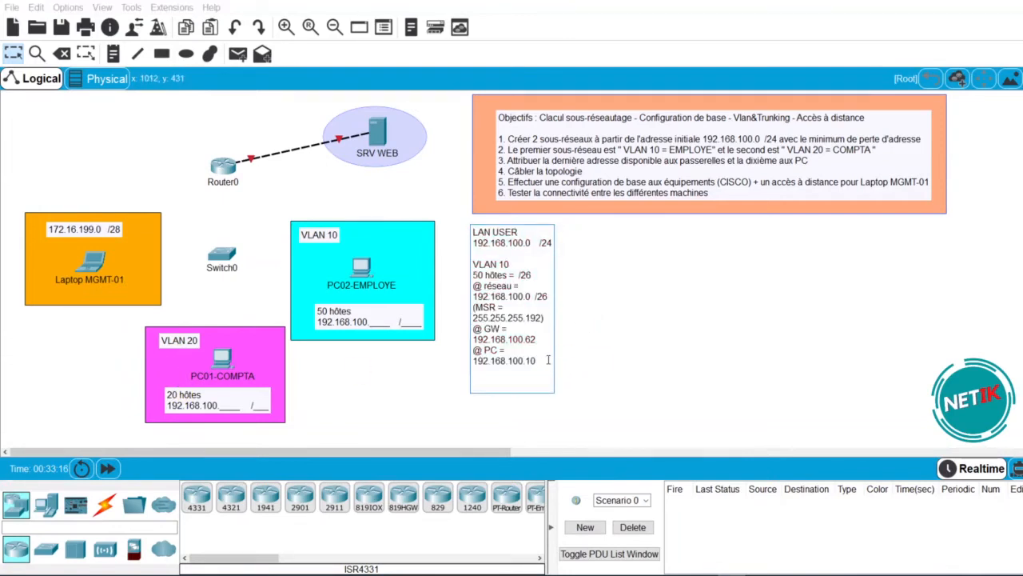
text(VLAN 20)
key(Return)
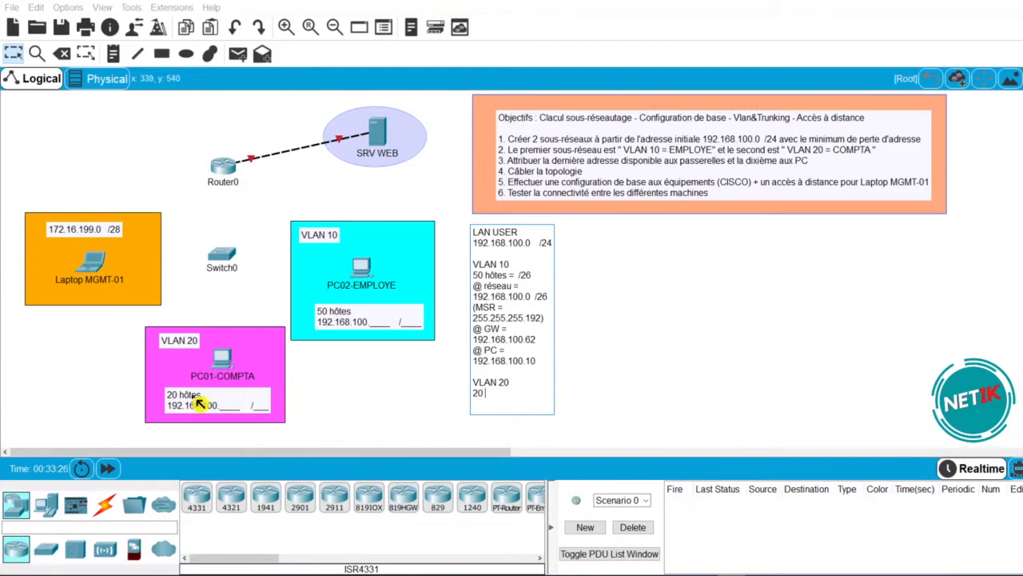
- Add '20 hôtes =' under VLAN 20 and begin the network address line
text(20 hôtes = / 27)
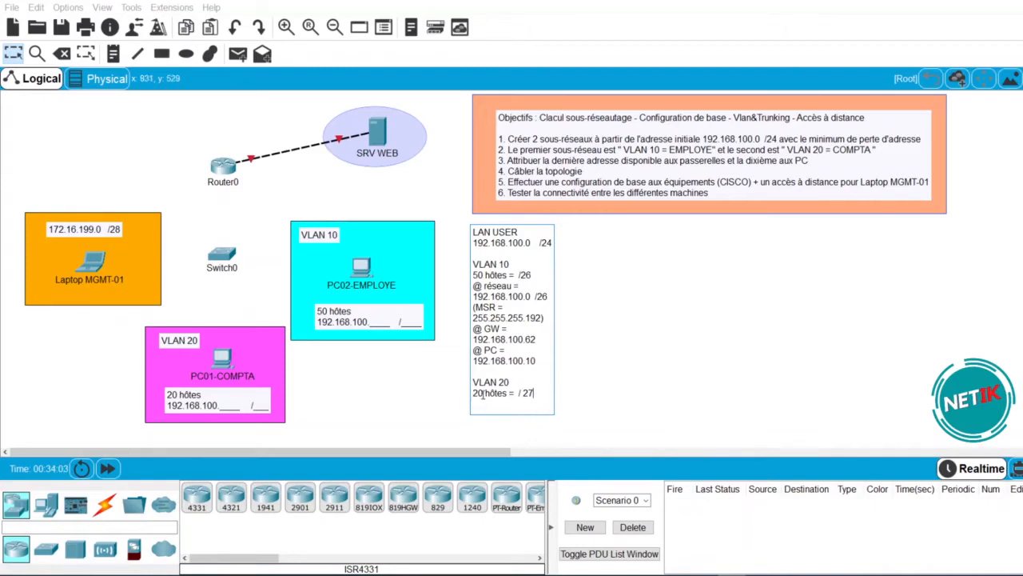
click(542, 398)
key(Return)
text(@•)
text( résea)
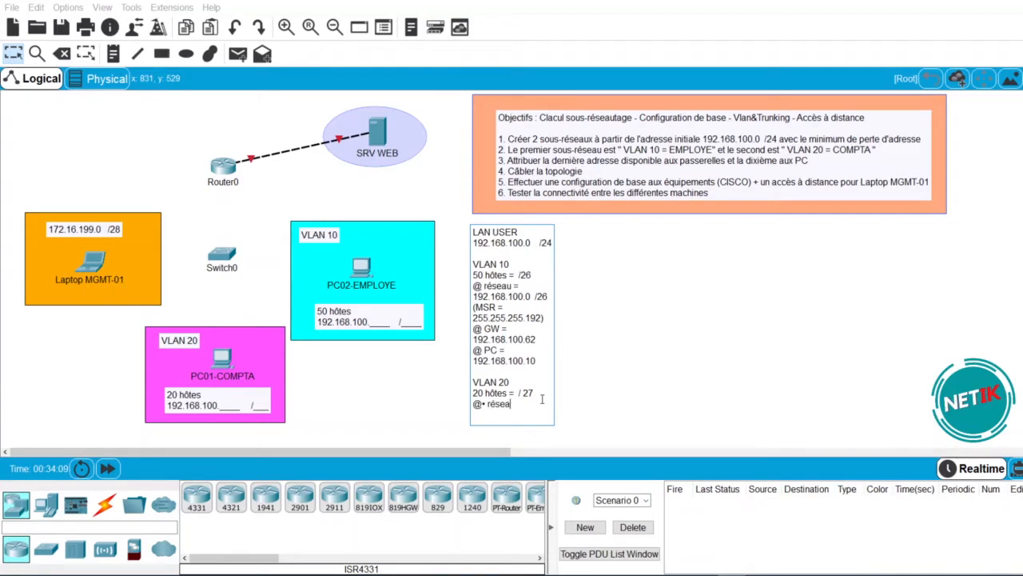
text(u = )
text(192.16)
text(8.100.)
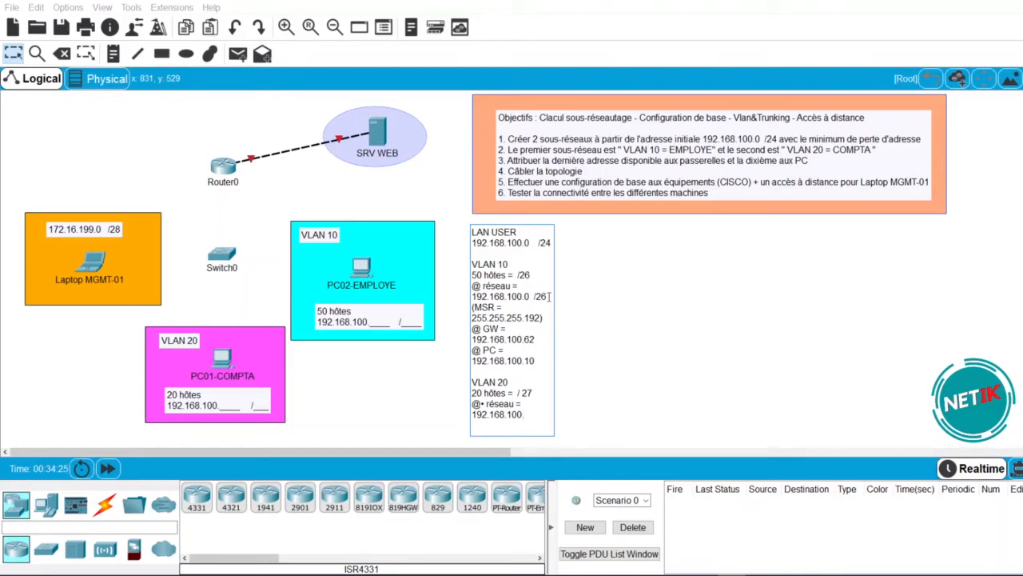
- Complete the VLAN 20 network as 192.168.100.64 /27 with mask 255.255.255.224
drag(550, 297, 474, 293)
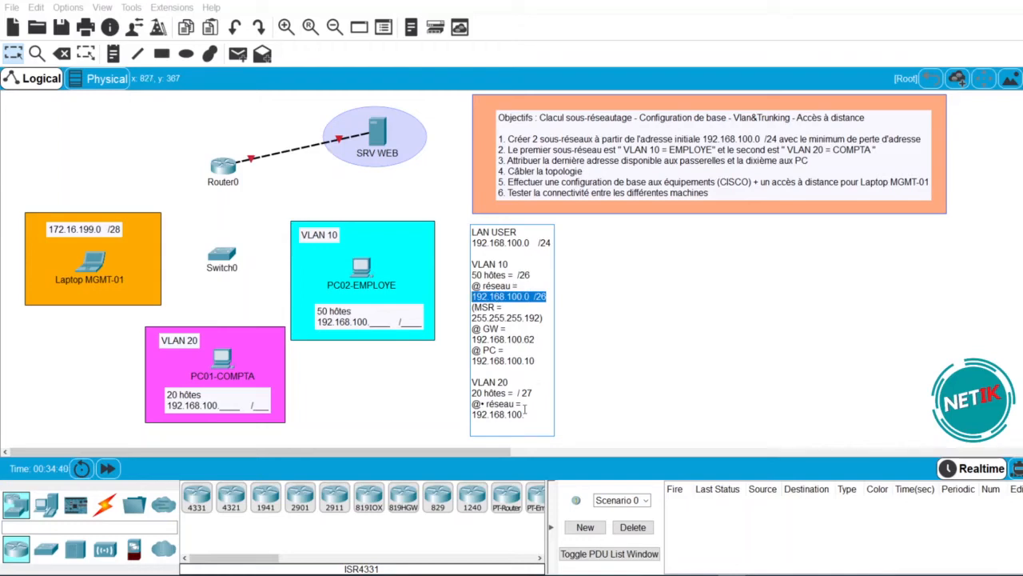
click(489, 406)
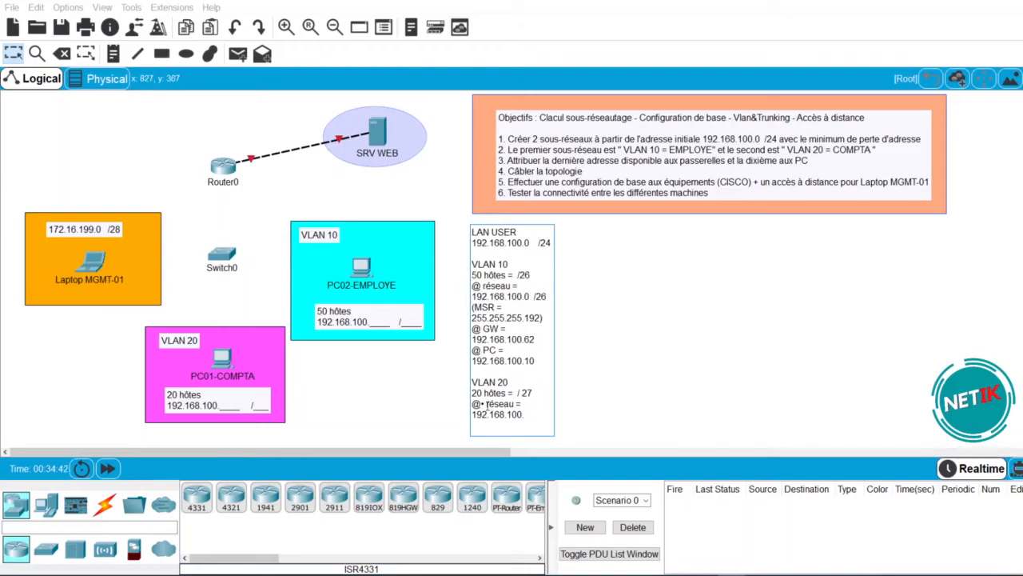
key(BackSpace)
text(64)
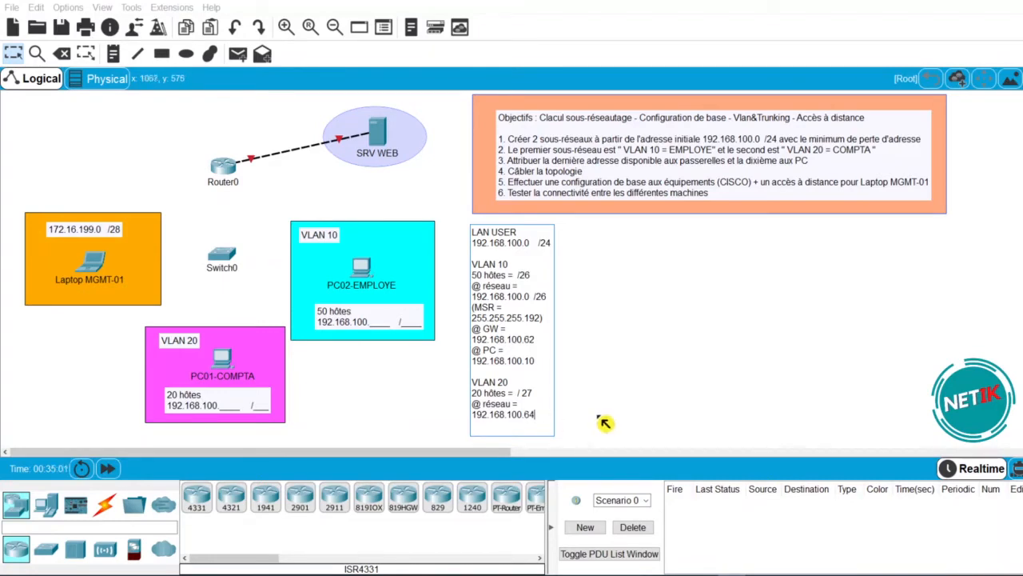
text(  /27)
key(Return)
text((MSR =)
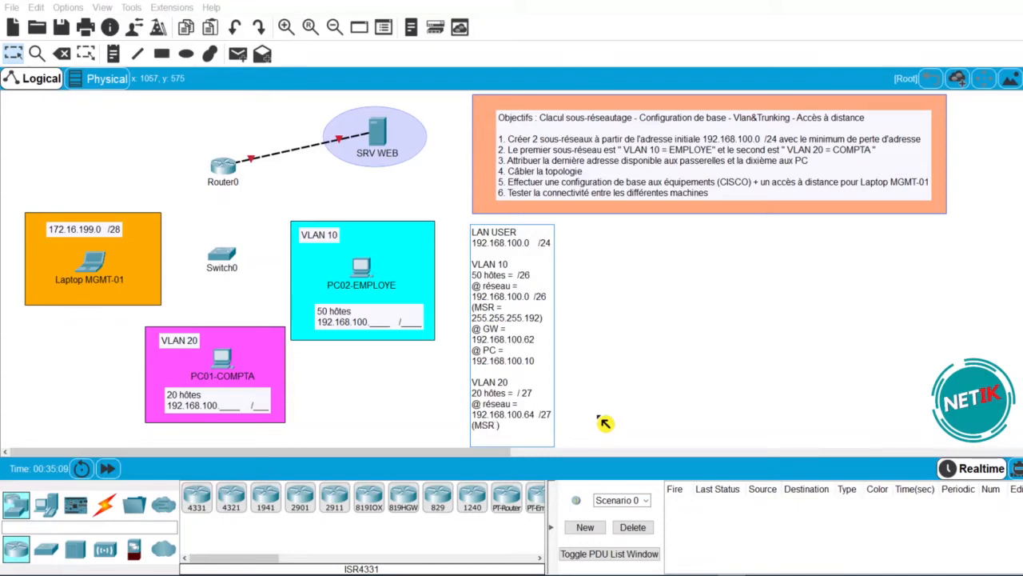
text( 255.255.255.)
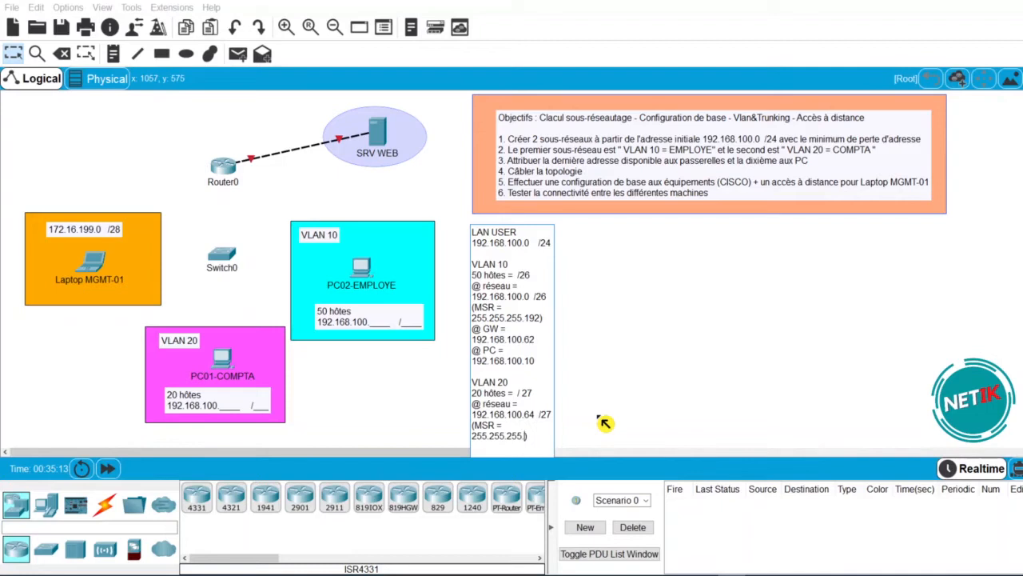
text(224)
click(668, 402)
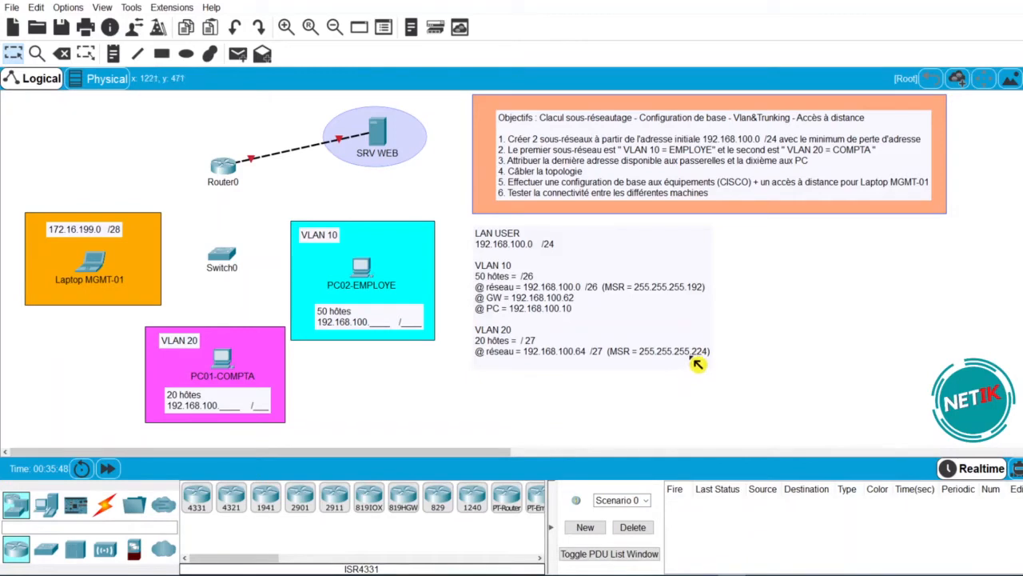
- Add the VLAN 20 gateway 192.168.100.94 below the mask
double_click(686, 356)
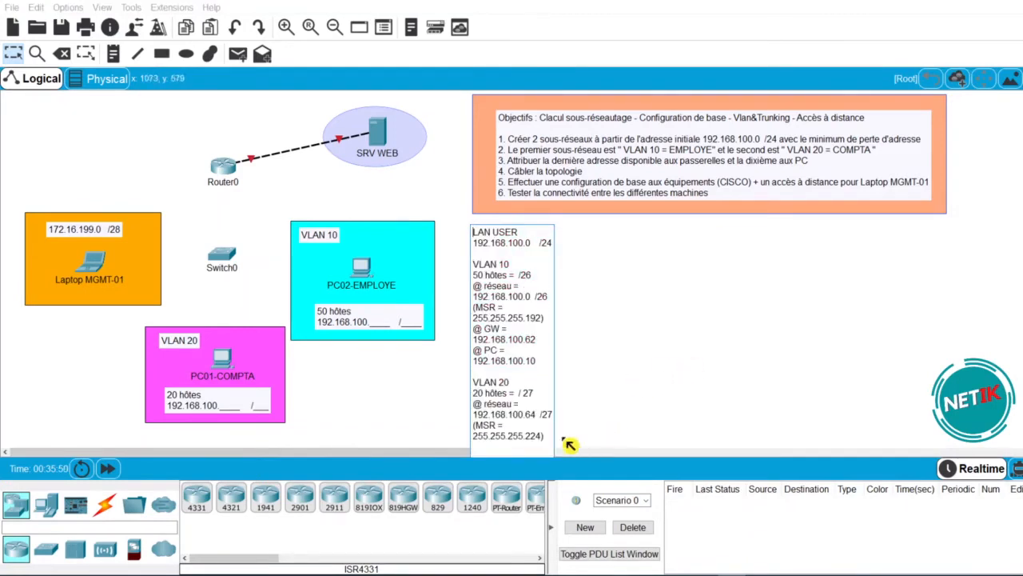
key(Return)
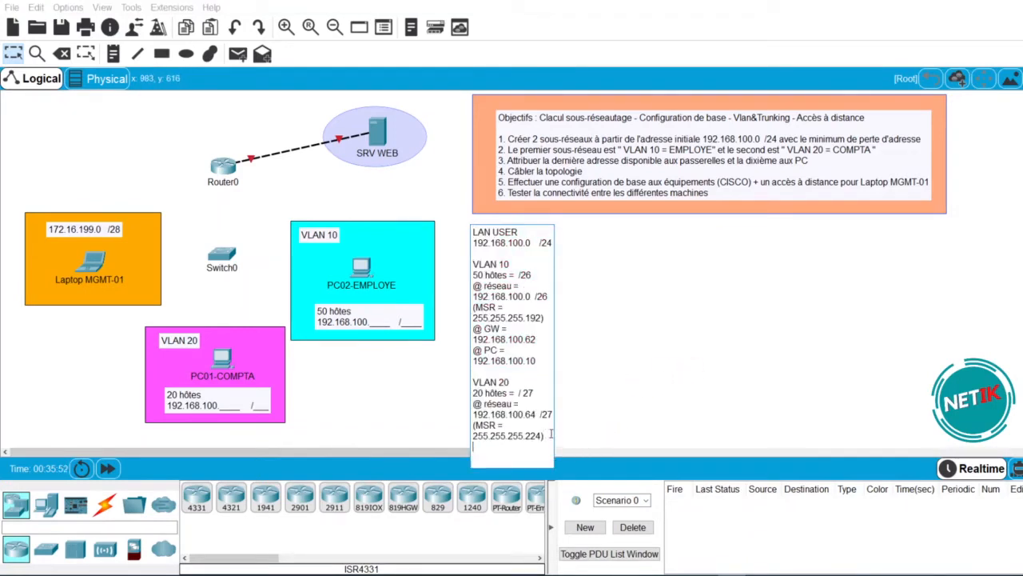
text(GW = 192.168.100)
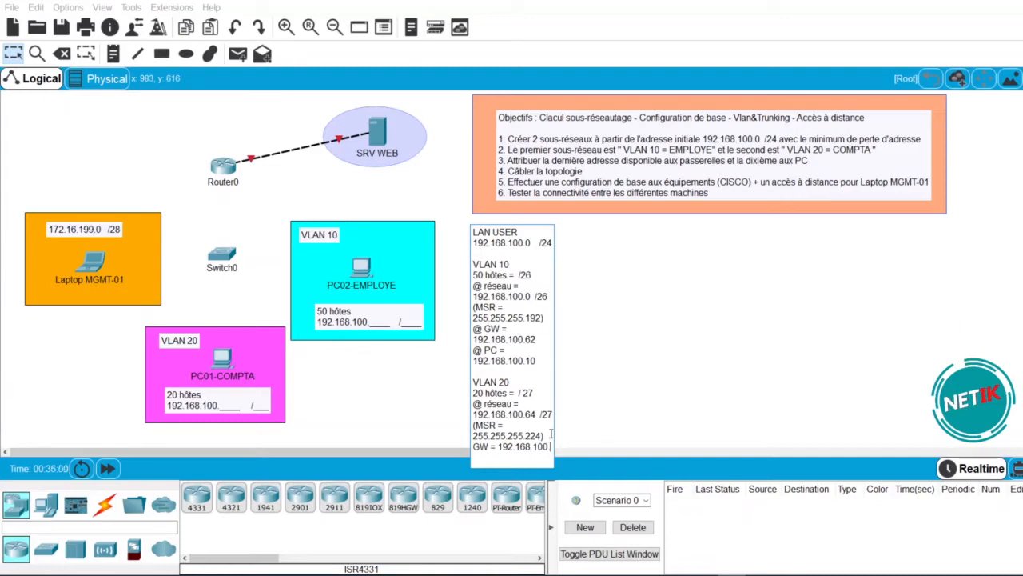
text(.94 /)
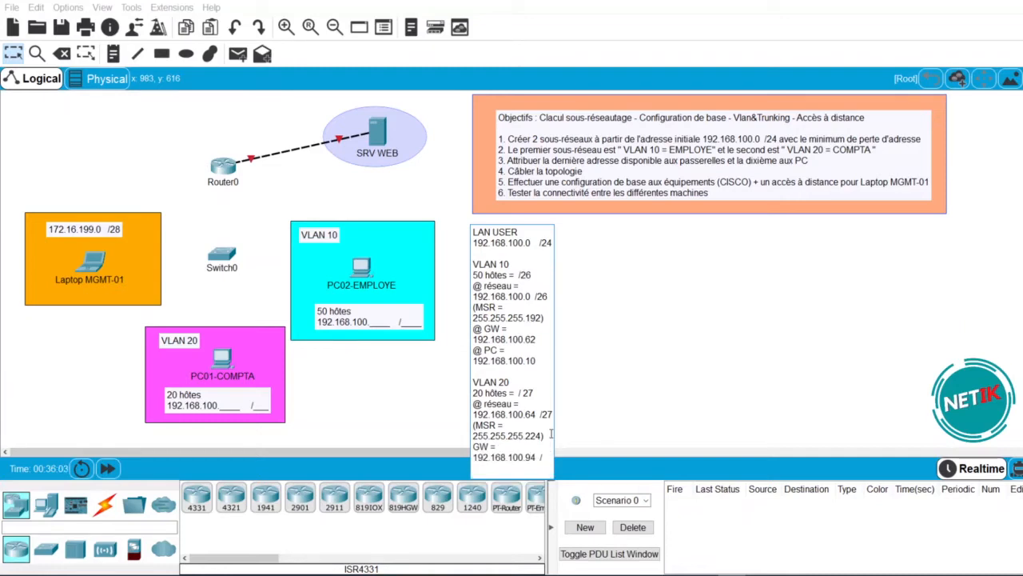
key(BackSpace)
- Add the VLAN 20 PC line '@ PC = 192.168.100.74' to the note
key(Return)
text(PC)
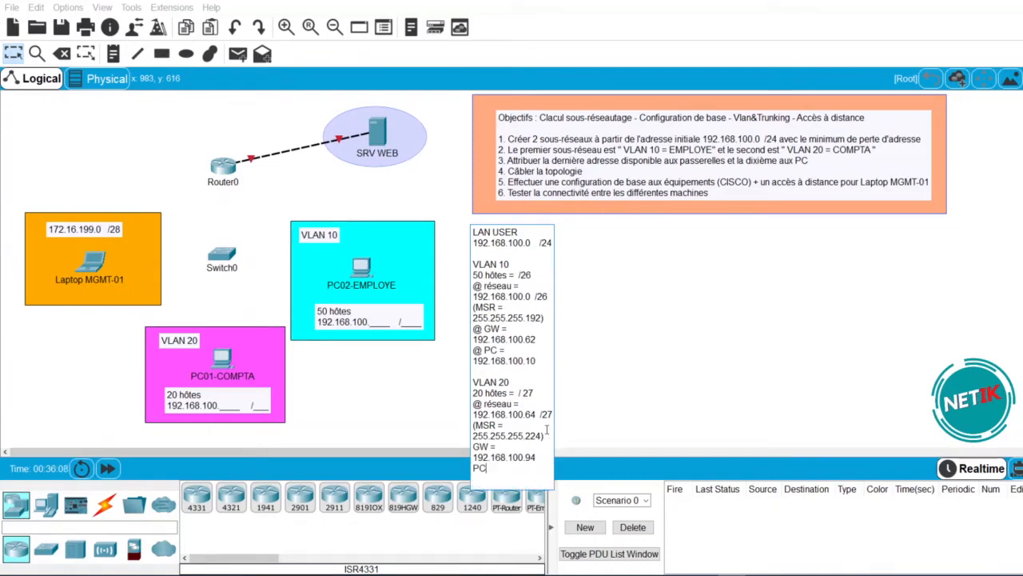
key(Left)
key(Left)
text(@)
click(547, 430)
text(@)
key(BackSpace)
key(Right)
text(= 192.168.100)
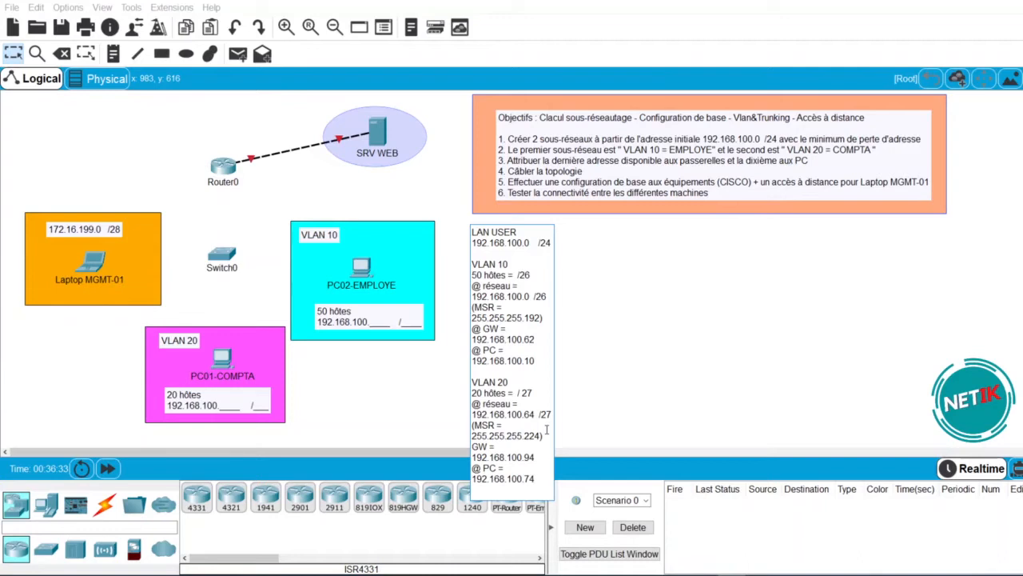
click(678, 417)
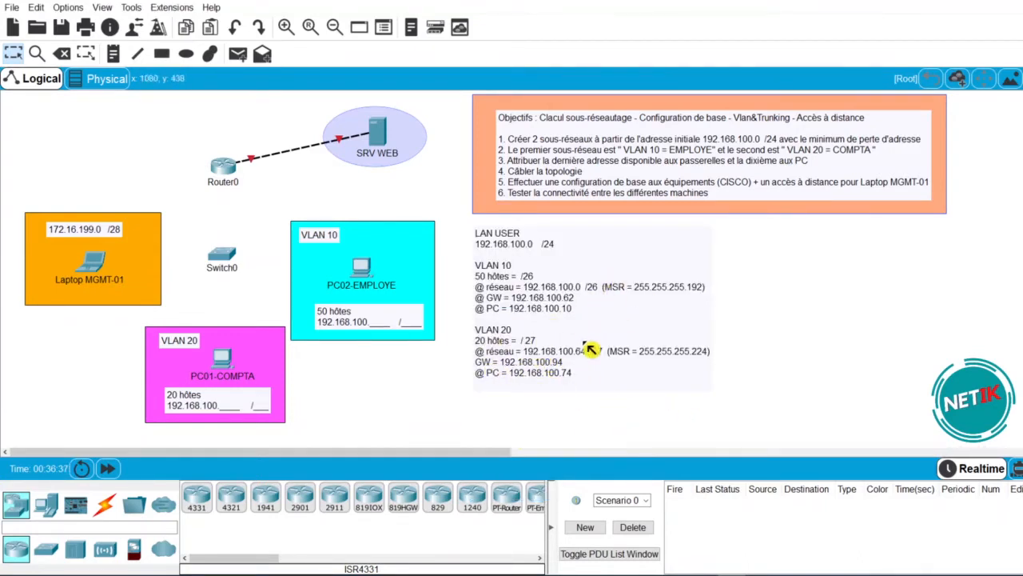
click(509, 369)
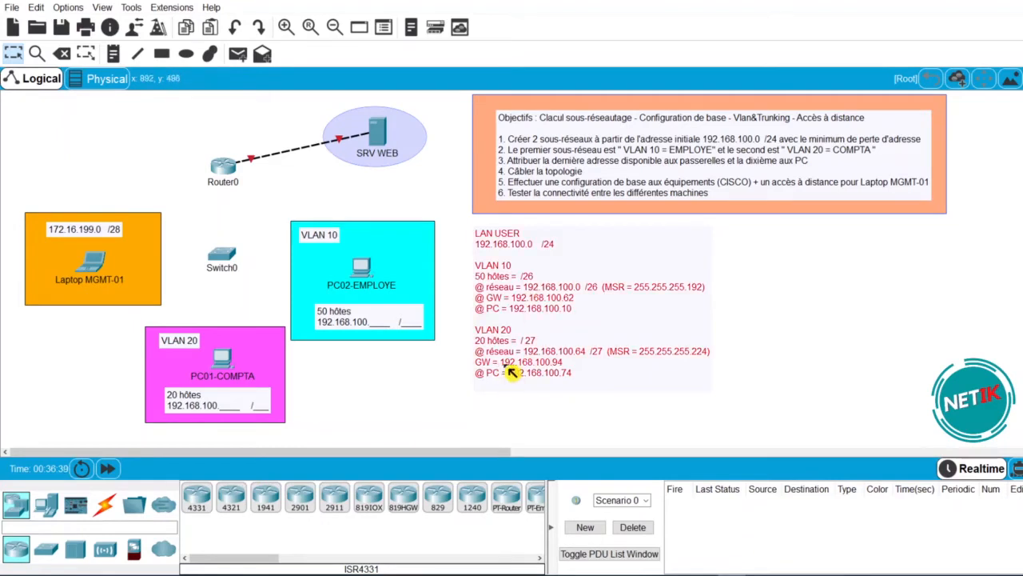
click(508, 369)
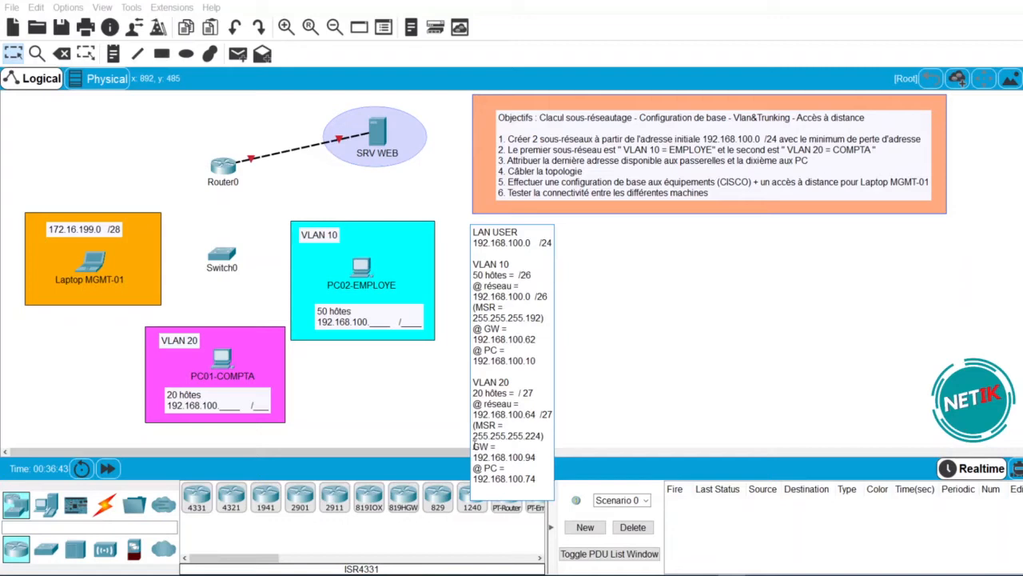
click(625, 429)
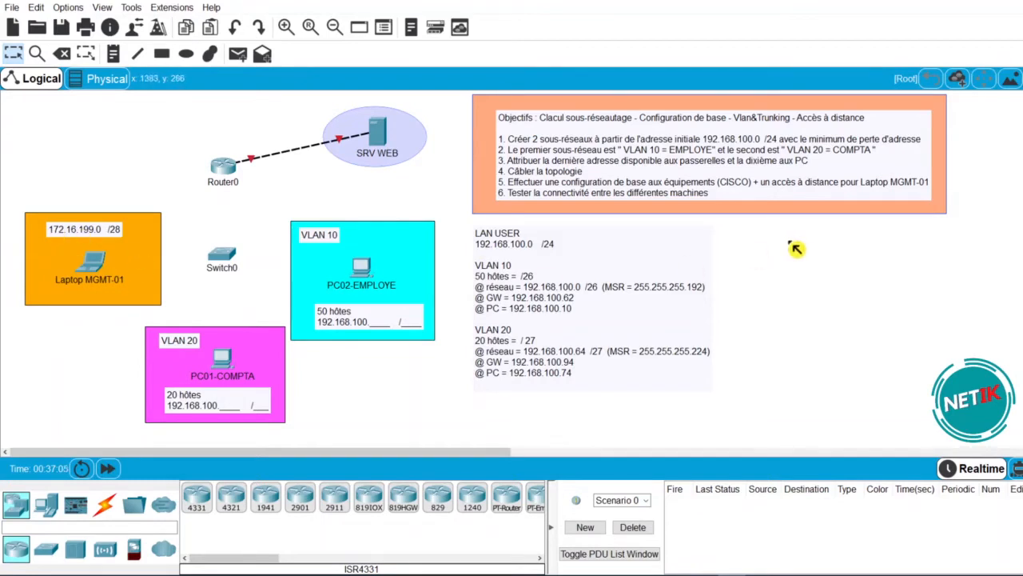
- Place a new 'LAN MGMT' note with network 172.16.199.0 /28
click(113, 54)
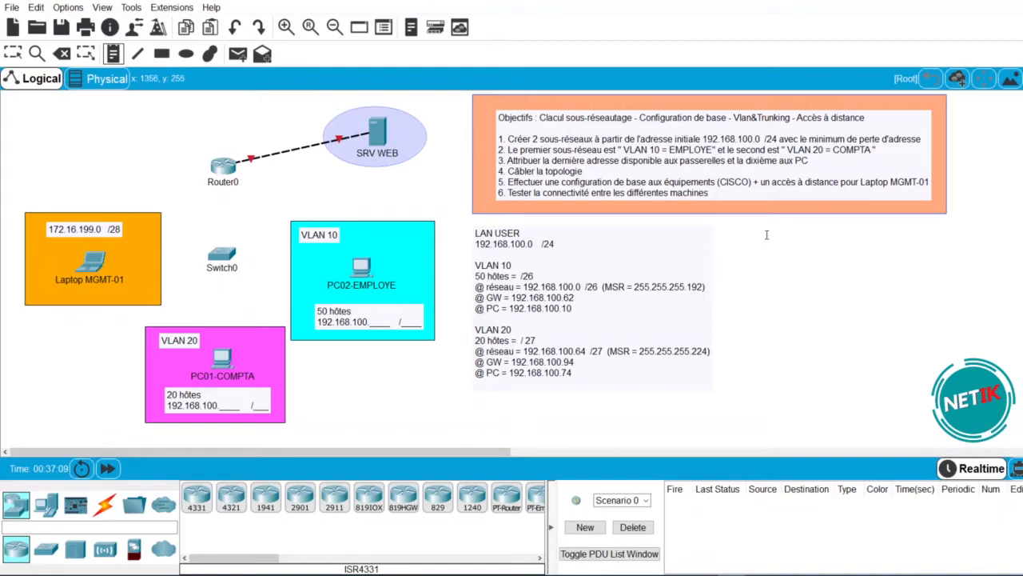
click(766, 235)
text(LAN)
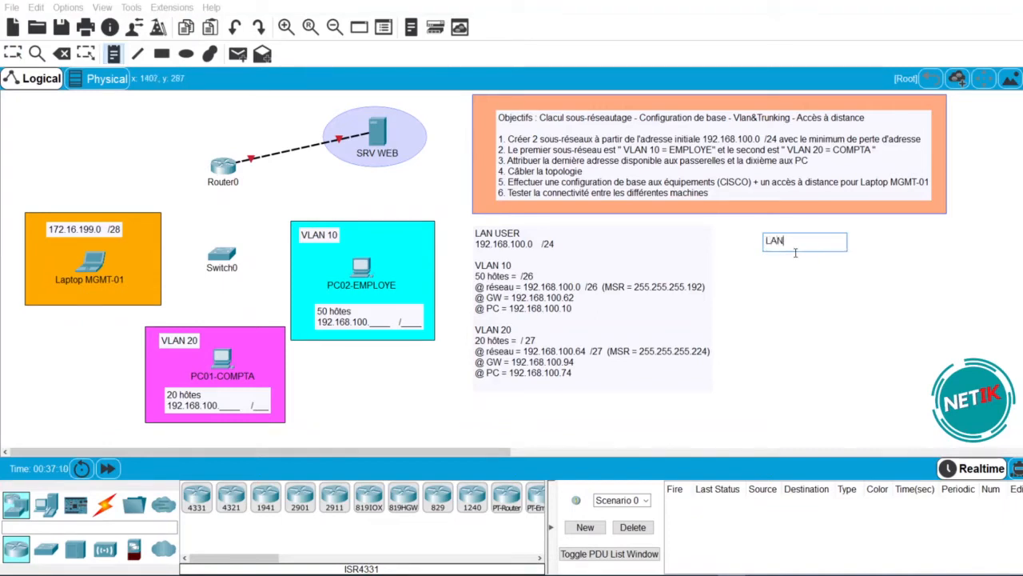
text( MGMT)
key(Return)
text(172.16.199.0  /28)
- Add gateway 172.16.199.14 and laptop address 172.16.199.1 to the LAN MGMT note
key(Return)
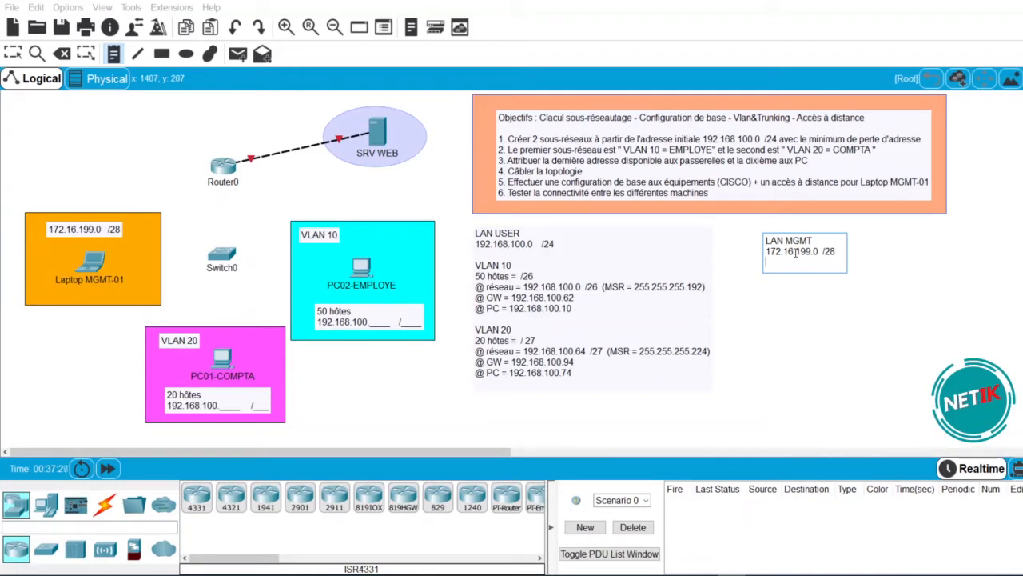
key(BackSpace)
text(@ GW)
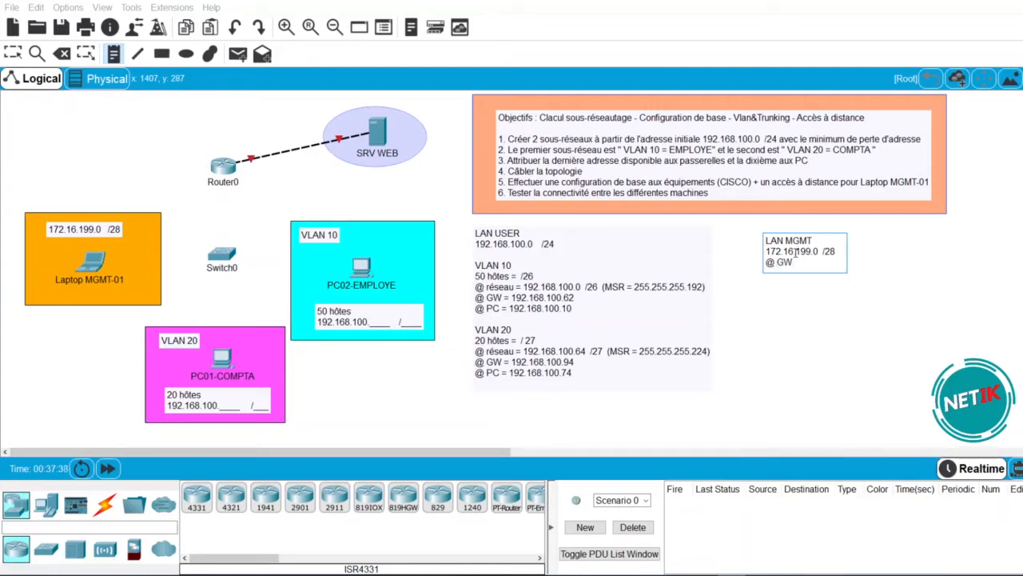
text( = 172.16.199.14)
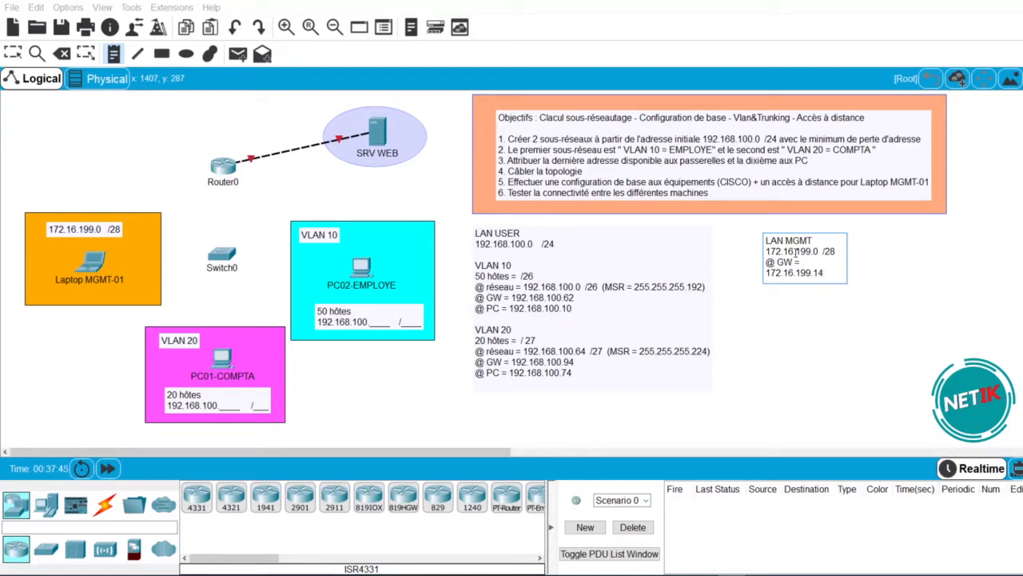
key(Return)
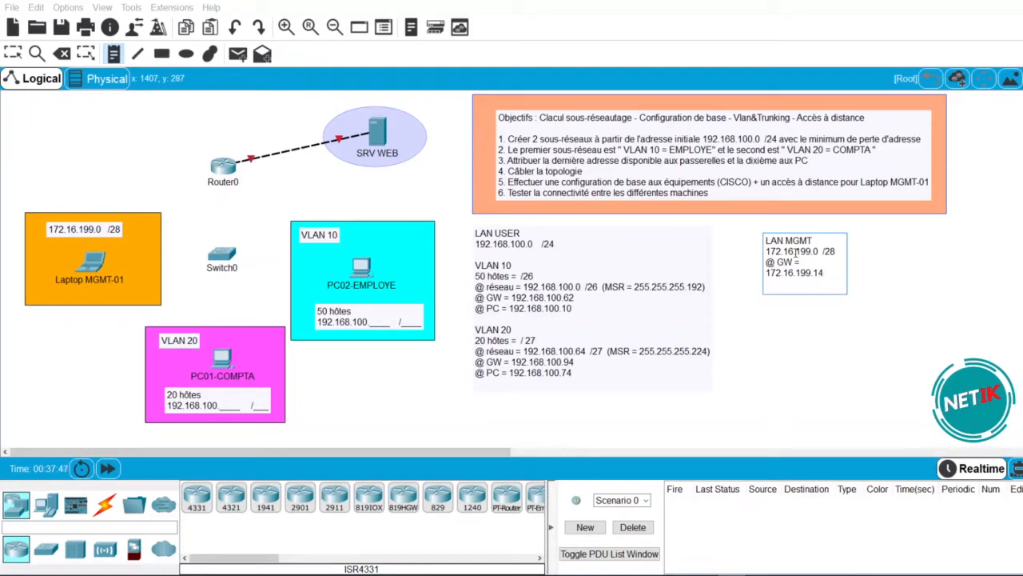
text(@)
text( LPT)
text( = 172.)
text(16.199.1)
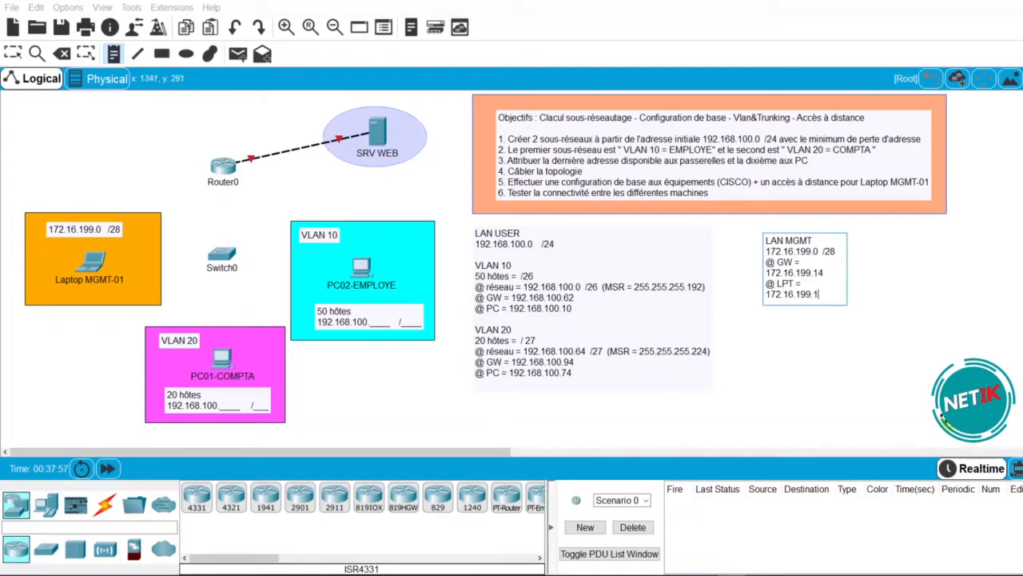
click(930, 367)
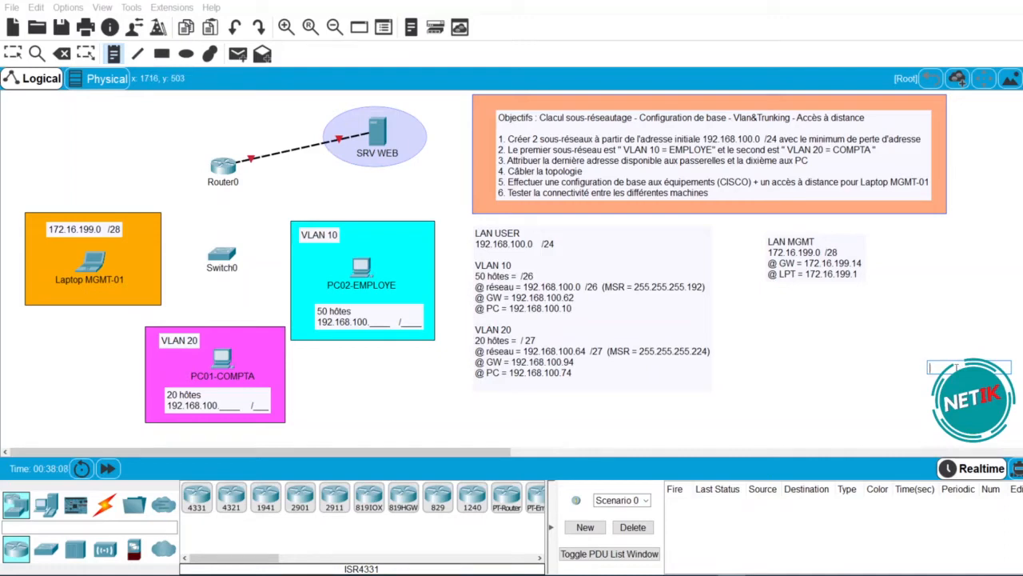
- Write an SRV WEB note with network 152.1.2.0 /29, gateway 152.1.2.6 and server 152.1.2.1
text(SRV WEB)
key(Return)
text(15)
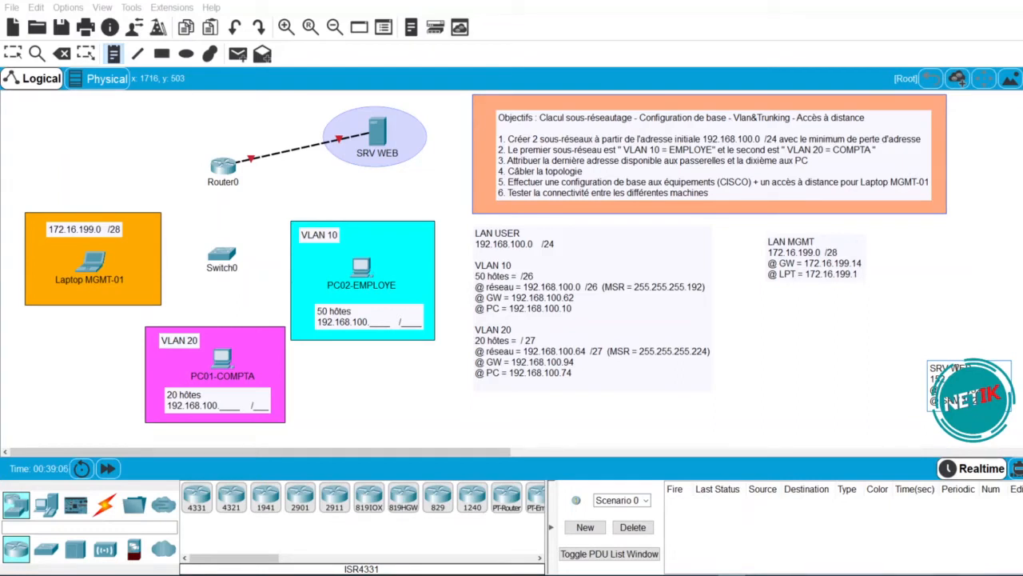
click(874, 406)
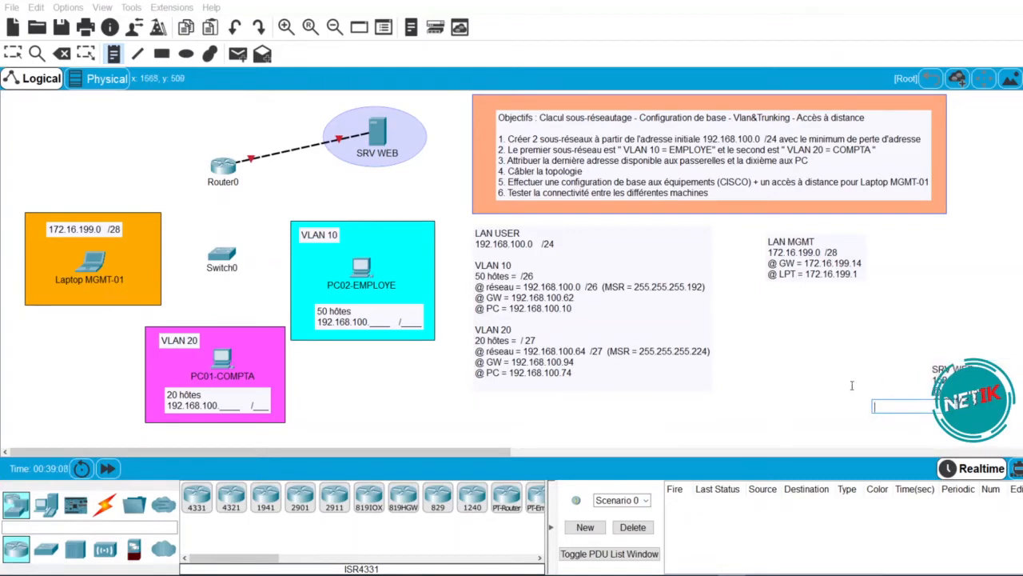
- Move the SRV WEB note below the LAN MGMT note
click(15, 56)
drag(970, 389, 805, 325)
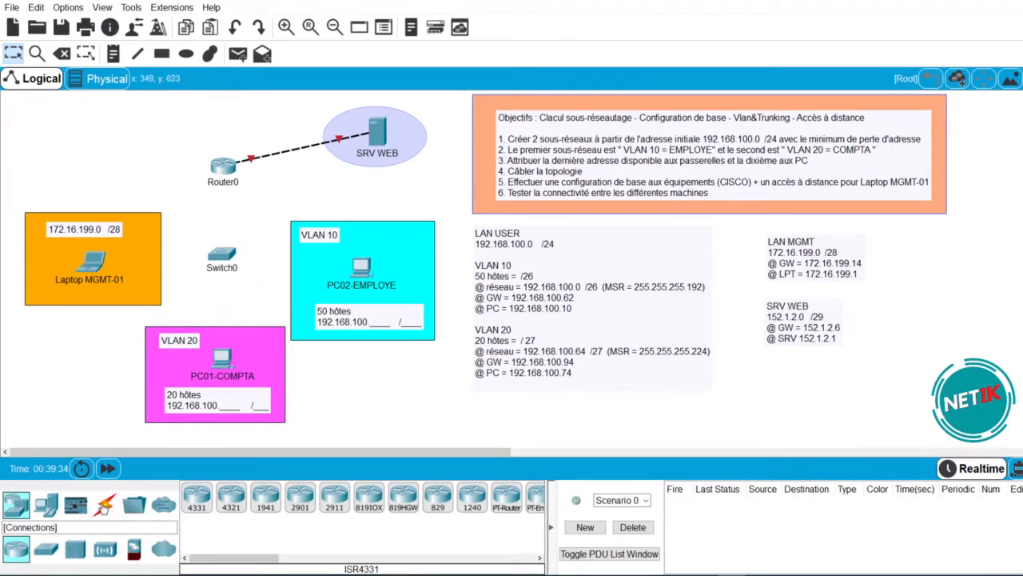
click(104, 505)
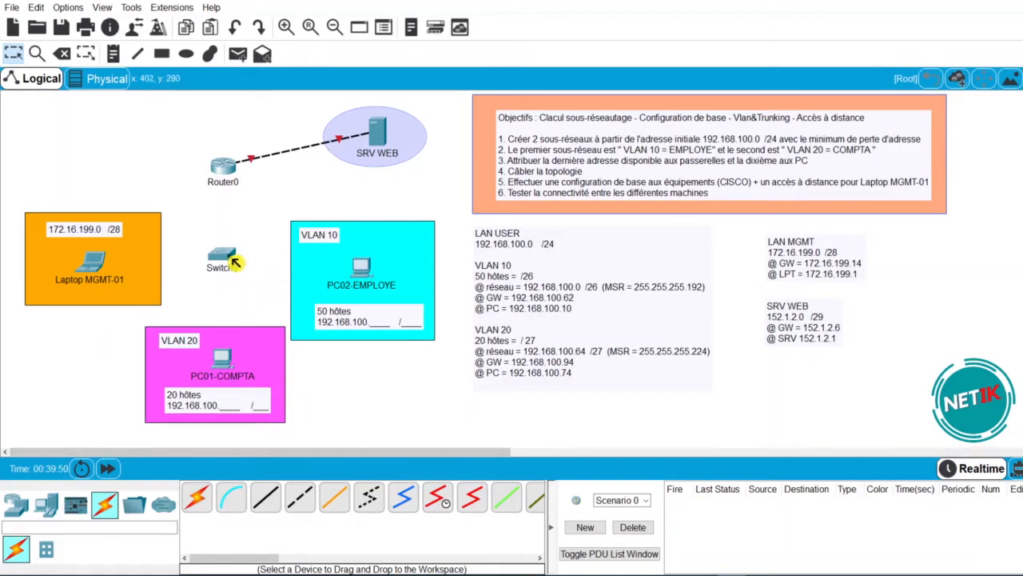
- Cable Switch0 Fa0/1 to PC02-EMPLOYE and Fa0/10 to PC01-COMPTA with copper straight-through
click(275, 501)
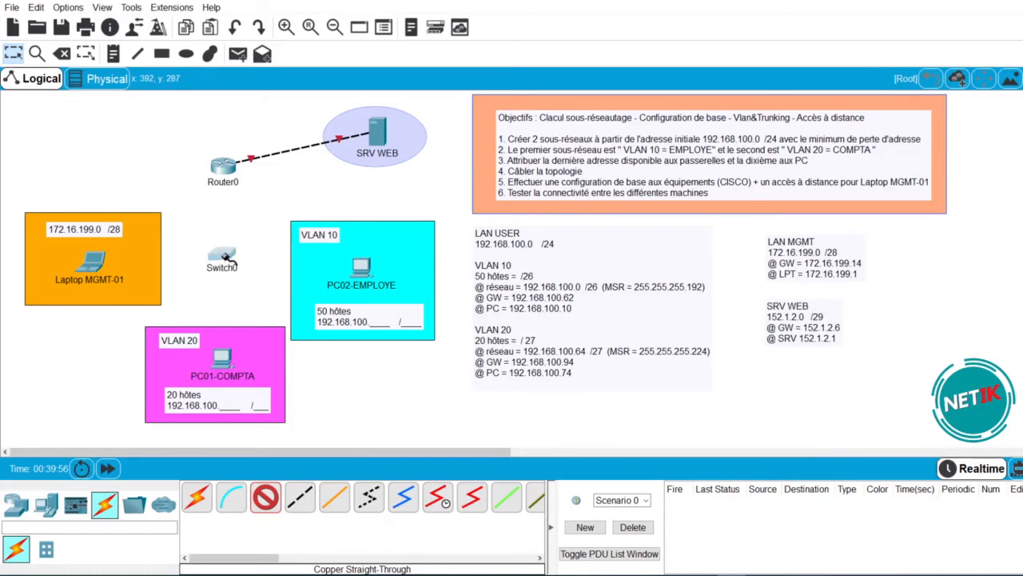
click(223, 257)
click(288, 10)
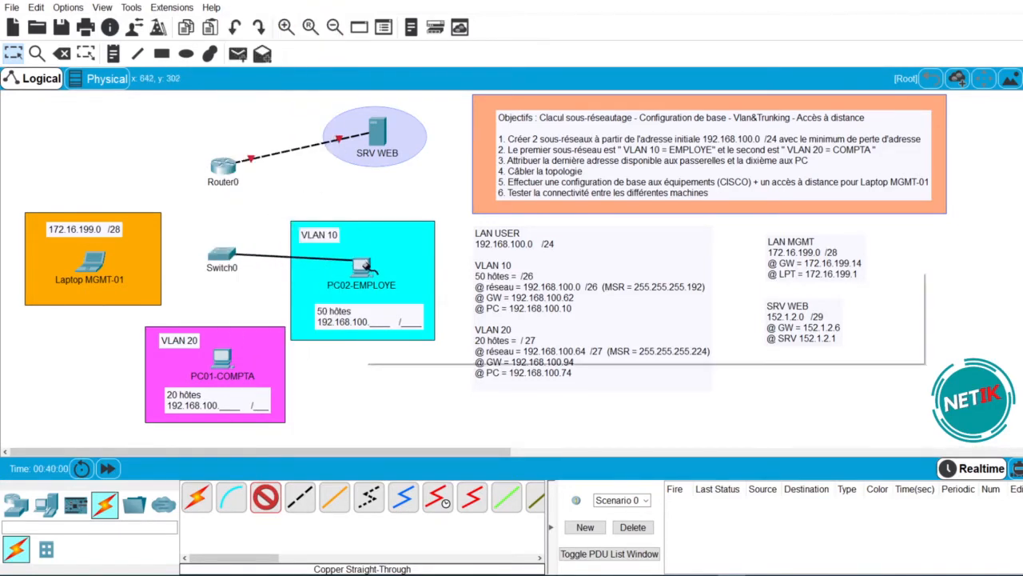
click(364, 266)
click(405, 312)
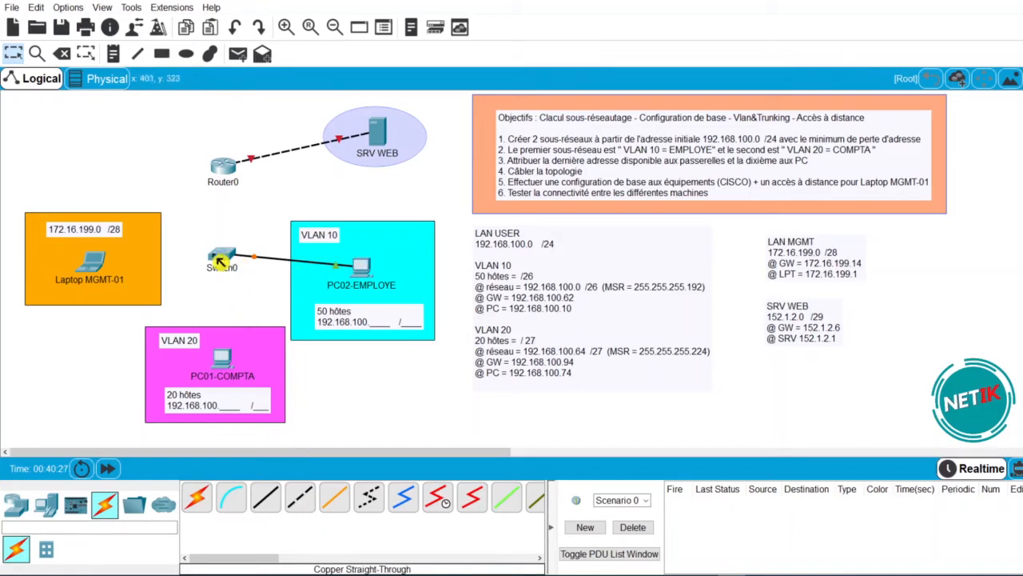
click(274, 502)
click(228, 256)
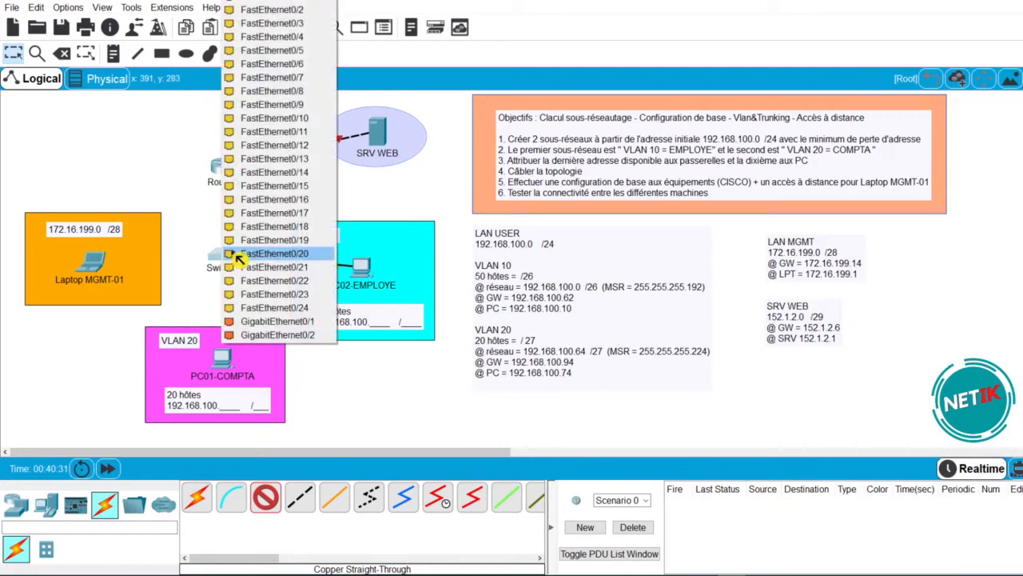
click(312, 120)
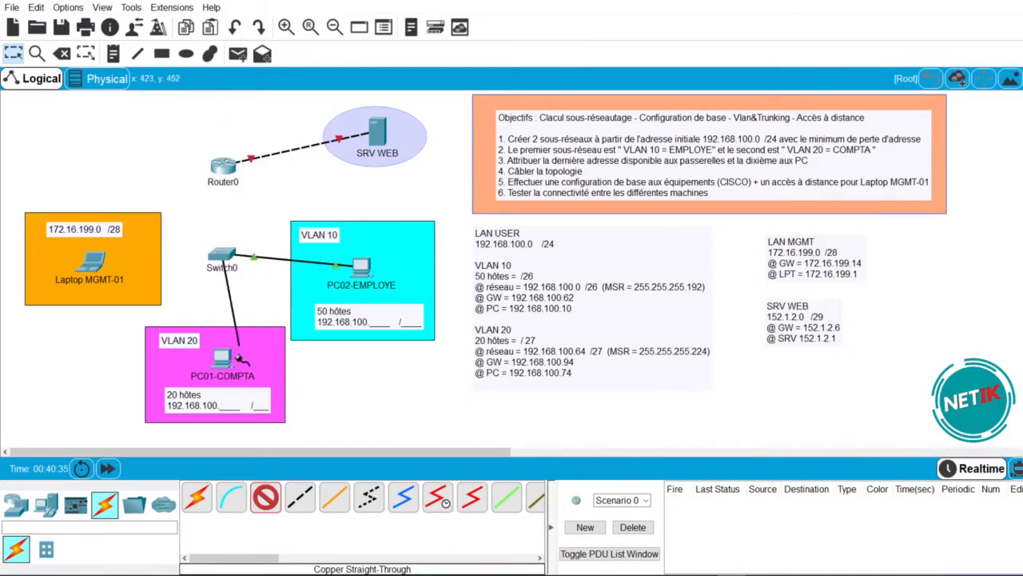
click(227, 360)
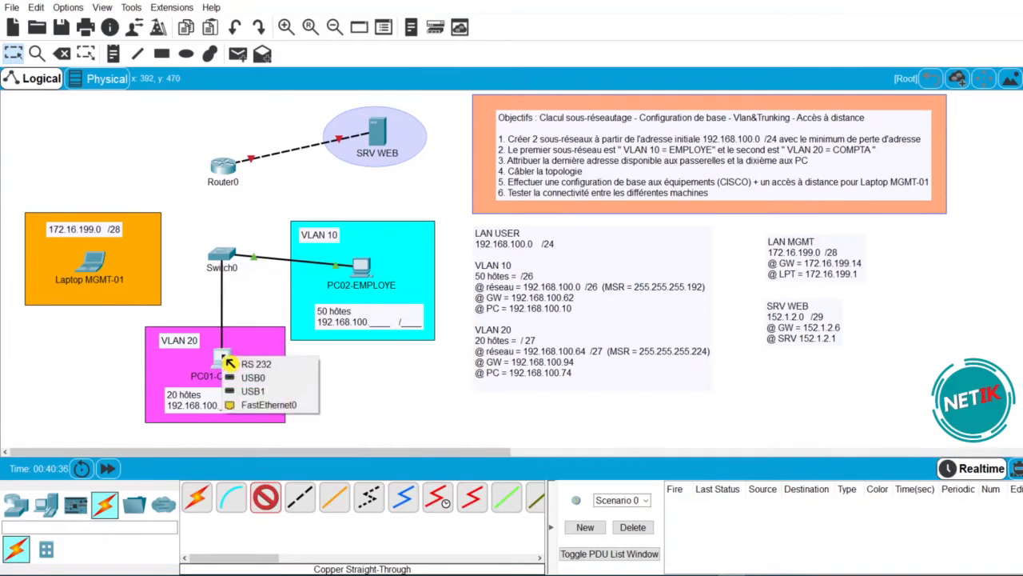
click(256, 405)
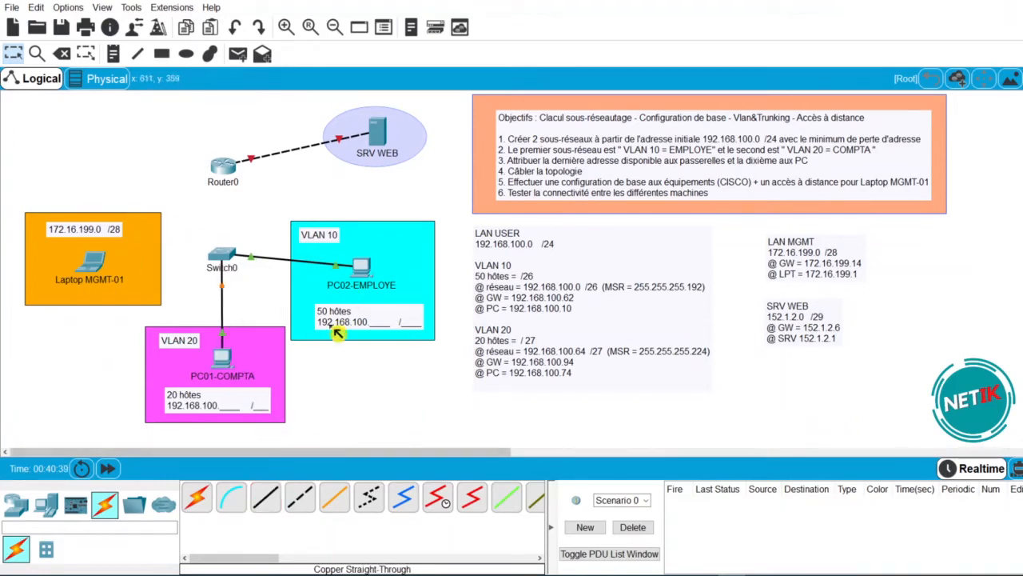
- Connect Router0 GigabitEthernet0/1 to Switch0 GigabitEthernet0/1 with a straight-through cable
click(268, 500)
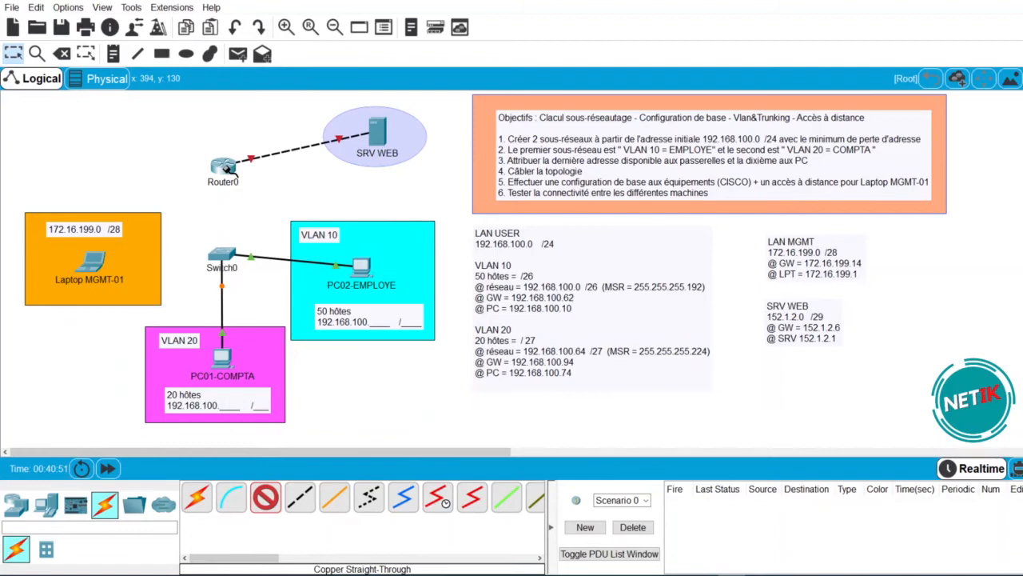
click(228, 168)
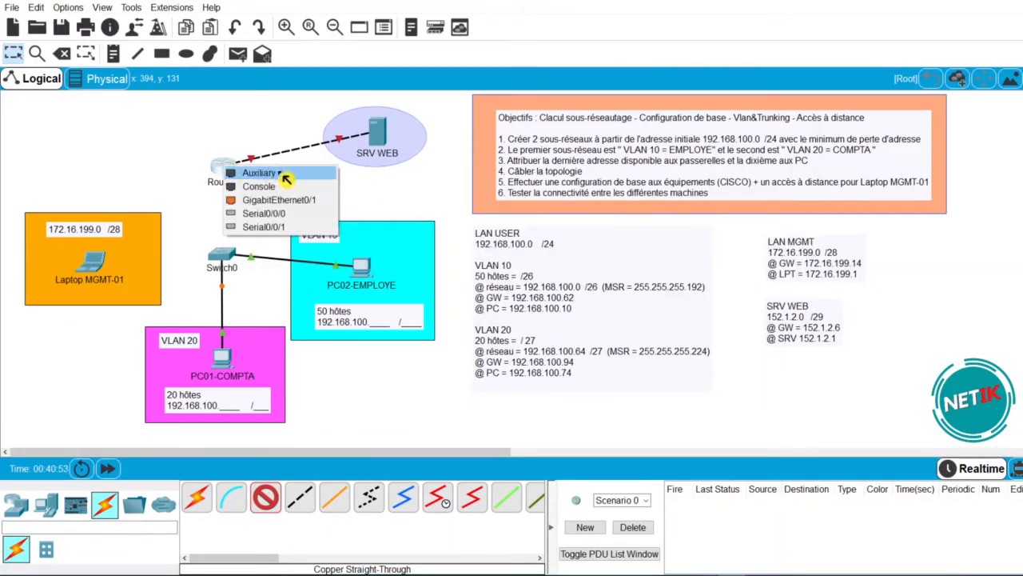
click(320, 203)
click(230, 257)
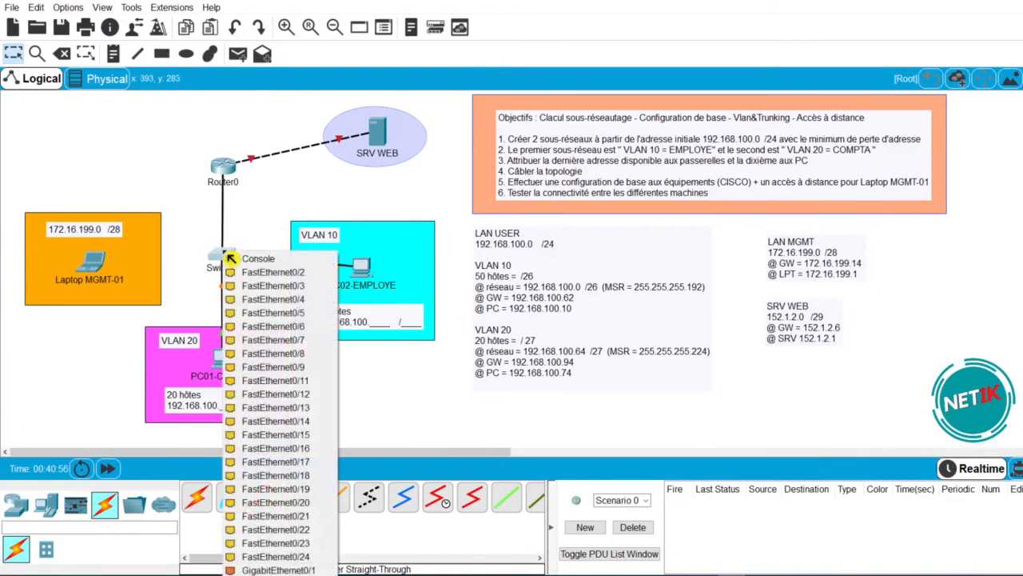
click(280, 569)
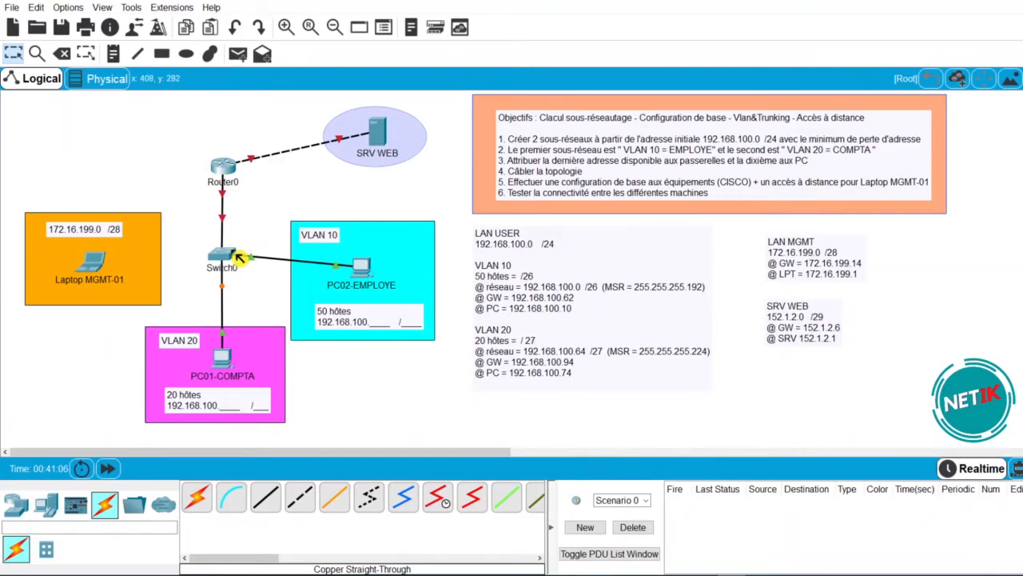
click(16, 504)
click(203, 501)
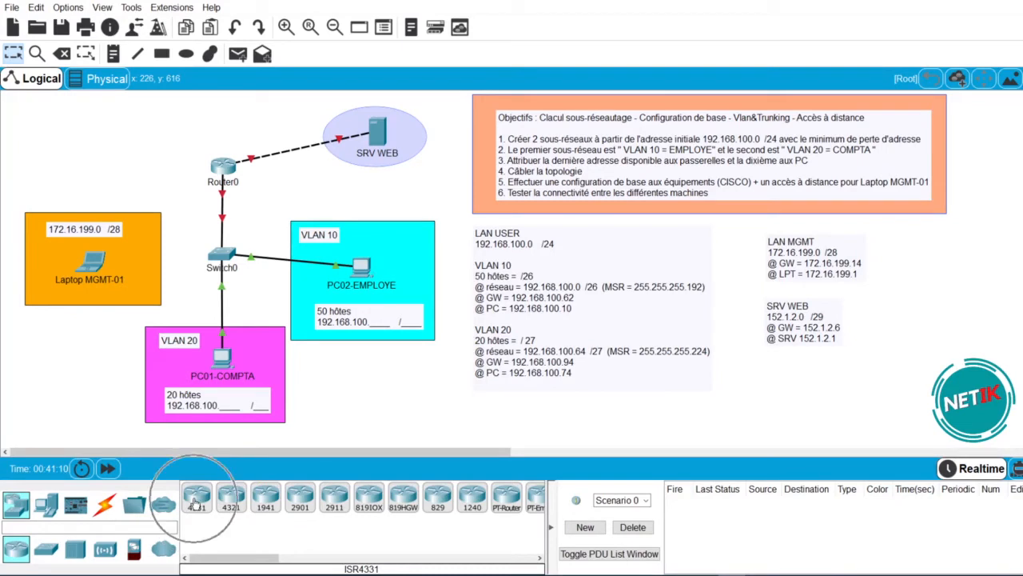
click(86, 155)
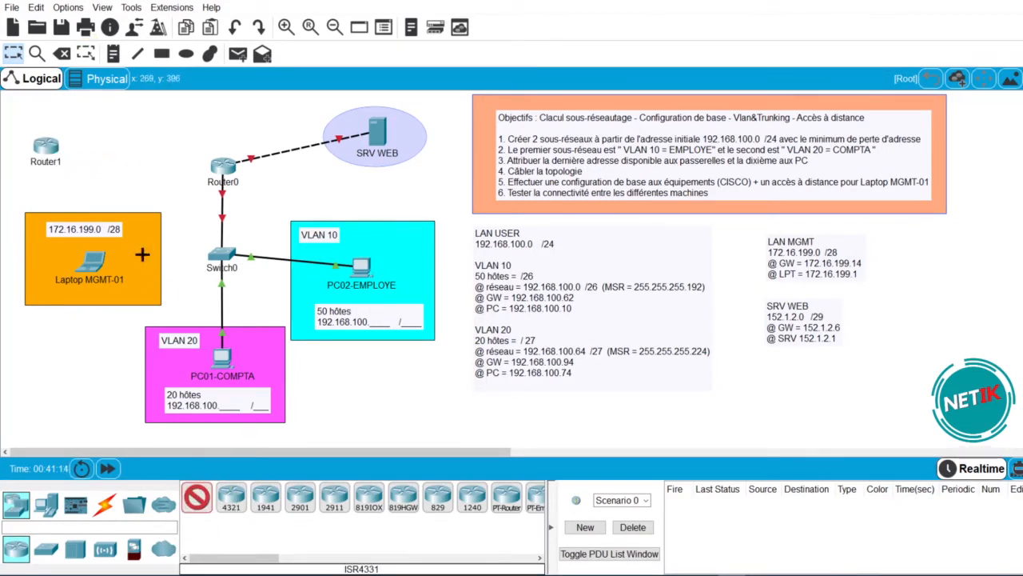
click(122, 156)
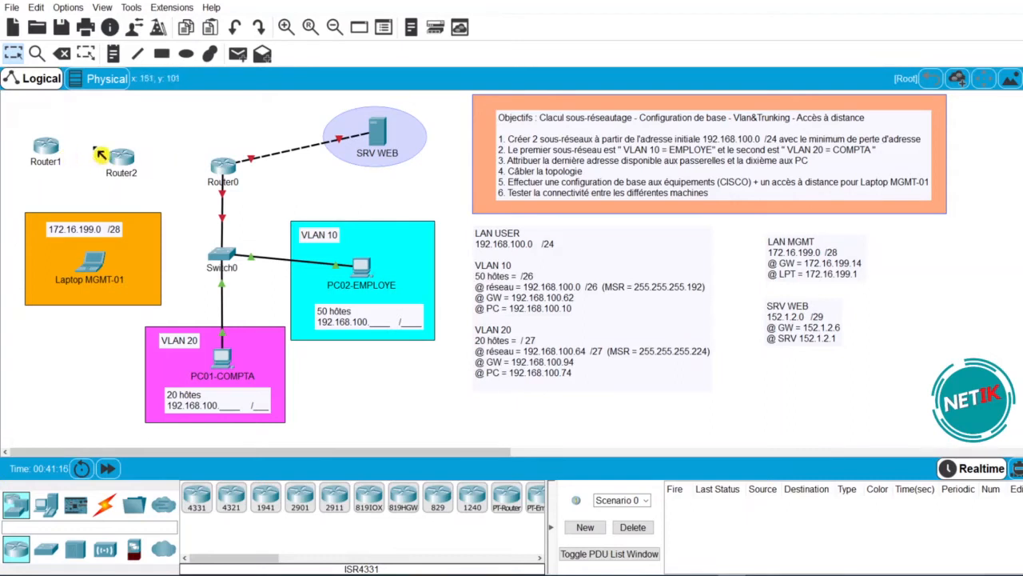
click(104, 502)
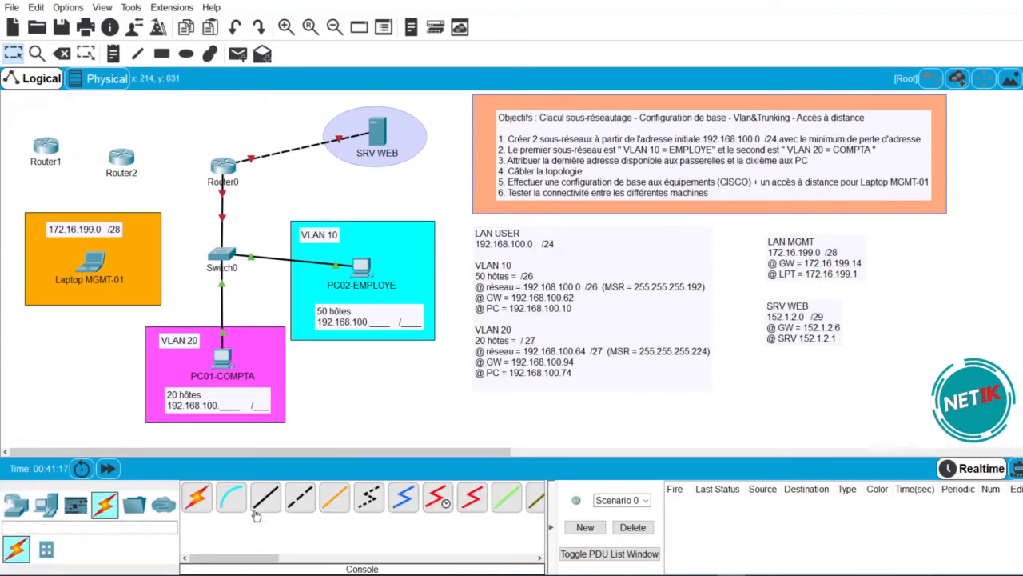
click(301, 512)
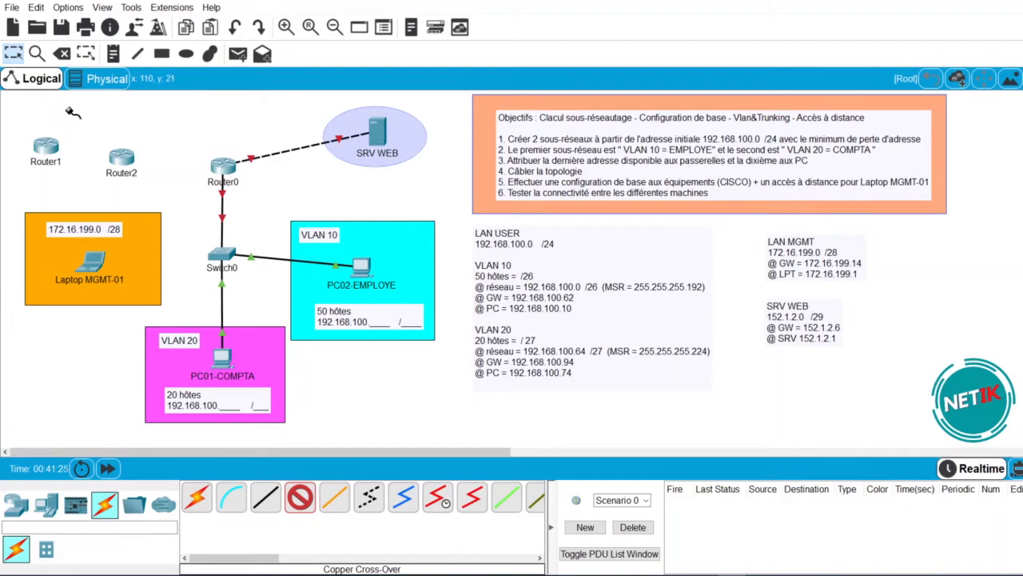
key(Escape)
drag(21, 126, 170, 194)
key(Delete)
key(Escape)
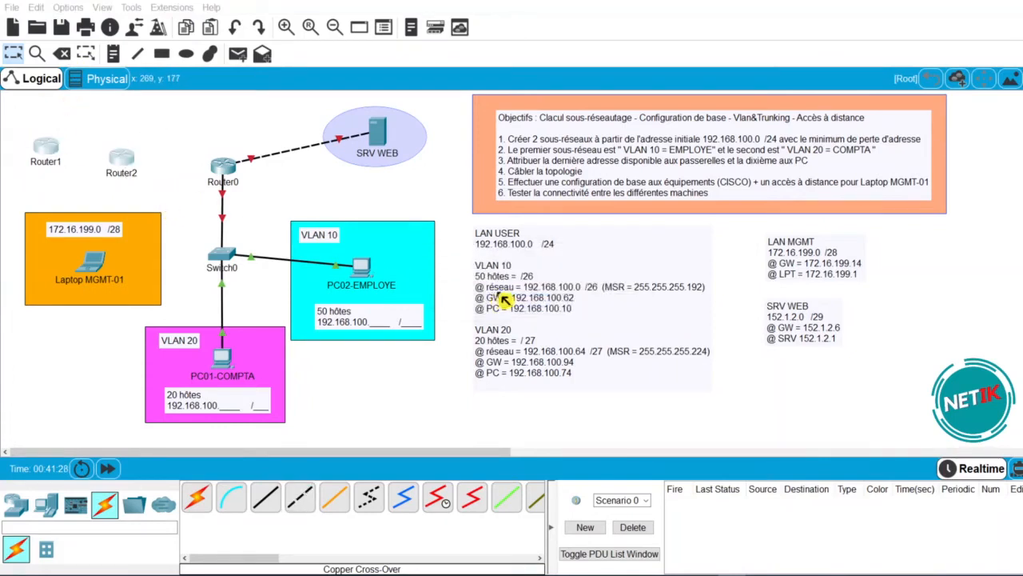
key(Escape)
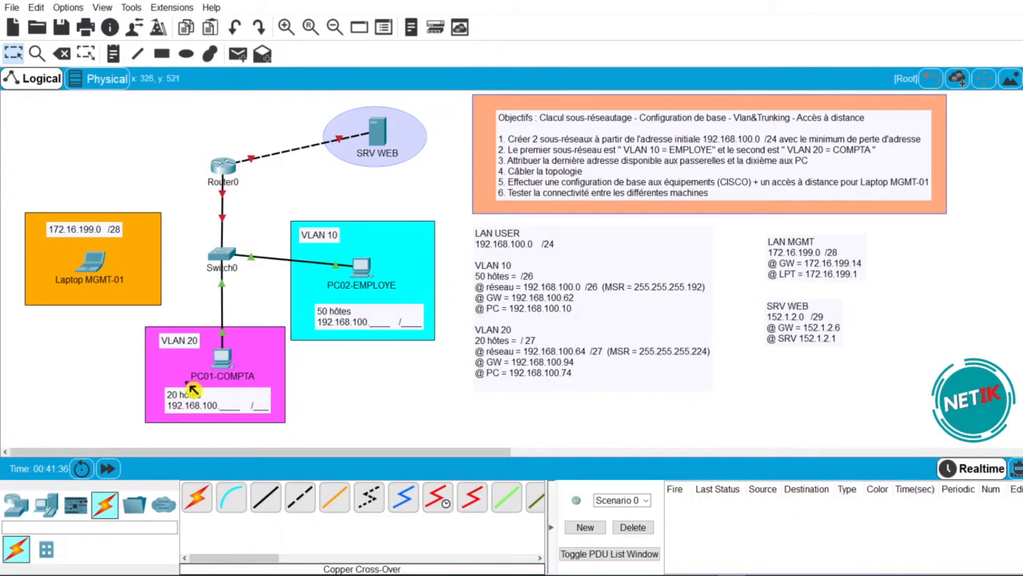
- Connect a console cable from Laptop MGMT-01's RS 232 port to Router0's Console port
click(237, 503)
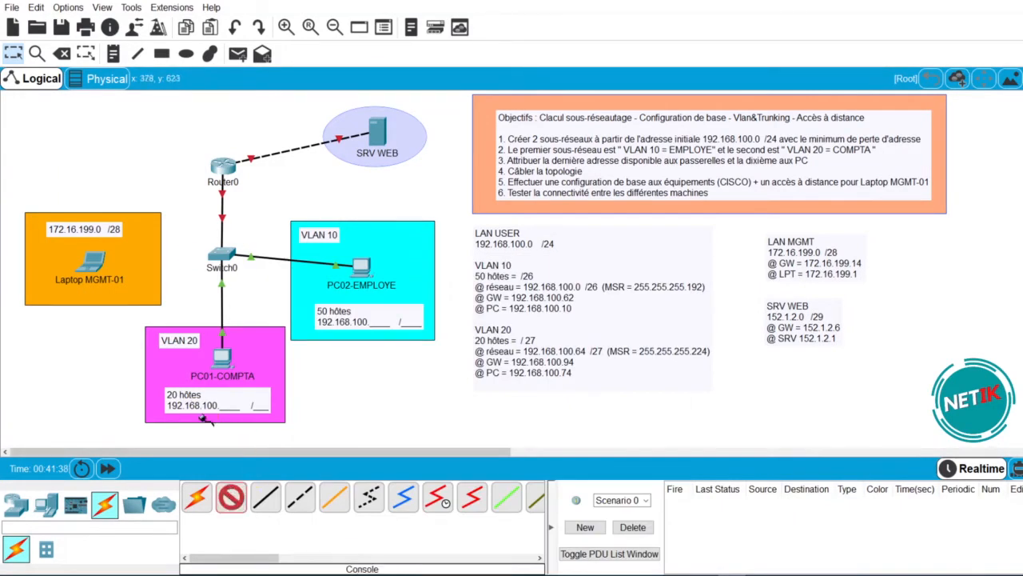
click(95, 259)
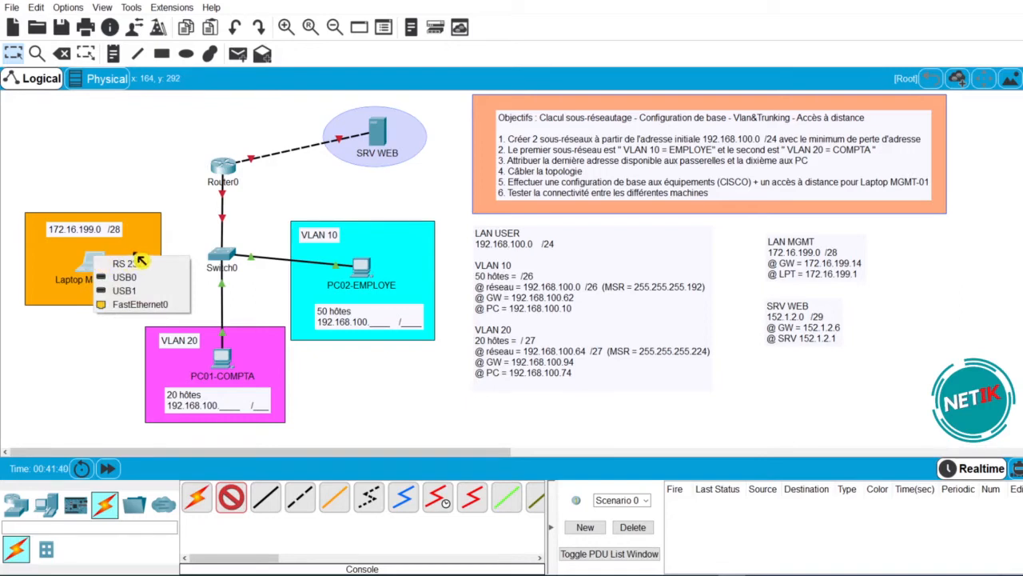
click(128, 264)
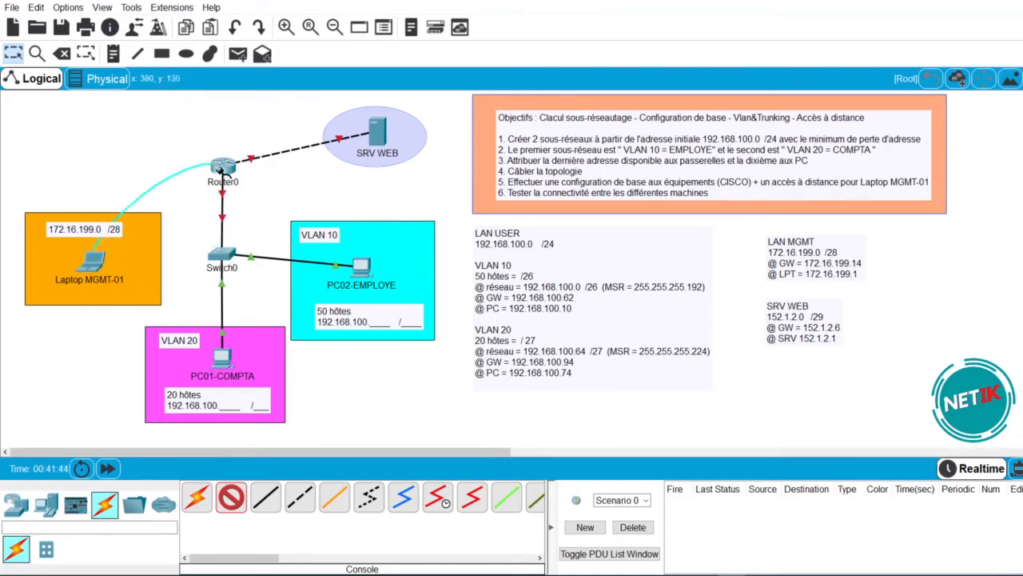
click(224, 165)
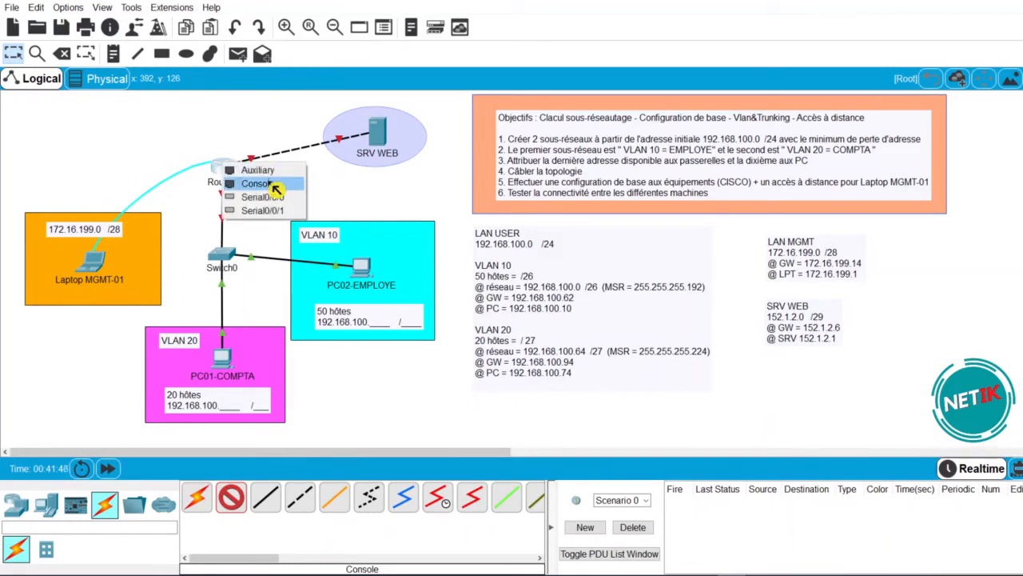
click(257, 183)
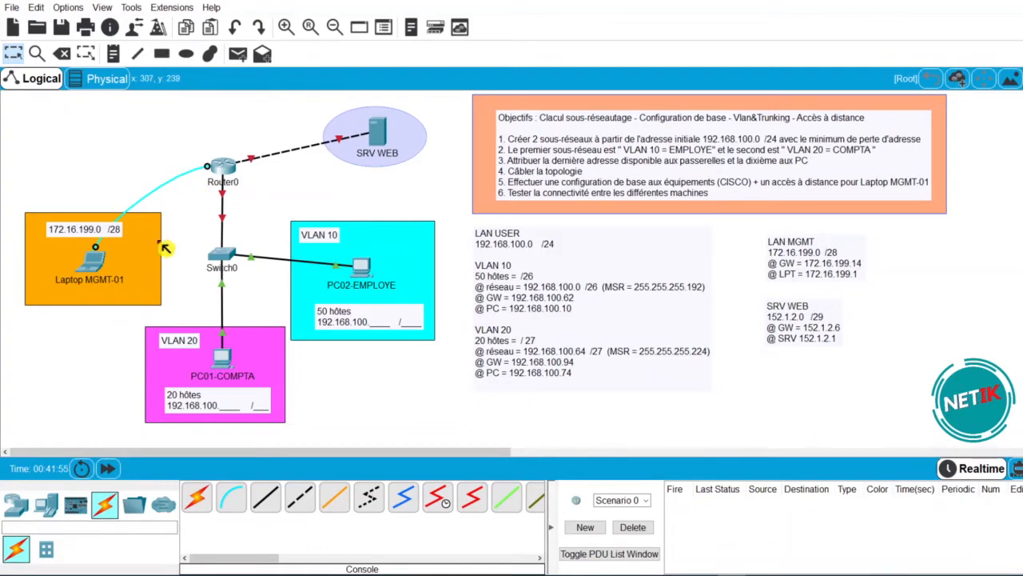
- Start the laptop's Terminal at the default 9600 bps settings after dismissing the power error
click(96, 269)
click(472, 132)
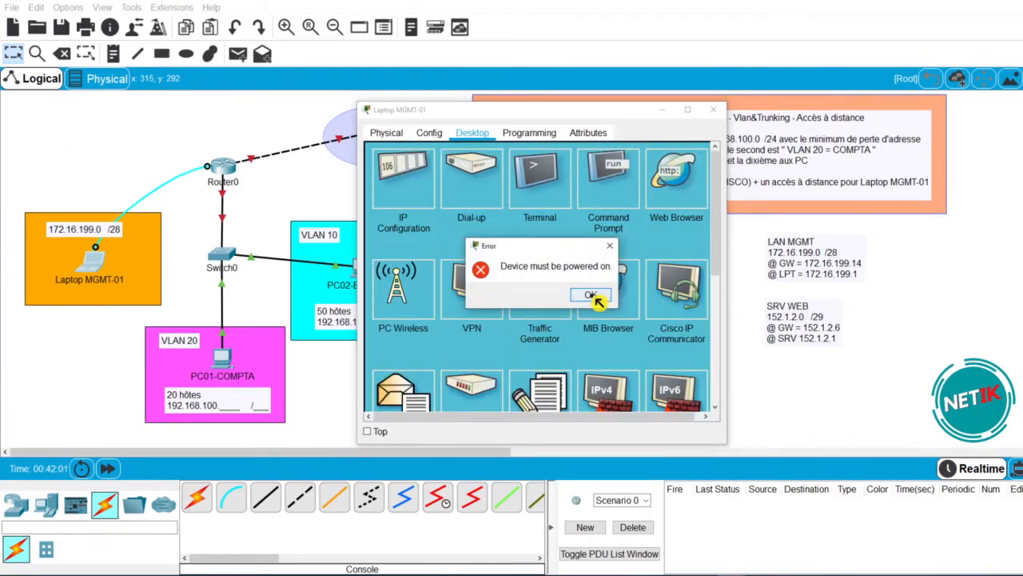
click(597, 297)
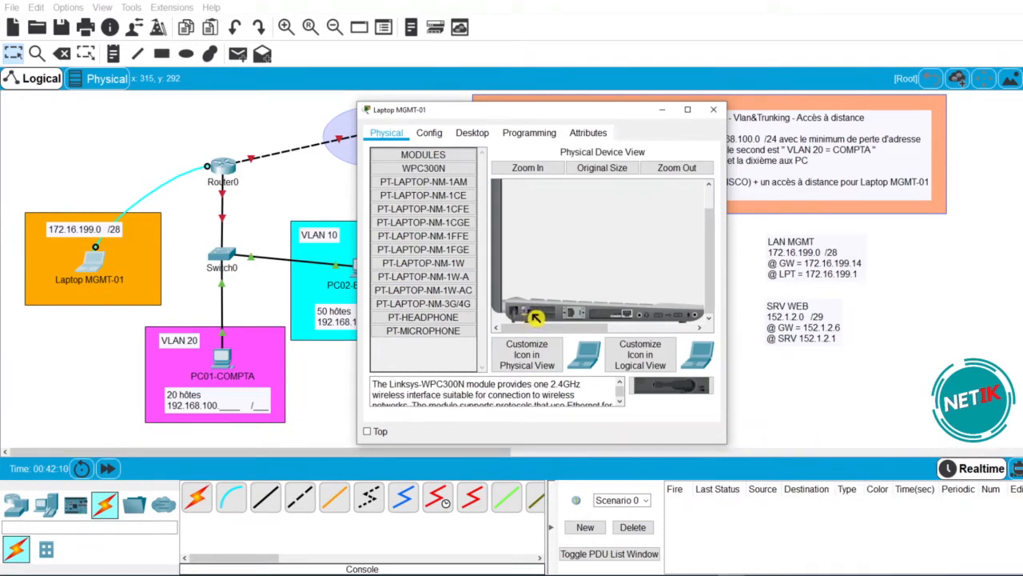
click(481, 136)
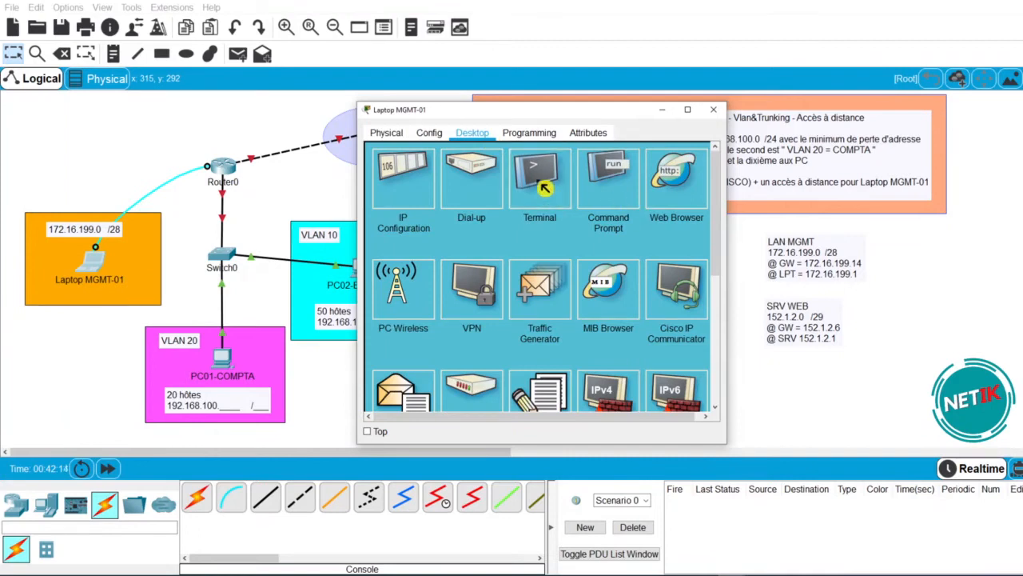
click(545, 188)
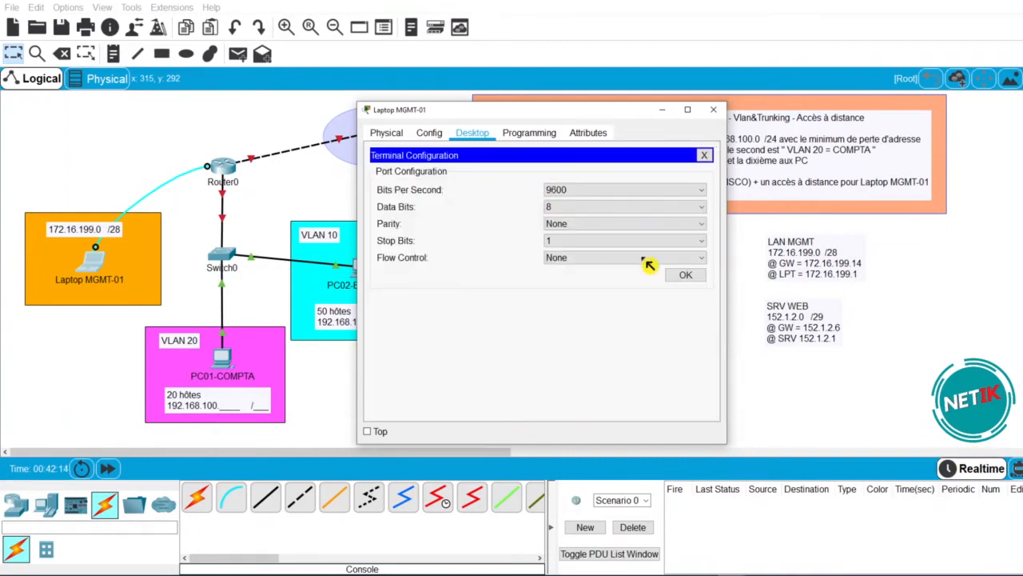
click(685, 276)
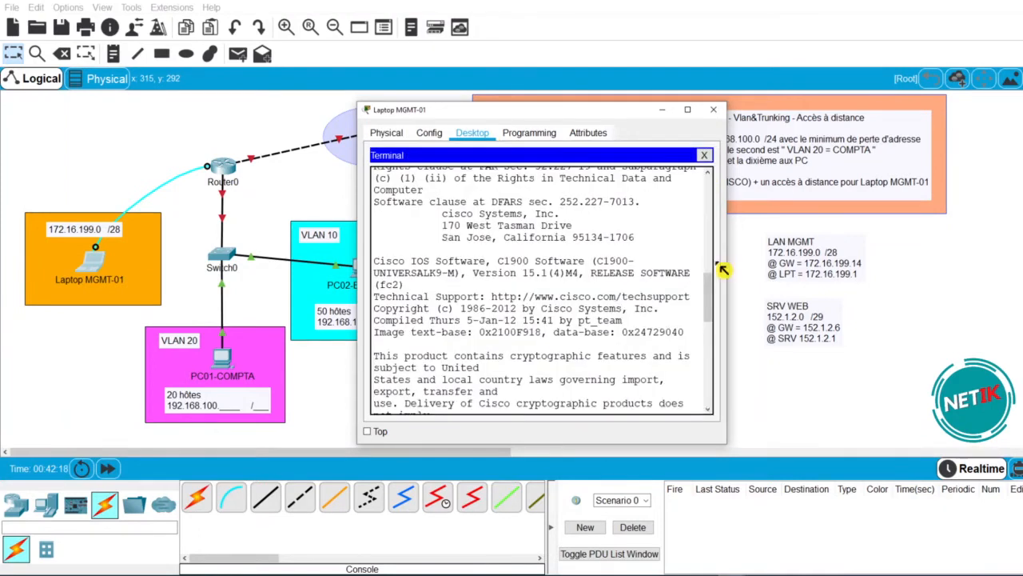
- Wake the router console and enter global configuration mode with conf t
drag(724, 269, 814, 272)
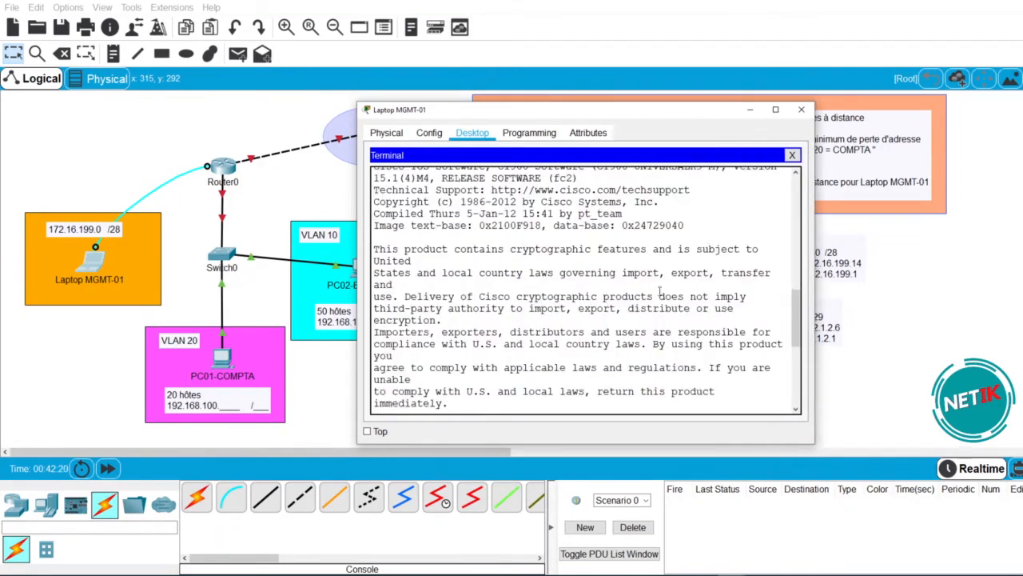
key(Return)
key(Return)
key(Return)
key(Return)
key(Return)
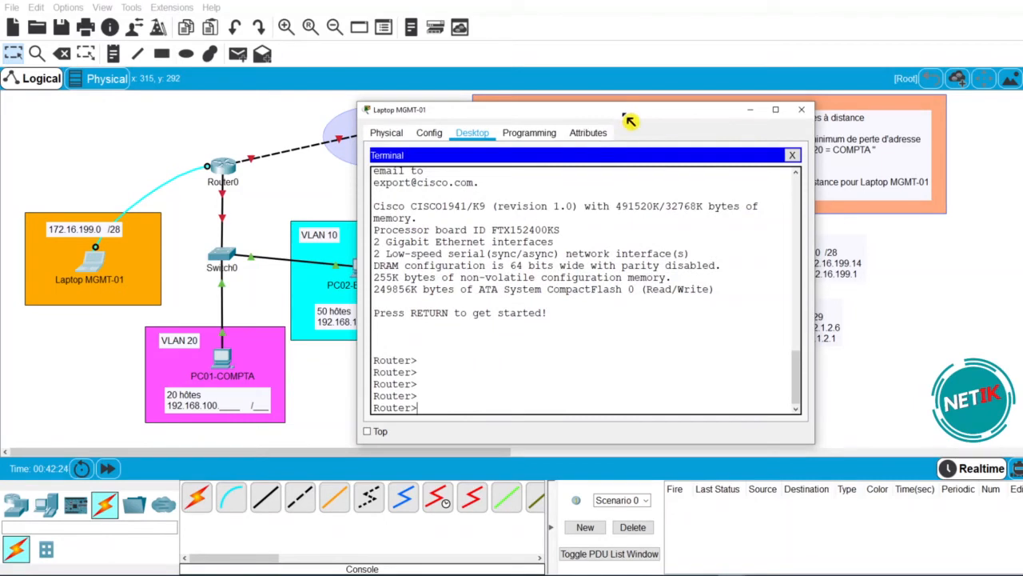
drag(629, 120, 578, 121)
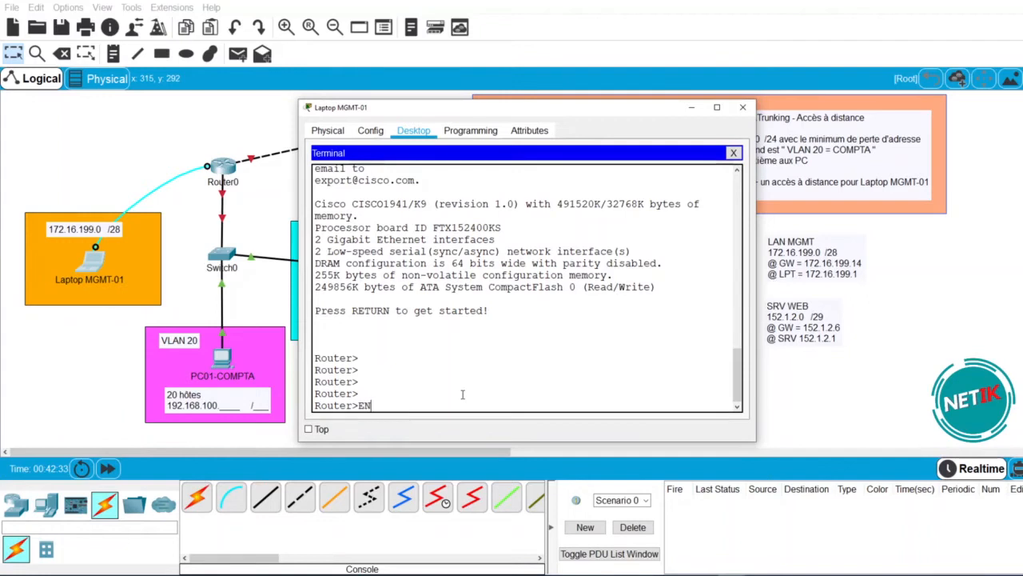
key(Return)
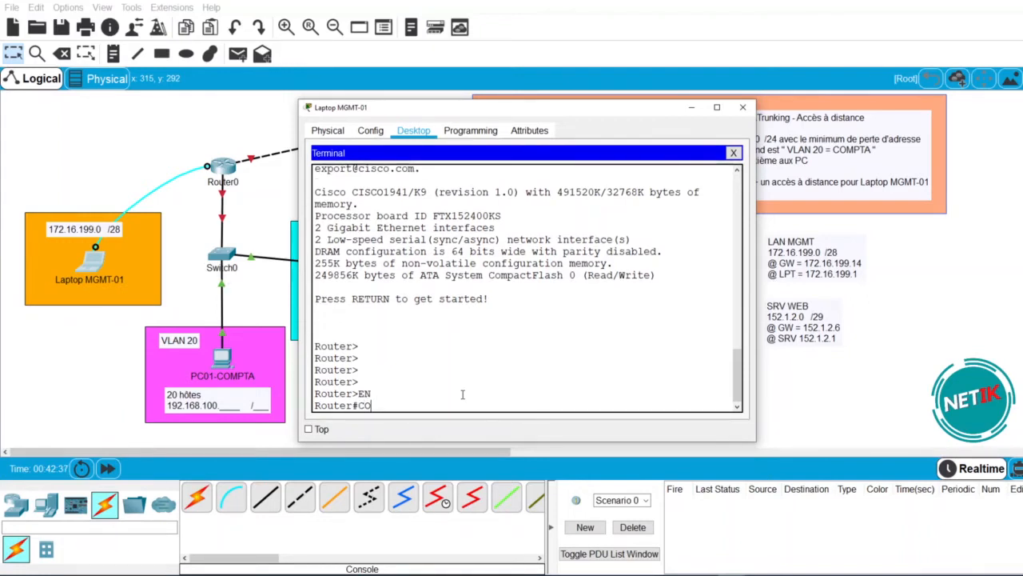
text(CONF T)
key(Return)
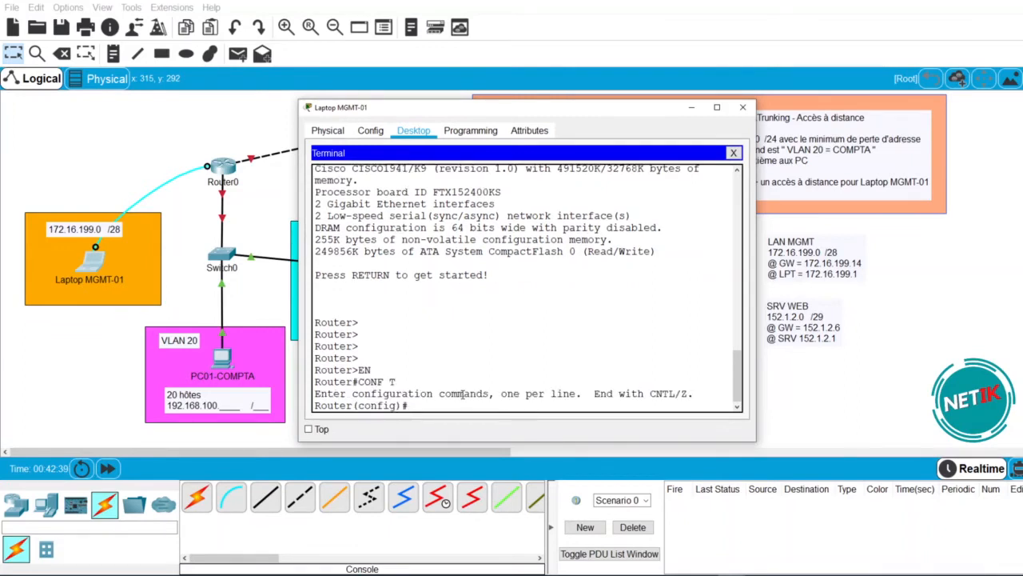
- Rename the router to RTR-01 and turn off DNS domain lookup
text(HSOT)
key(Tab)
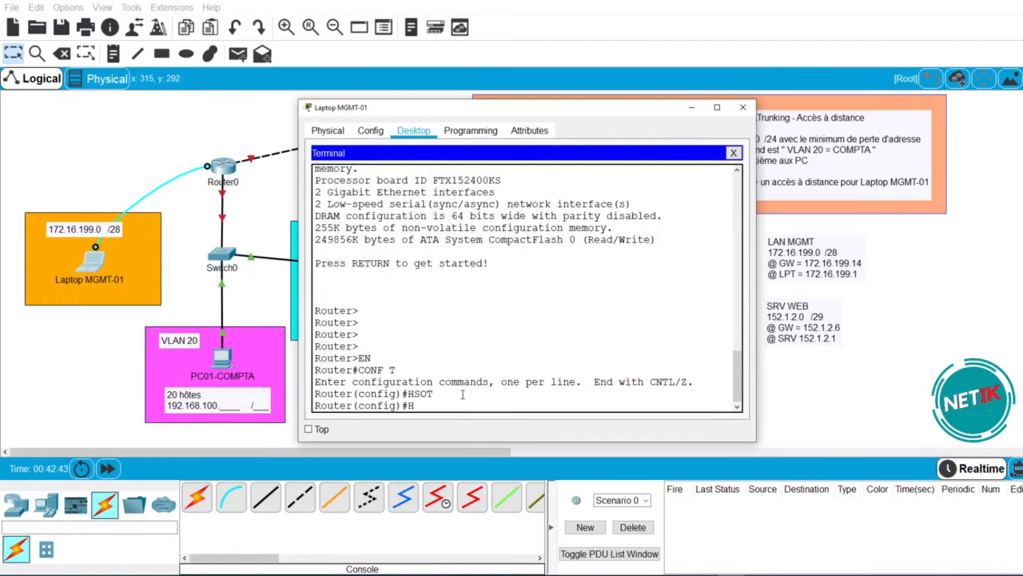
key(Tab)
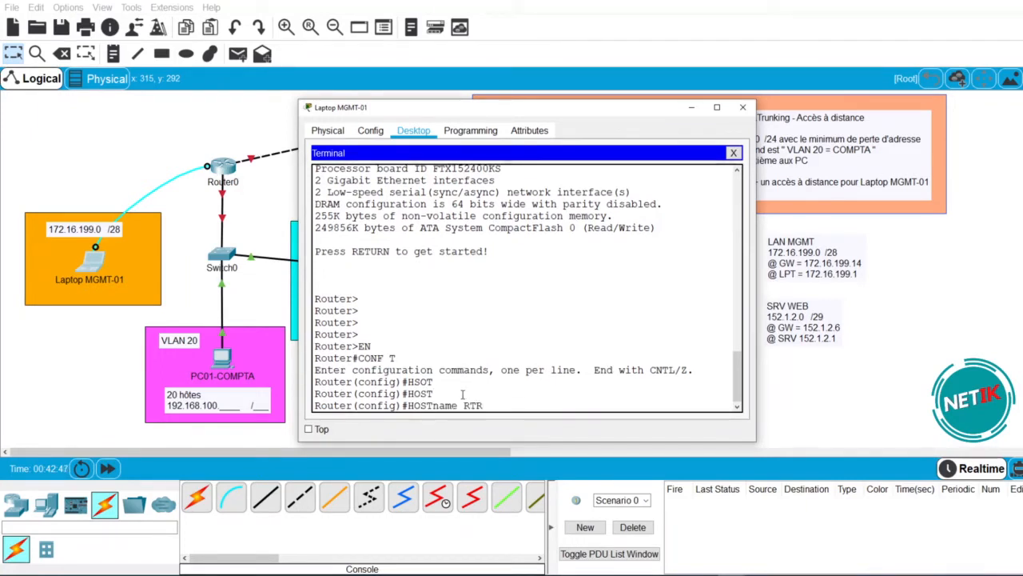
key(Return)
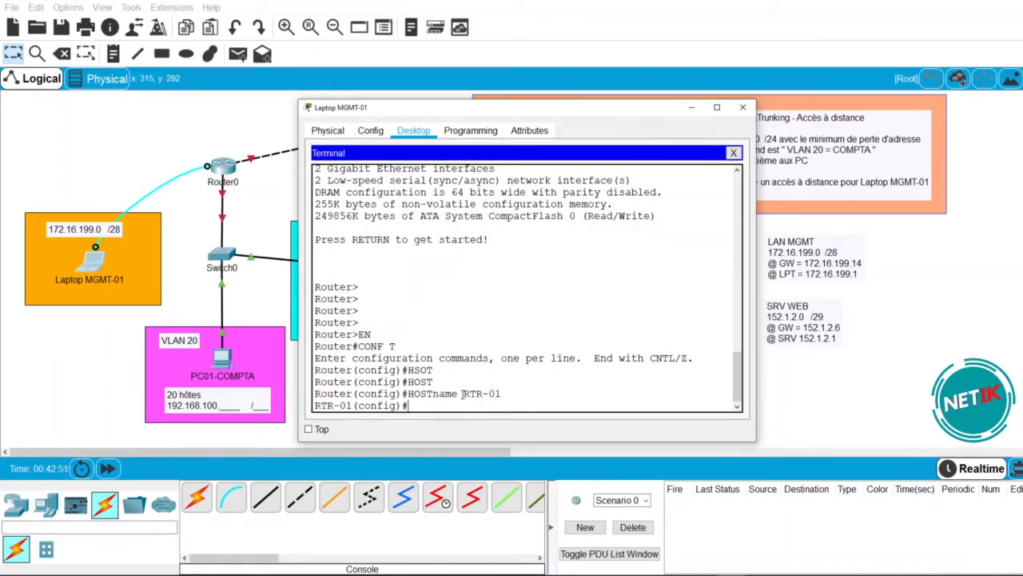
text(no)
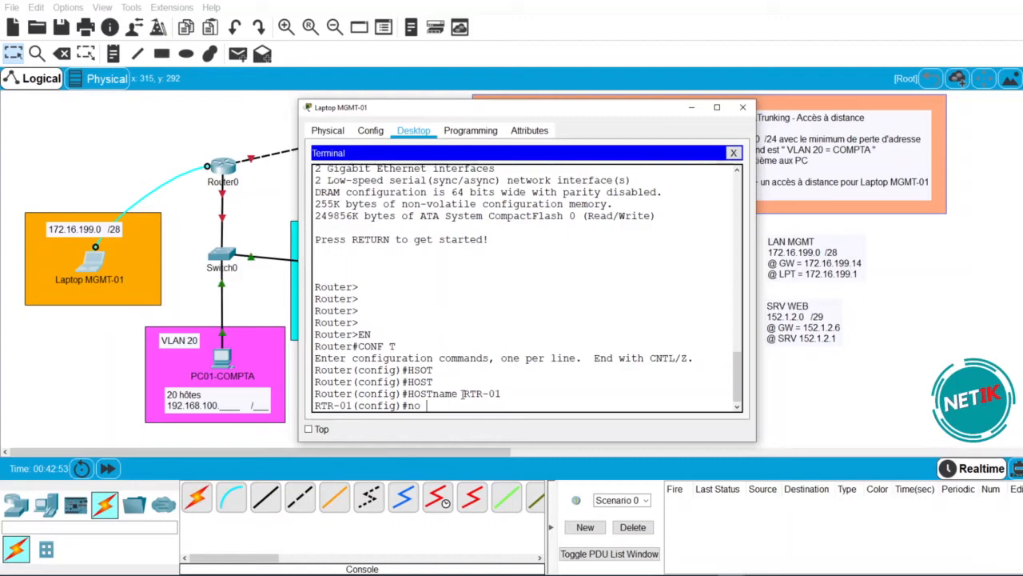
text( ip domai)
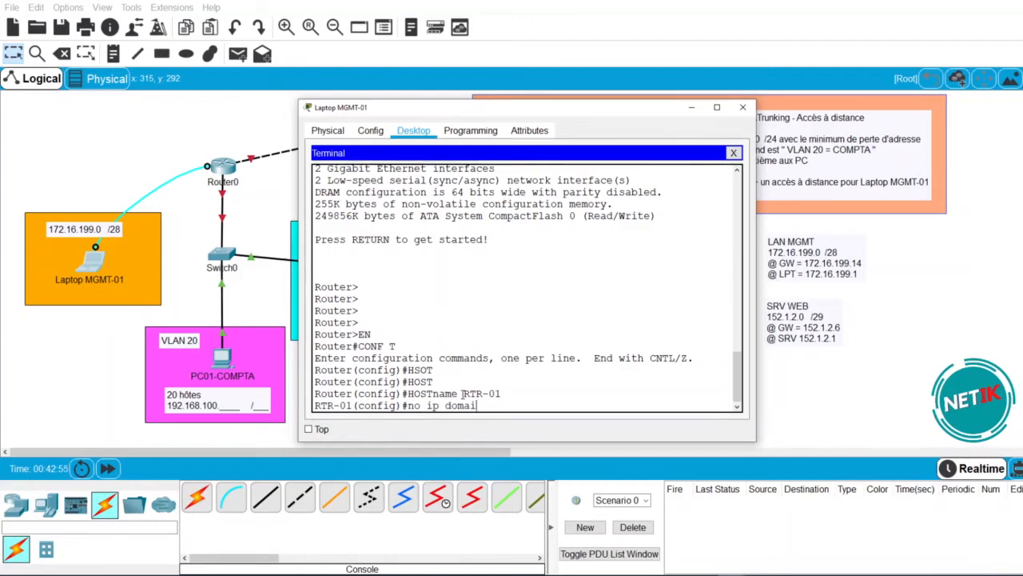
text(n_lo)
key(Tab)
key(BackSpace)
key(BackSpace)
key(BackSpace)
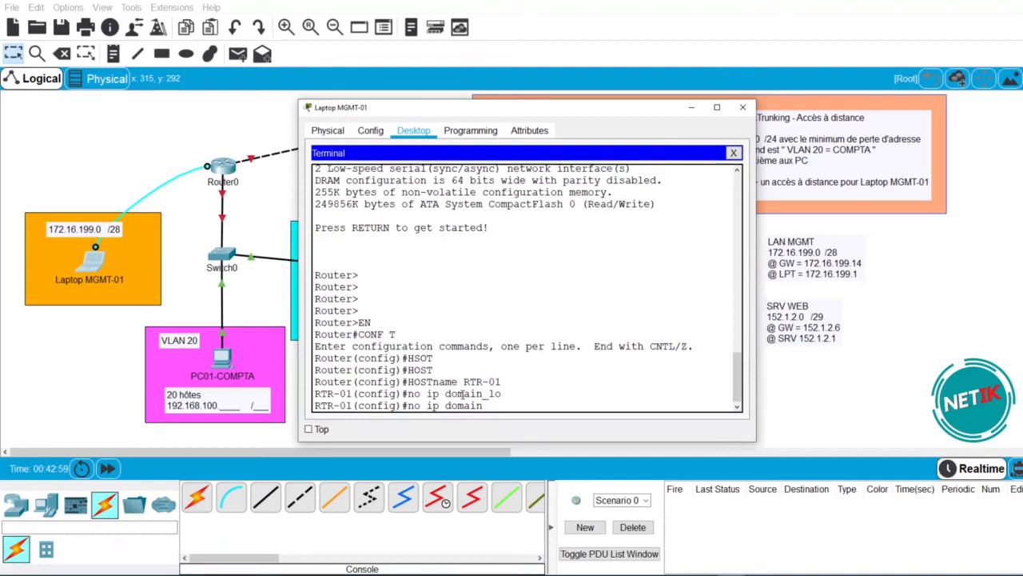
text(-lo)
key(Tab)
key(Return)
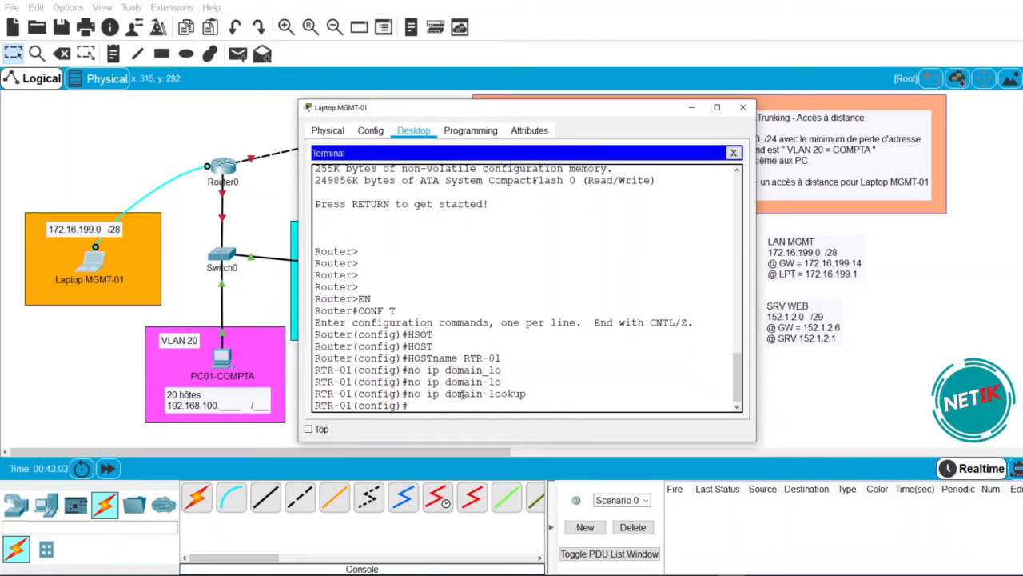
- Add a privilege-15 local user with a secret password, then begin line con 0
text(user)
key(Tab)
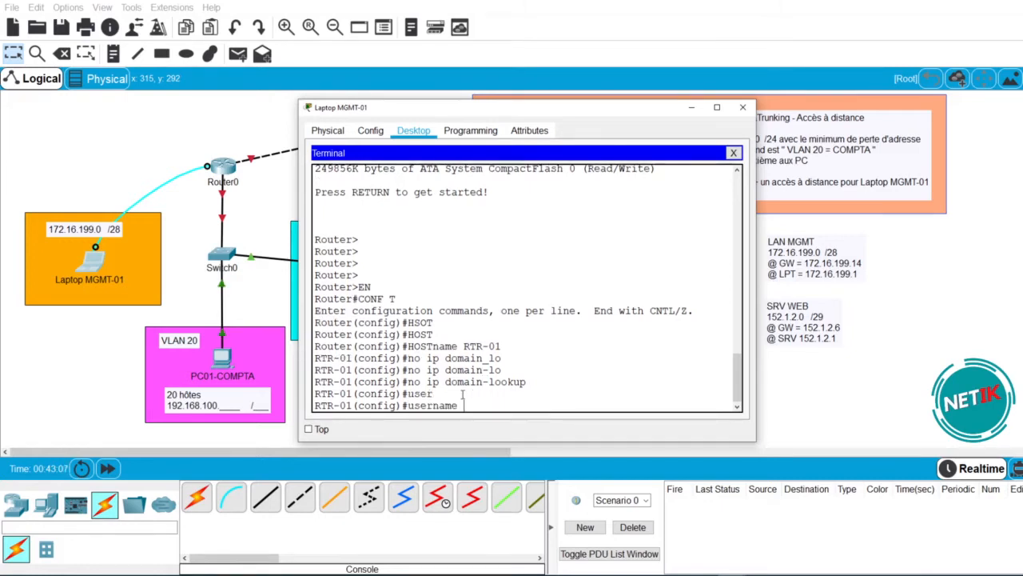
text(netik pri)
key(Tab)
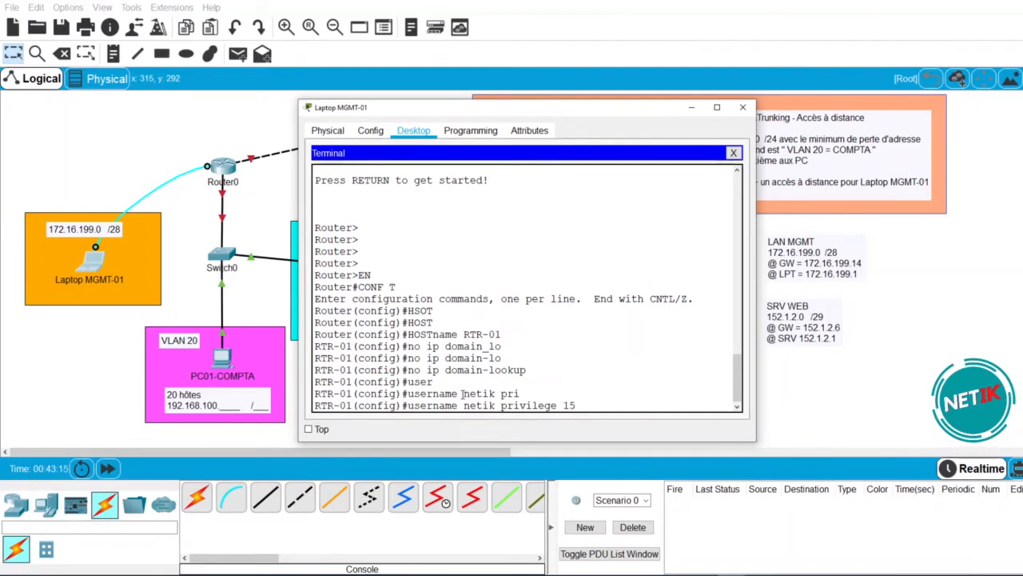
text(15 sec)
key(Tab)
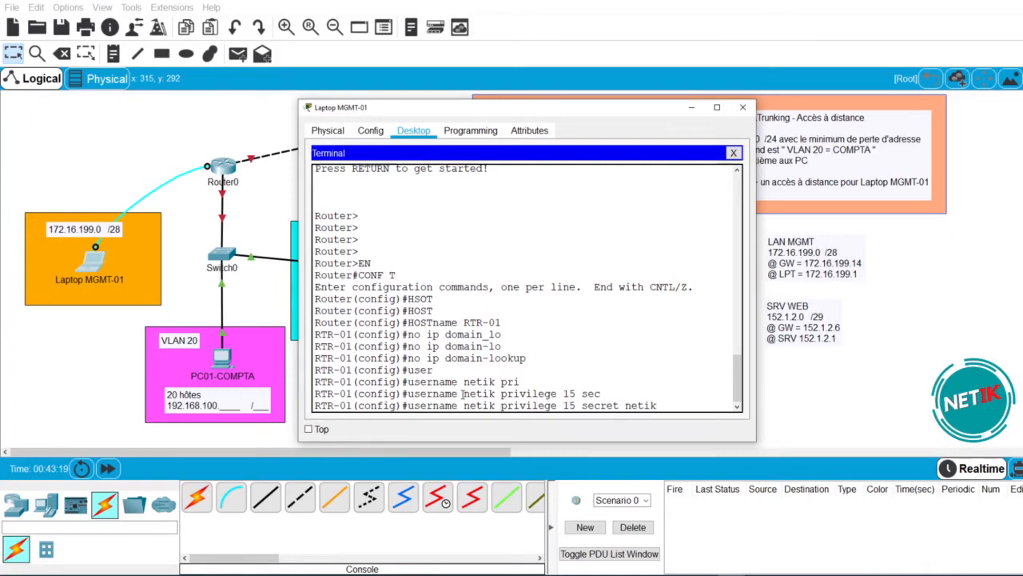
key(Return)
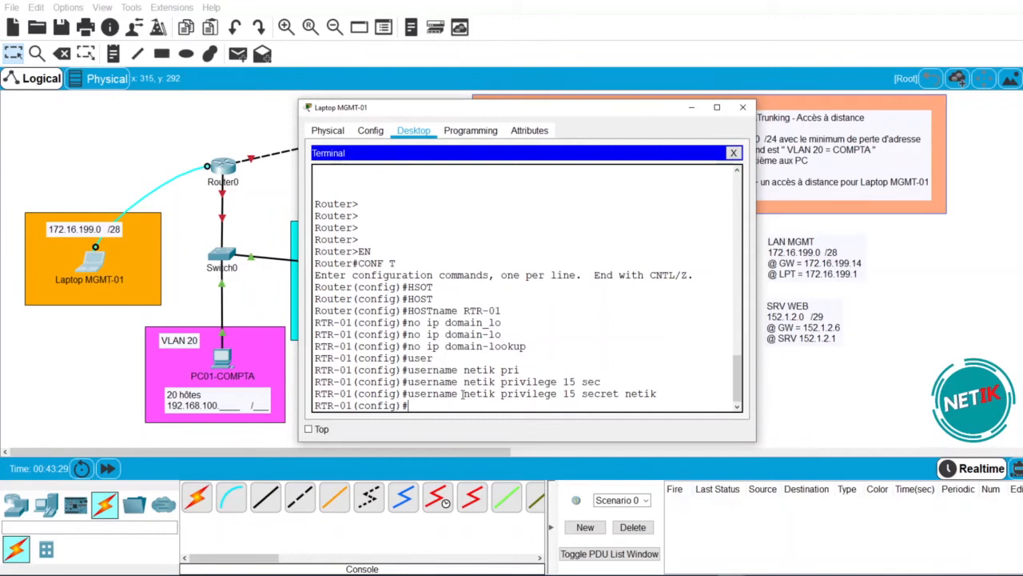
text(line con 0)
- Set console line 0 to local login, synchronous logging and a 15-minute exec timeout
key(Return)
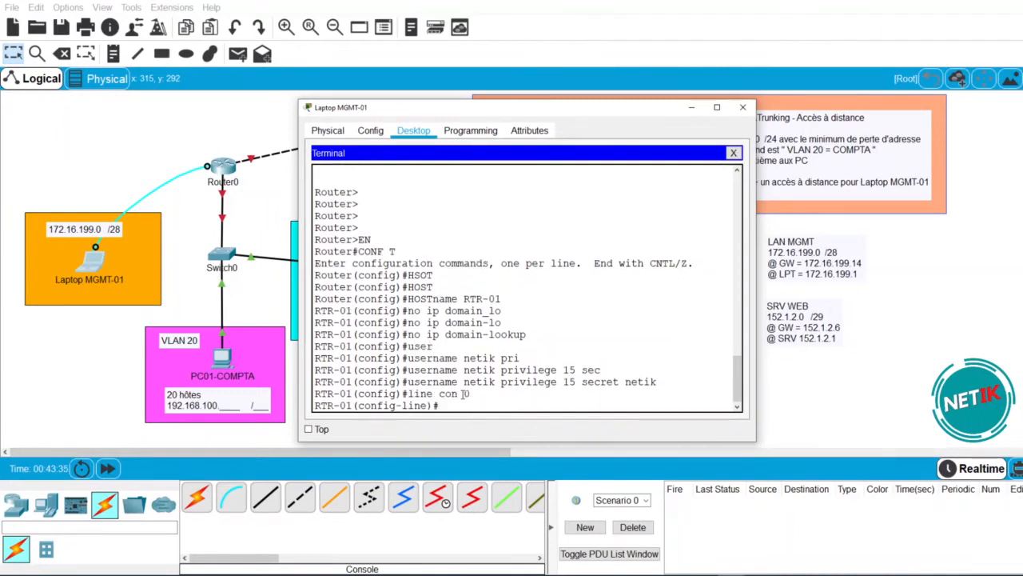
text(logi lo)
key(Return)
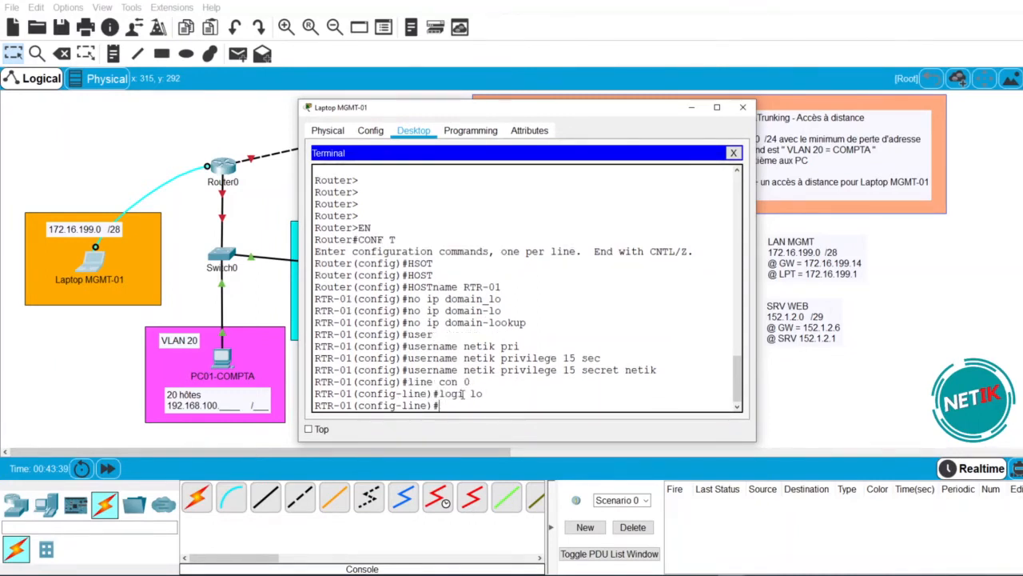
text(logg syn)
key(Return)
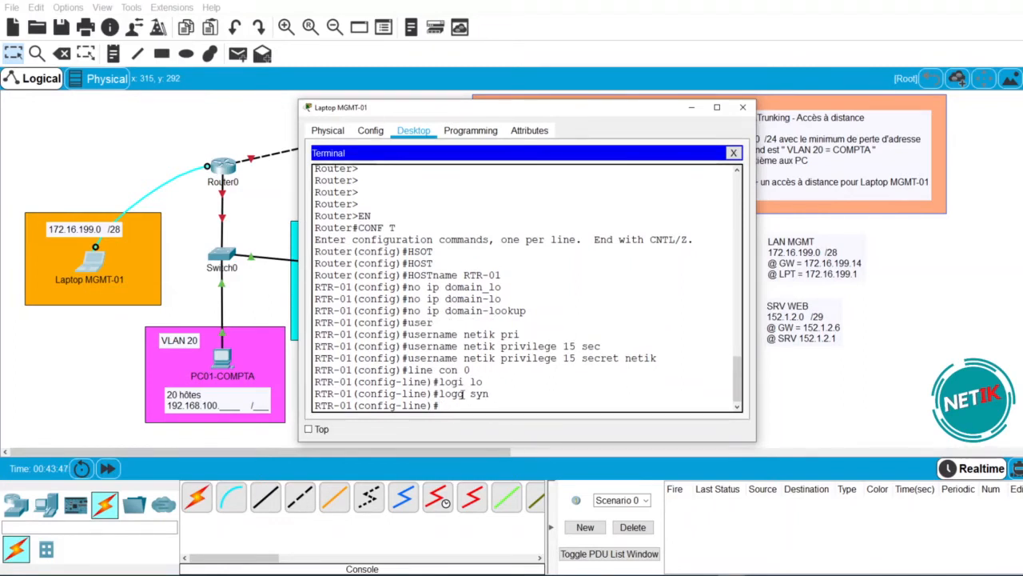
text(exec)
key(Tab)
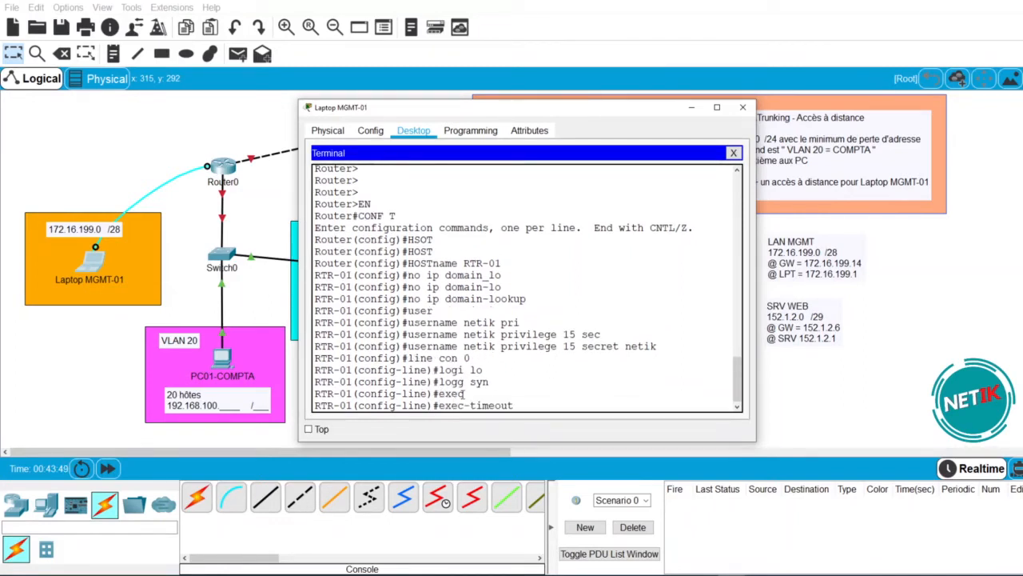
text(15)
key(Return)
text(exit)
key(Return)
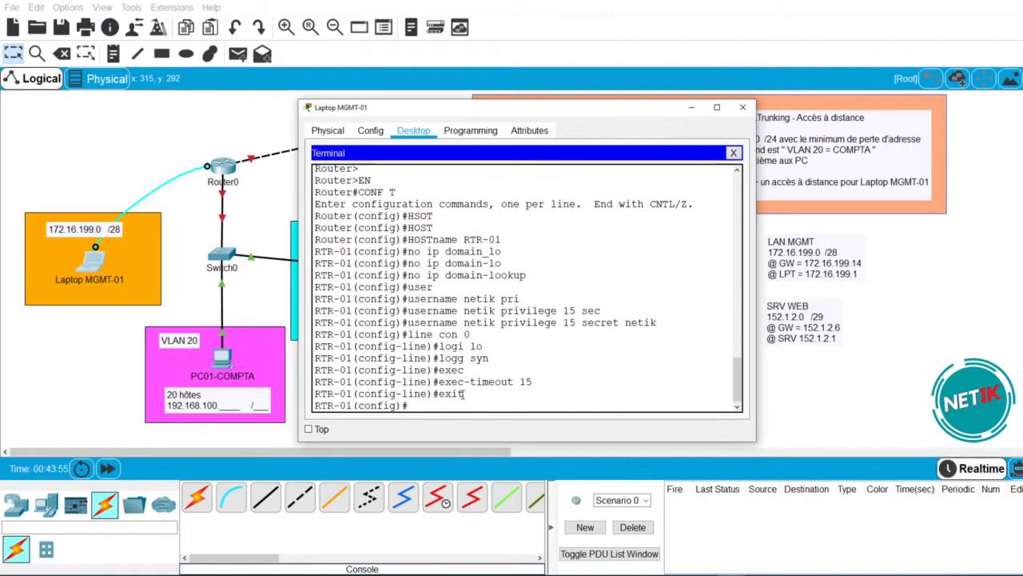
- Enable service password-encryption on the router
text(servi)
key(Tab)
text(pass)
key(Tab)
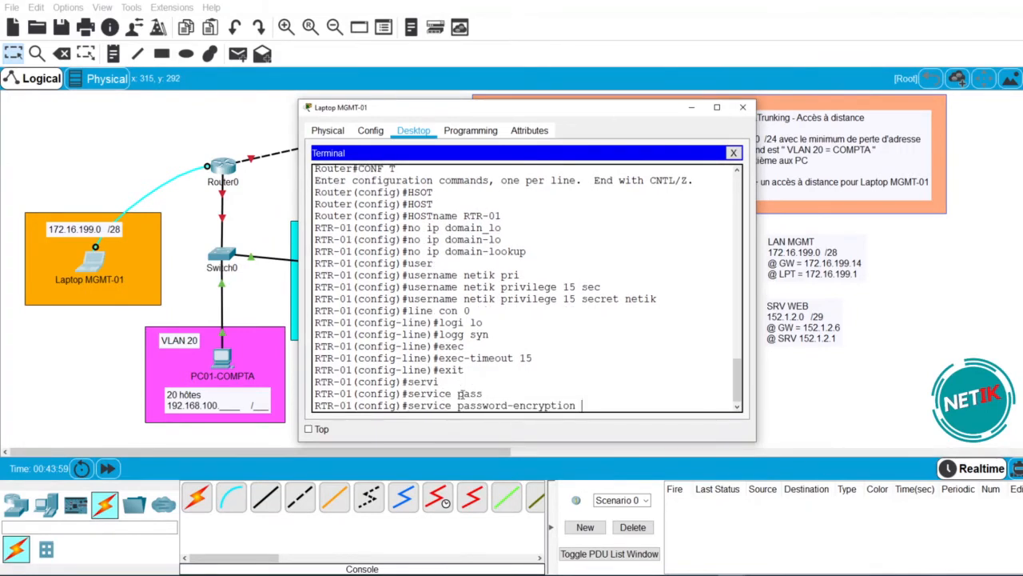
key(Return)
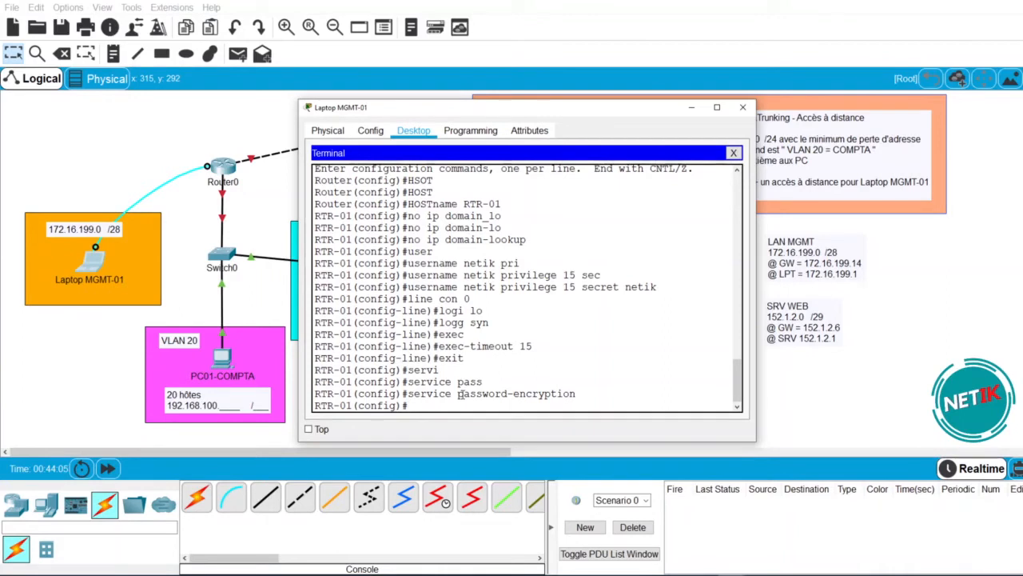
- Require a minimum password length of 8 with security passwords min-length 8
text(secur)
key(Tab)
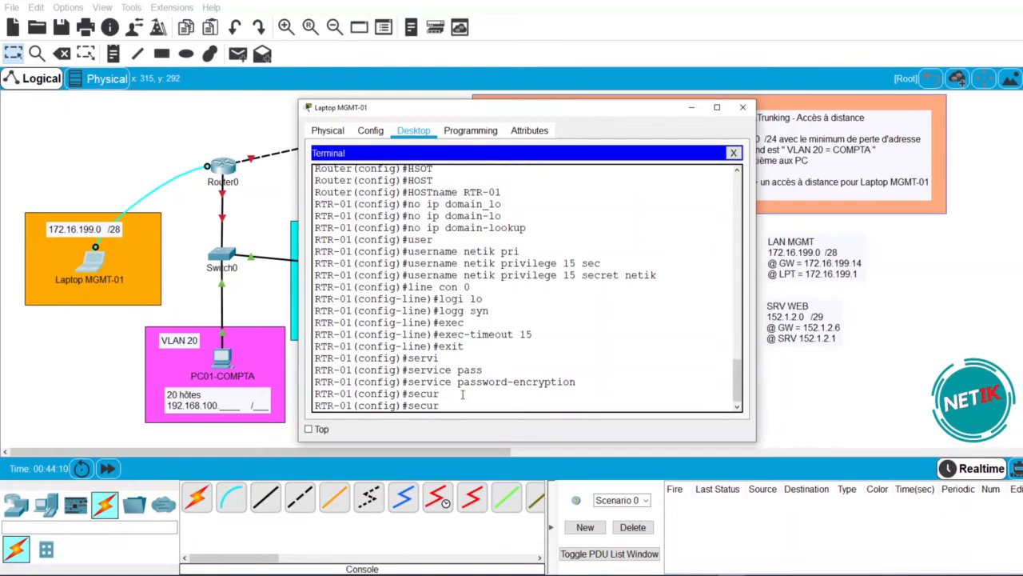
text(ity)
key(Tab)
text(mi)
key(Tab)
key(BackSpace)
key(BackSpace)
text(pa)
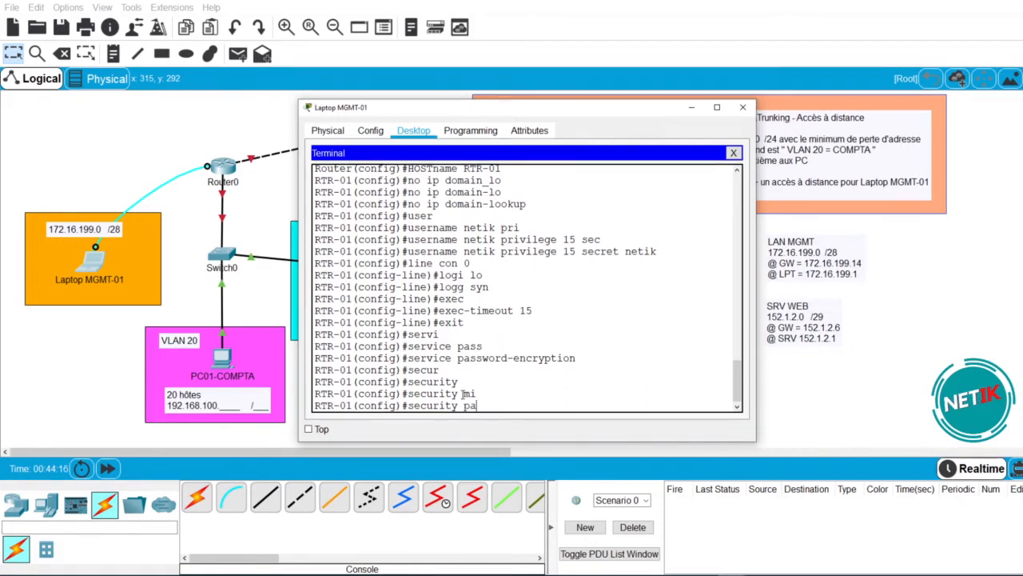
text(ss)
key(Tab)
text(mi)
key(Tab)
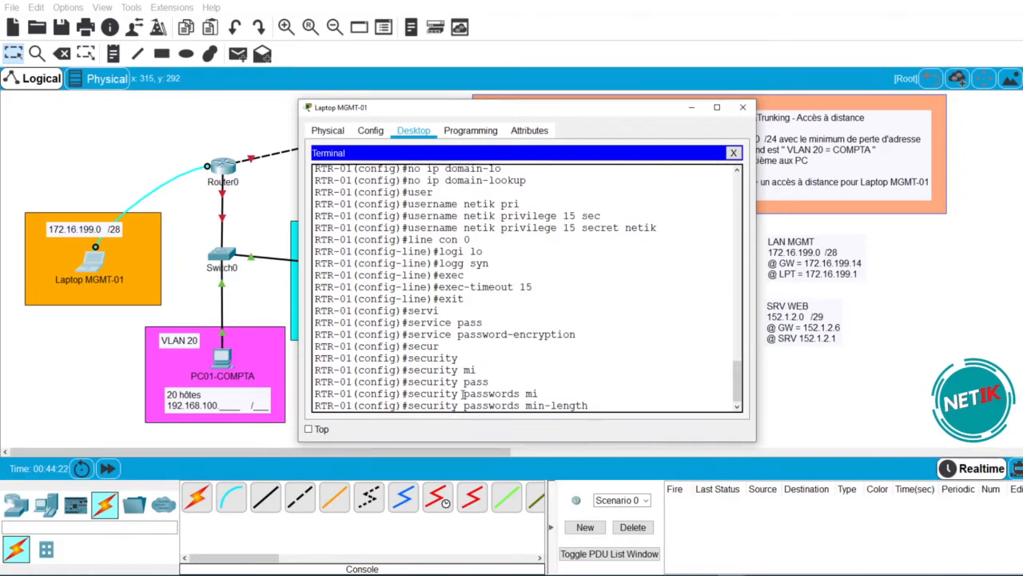
text(8)
key(Return)
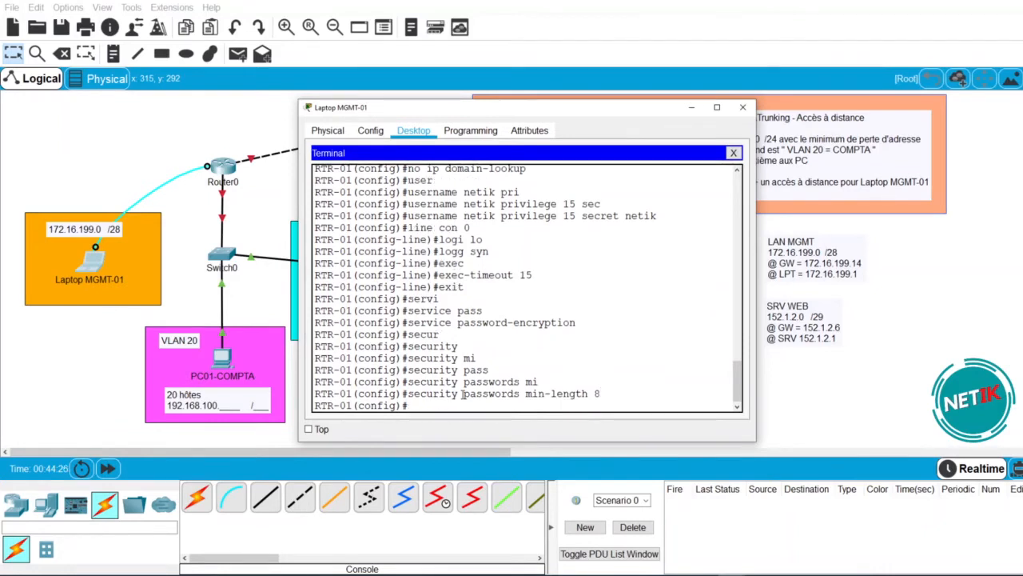
- Begin entering the login command for login blocking
right_click(462, 395)
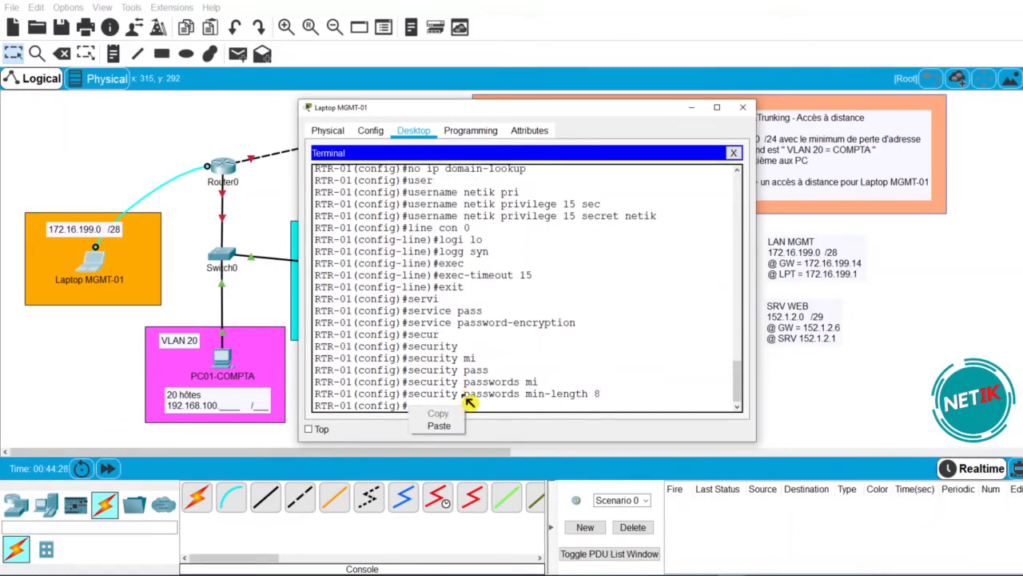
click(519, 402)
text(logi)
key(Tab)
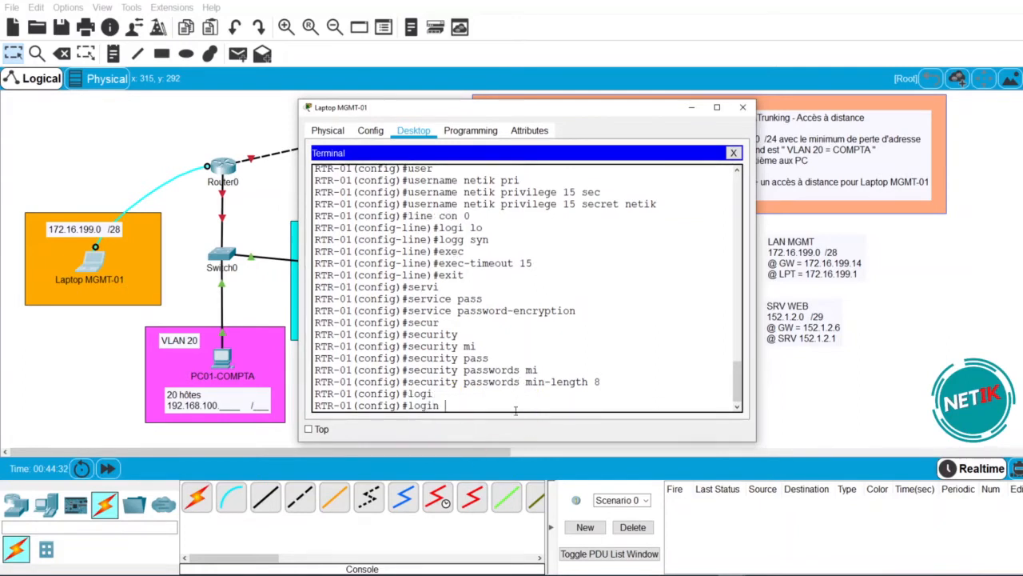
- Apply login block-for 60 attempts 2 within 60
text(blo)
key(Tab)
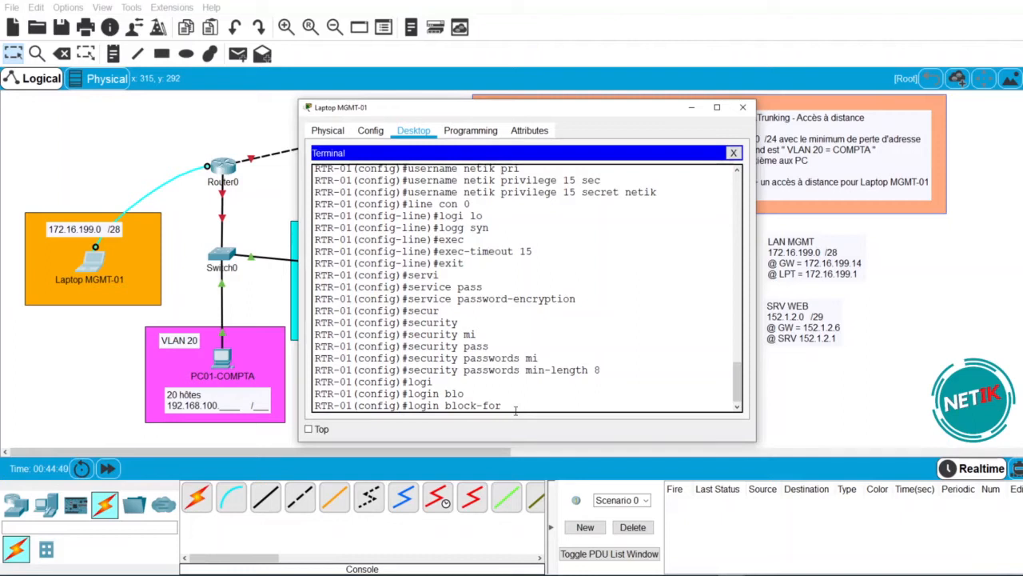
text(60 att)
key(Tab)
text(2)
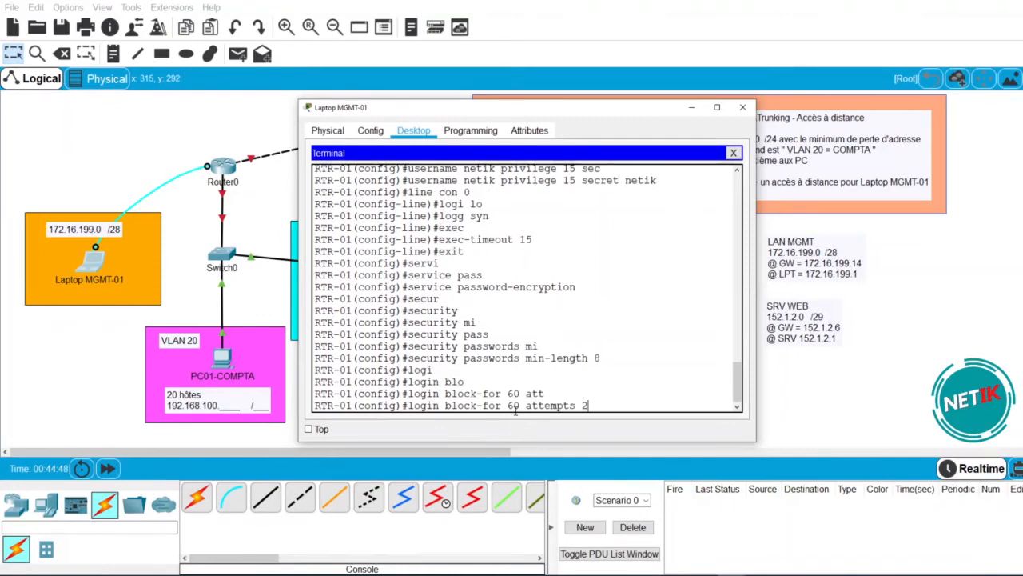
text( with)
key(Tab)
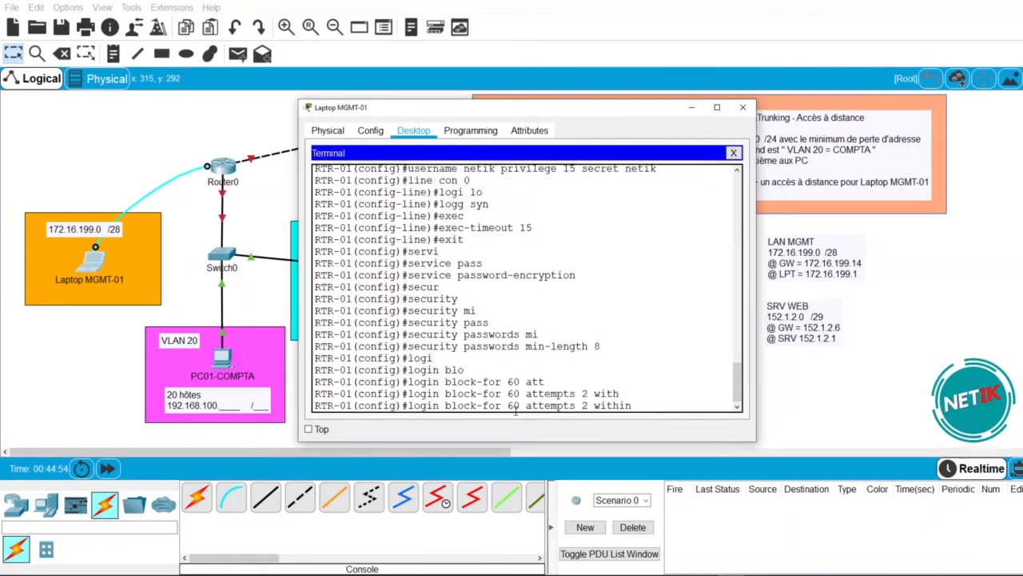
text(60)
key(Return)
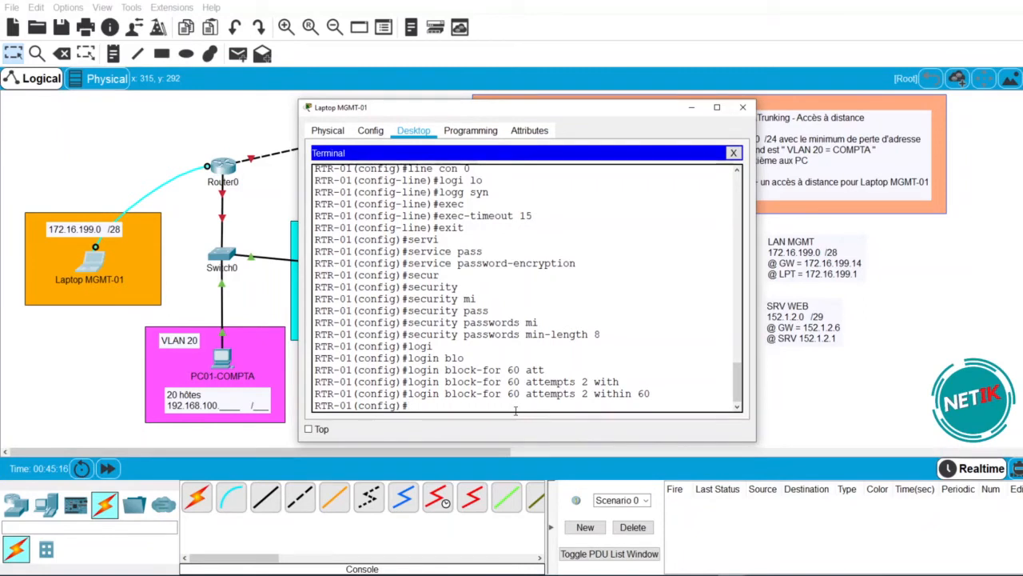
- Start typing the interface g0/0 command
text(int)
key(Tab)
text(g0/0)
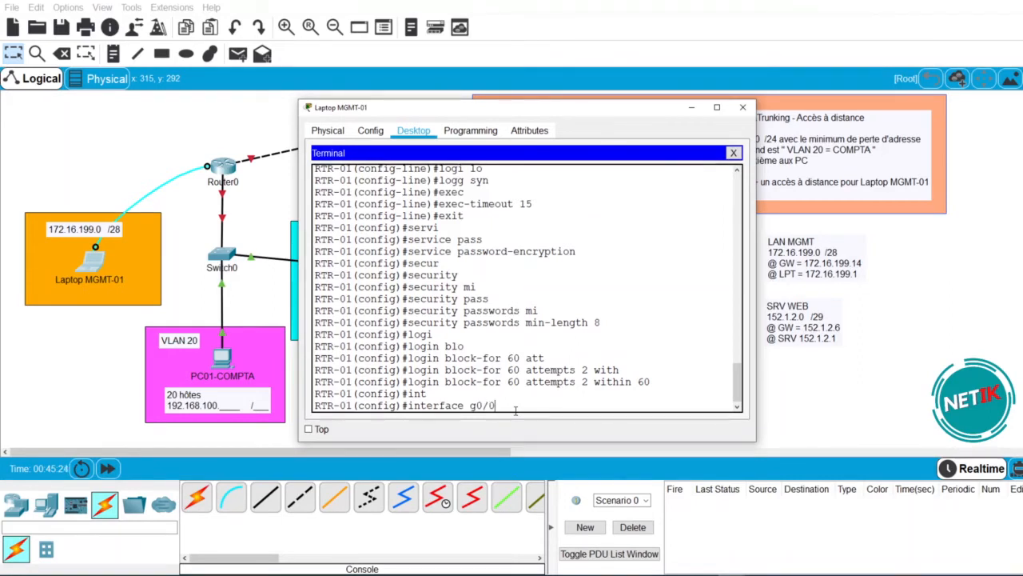
- Change the interface to g0/1, keep the laptop window on top, then close it
drag(594, 112, 725, 133)
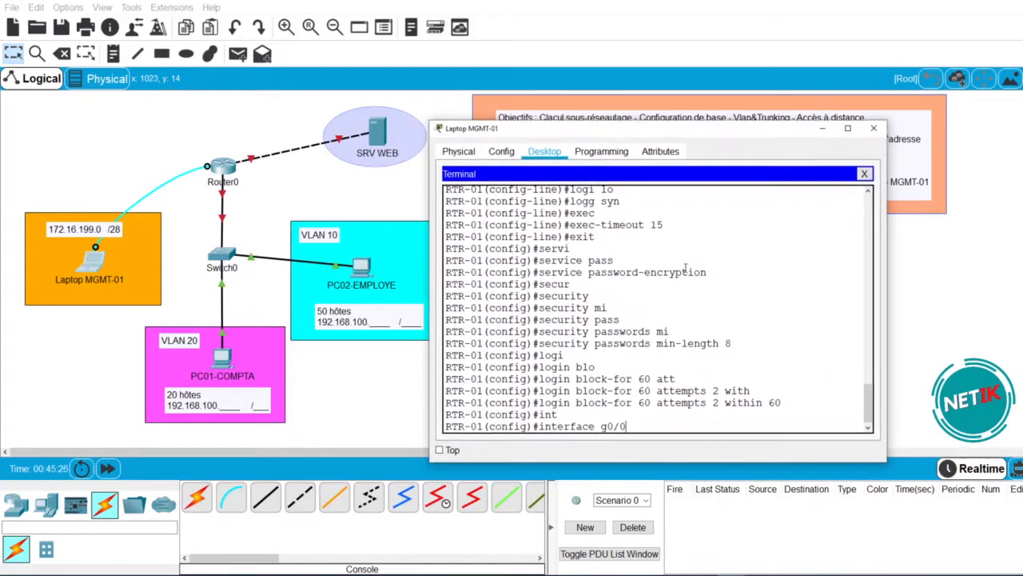
key(BackSpace)
text(1)
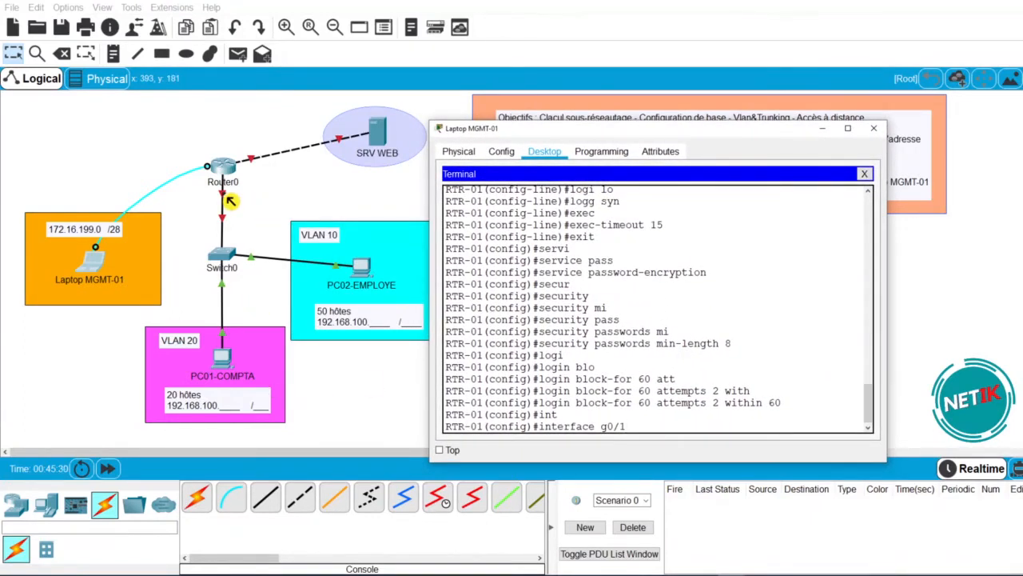
click(439, 449)
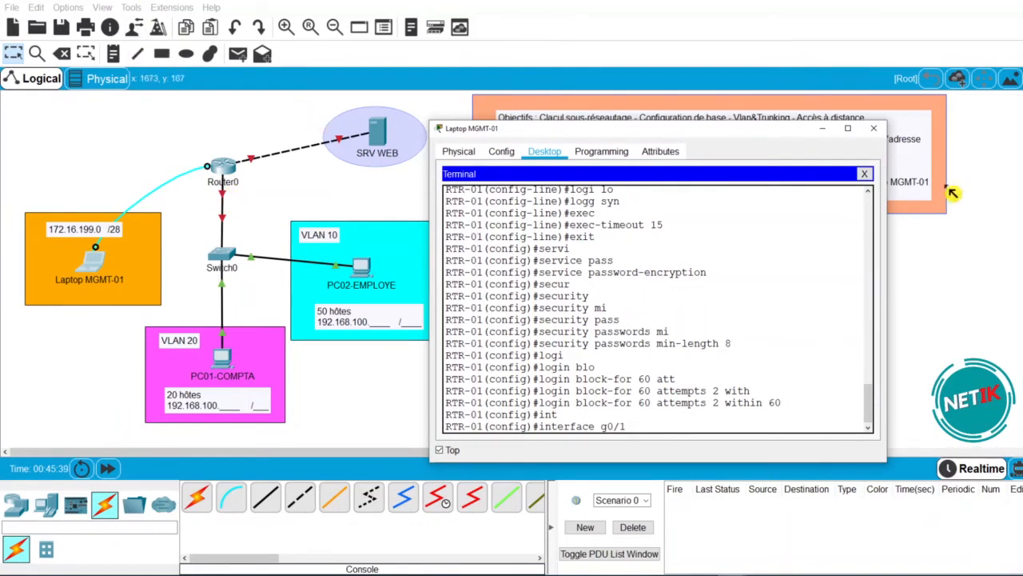
click(874, 128)
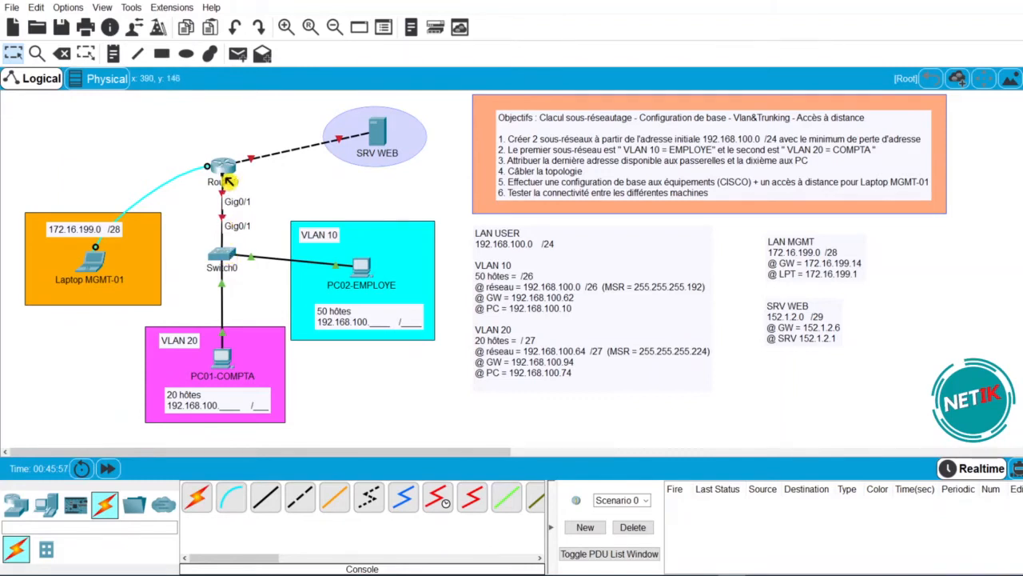
- Cable Switch0's Fa0/1 to PC02-EMPLOYE's Fa0, and briefly view then close Router0's CLI
mouse_move(228, 181)
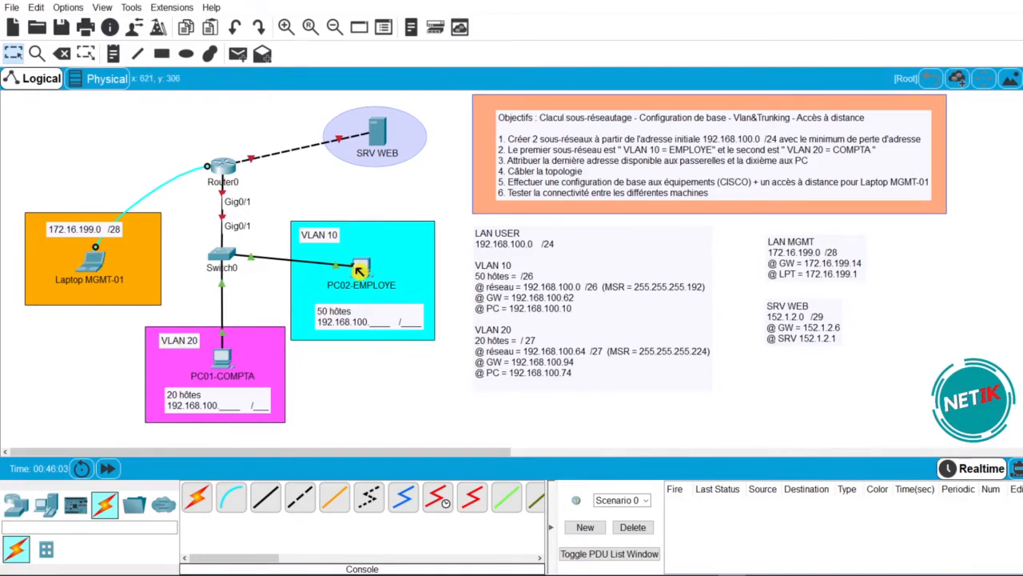
click(359, 272)
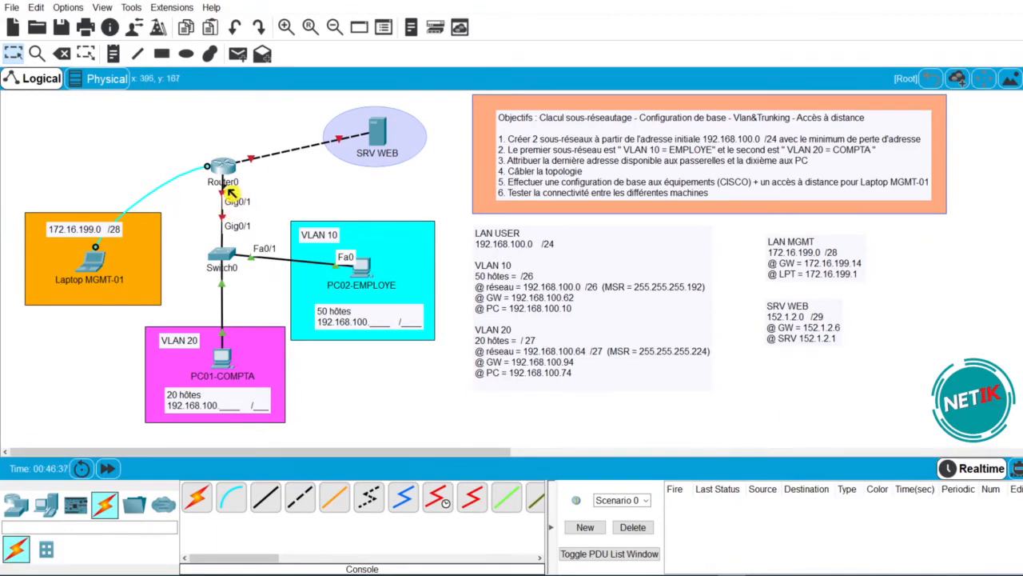
mouse_move(232, 190)
click(232, 175)
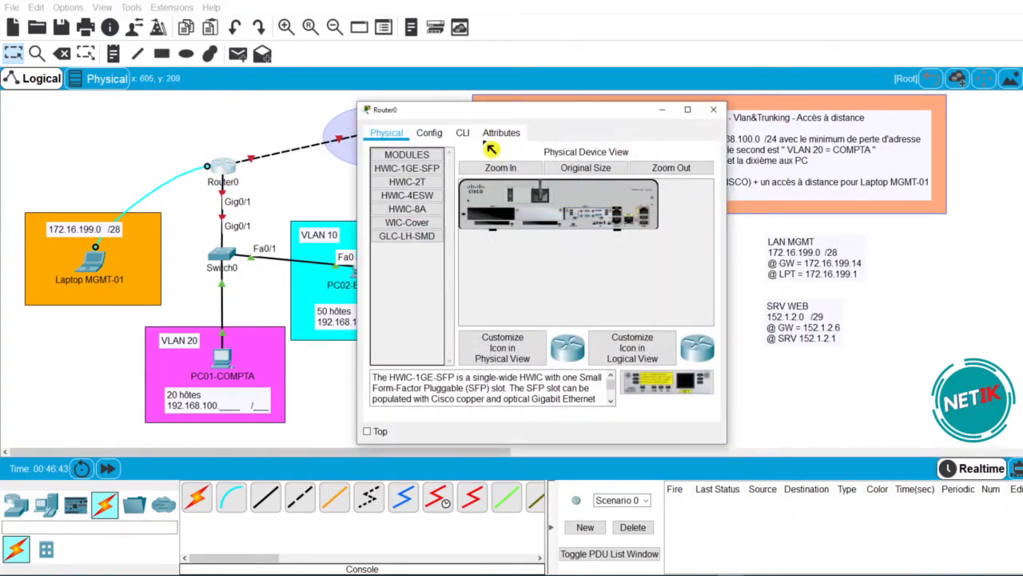
click(463, 134)
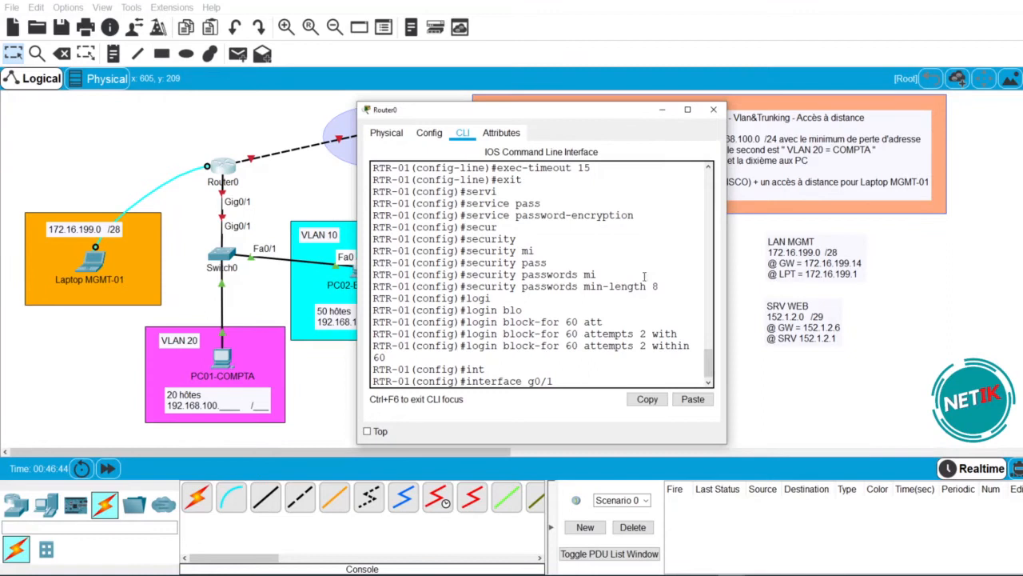
click(713, 109)
click(93, 260)
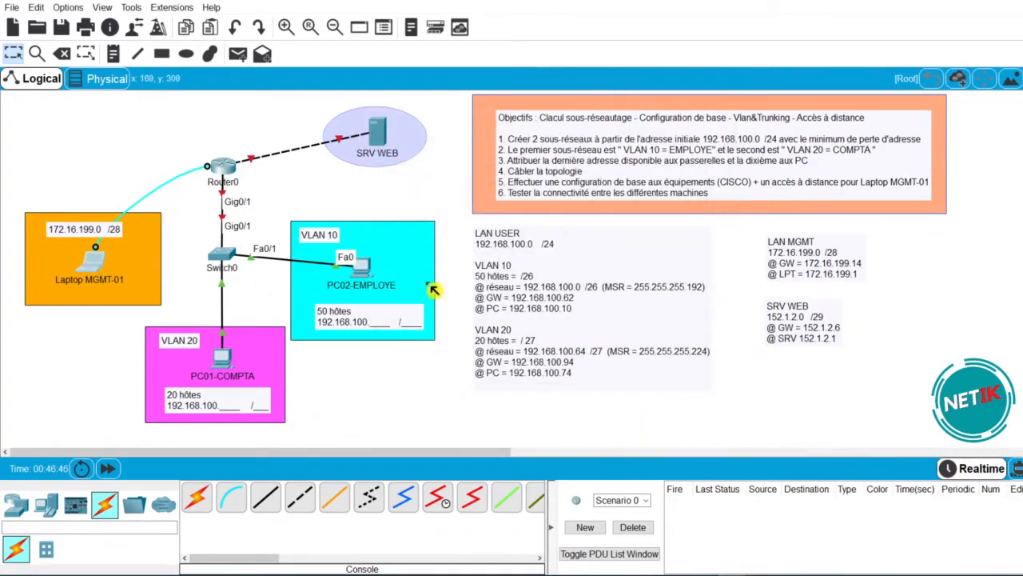
- Reopen the laptop Terminal with default settings and enter interface g0/1 configuration
click(540, 178)
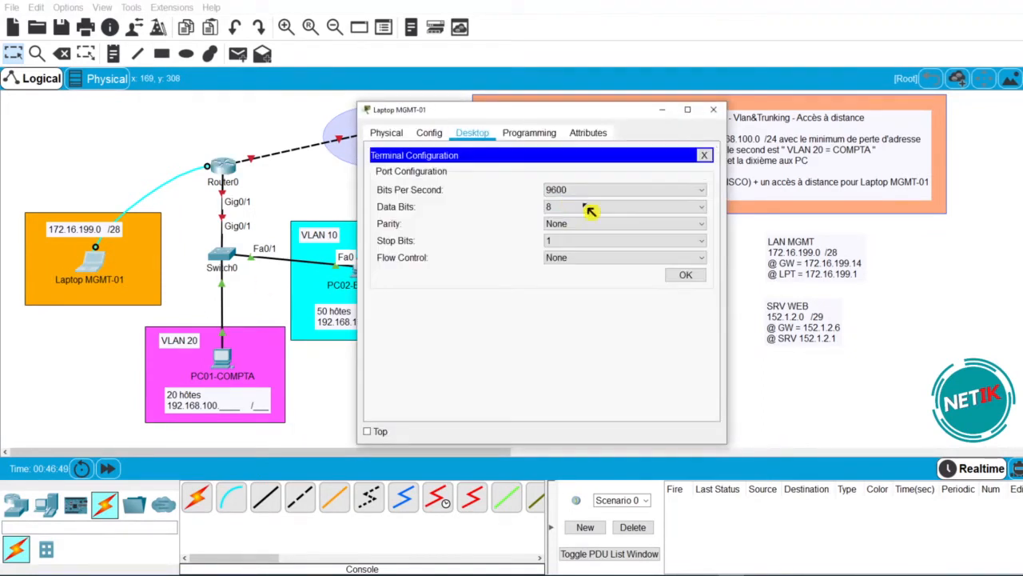
click(679, 274)
drag(726, 264, 917, 264)
scroll(747, 350, down, 10)
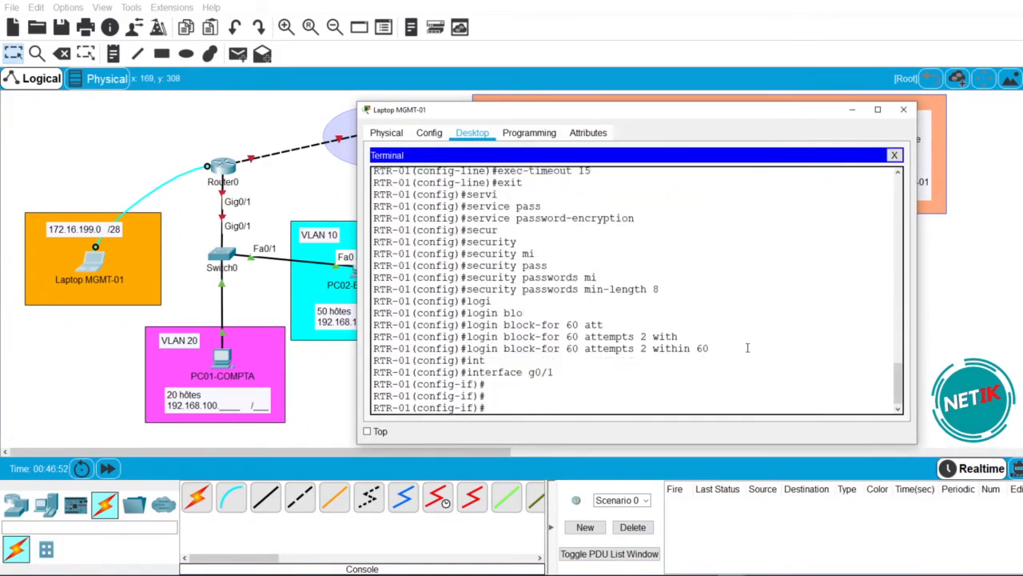
text(int g0/)
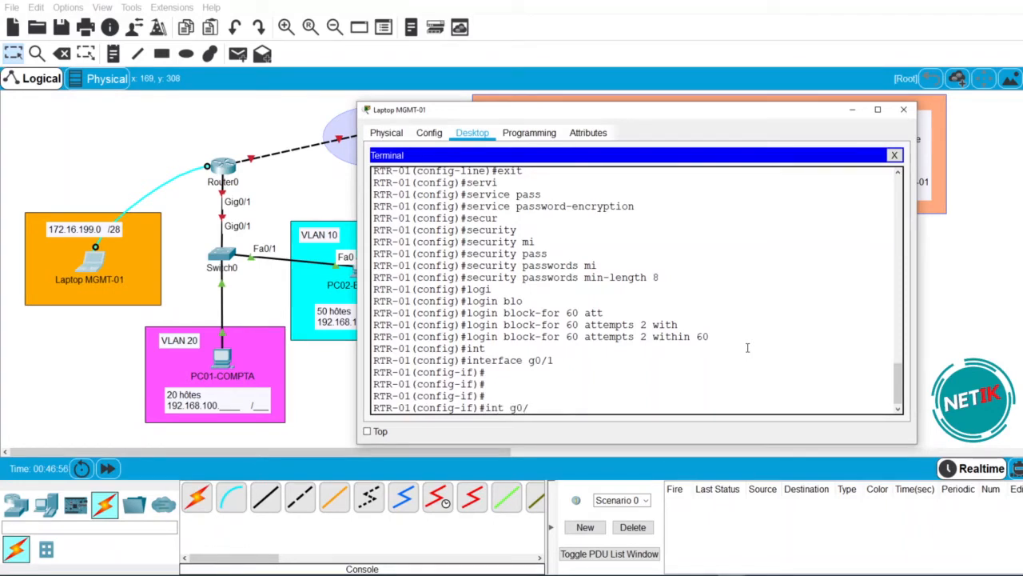
text(1)
key(Return)
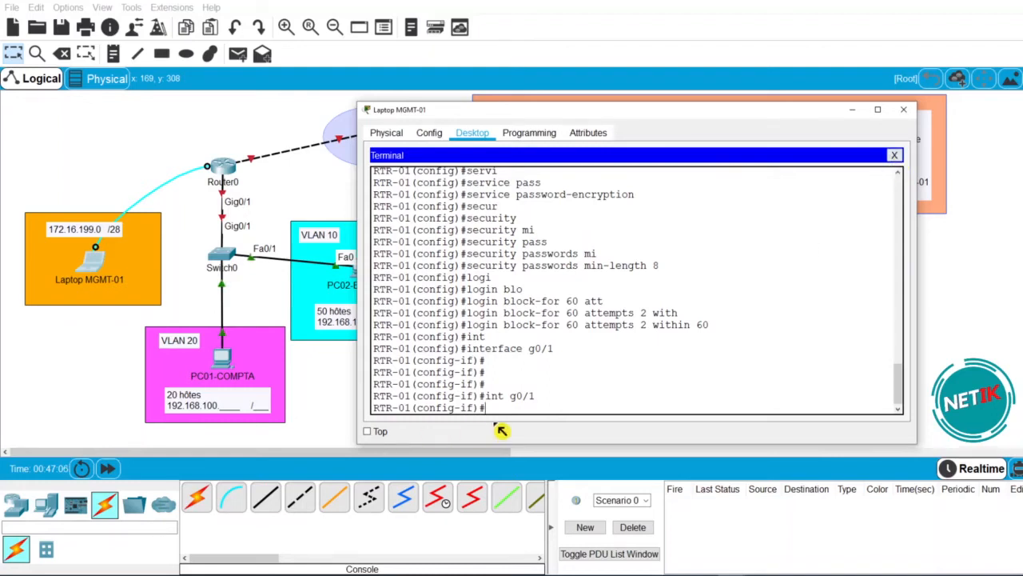
click(292, 172)
- Inspect Router0's enlarged physical view, close its window, and reopen the laptop console
click(227, 168)
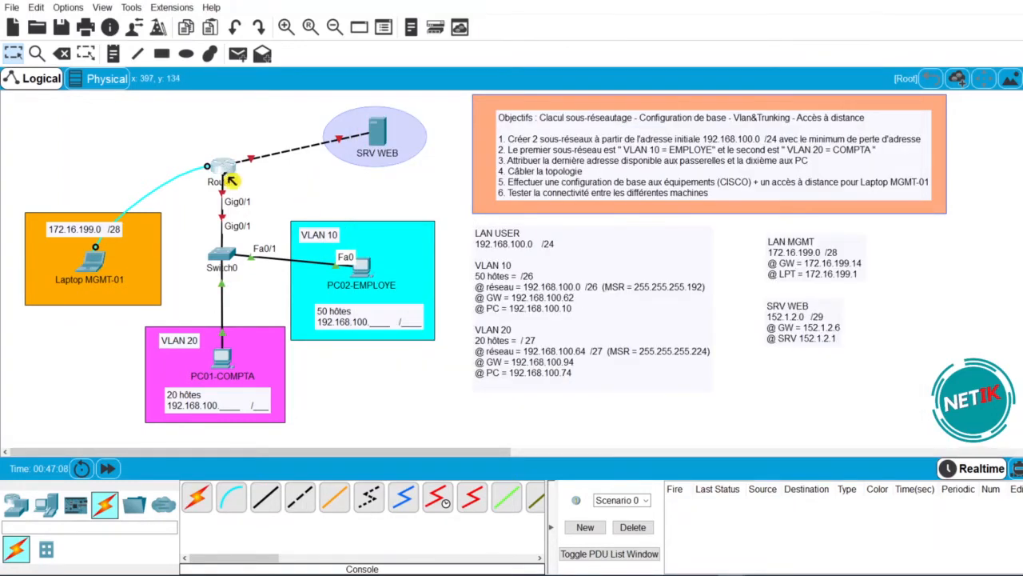
click(402, 136)
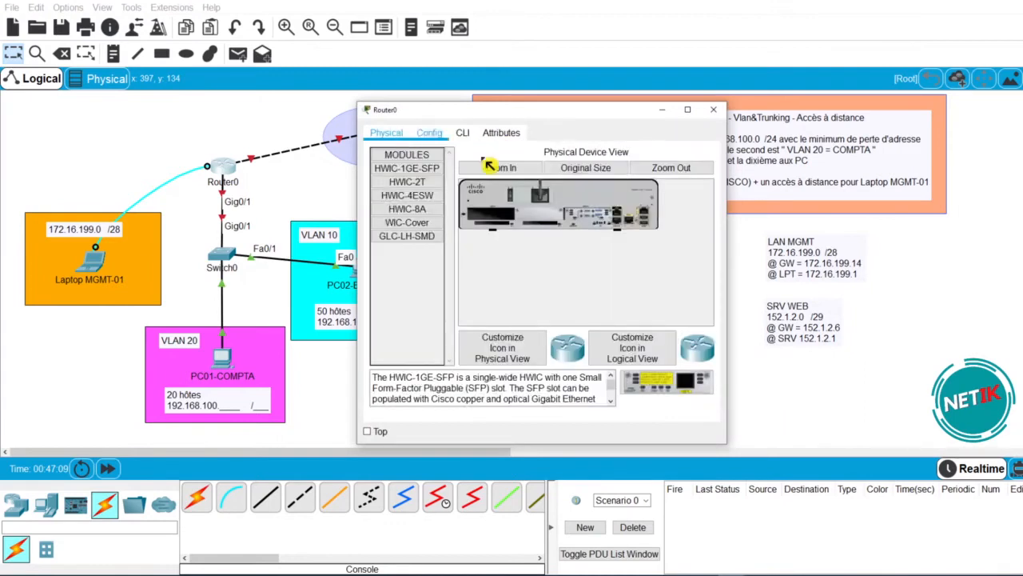
click(501, 168)
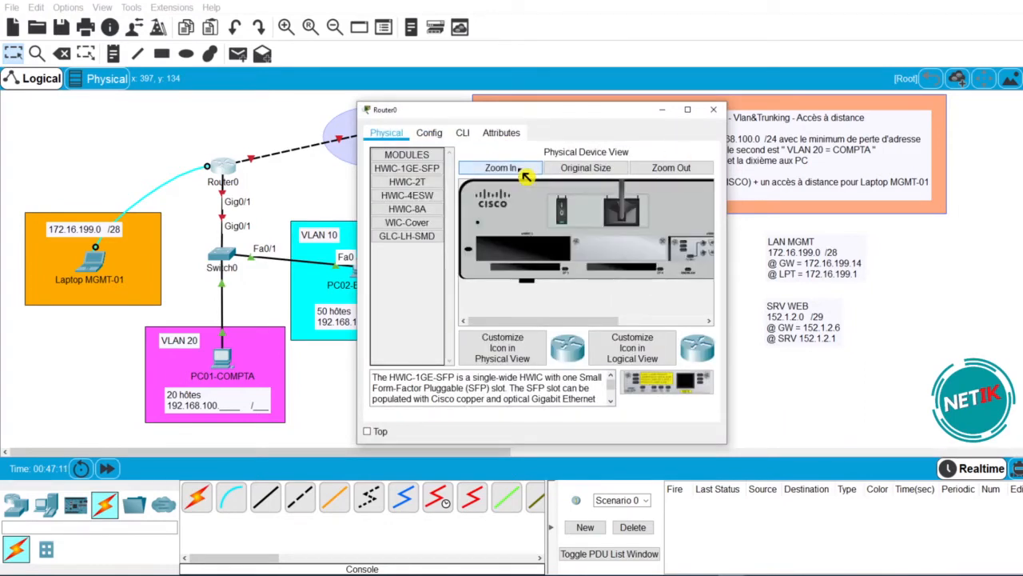
drag(597, 320, 664, 321)
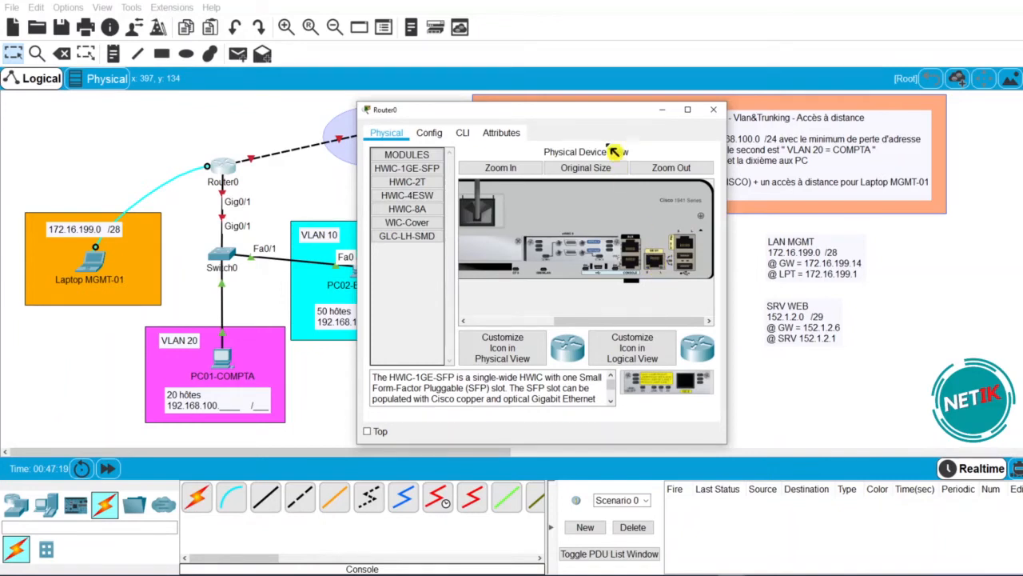
drag(607, 111, 702, 111)
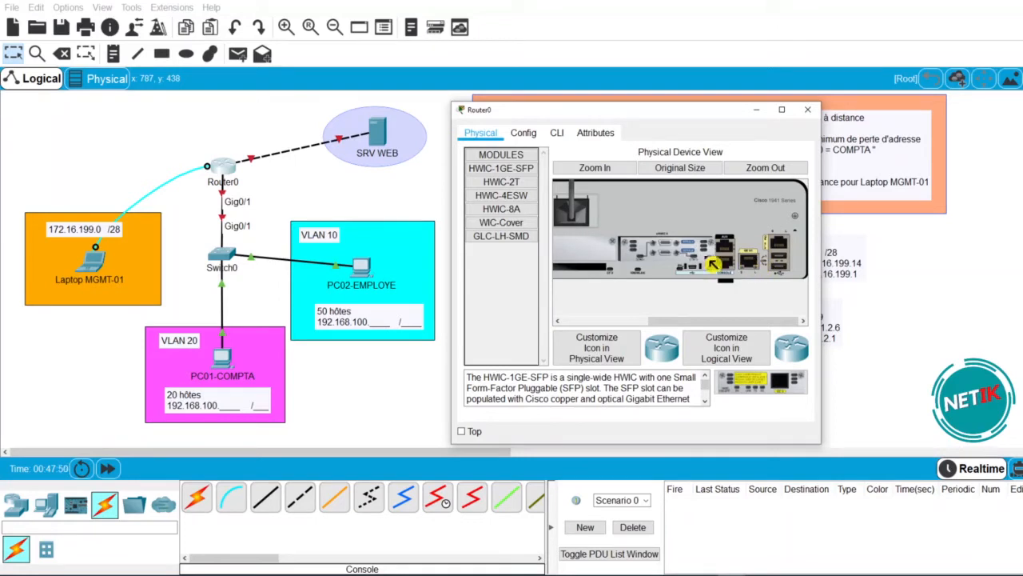
click(807, 110)
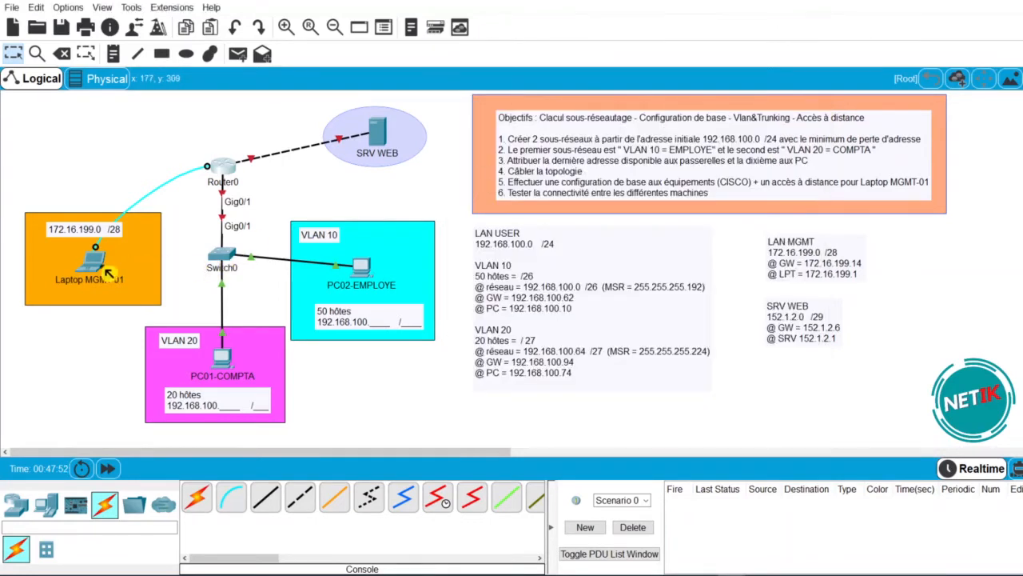
click(103, 264)
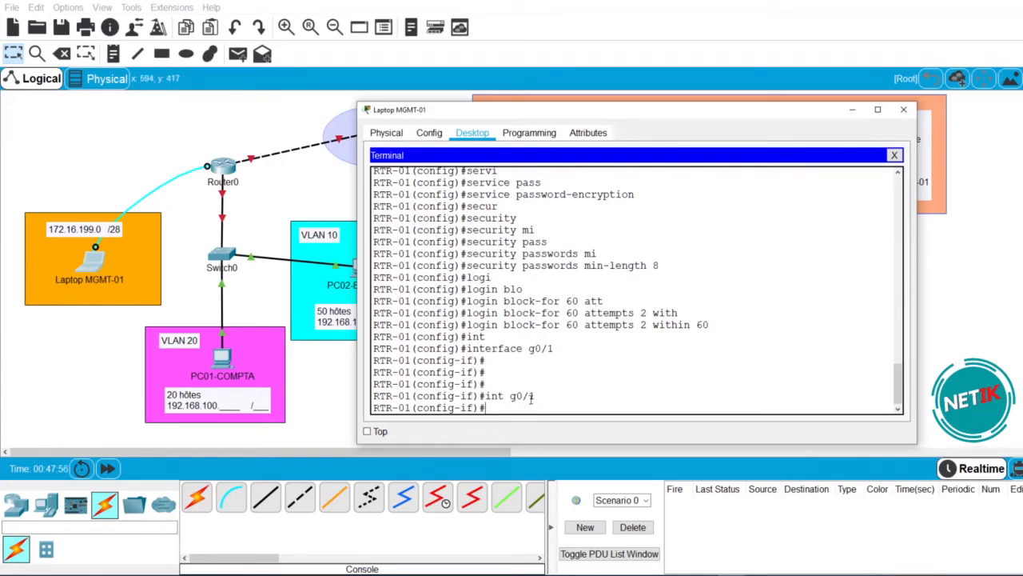
- Bring GigabitEthernet0/1 up with no shutdown
drag(542, 395, 485, 396)
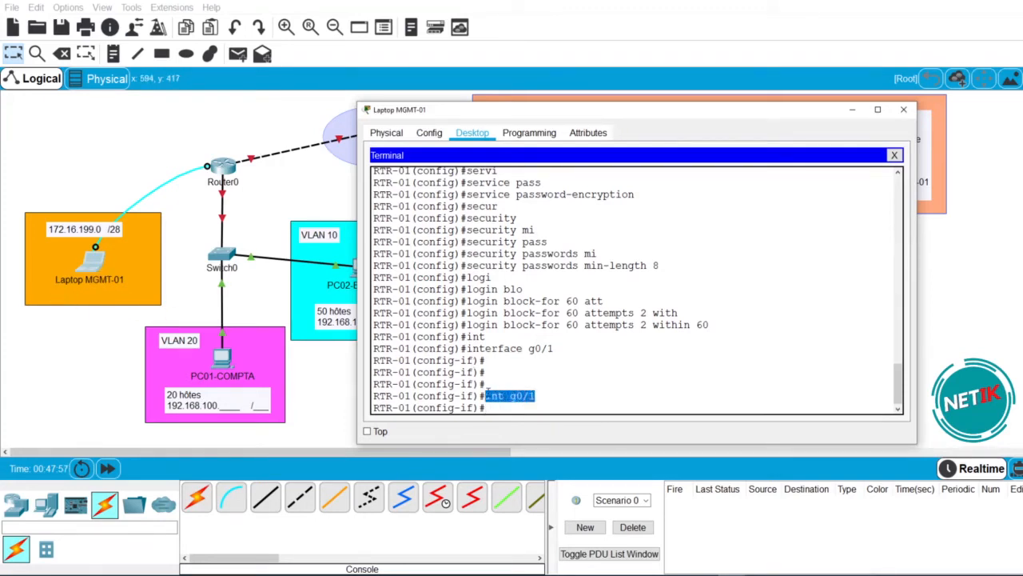
click(526, 408)
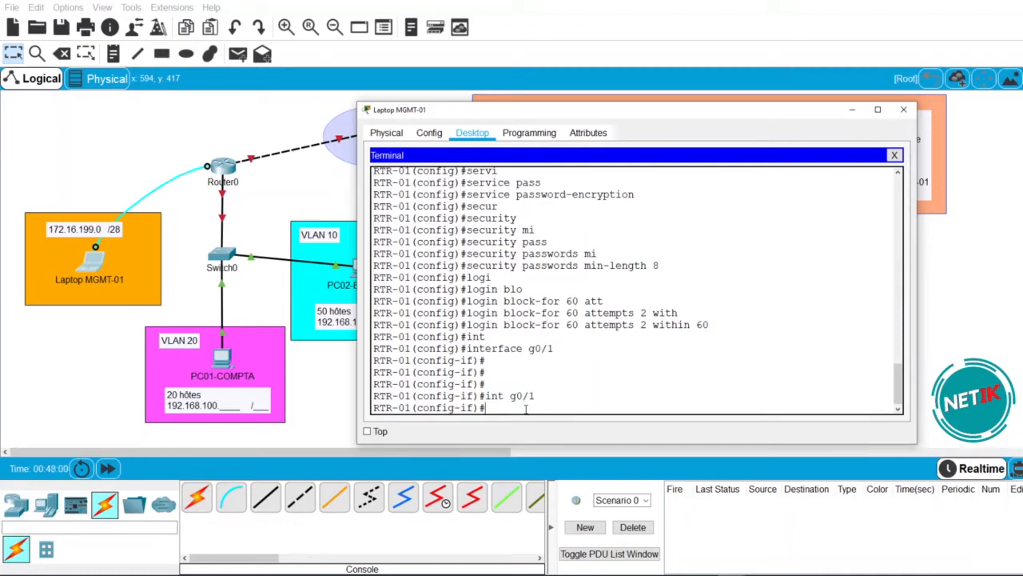
text(no shut)
key(Tab)
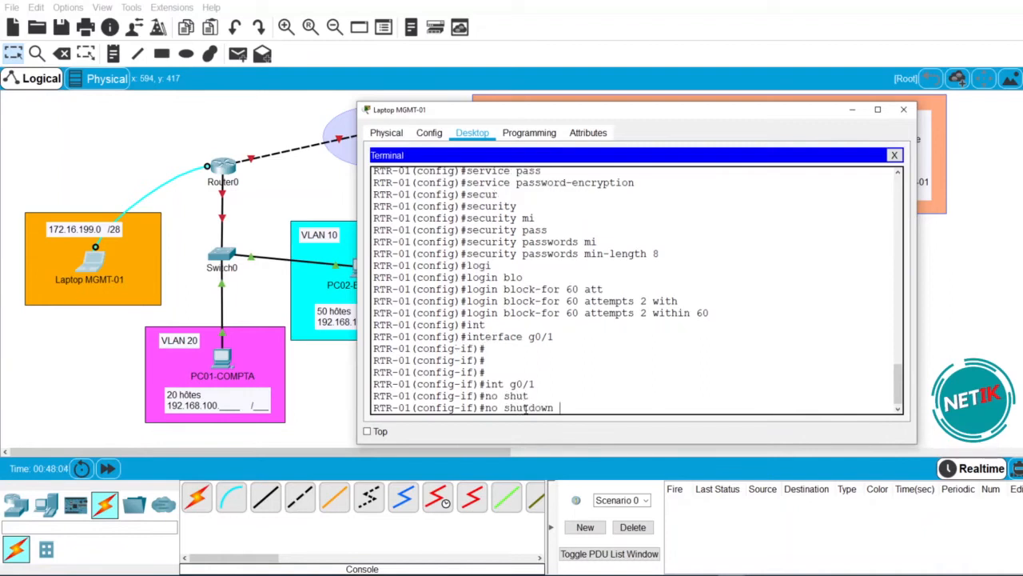
key(Return)
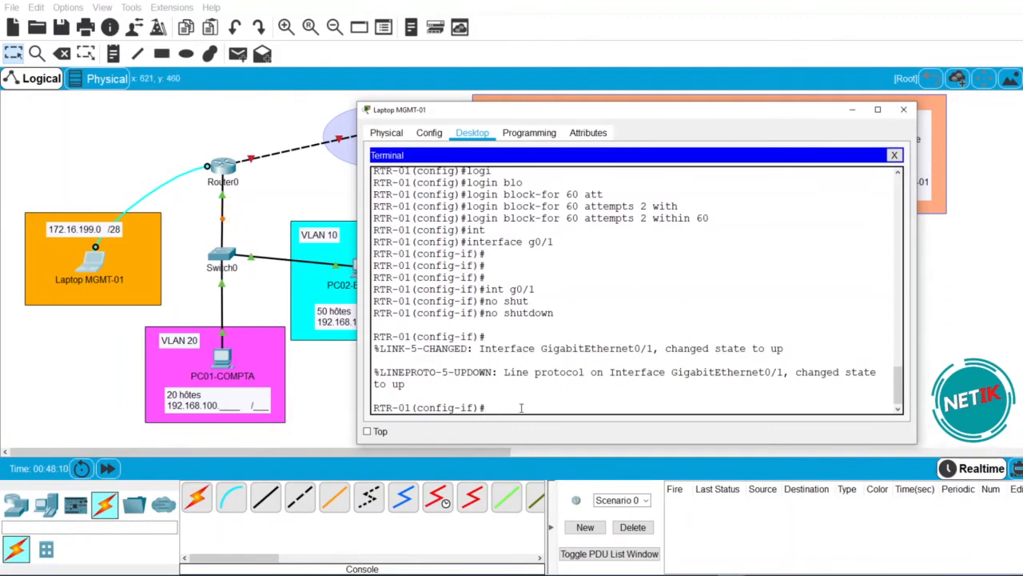
- Describe G0/1 as 'INTERFACE FOR SUB-INTERFACES' and exit to global configuration
text(des)
key(Tab)
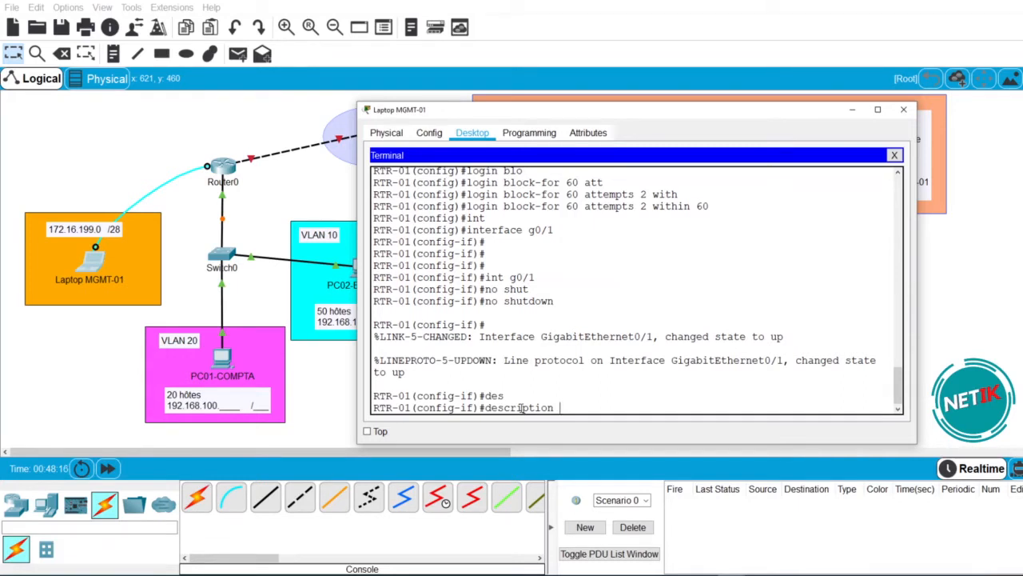
text(interfac)
key(BackSpace)
key(BackSpace)
key(BackSpace)
key(BackSpace)
key(BackSpace)
key(BackSpace)
key(BackSpace)
key(BackSpace)
key(BackSpace)
text(INTERFACE FOR SUB-INTERFACES)
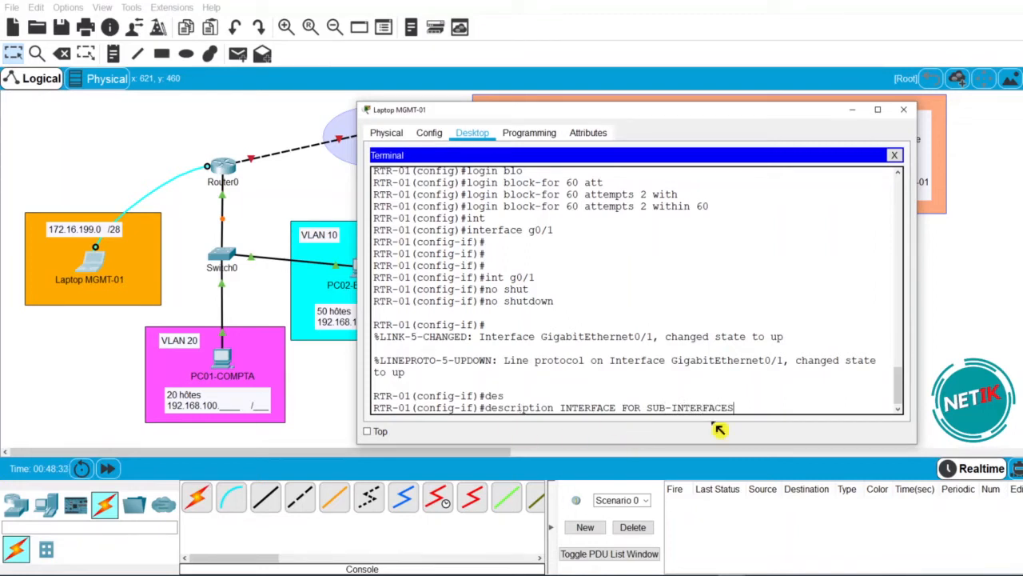
key(Return)
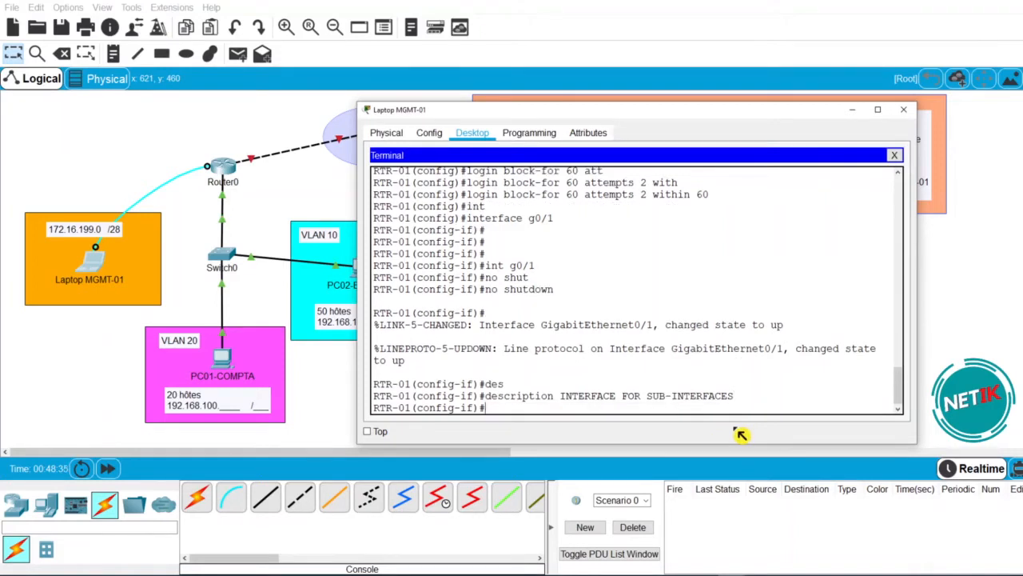
text(EXIT)
key(Return)
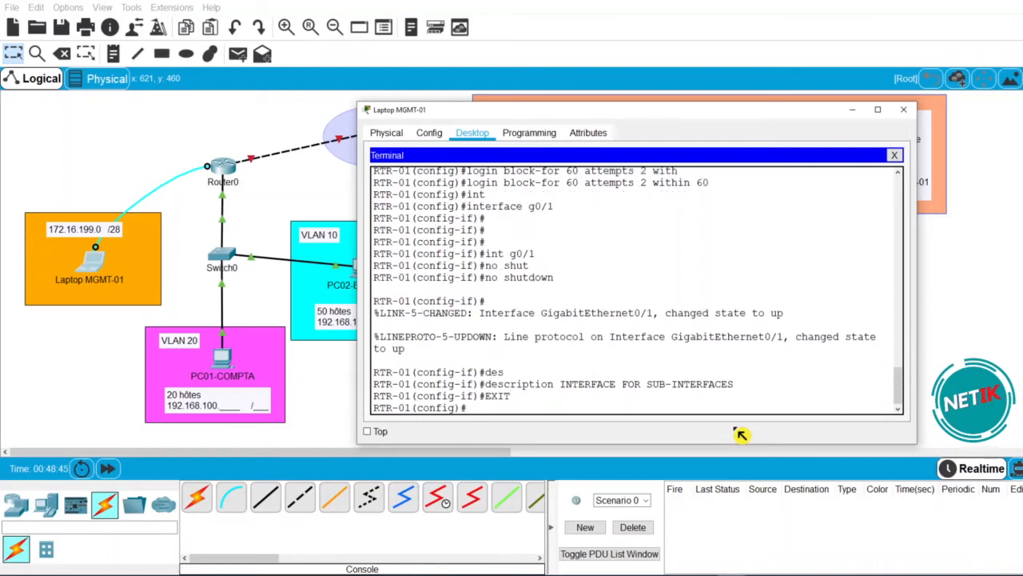
- Display RTR-01's running configuration with 'do sh run' and page through it
text(DO SH RUN)
key(Return)
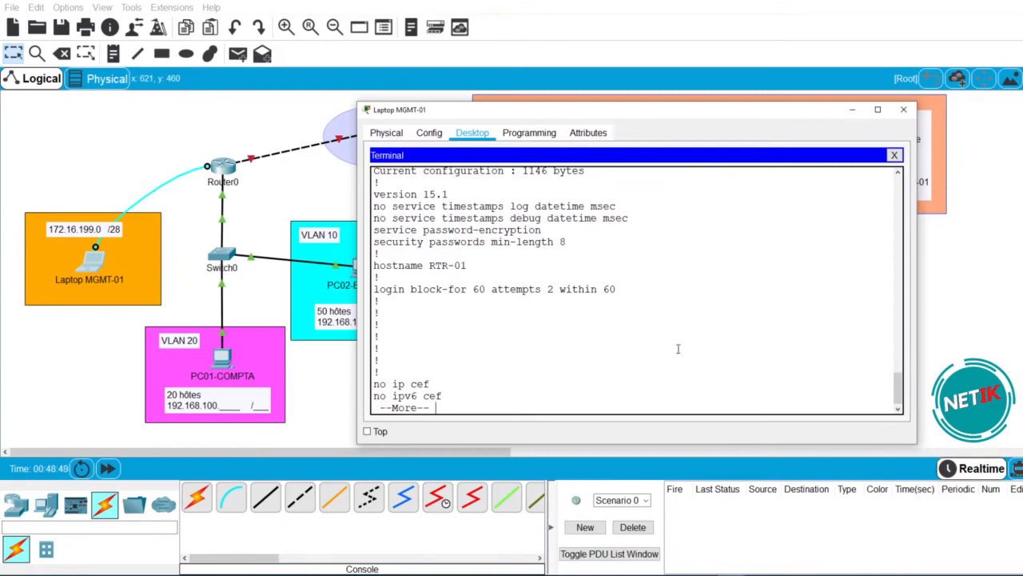
key(space)
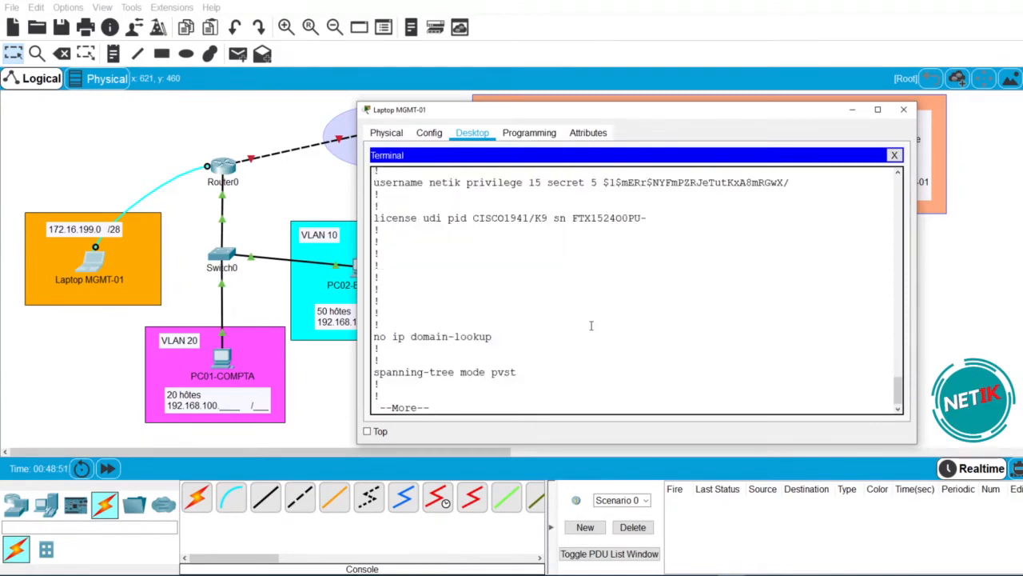
key(space)
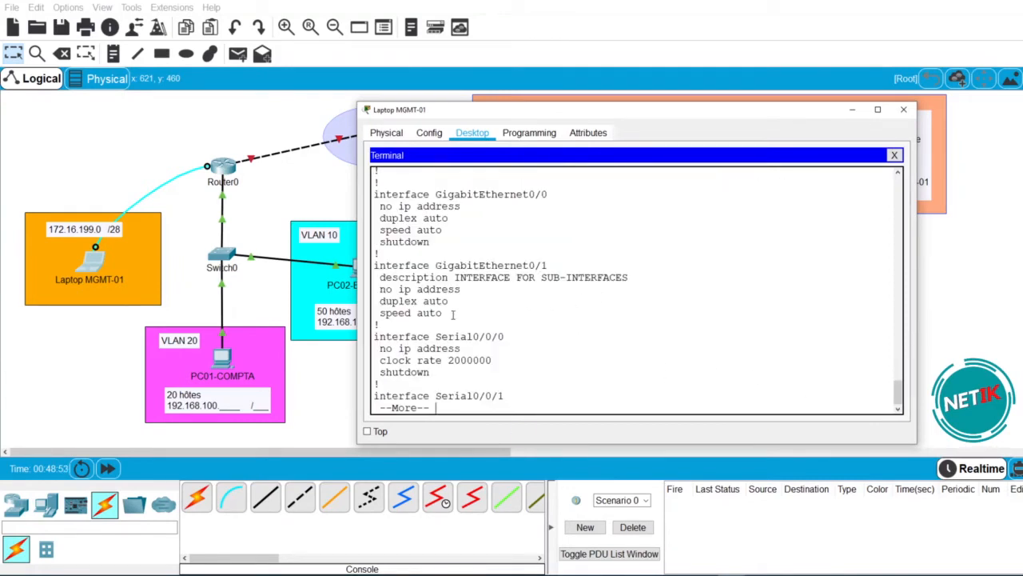
- Check the GigabitEthernet0/1 section: INTERFACE FOR SUB-INTERFACES description and no ip address
drag(448, 314, 367, 266)
click(525, 308)
drag(629, 278, 457, 290)
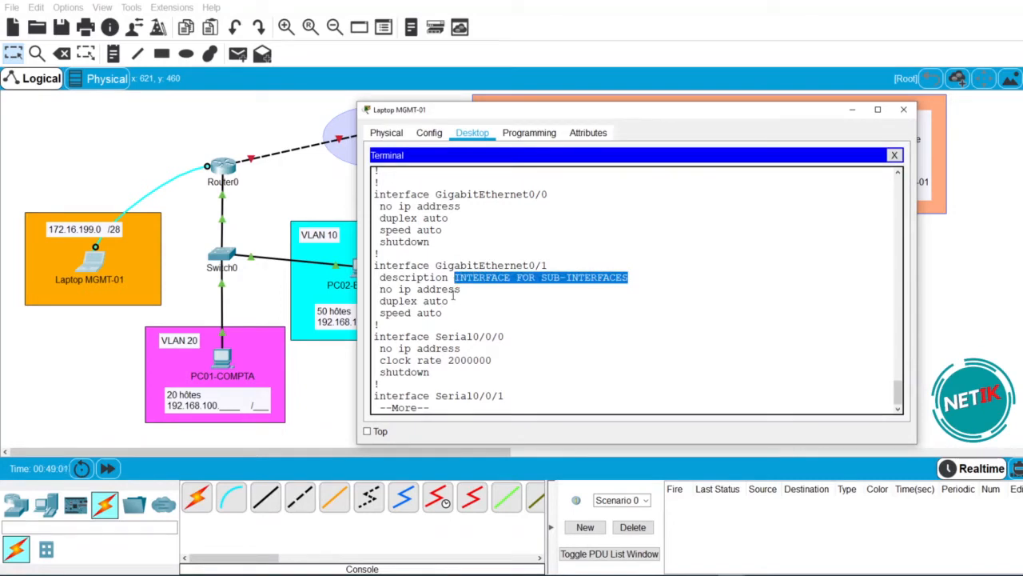
click(470, 292)
drag(462, 289, 379, 290)
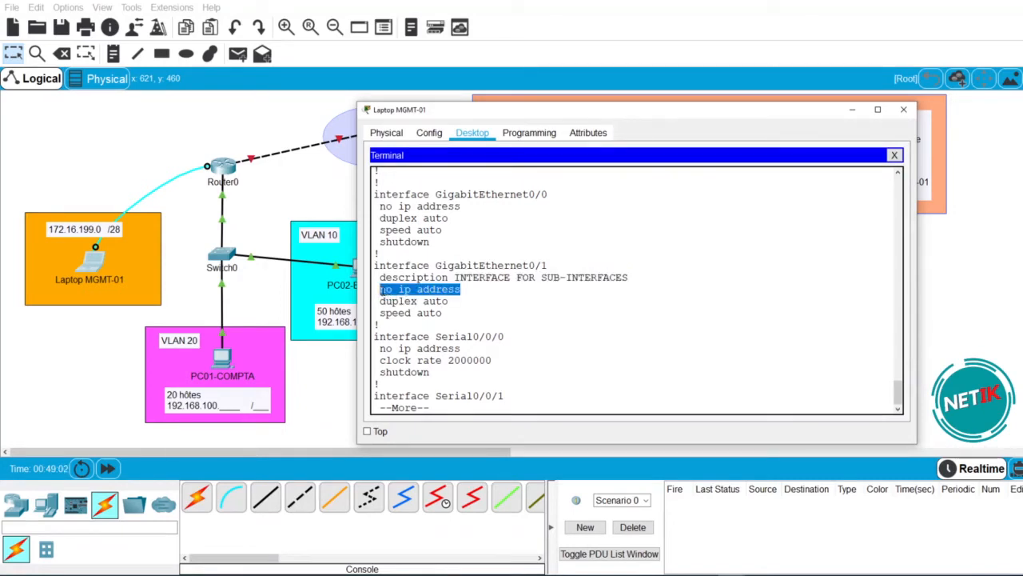
click(464, 298)
drag(551, 265, 529, 267)
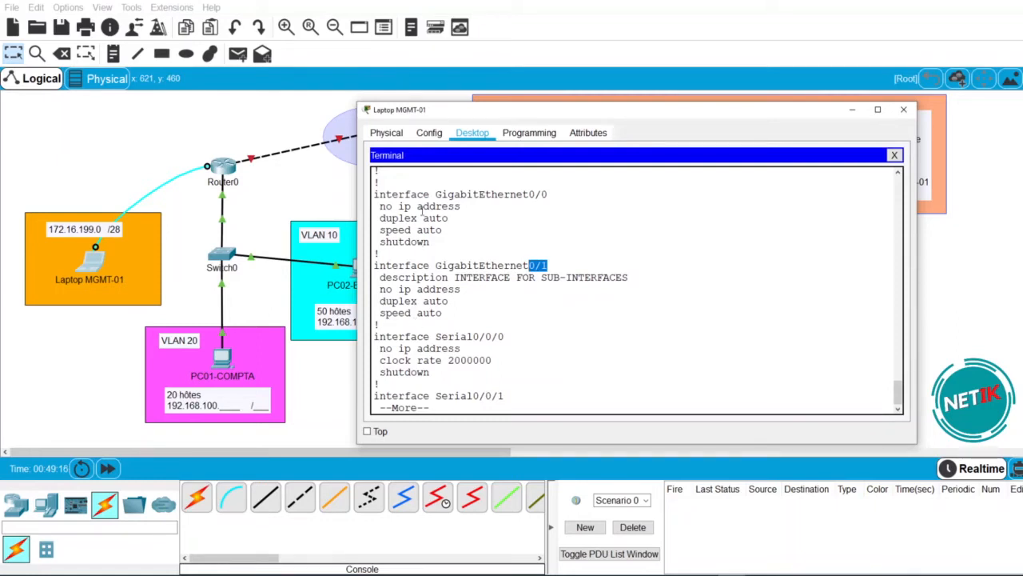
- Review Serial0/0/0's shutdown and clock rate lines, then page to the configuration's end
drag(433, 240, 386, 241)
drag(429, 373, 380, 359)
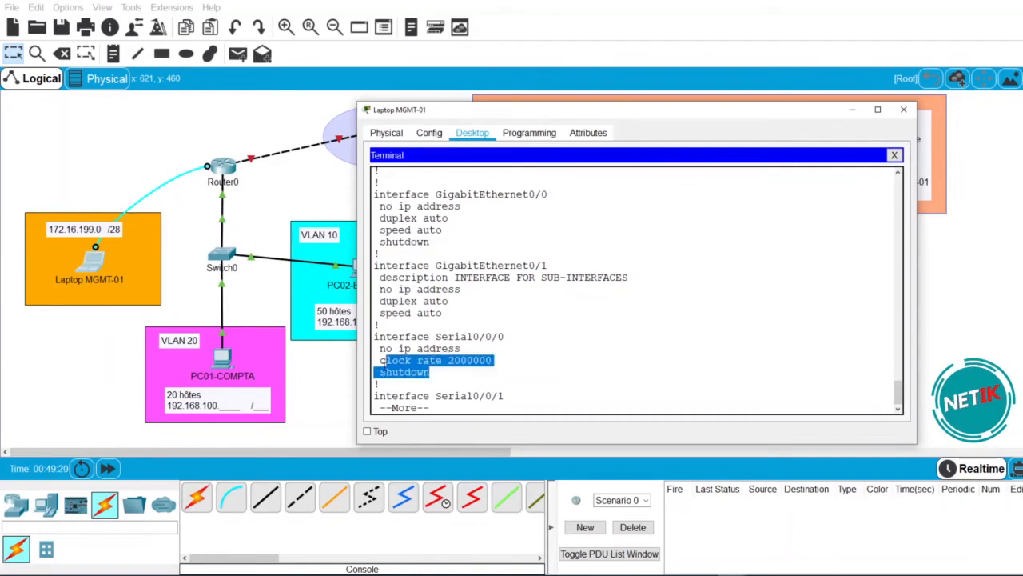
click(462, 292)
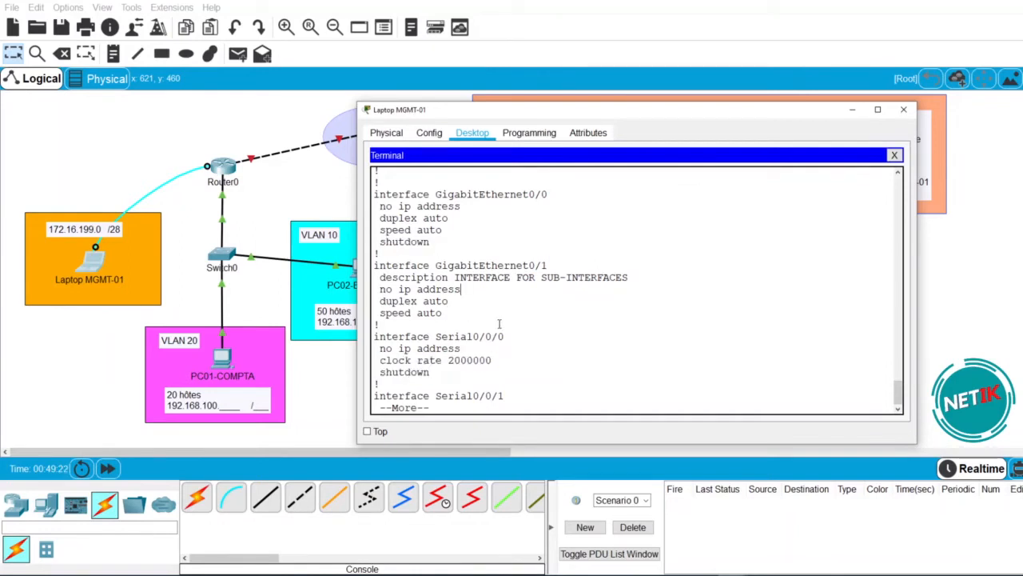
key(space)
key(space)
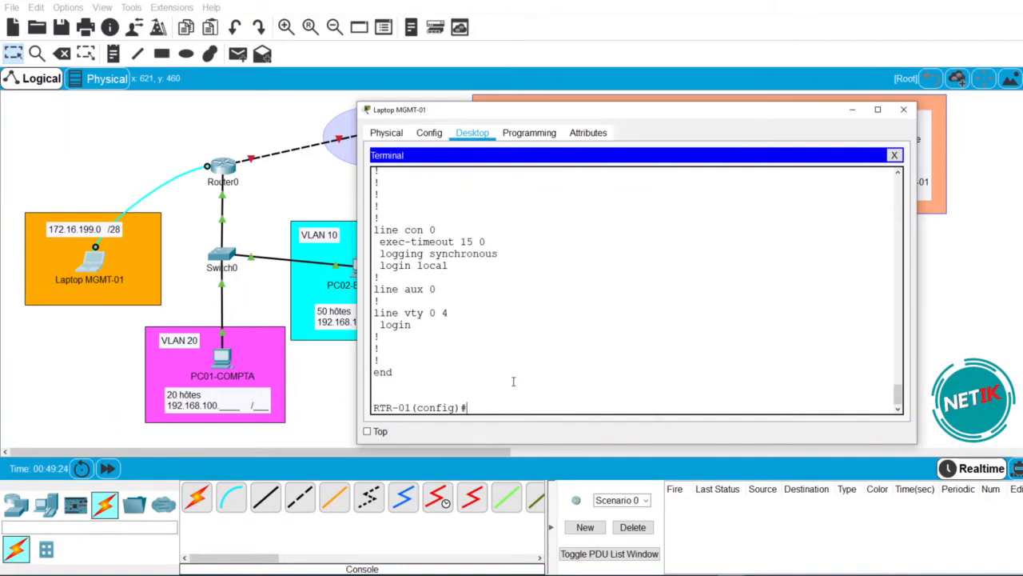
- Type 'INT G0/1.' at the config prompt to begin a G0/1 sub-interface
text(INT G0/1)
drag(518, 408, 492, 407)
click(521, 407)
text(.10)
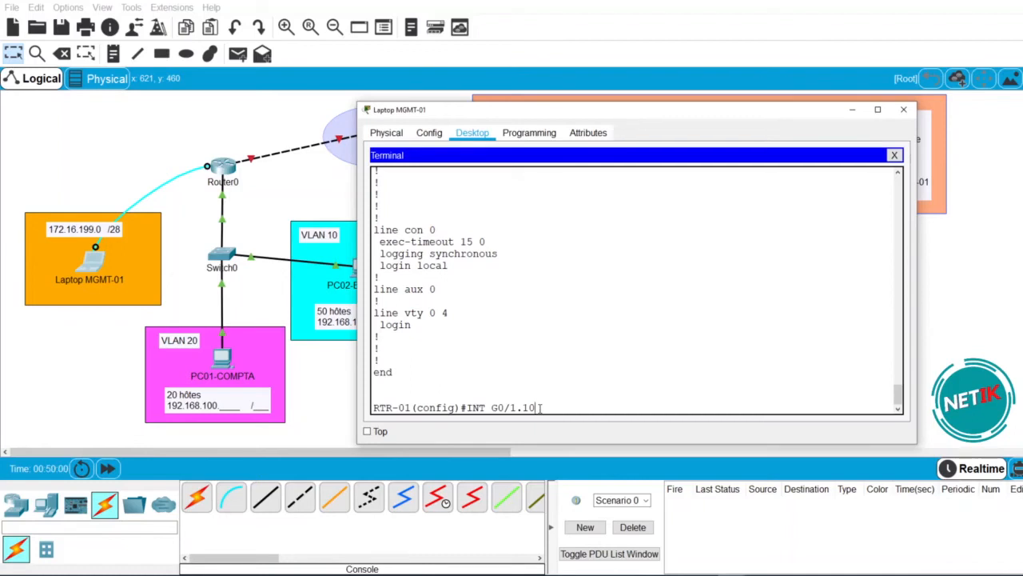
- Correct the number and create subinterface G0/1.10 on RTR-01
key(BackSpace)
text(0)
key(Return)
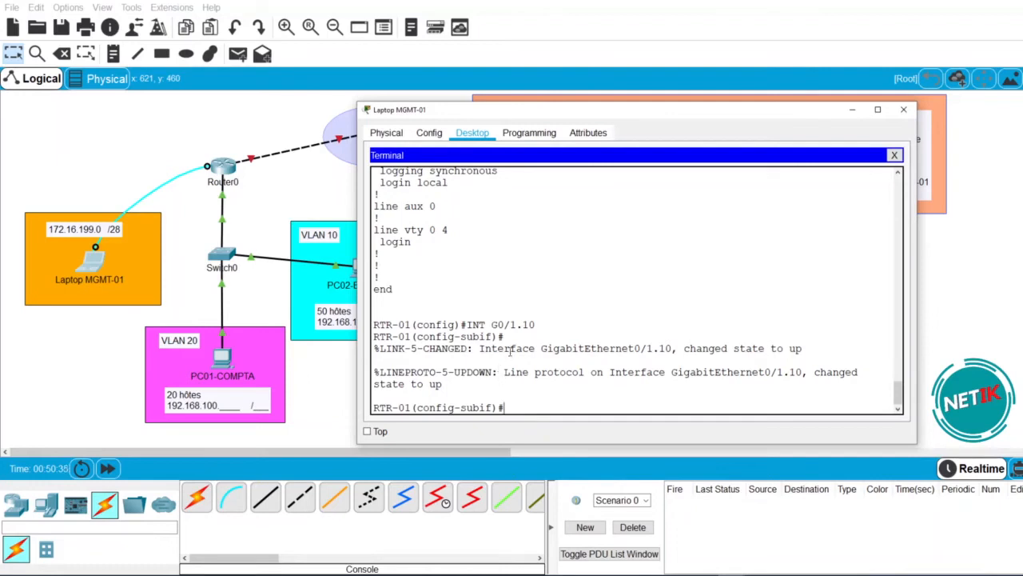
- Highlight the G0/1.10 name and VLAN number, then start the encapsulation command
drag(539, 324, 468, 324)
click(519, 404)
drag(537, 324, 467, 324)
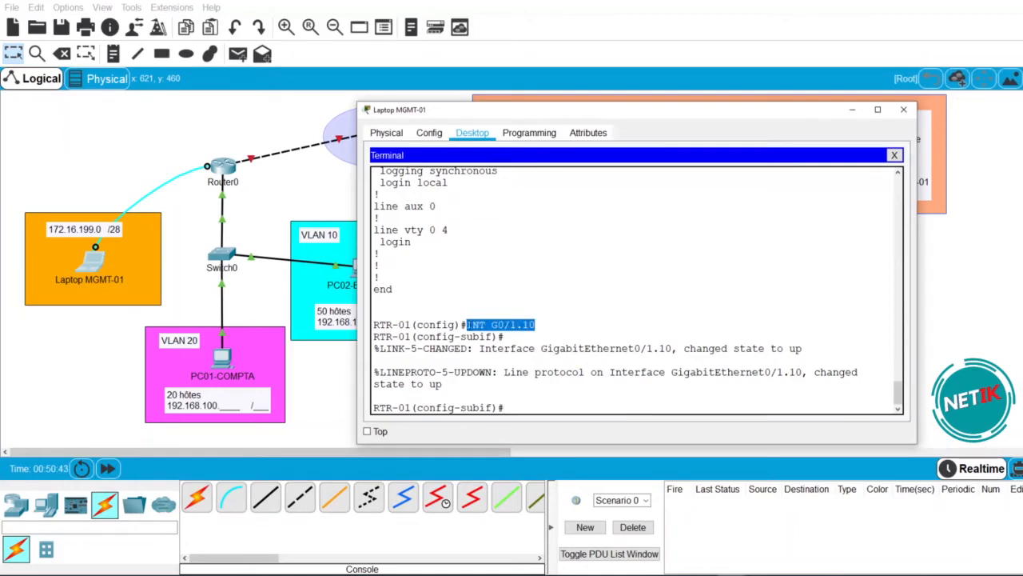
click(522, 408)
text(ENCA)
key(Tab)
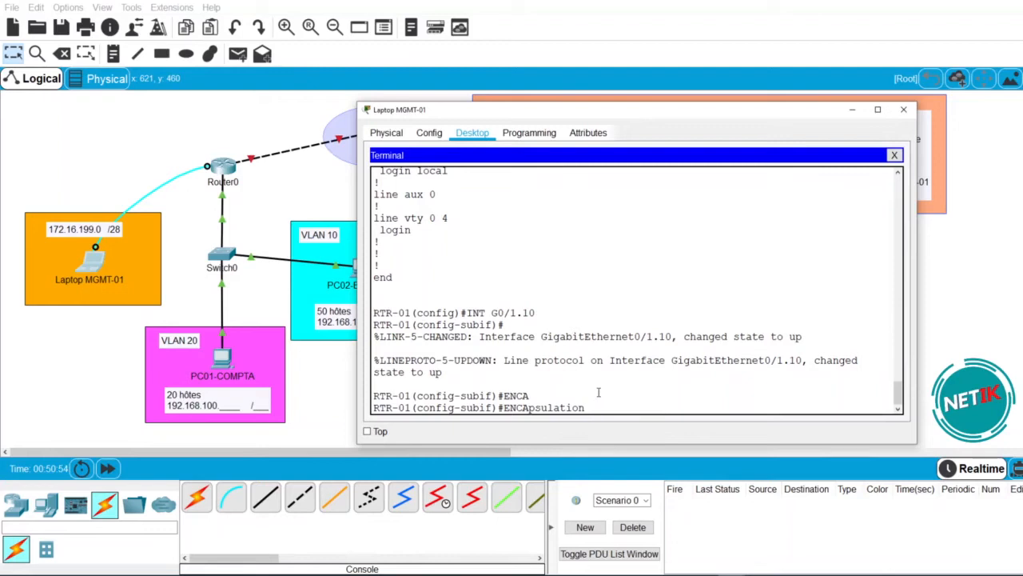
- Set G0/1.10 to encapsulation dot1Q 10, matching the subinterface number
text(D0)
key(Tab)
text(t1Q)
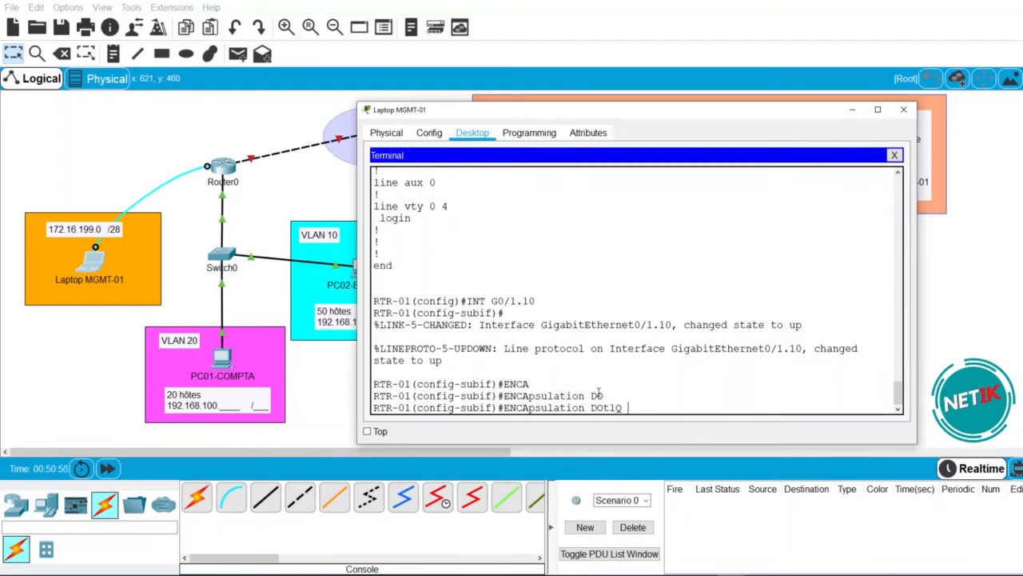
text( 10)
drag(645, 408, 628, 407)
click(647, 408)
double_click(647, 408)
click(649, 407)
drag(541, 300, 491, 300)
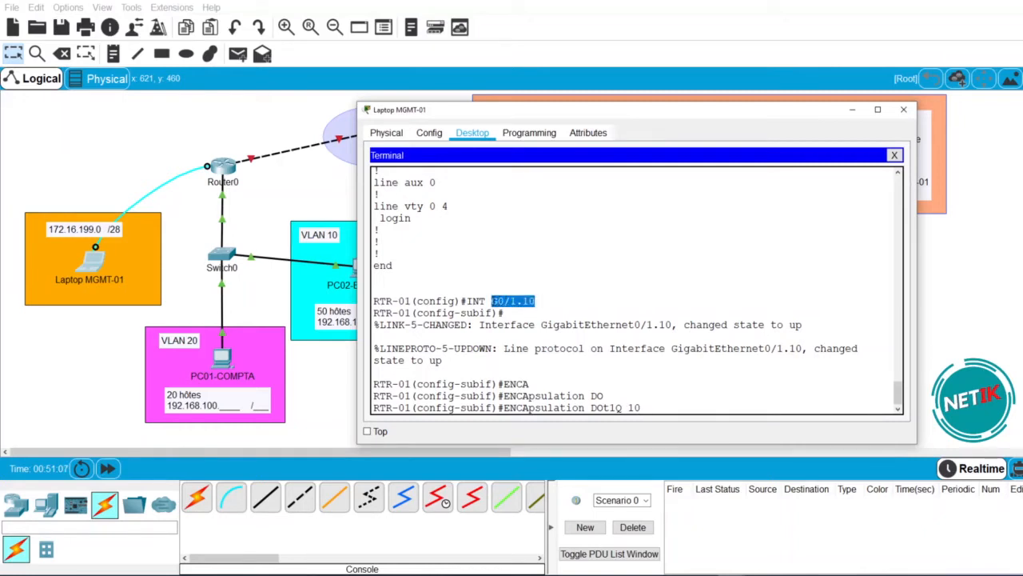
drag(653, 410, 628, 409)
click(635, 408)
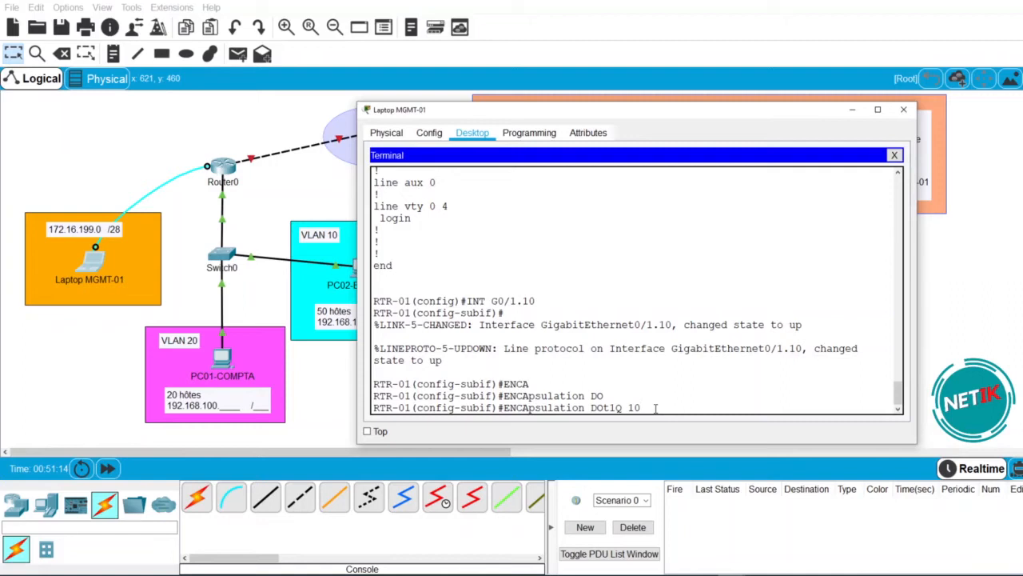
key(Return)
- Enter IP address 192.168.100.62 255.255.255.192 after checking the addressing notes
text(IP ADD)
key(Tab)
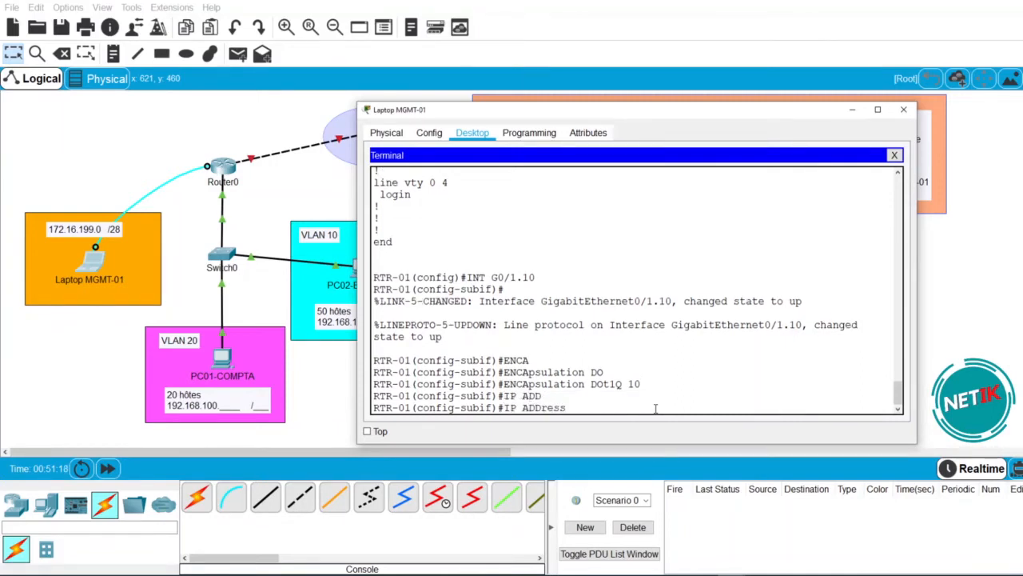
text(192.168.100)
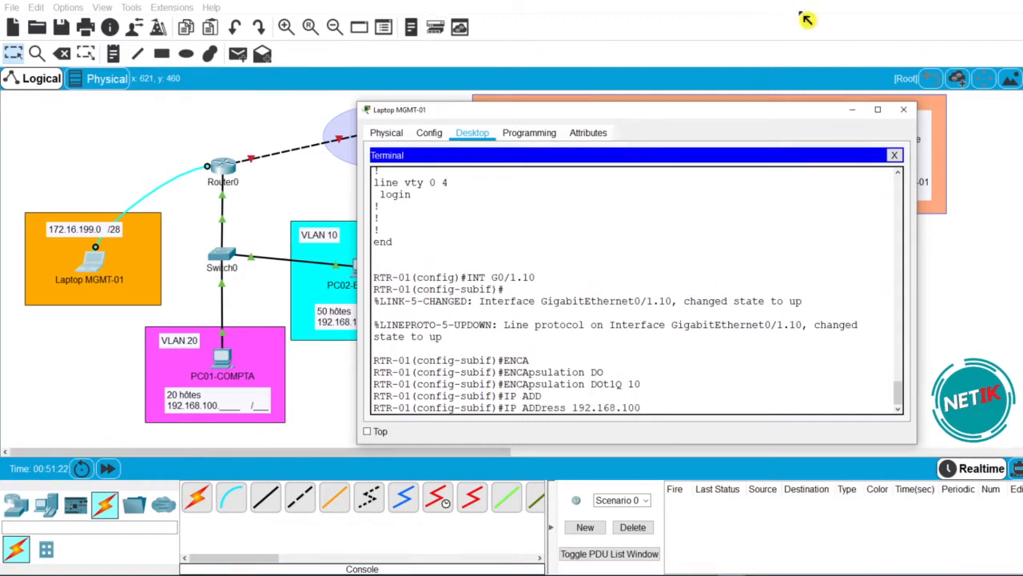
drag(739, 112, 224, 137)
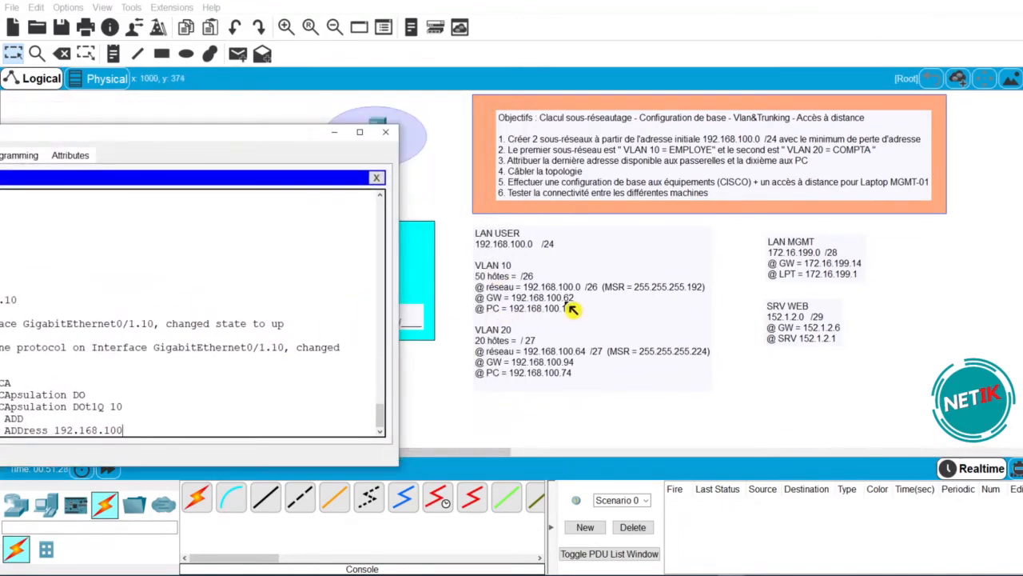
drag(272, 142, 473, 109)
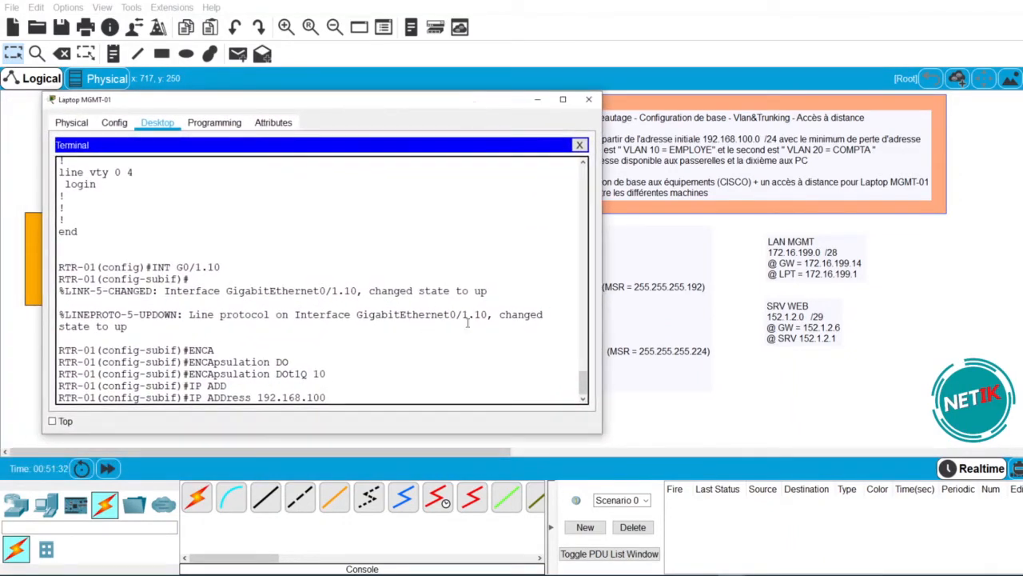
text(.62 255.255.255.192)
- Apply the address, then give G0/1.10 the description LAN EMPLOYE
key(Return)
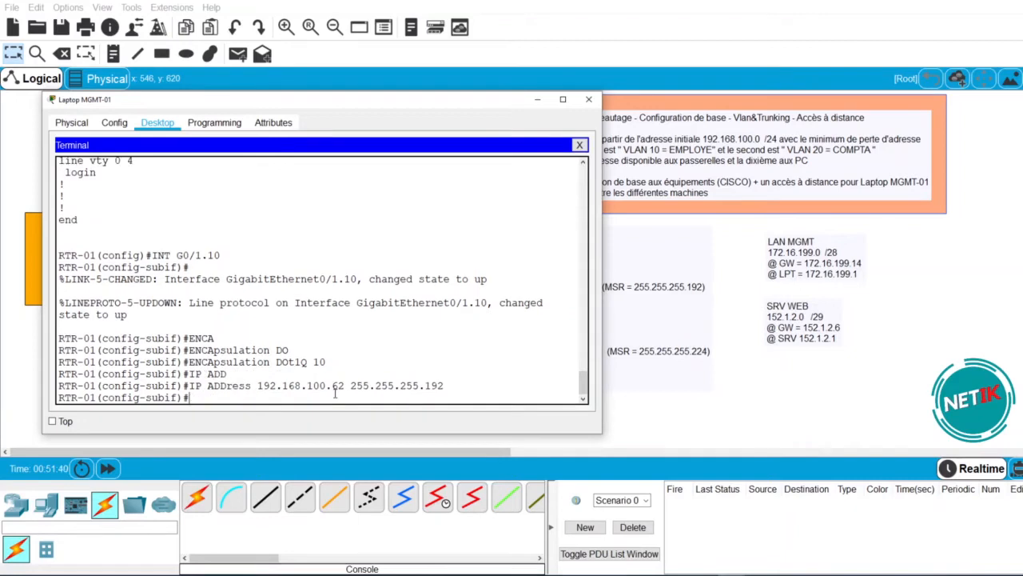
text(DES)
key(Tab)
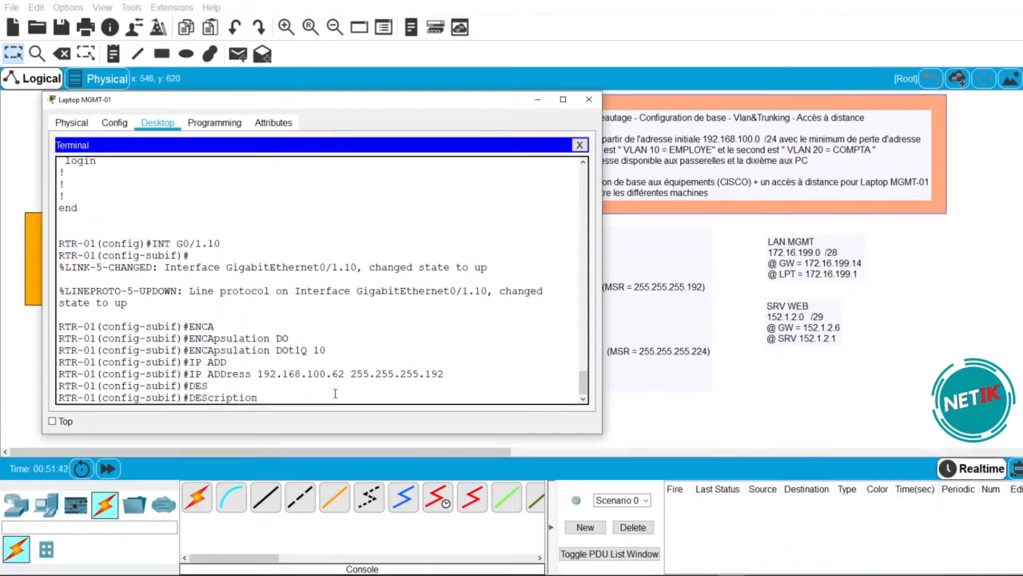
text(LAN)
drag(434, 105, 578, 112)
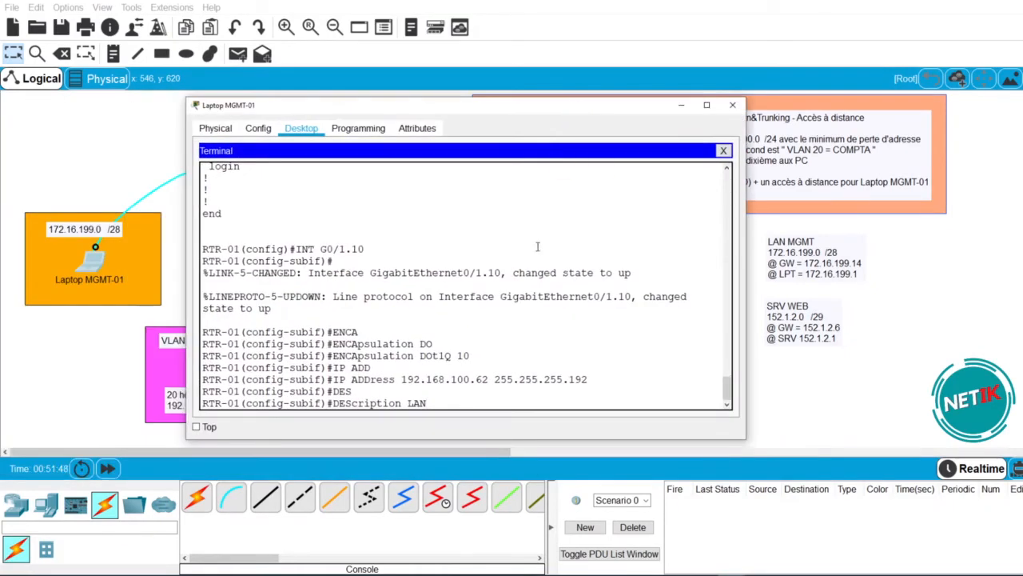
text(EMPLOYE)
key(Return)
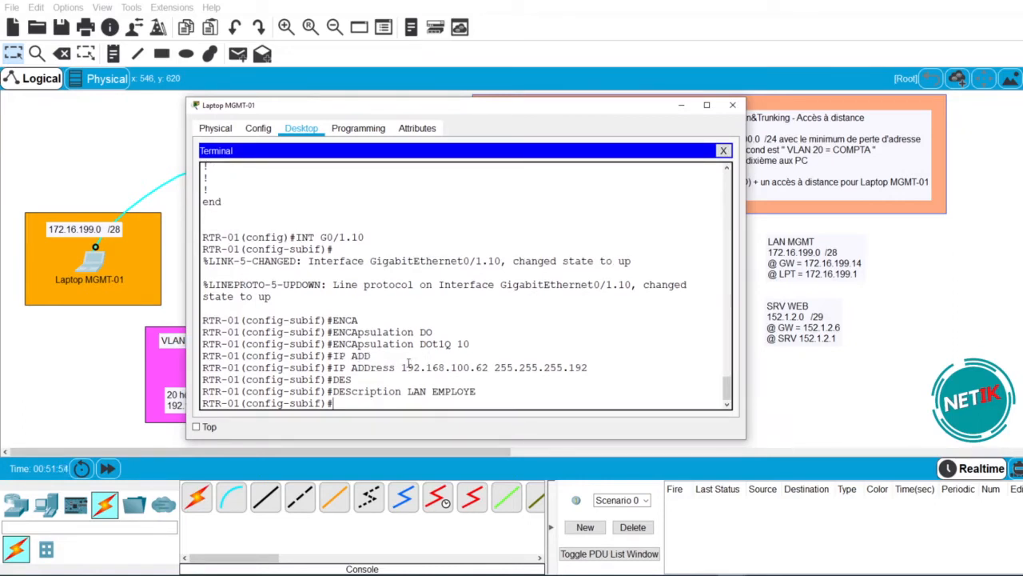
- Highlight the G0/1.10, dot1Q 10, IP address and description lines to review them
drag(366, 238, 321, 238)
click(387, 238)
drag(470, 344, 334, 344)
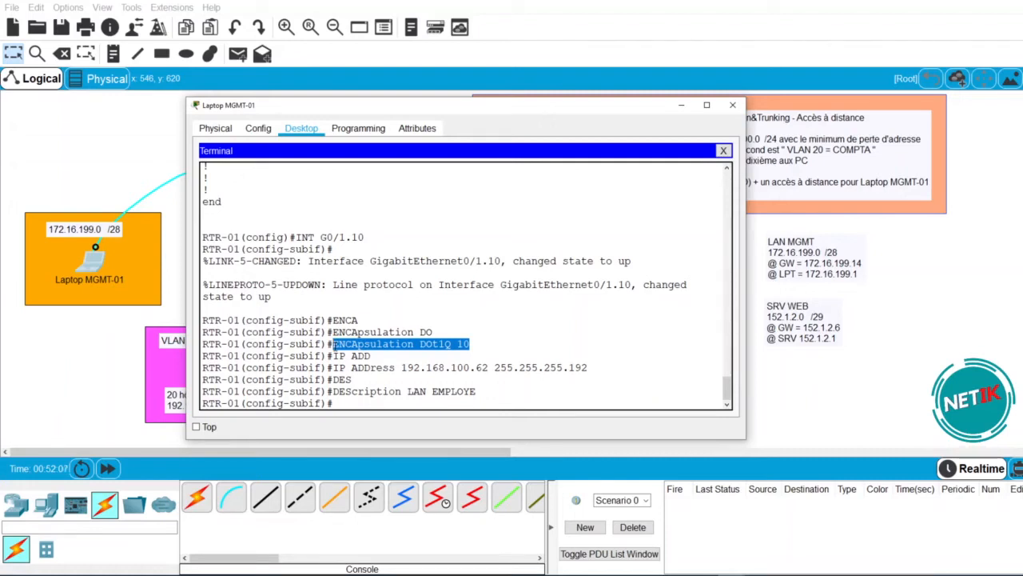
click(477, 342)
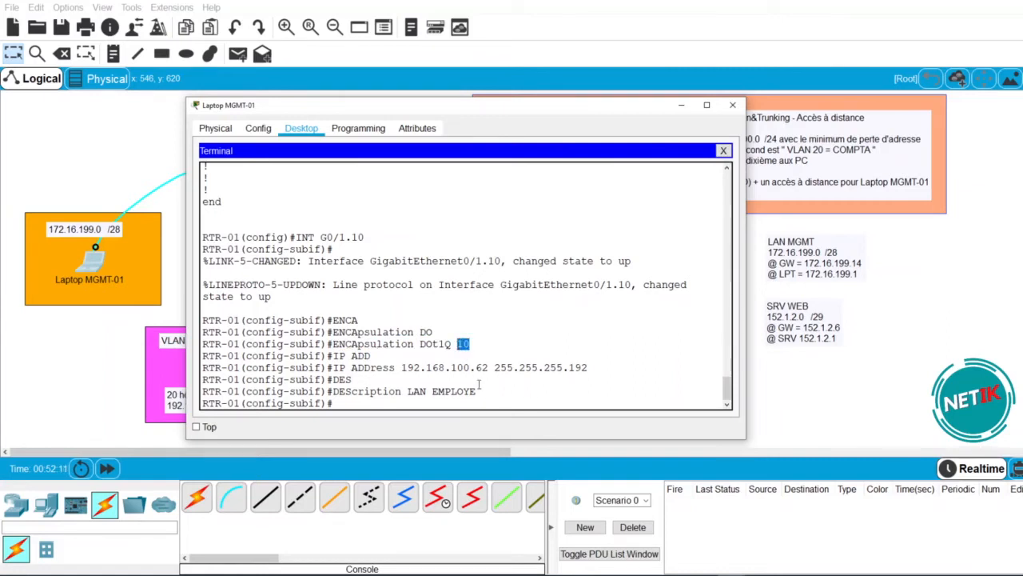
drag(591, 374, 394, 366)
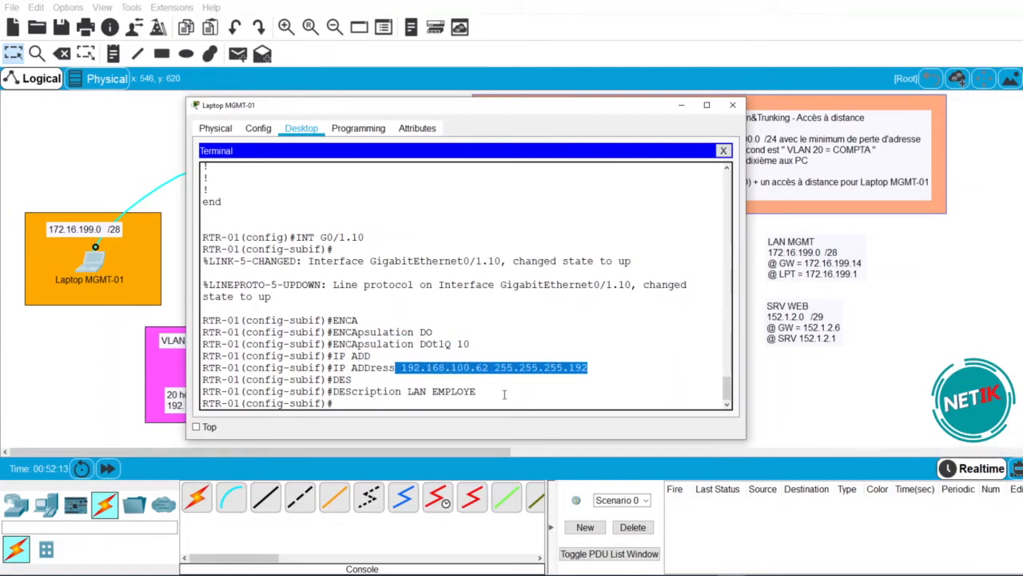
click(451, 399)
drag(452, 399, 409, 392)
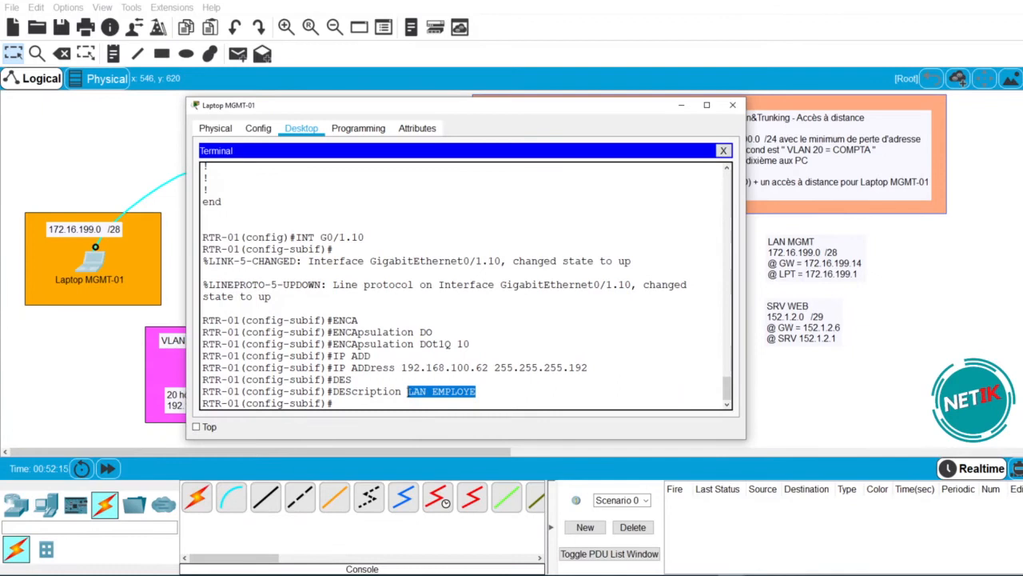
click(404, 408)
- Run do sh run and highlight the G0/1.10 block's number, VLAN 10 tag and address
text(DO SH RUN)
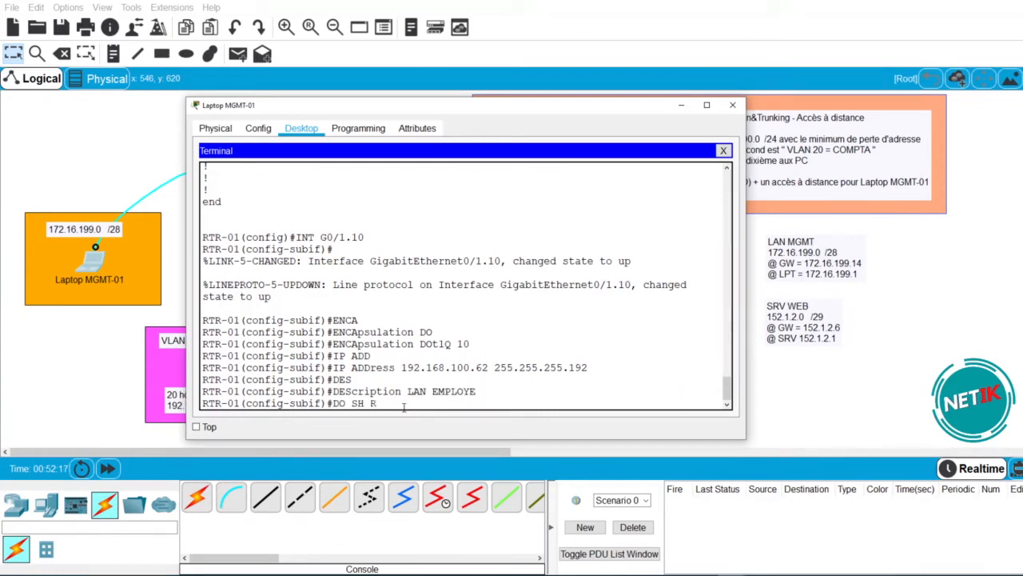
key(Return)
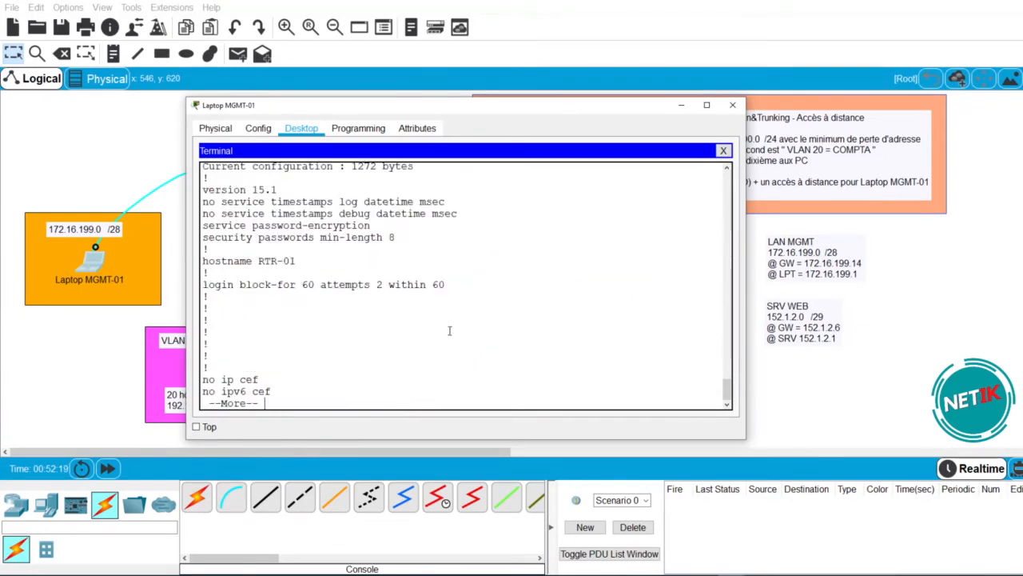
key(space)
key(space)
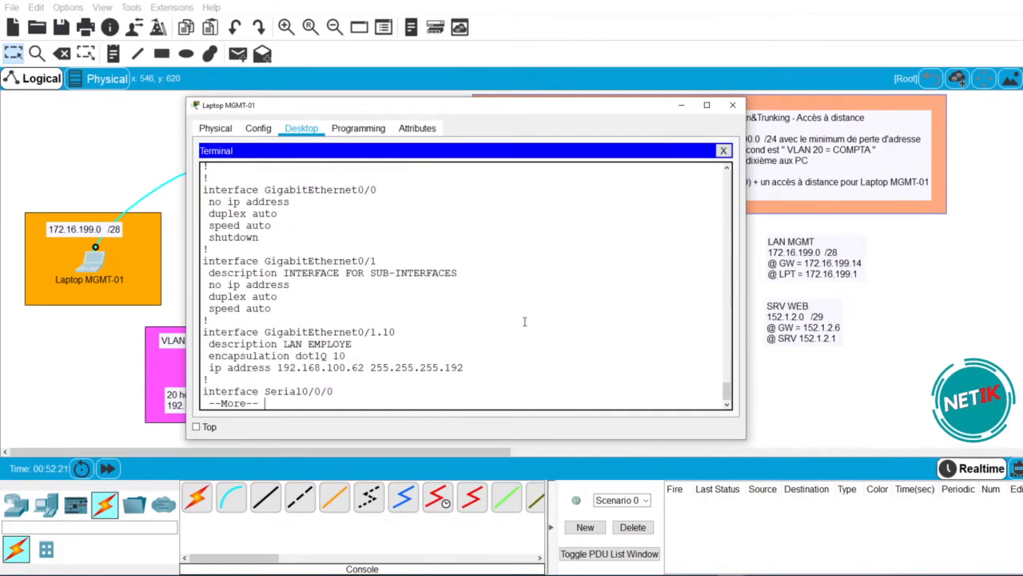
drag(463, 368, 205, 331)
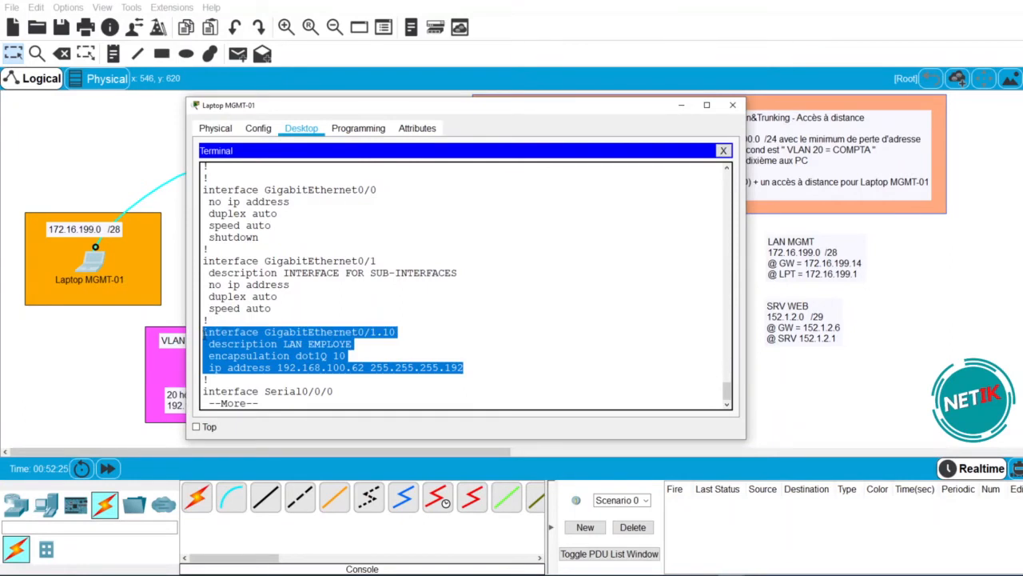
click(573, 315)
drag(395, 332, 283, 344)
drag(346, 356, 296, 357)
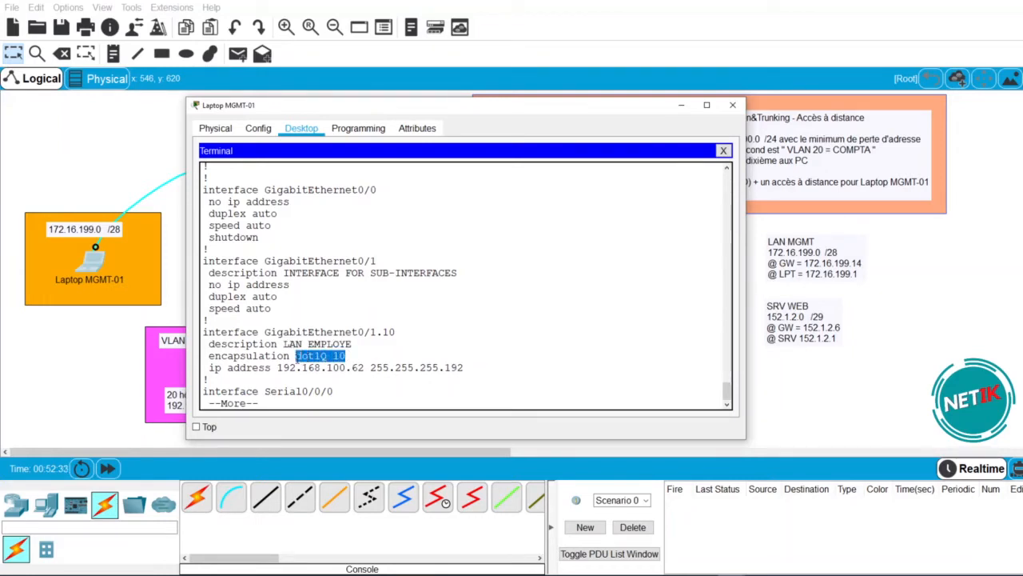
drag(464, 368, 292, 367)
- Page through the rest of the running configuration to its end
key(space)
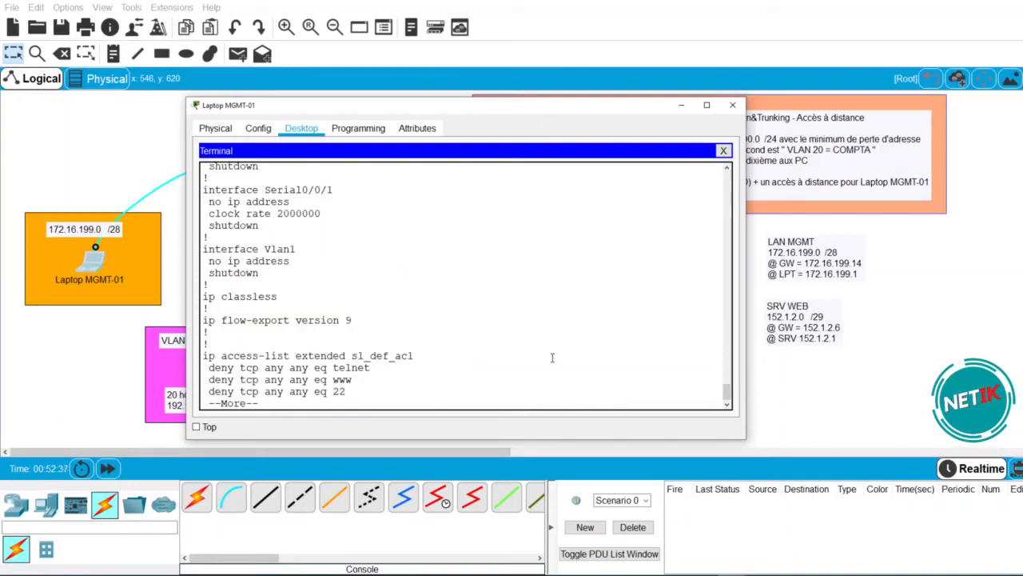
key(space)
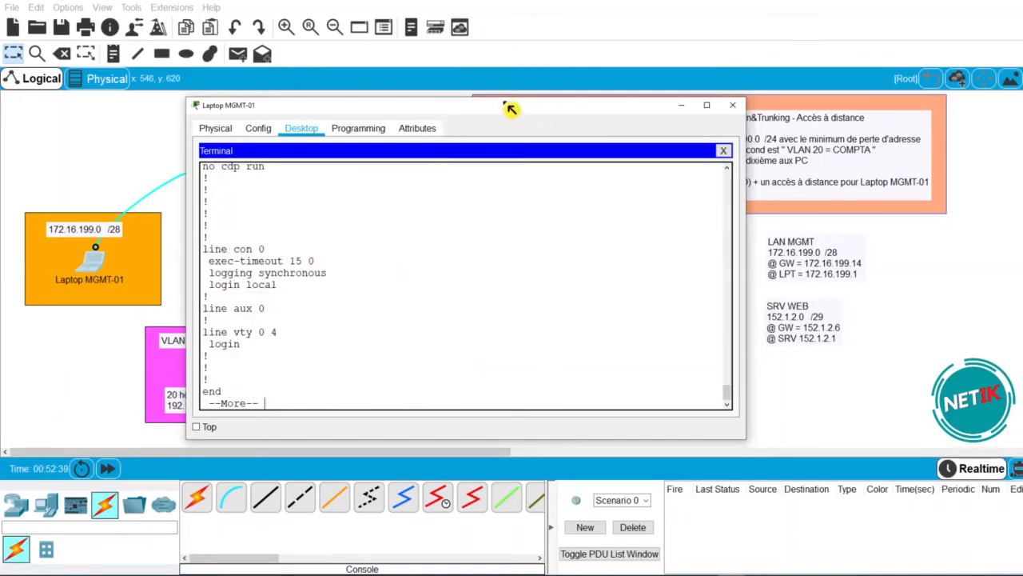
drag(508, 111, 627, 109)
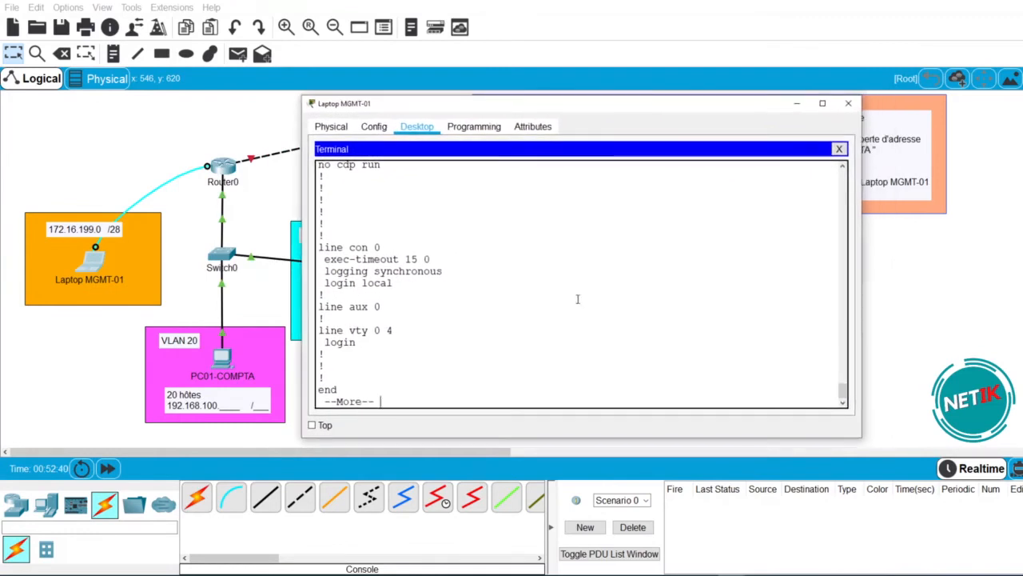
key(space)
- Exit the subinterface and create subinterface G0/1.20
text(EXIT)
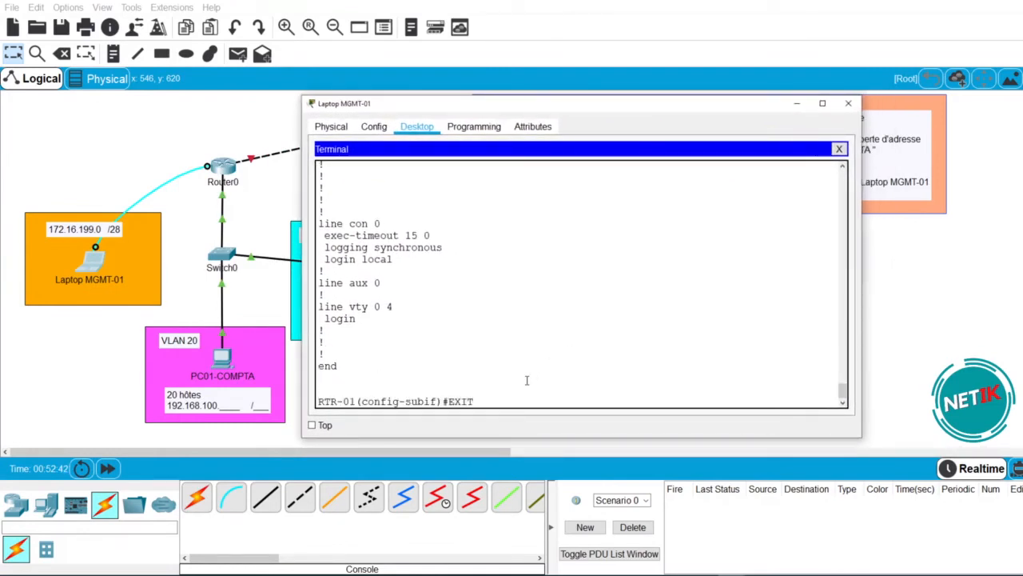
key(Return)
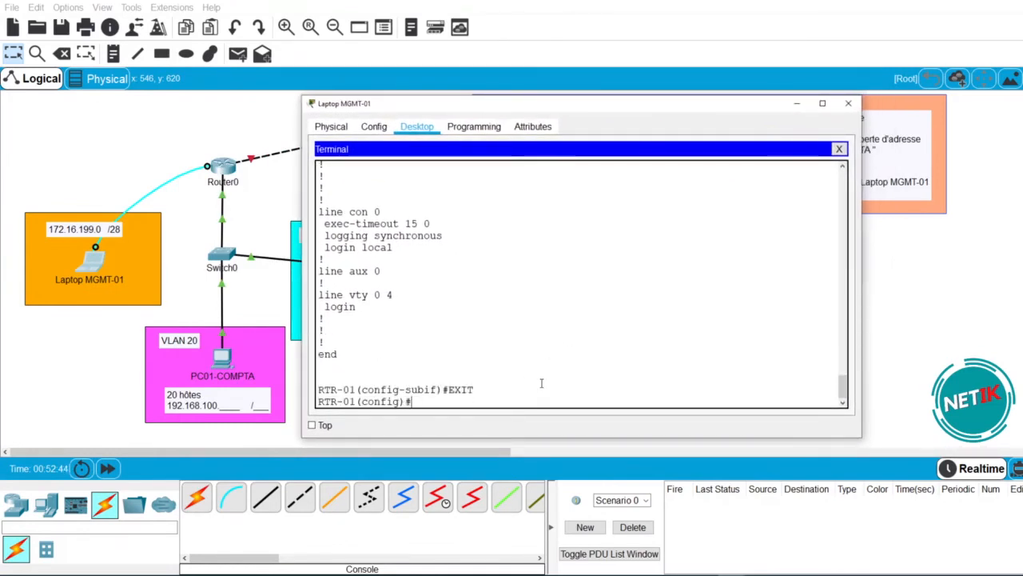
text(INT)
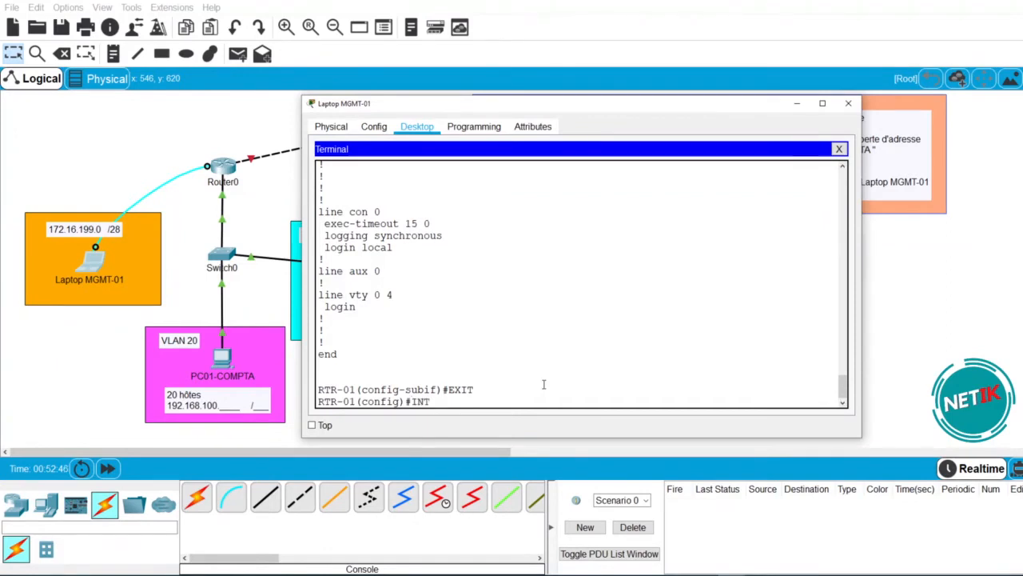
text( G0/1)
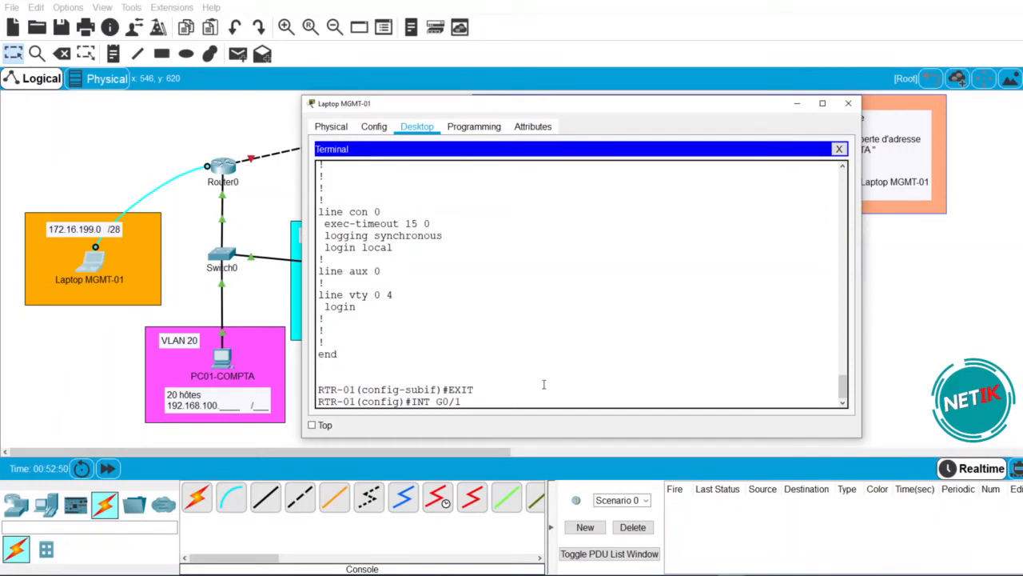
text(.20)
key(Return)
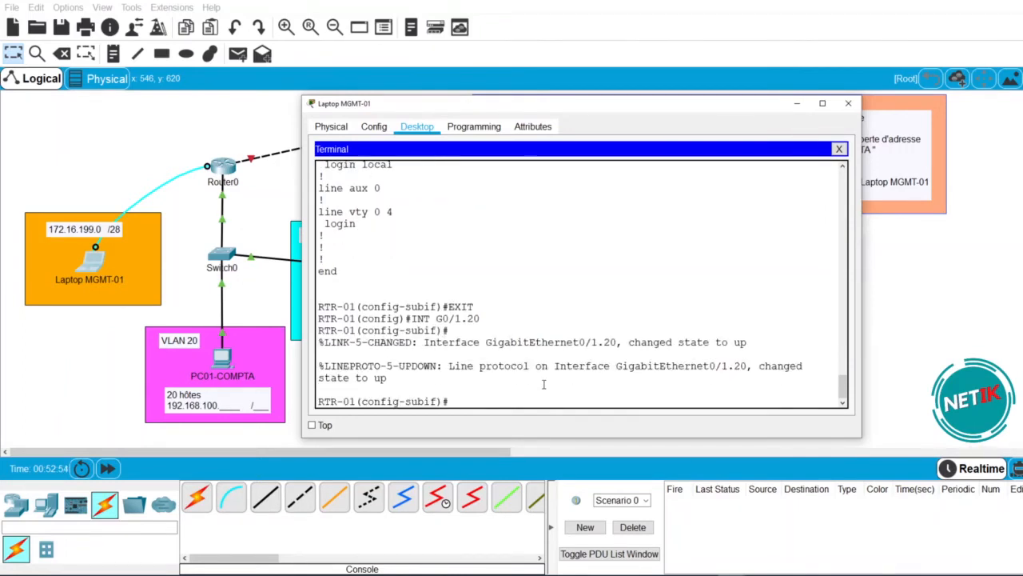
- Enter ip address 192.168.100.94 255.255.255.224, which is rejected without 802.1Q encapsulation
text(E)
key(BackSpace)
text(IP ADD)
key(Tab)
text(192..168)
key(BackSpace)
key(BackSpace)
key(BackSpace)
text(168.)
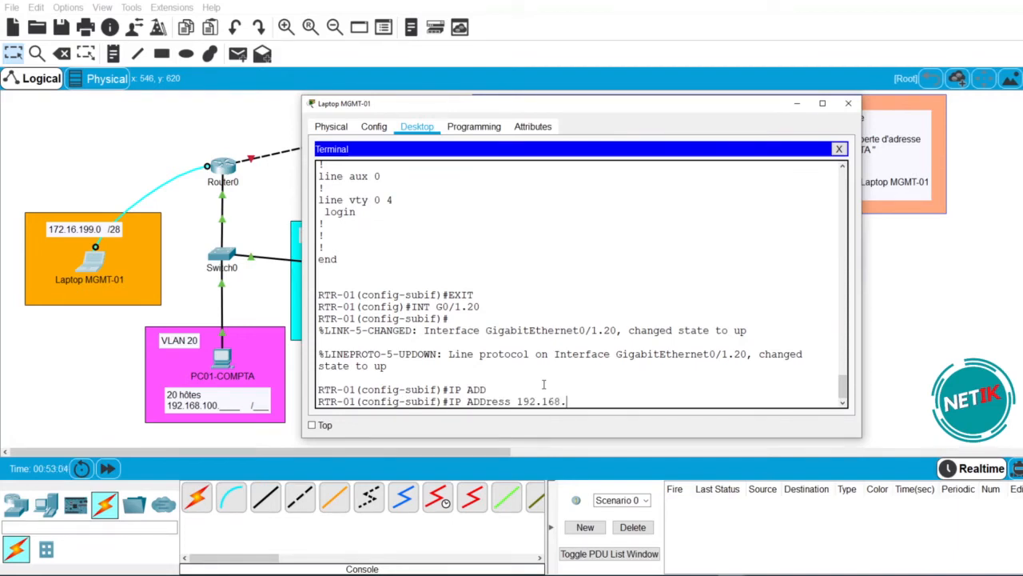
text(100.)
drag(612, 103, 189, 97)
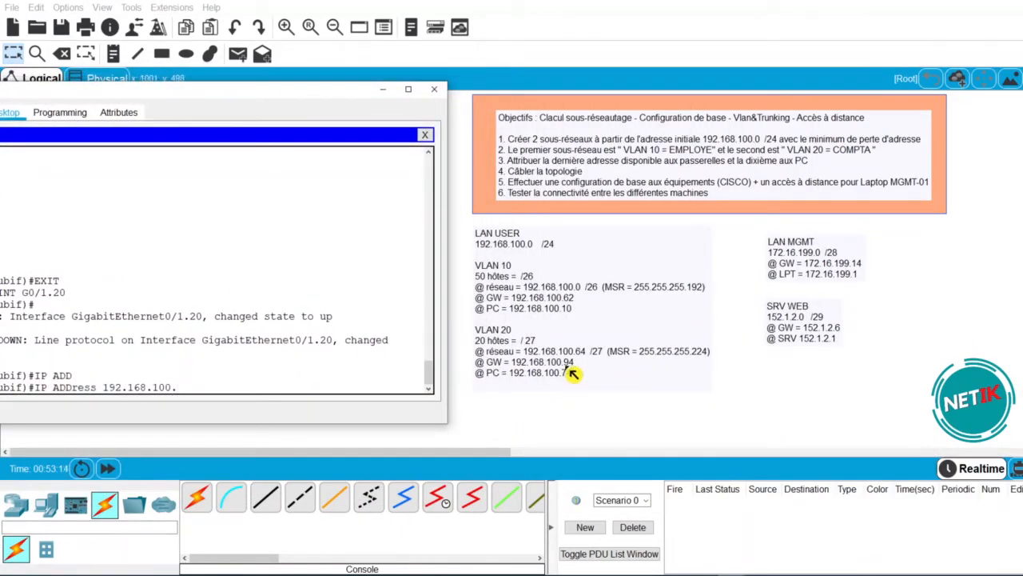
drag(336, 91, 702, 75)
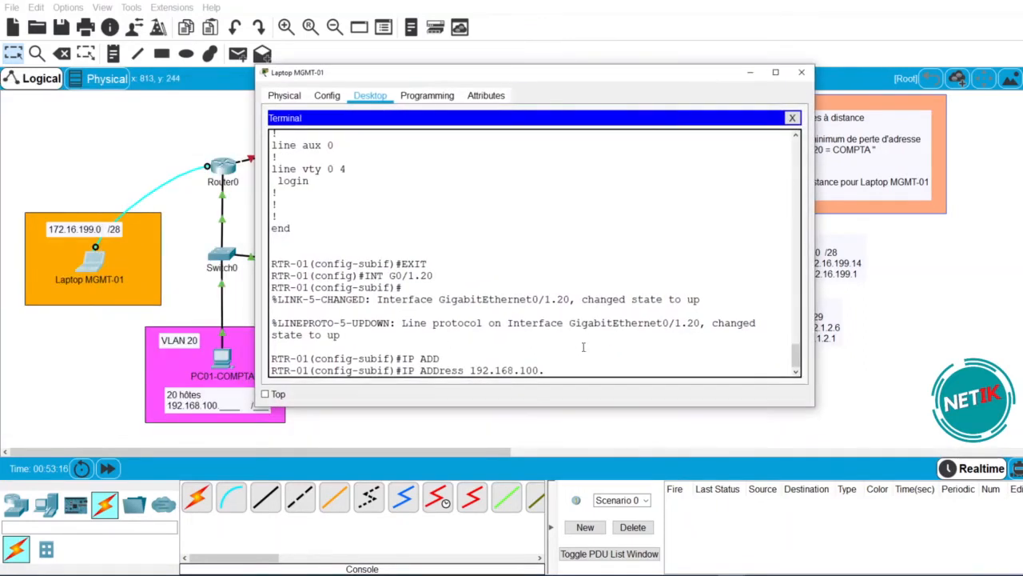
text(94 052)
key(BackSpace)
key(BackSpace)
text(255.255.255.224)
key(Return)
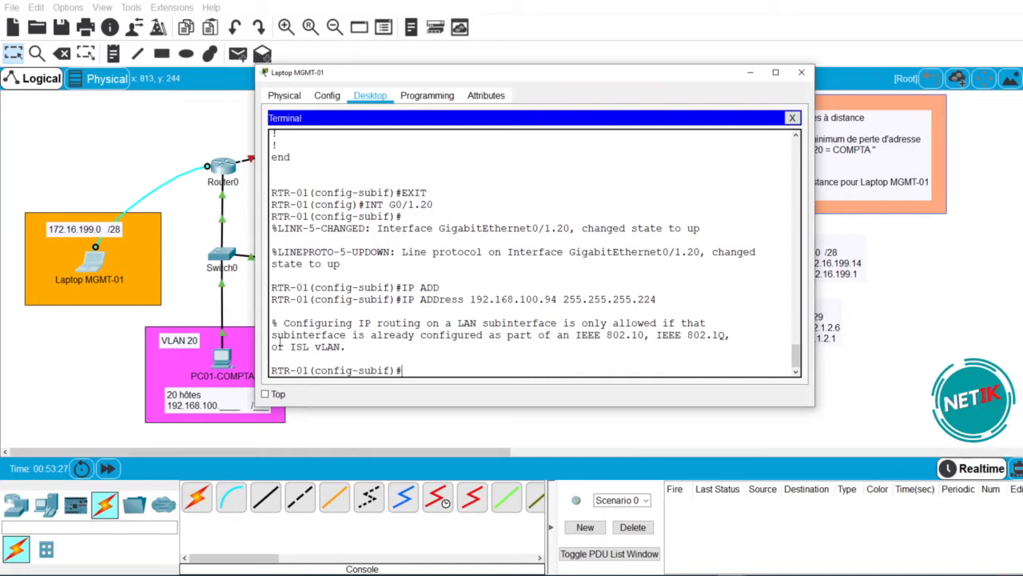
- Highlight the 802.1Q and ISL requirement in the error message
drag(271, 335, 730, 335)
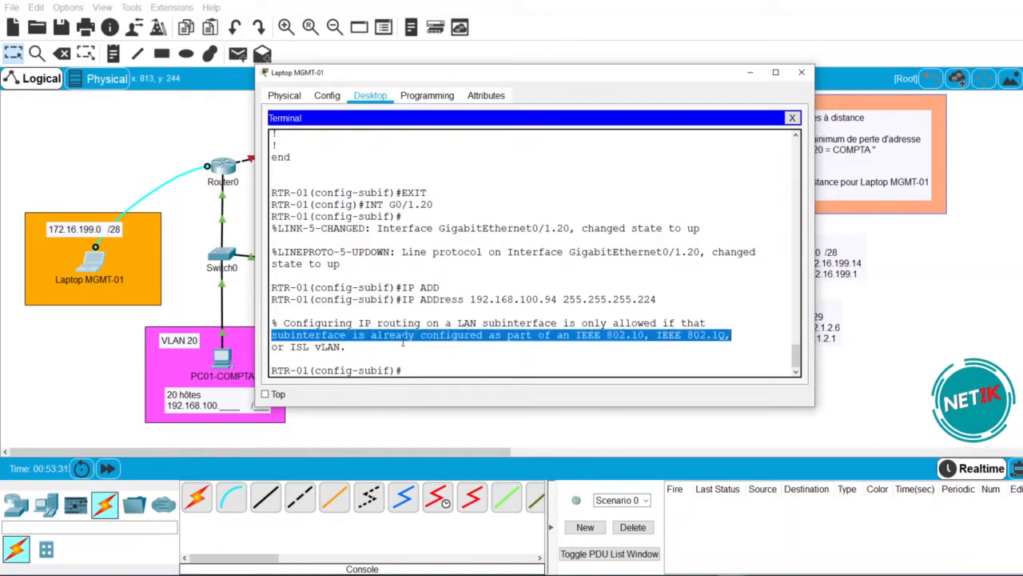
click(615, 344)
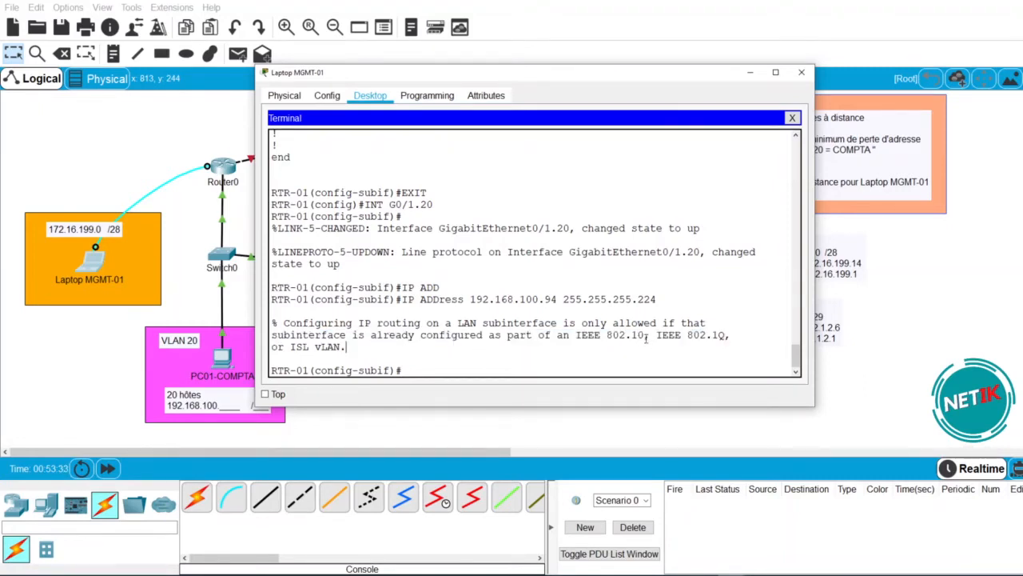
drag(726, 335, 668, 335)
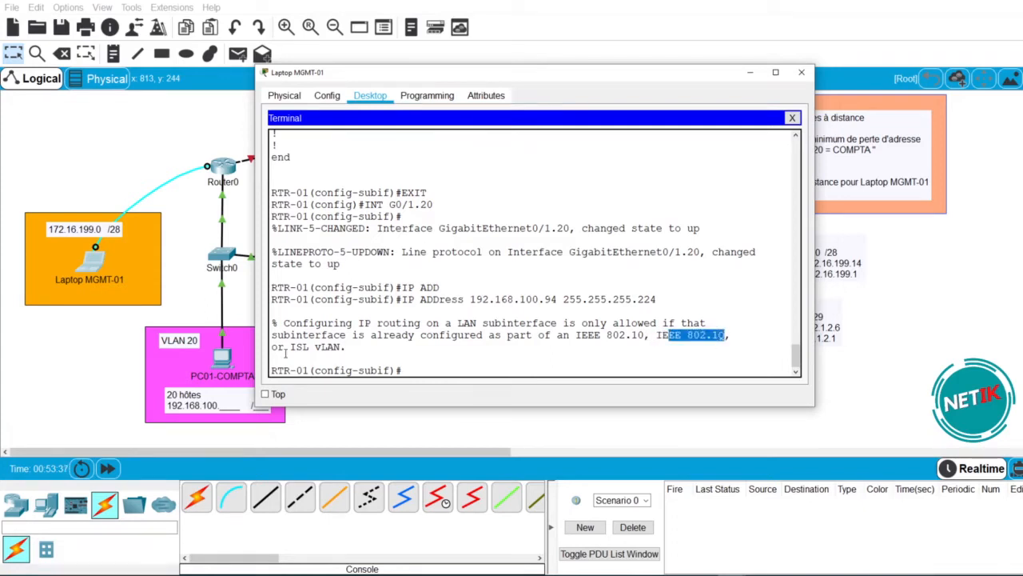
drag(312, 348, 290, 348)
click(363, 349)
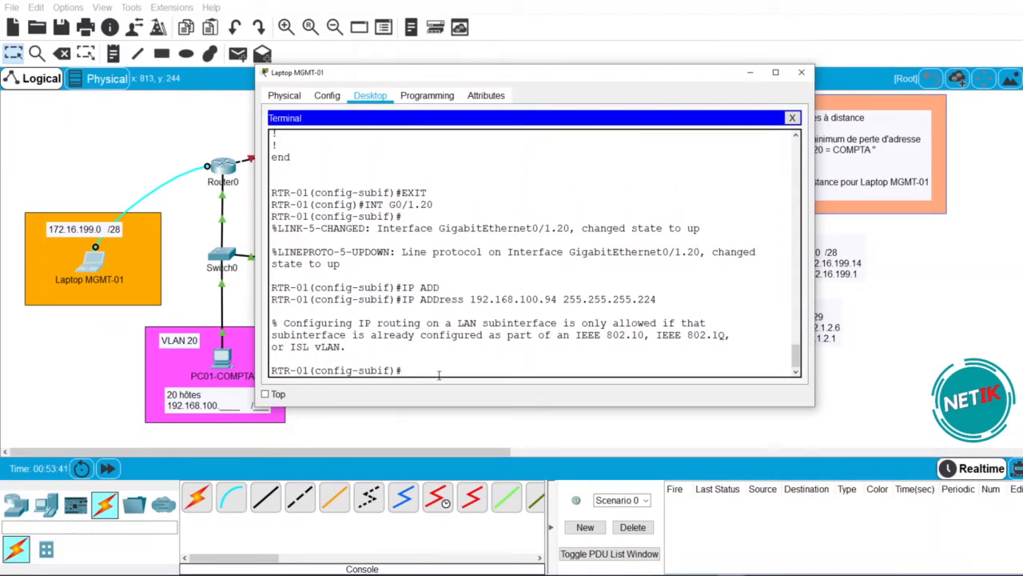
- Set G0/1.20 to encapsulation dot1Q 20
text(ENC)
key(Tab)
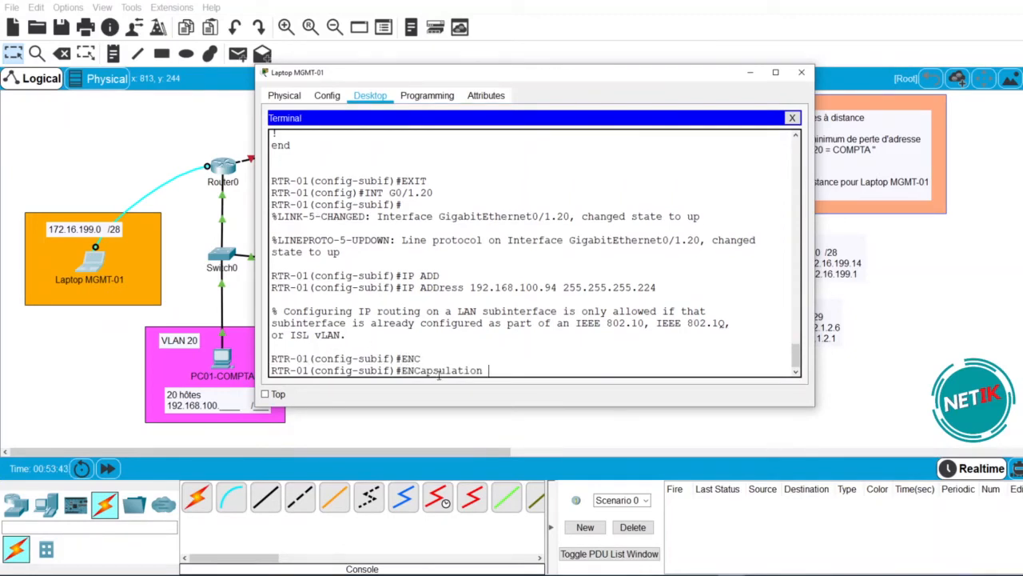
text(DO)
key(Tab)
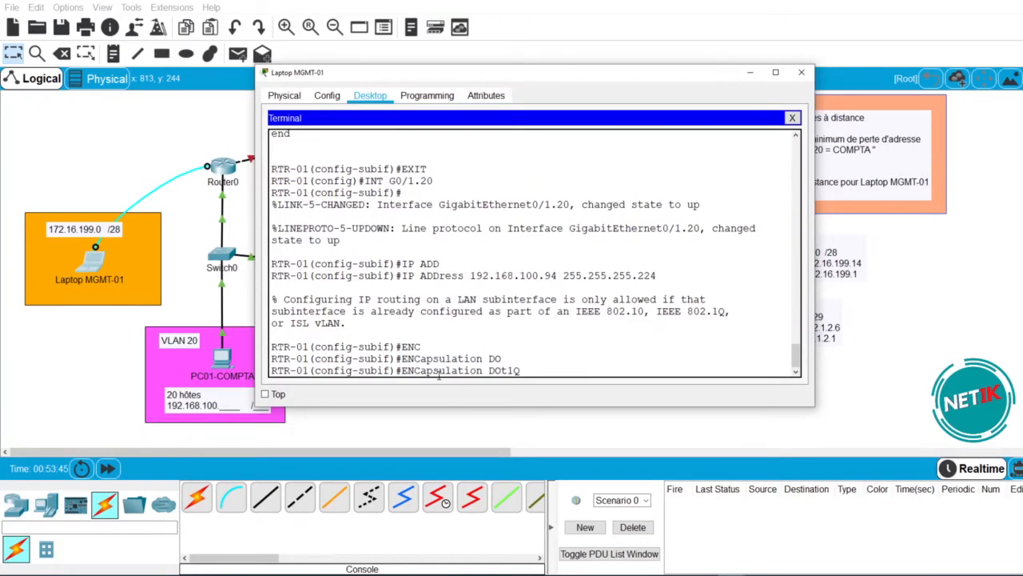
text(20)
key(Return)
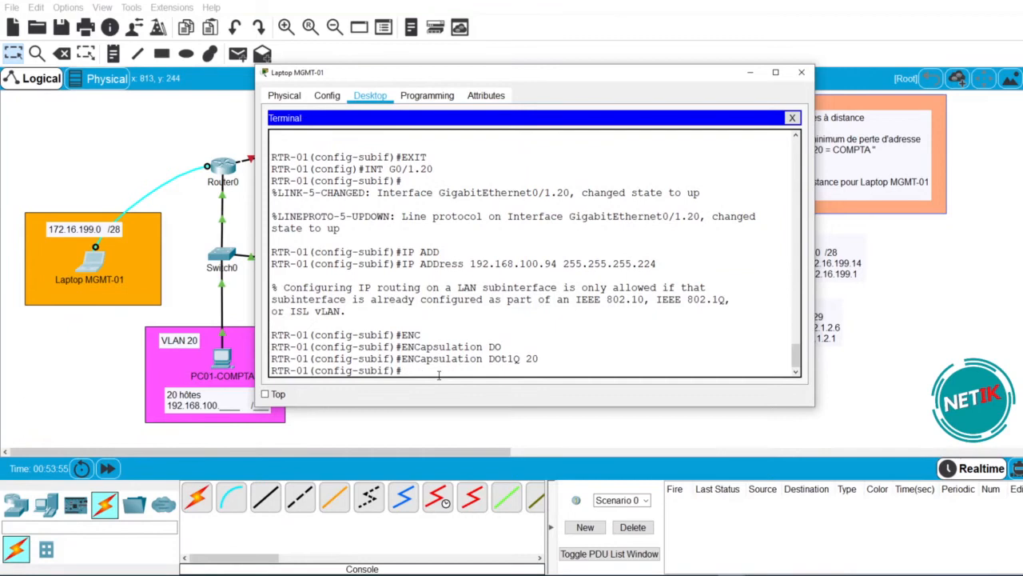
- Assign G0/1.20 the address 192.168.100.94 255.255.255.224
text(IP ADD)
key(Tab)
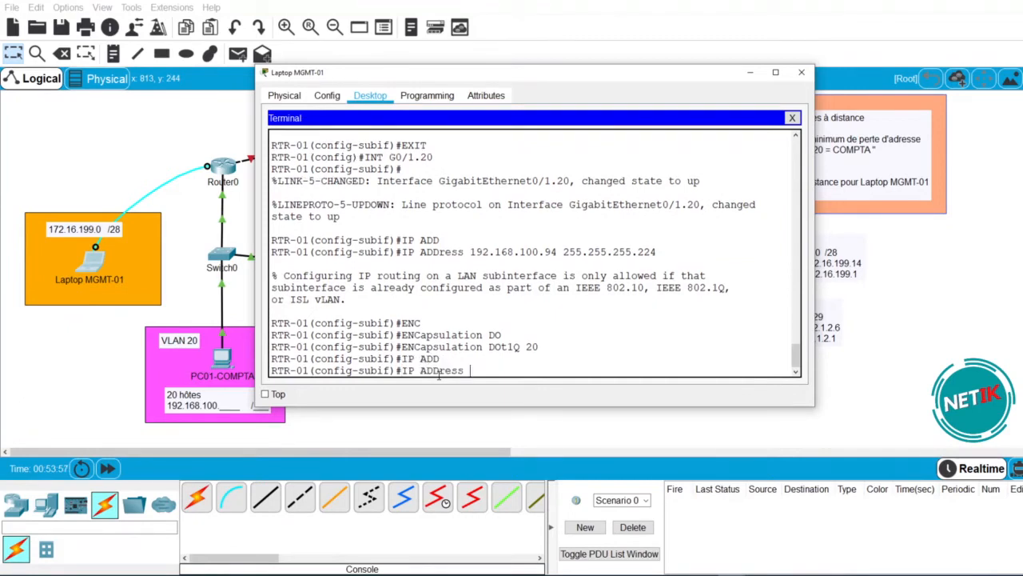
text(192.168.100.)
drag(636, 76, 677, 91)
text(94 255.255.25)
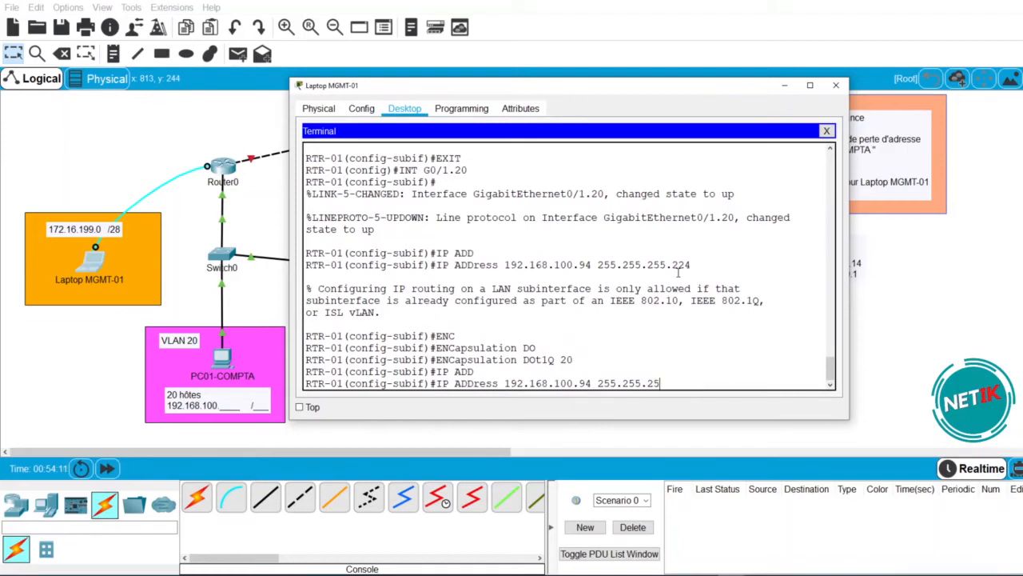
key(BackSpace)
text(24)
key(Return)
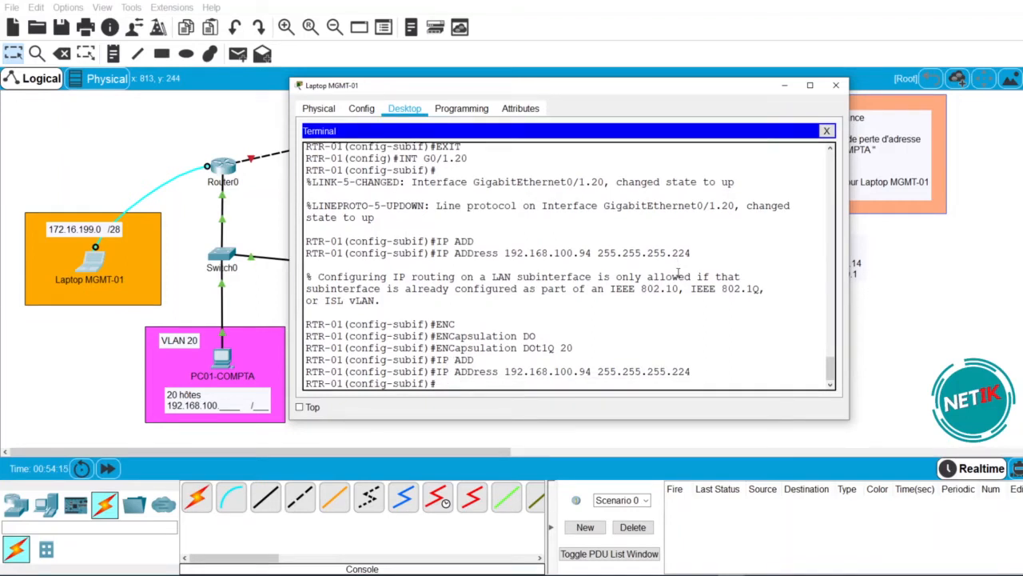
- Give G0/1.20 the description LAN COMPTA
text(DES LAN COMPTA)
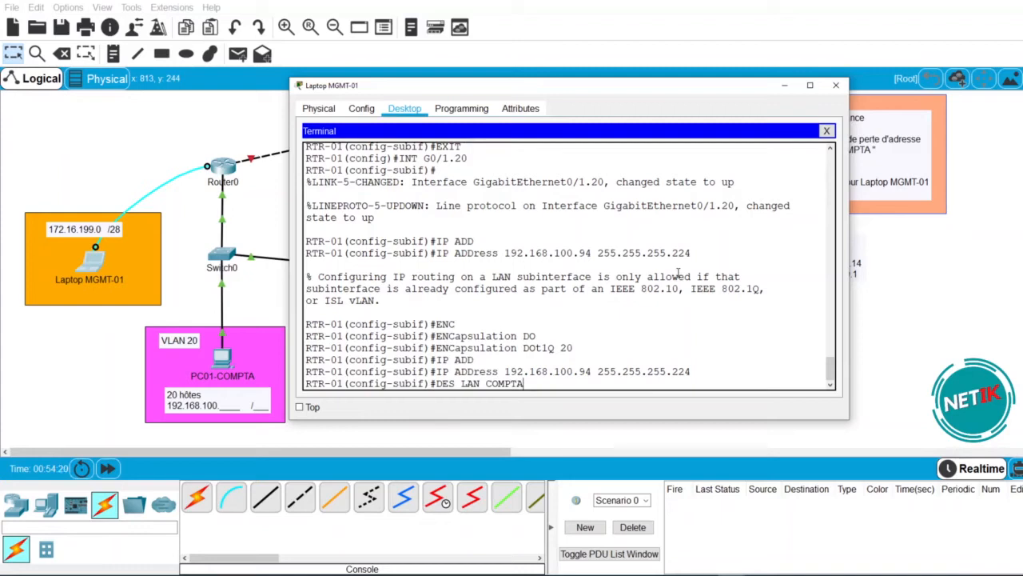
key(Return)
text(INT G0/1.1)
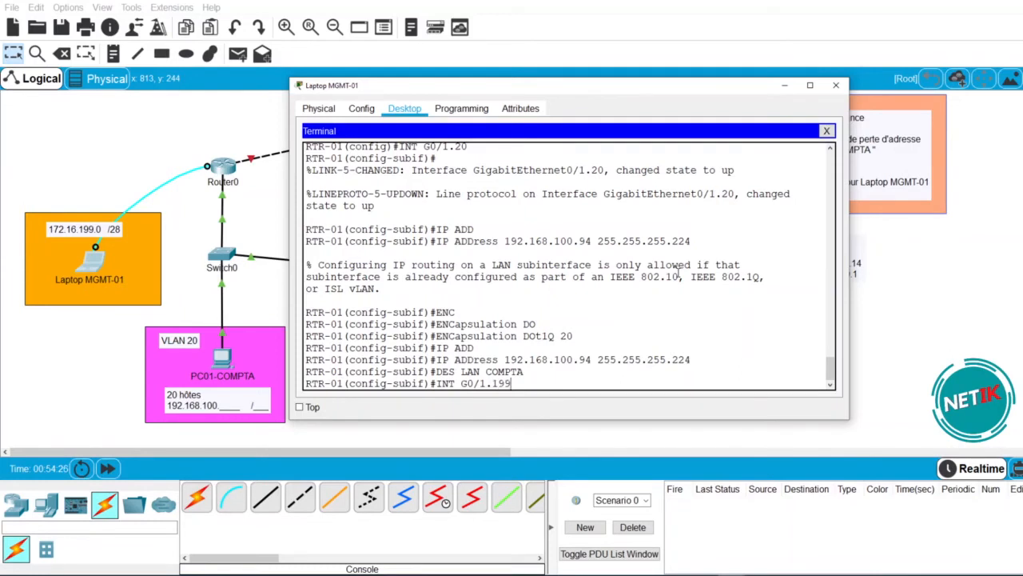
text(99)
- Create subinterface G0/1.199 with encapsulation dot1Q 199
key(Return)
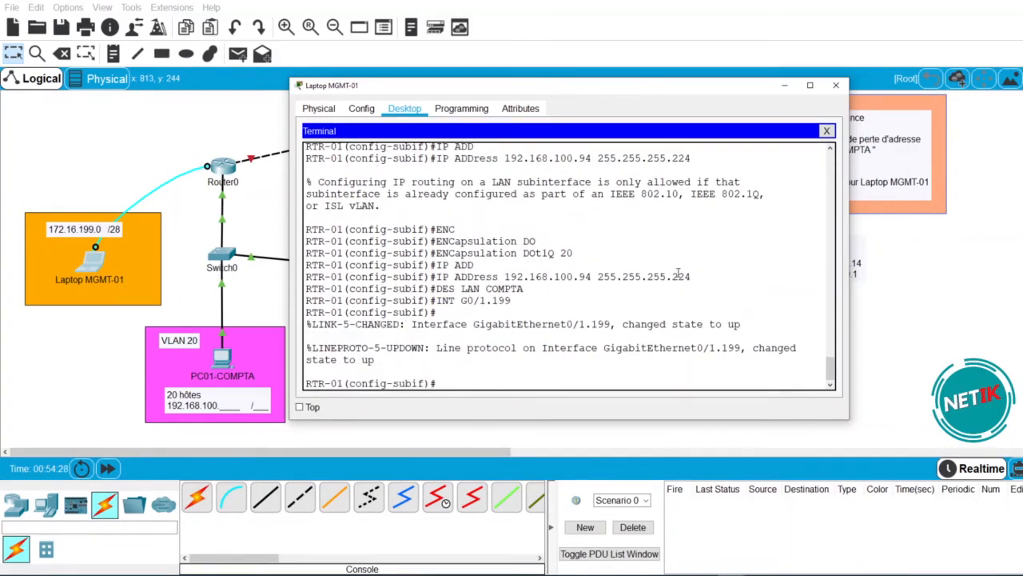
text(IN)
text(NC)
key(Tab)
text(O)
key(Tab)
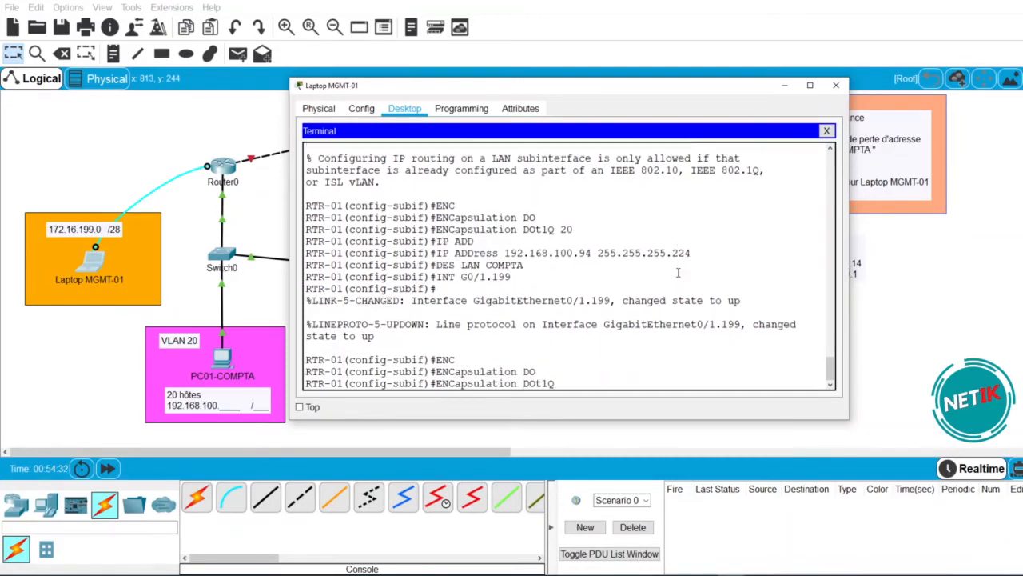
text(199)
key(Return)
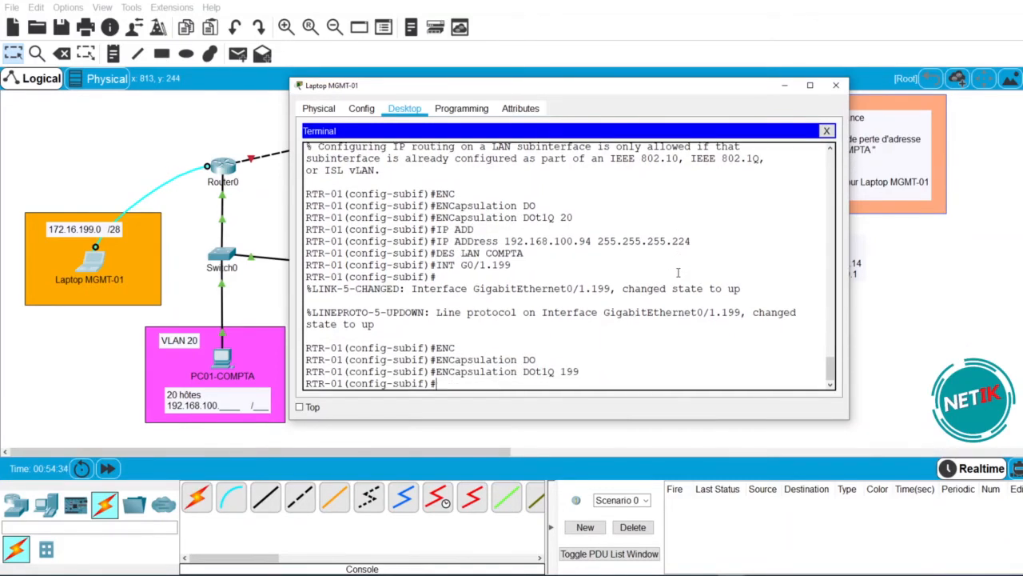
- Assign G0/1.199 the address 172.16.199.14 255.255.255.240
text(IP A)
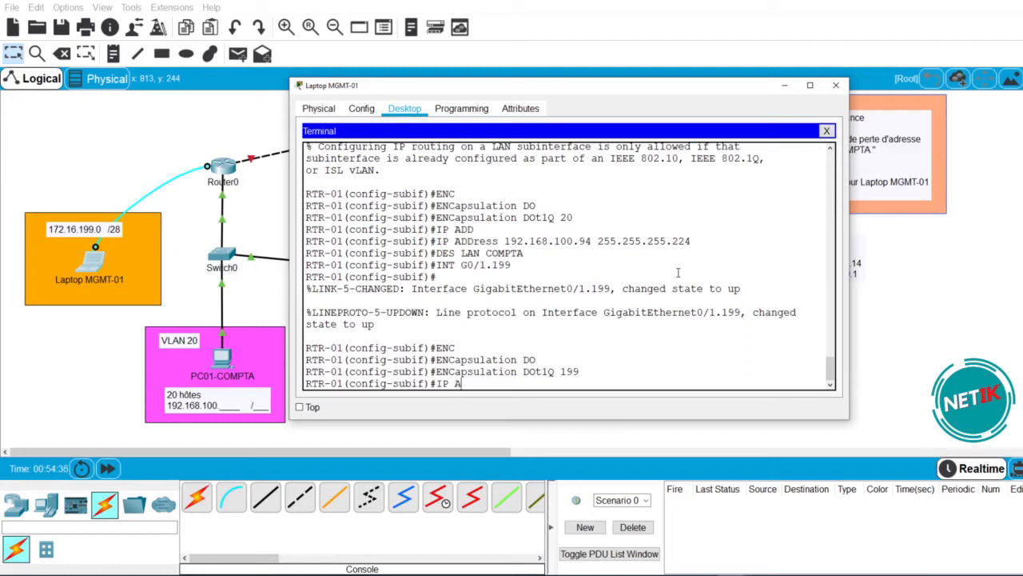
text(DD 172.16.199.14 255.255.255.240)
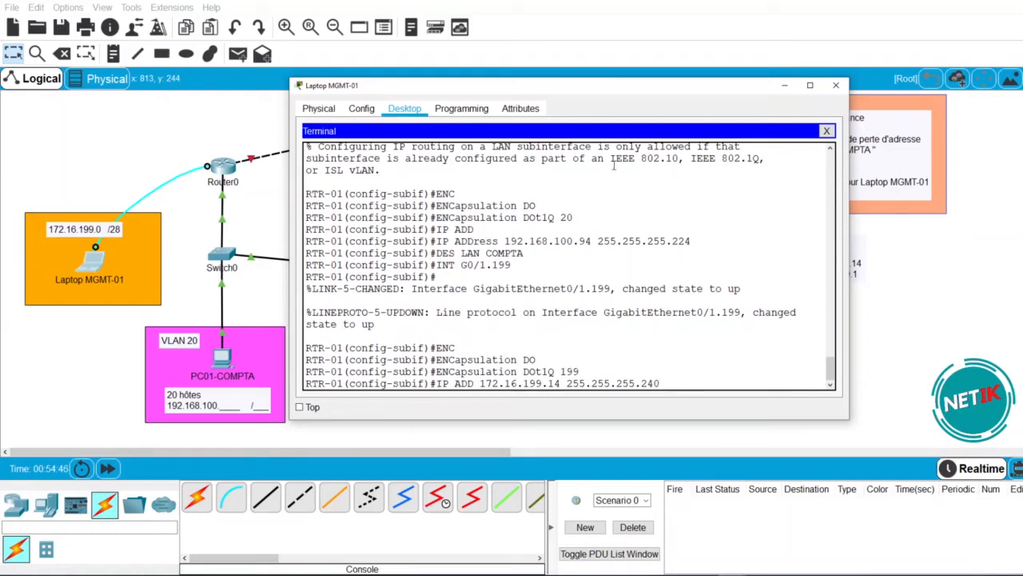
drag(600, 87, 408, 155)
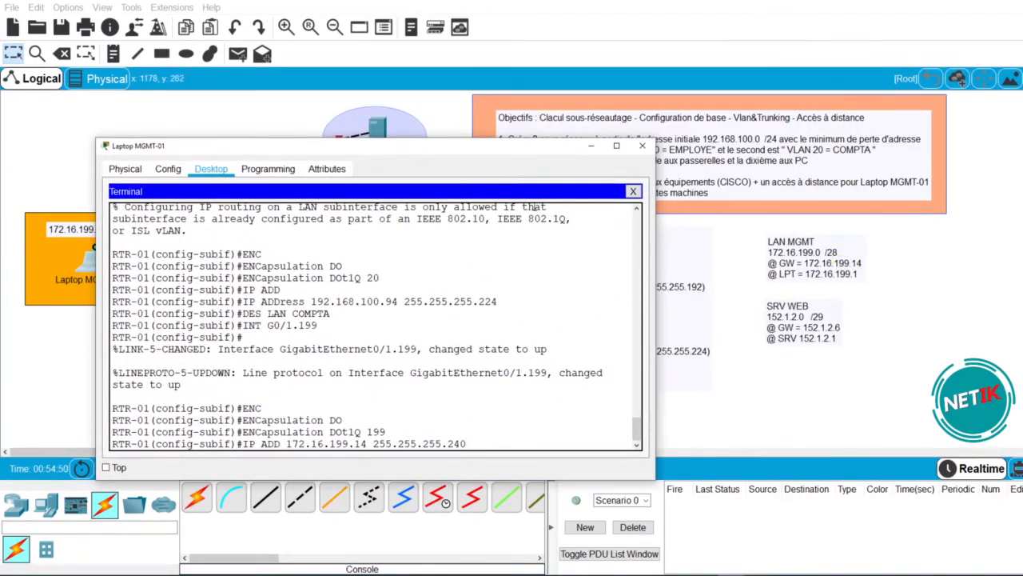
drag(487, 151, 583, 107)
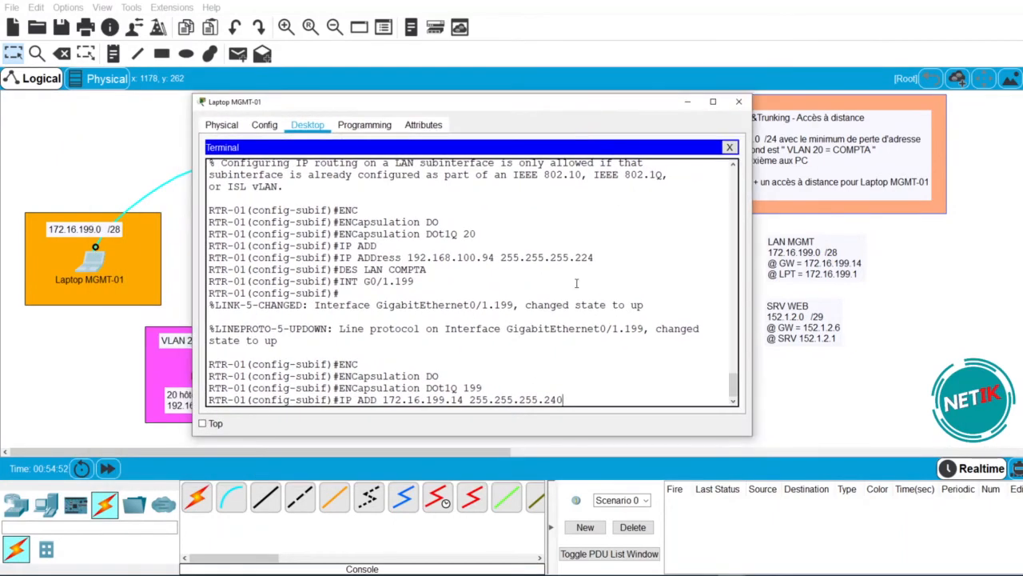
key(Return)
- Describe G0/1.199 as LAN MGMT and exit the subinterface
text(DES?)
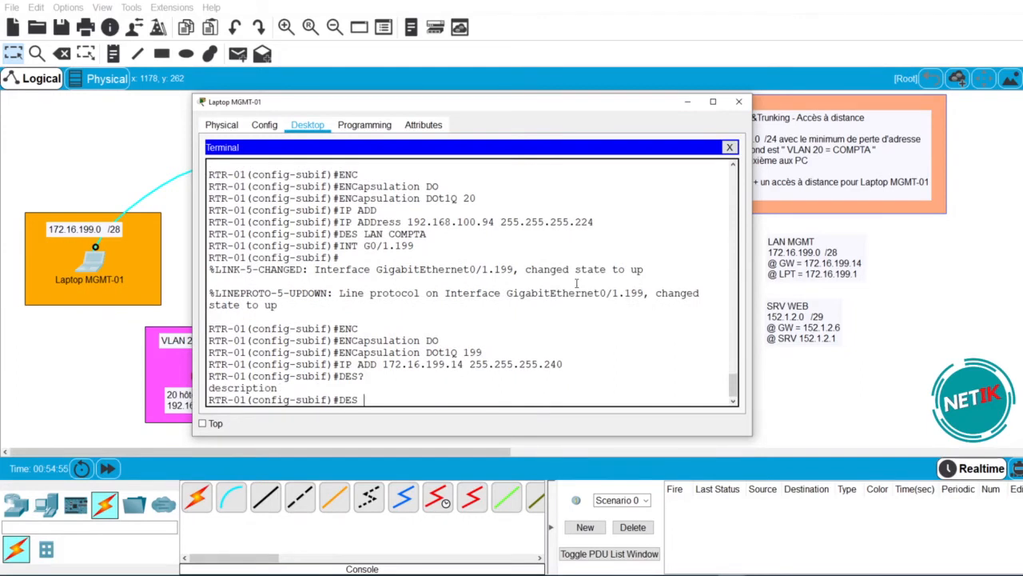
text( LAN MGMT)
key(Return)
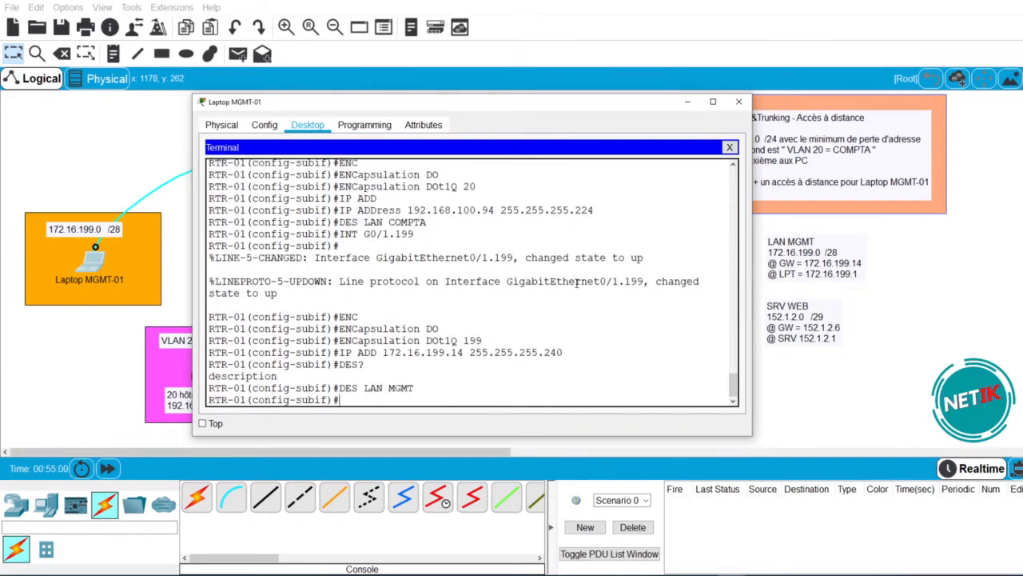
text(EXIT)
key(Return)
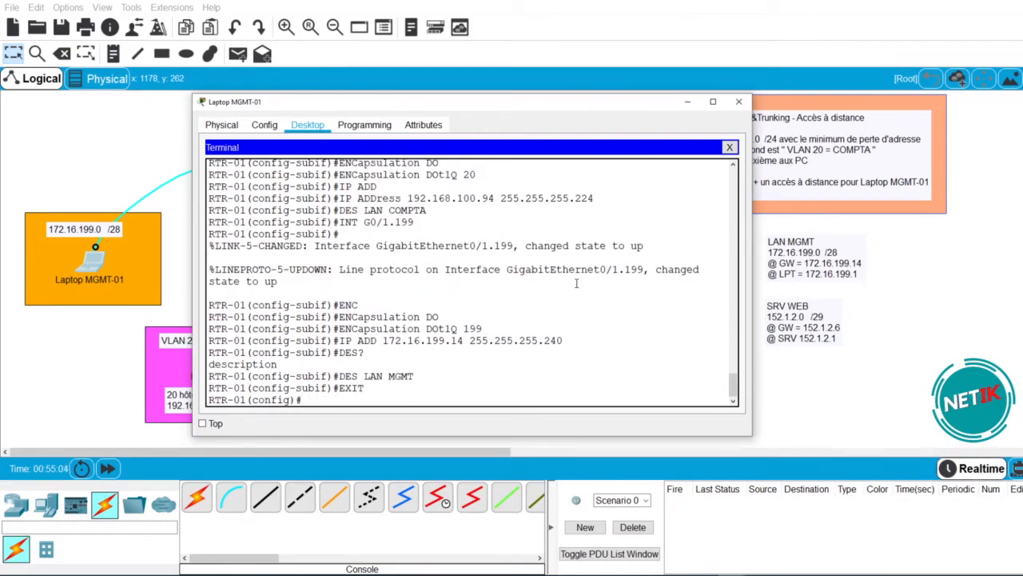
- Run do sh run and scroll back to the sub-interface section
text(DO SH RUN)
key(Return)
key(space)
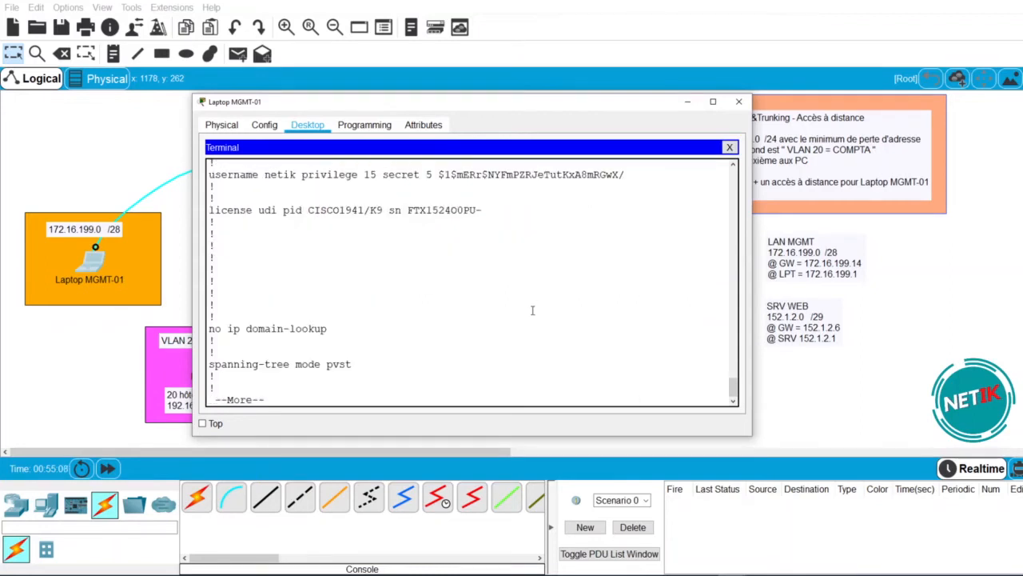
key(space)
key(space)
scroll(582, 316, up, 1)
scroll(581, 316, up, 2)
scroll(581, 317, up, 1)
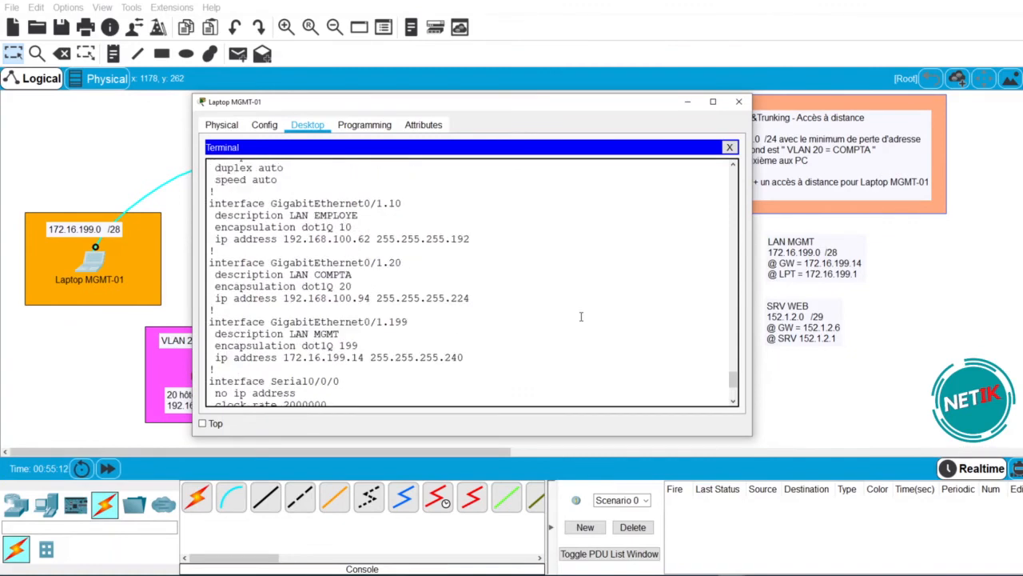
- Highlight the G0/1.10, G0/1.20 and G0/1.199 blocks and their VLAN 10, 20, 199 tags
drag(464, 358, 210, 204)
click(496, 277)
drag(210, 203, 473, 241)
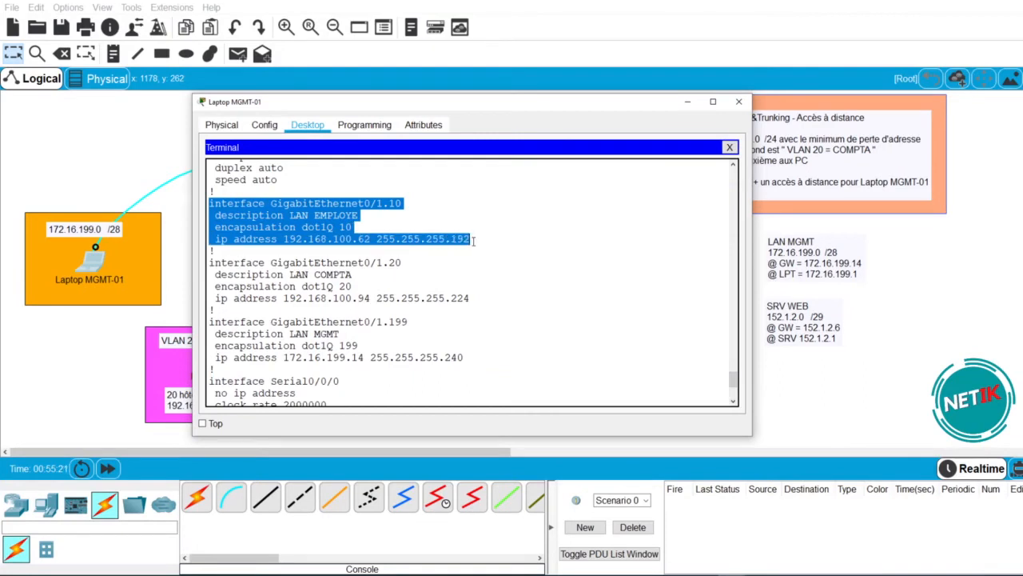
drag(209, 263, 490, 322)
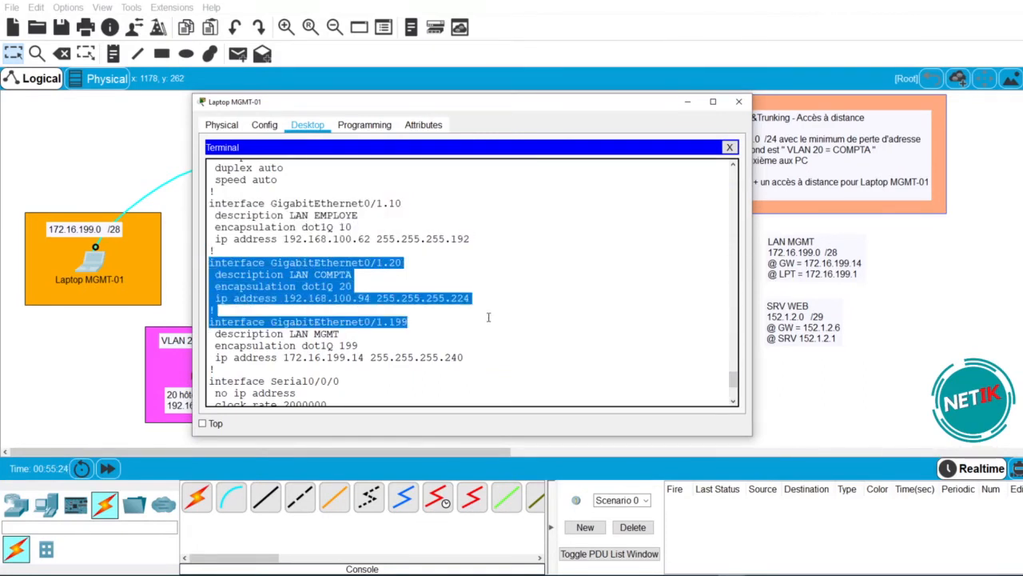
click(373, 367)
drag(354, 286, 334, 286)
mouse_move(359, 346)
mouse_down()
mouse_move(334, 345)
mouse_move(346, 346)
mouse_up()
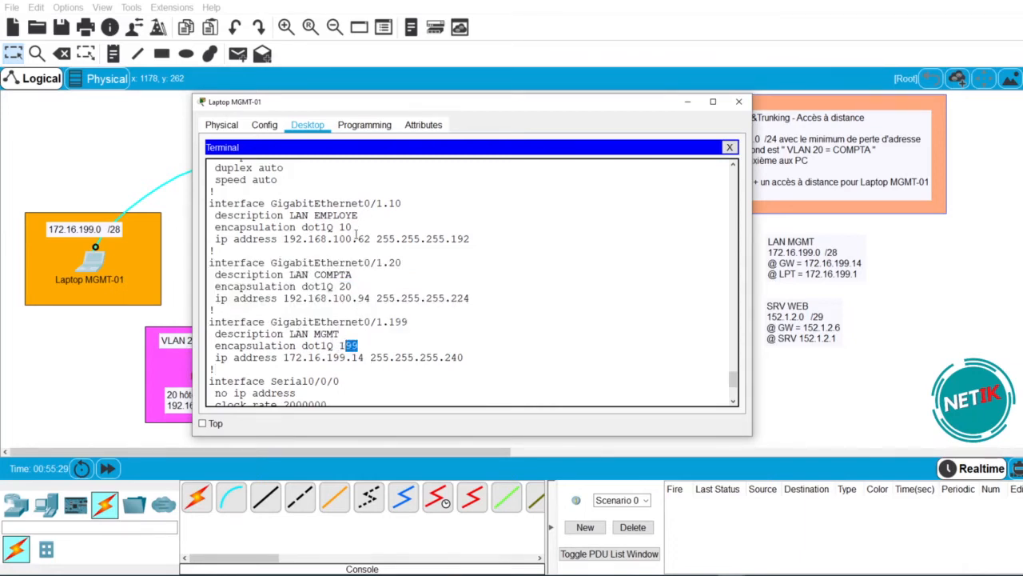
drag(356, 227, 340, 227)
click(342, 285)
drag(342, 285, 352, 286)
drag(359, 346, 339, 345)
- Show the rest of the configuration and highlight the line vty 0 4 section
scroll(432, 336, down, 4)
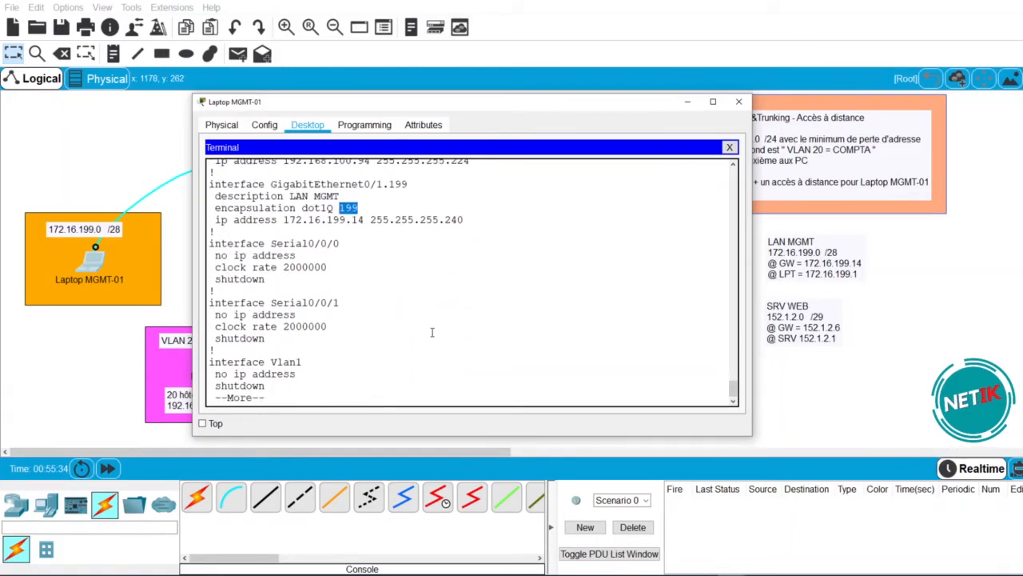
key(space)
key(space)
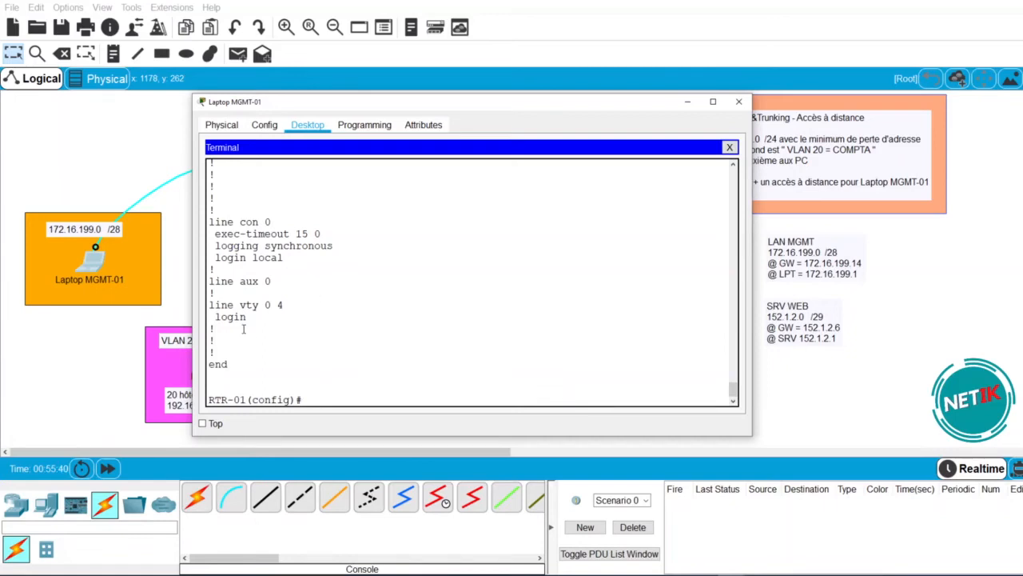
drag(216, 329, 216, 293)
click(315, 351)
click(336, 395)
- Give RTR-01's vty lines 0 4 local login, synchronous logging and a 15-minute exec-timeout
text(LINE VTY 0 4)
key(Return)
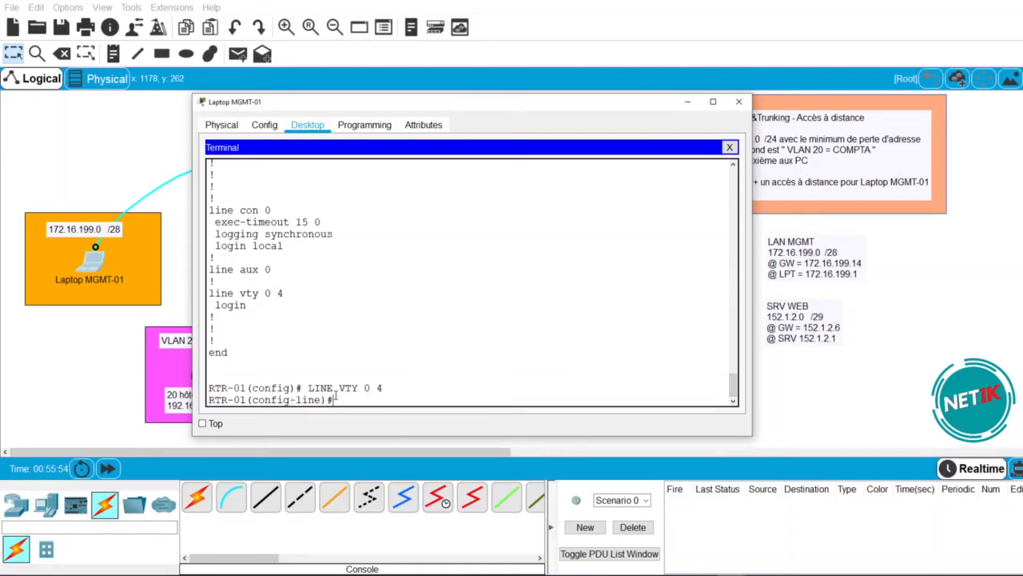
text(LOGI)
key(Return)
text(LO)
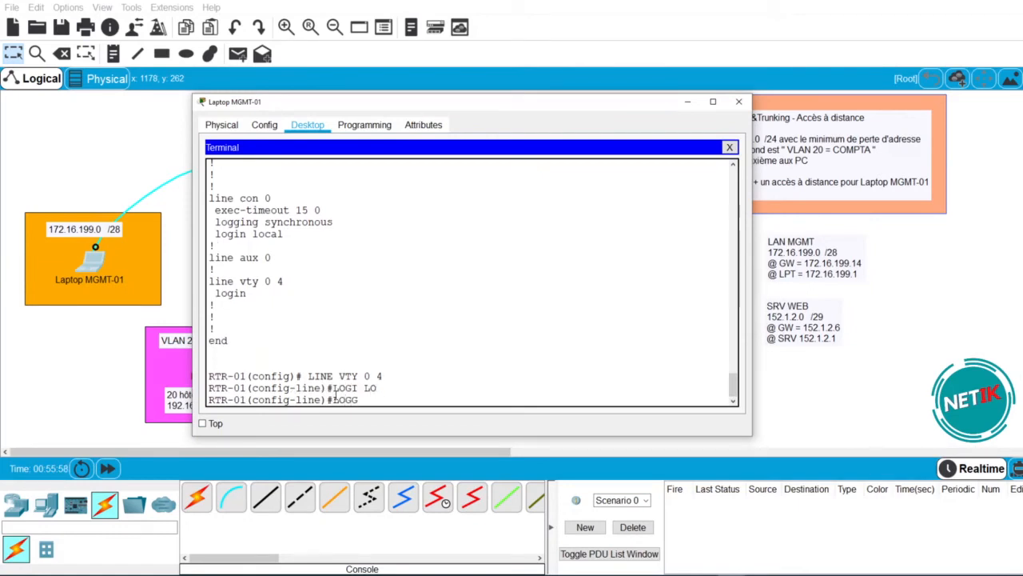
key(Return)
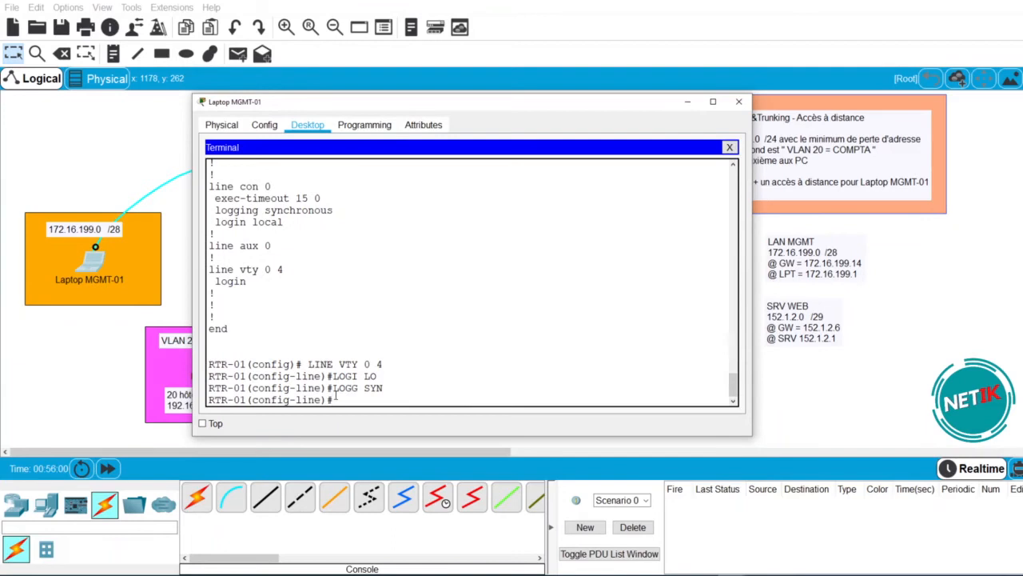
text(EXE)
key(Tab)
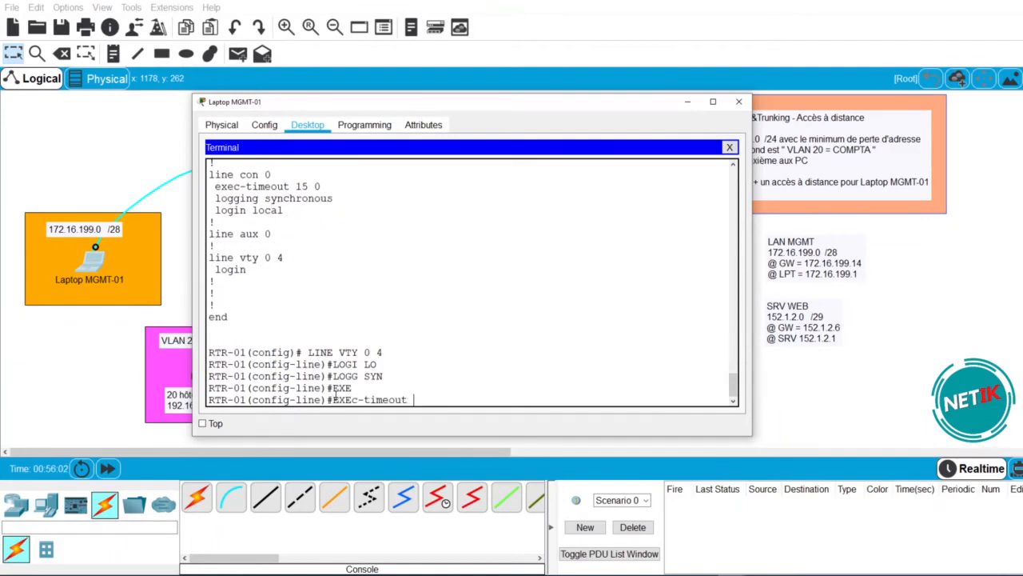
key(Return)
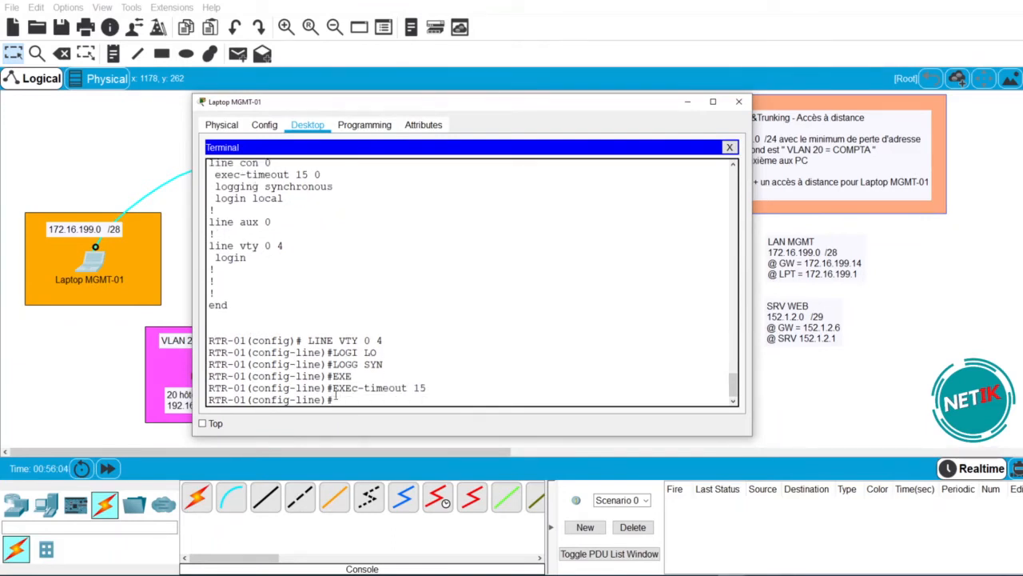
- Review the entered vty commands, then exit line configuration mode
drag(437, 390, 215, 341)
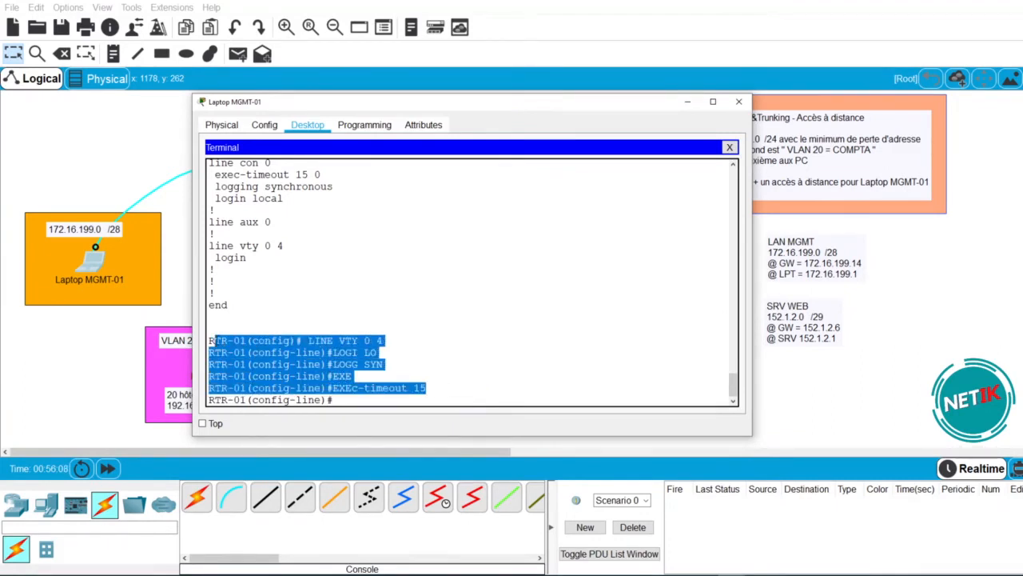
drag(504, 356, 503, 364)
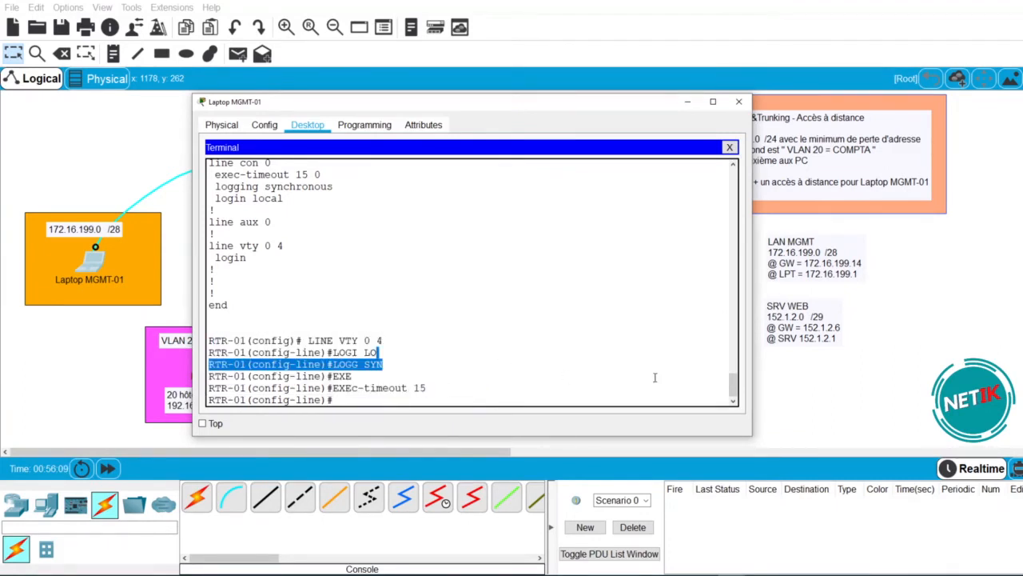
click(394, 402)
drag(389, 341, 209, 341)
click(346, 401)
text(EXIT)
key(Return)
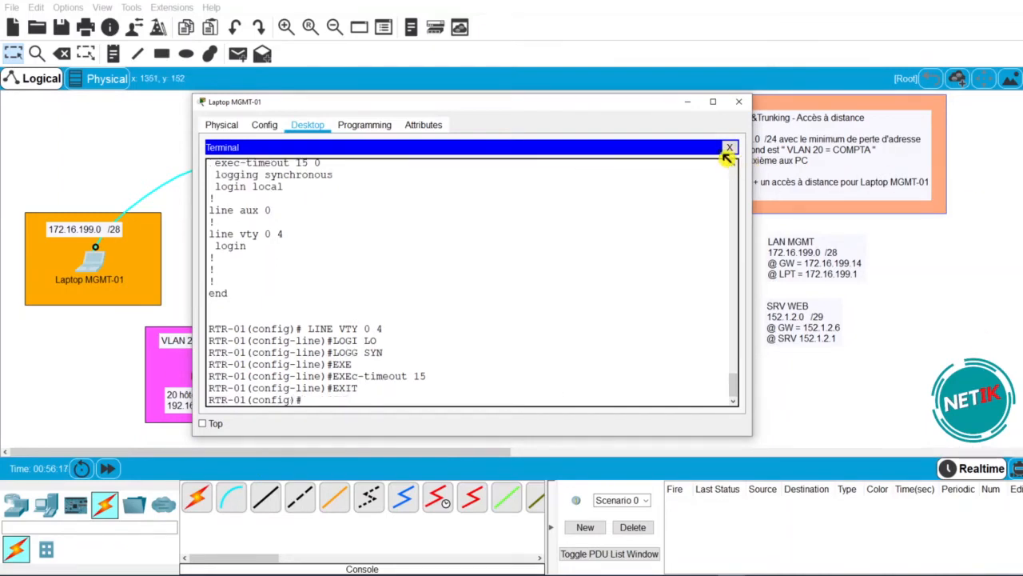
- Close the laptop windows and reconnect the console cable to the switch's Console port
click(730, 148)
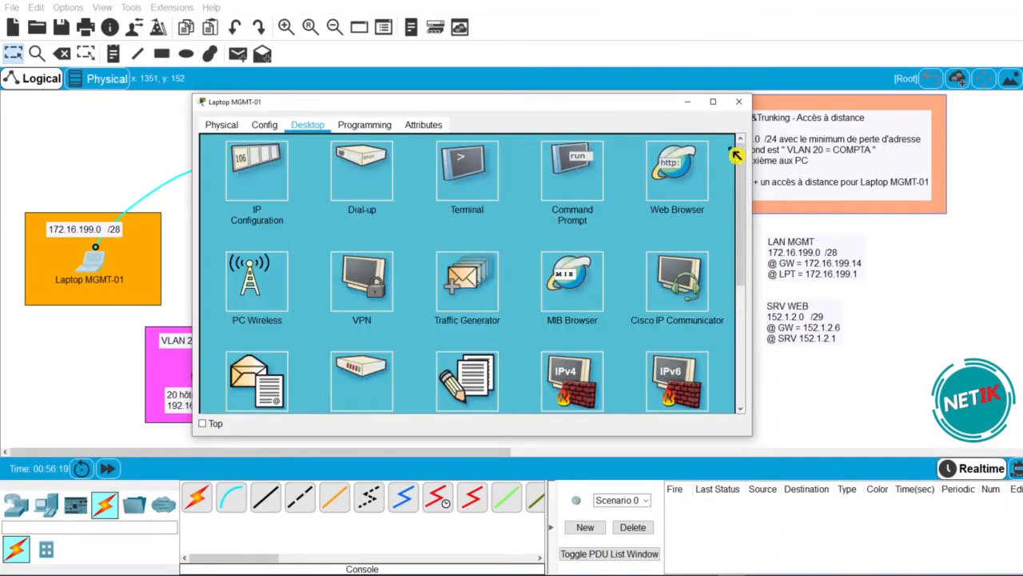
click(738, 102)
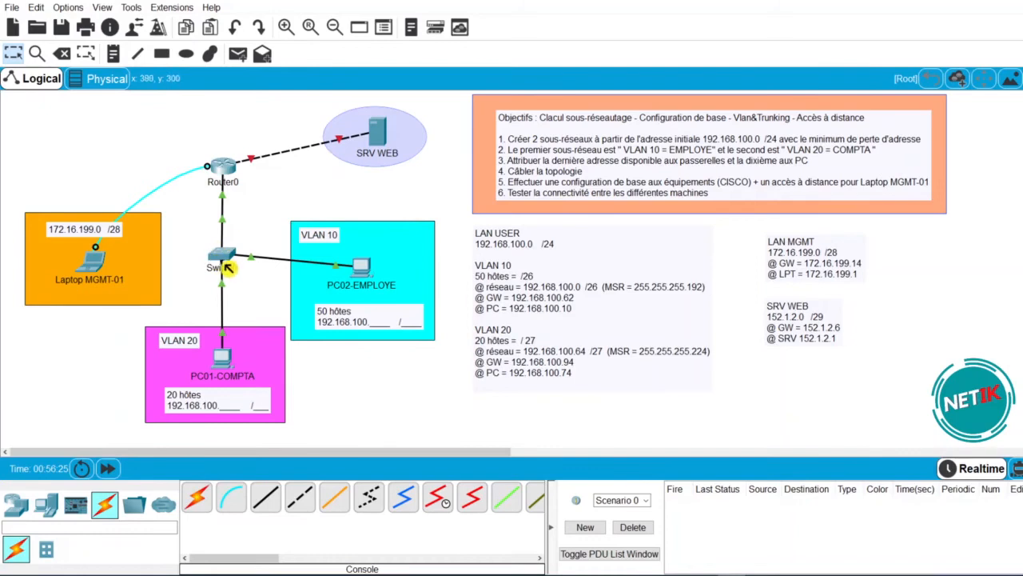
mouse_move(230, 269)
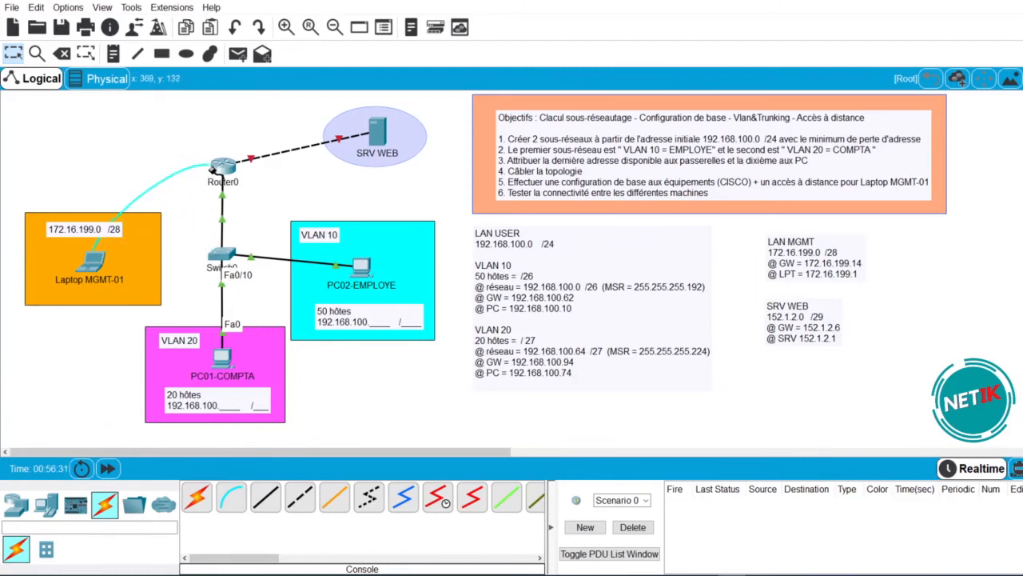
click(228, 255)
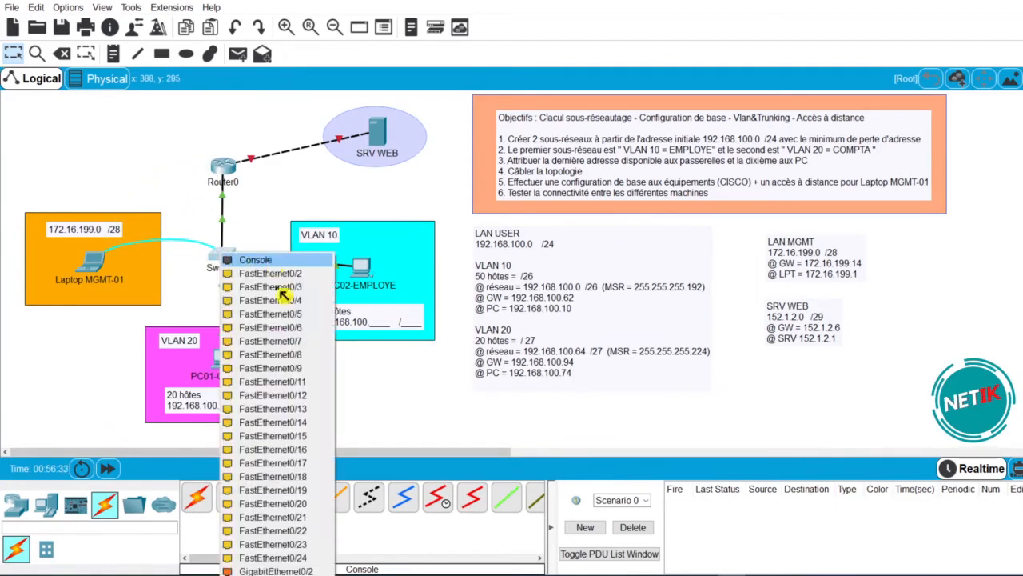
click(269, 260)
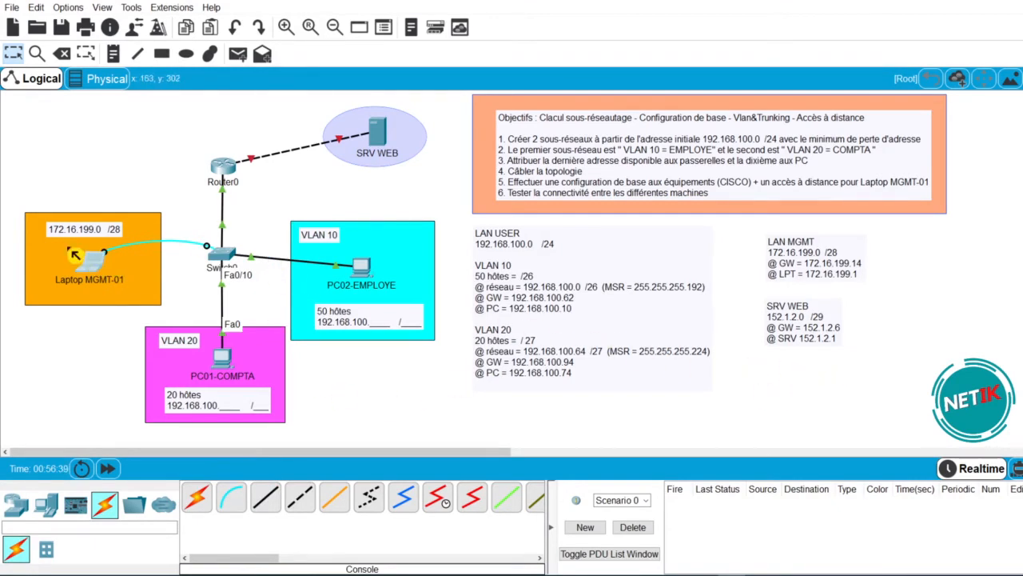
- Connect the laptop's Terminal to the switch using the default settings
click(95, 262)
click(546, 200)
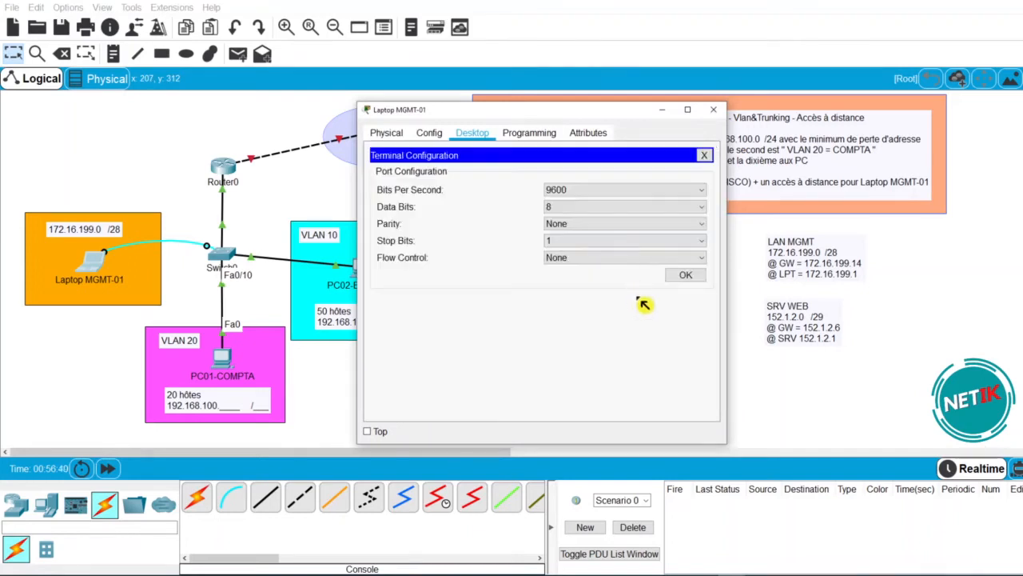
click(691, 279)
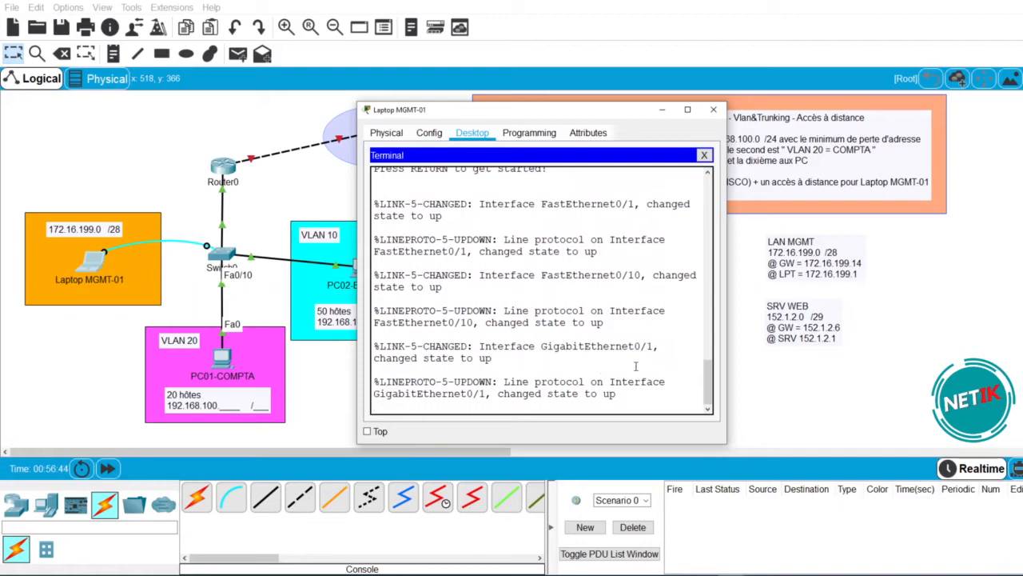
- Wake the switch CLI and enter privileged and global configuration mode
key(Return)
key(Return)
key(Return)
key(Return)
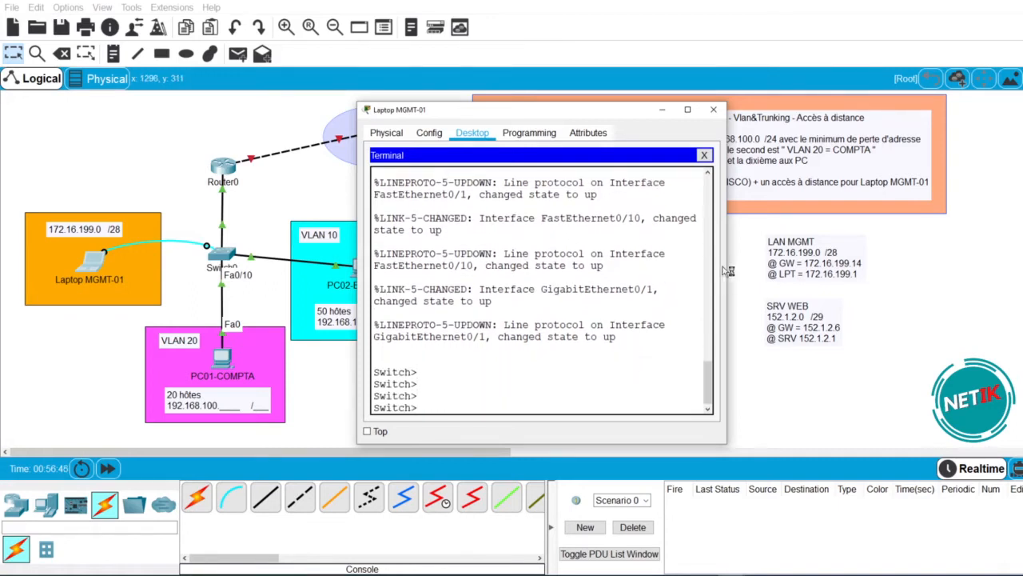
drag(733, 270, 859, 269)
text(EN)
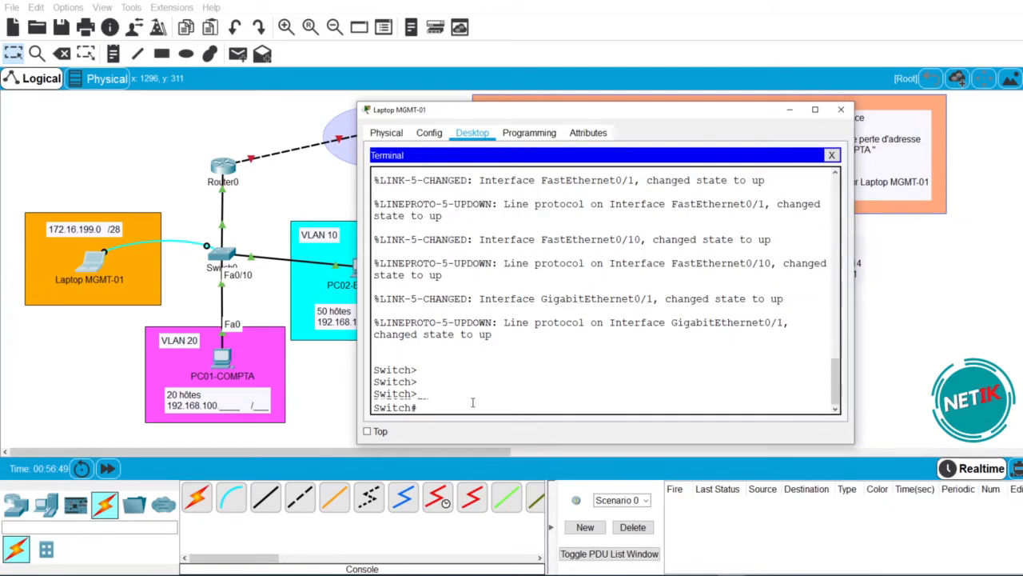
key(Return)
text(CONF T)
key(Return)
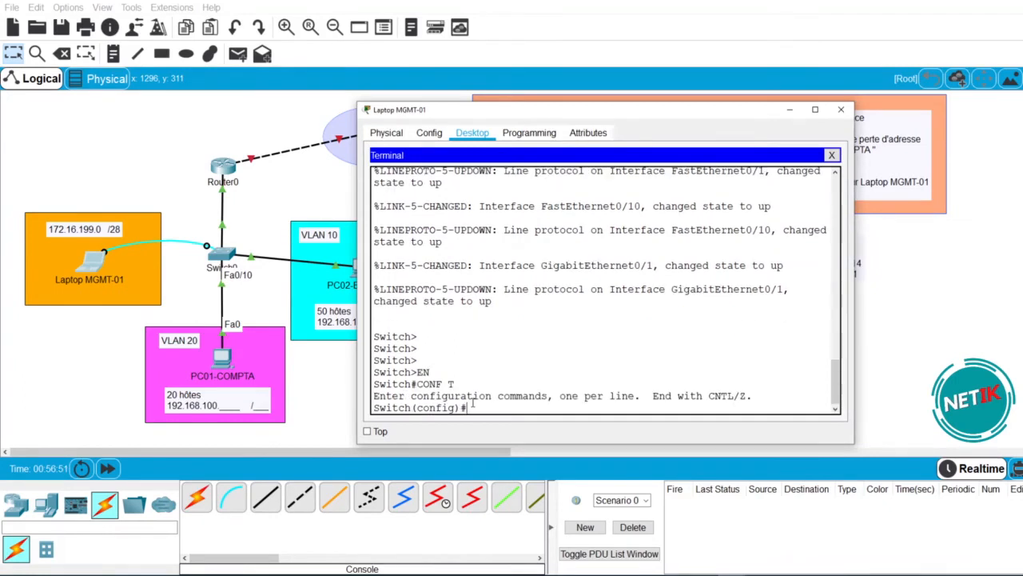
- Name the switch SW-01 and disable IP domain lookup
text(HOS)
key(Tab)
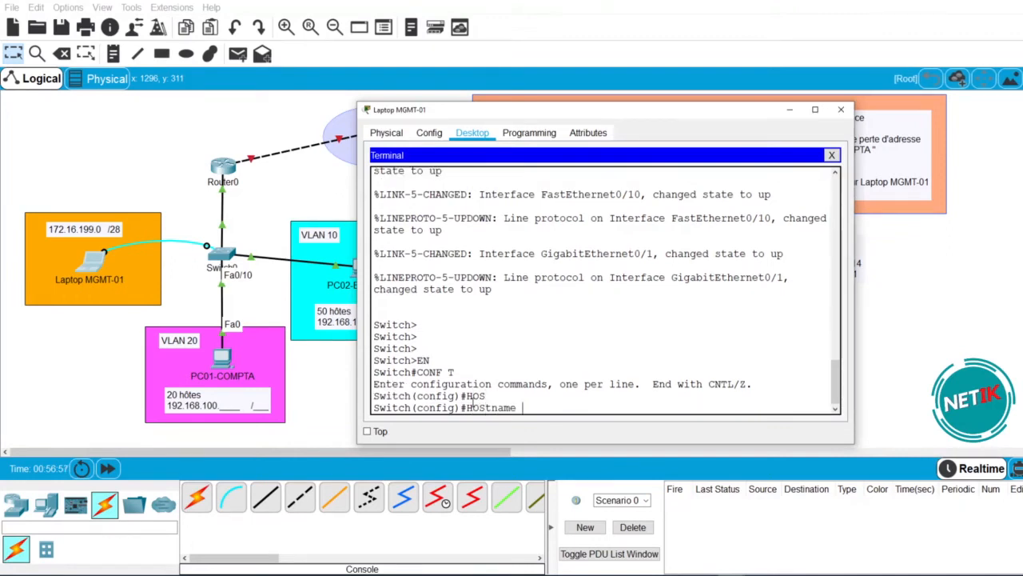
text(SW-01)
key(Return)
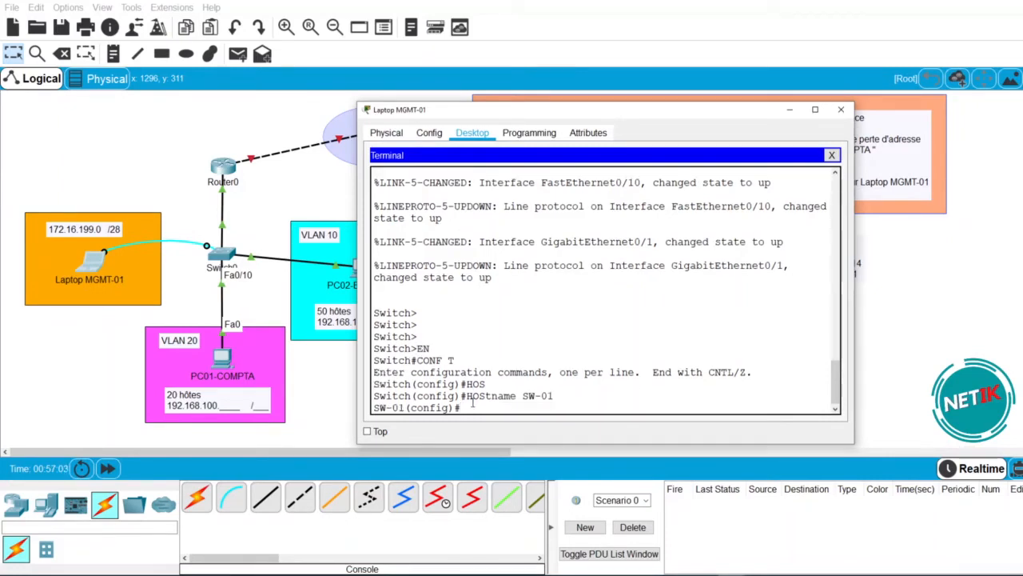
text(NO IP DOMAIN-LO)
key(Tab)
key(Return)
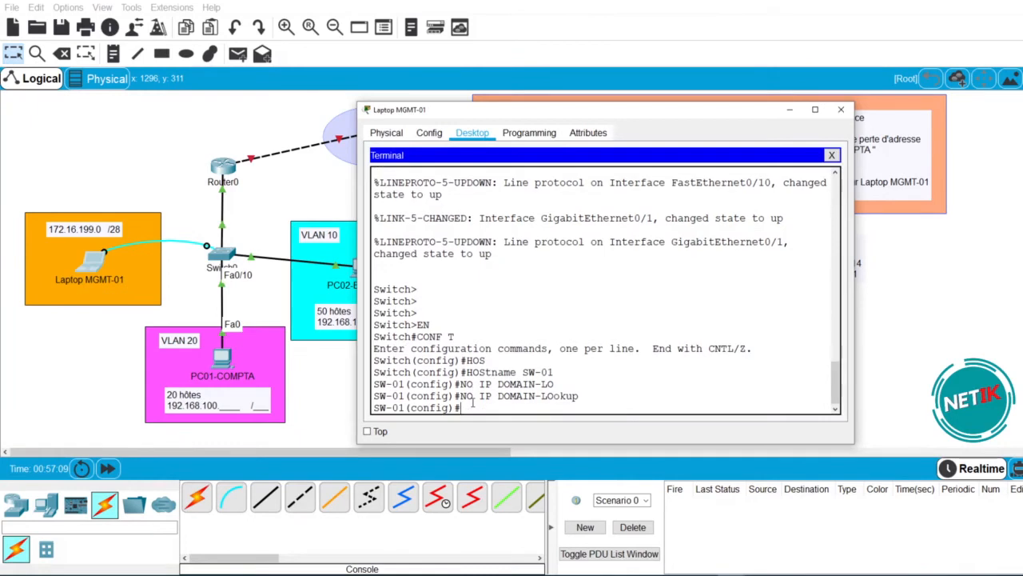
- Create a local username with privilege 15 and a secret password
text(USER)
key(Tab)
text(netik)
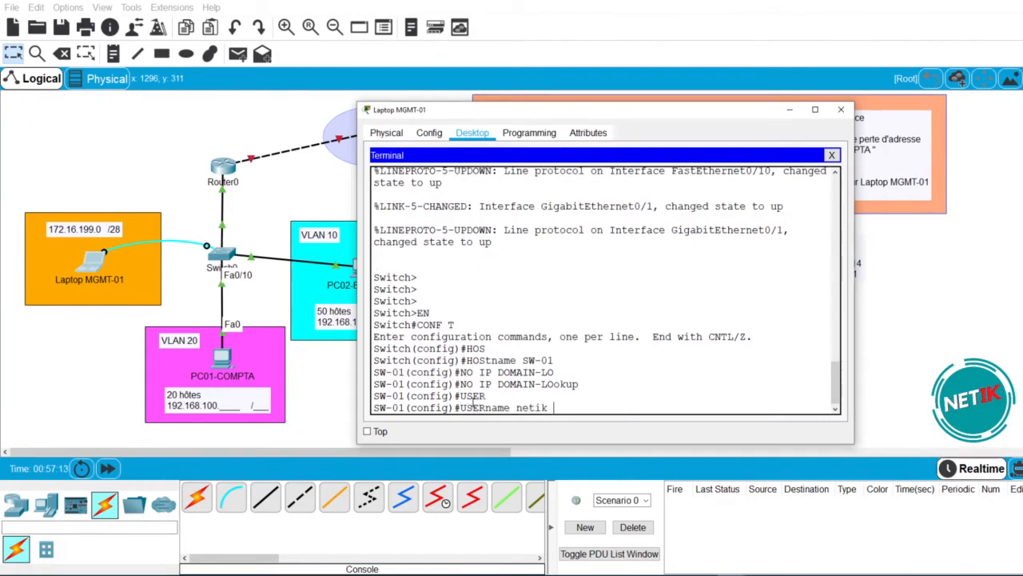
text( pri)
key(Tab)
text(15)
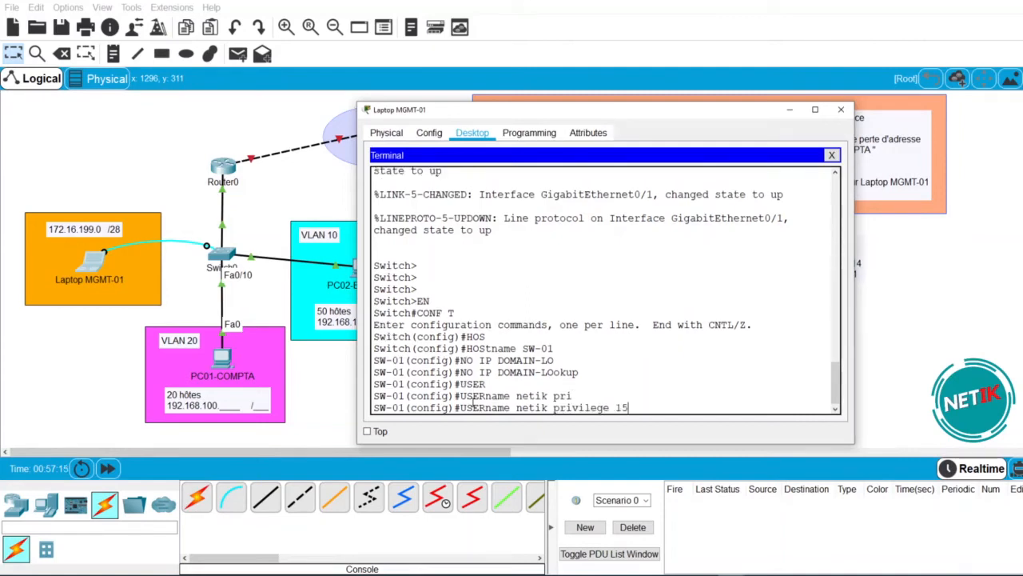
text( sec)
key(Tab)
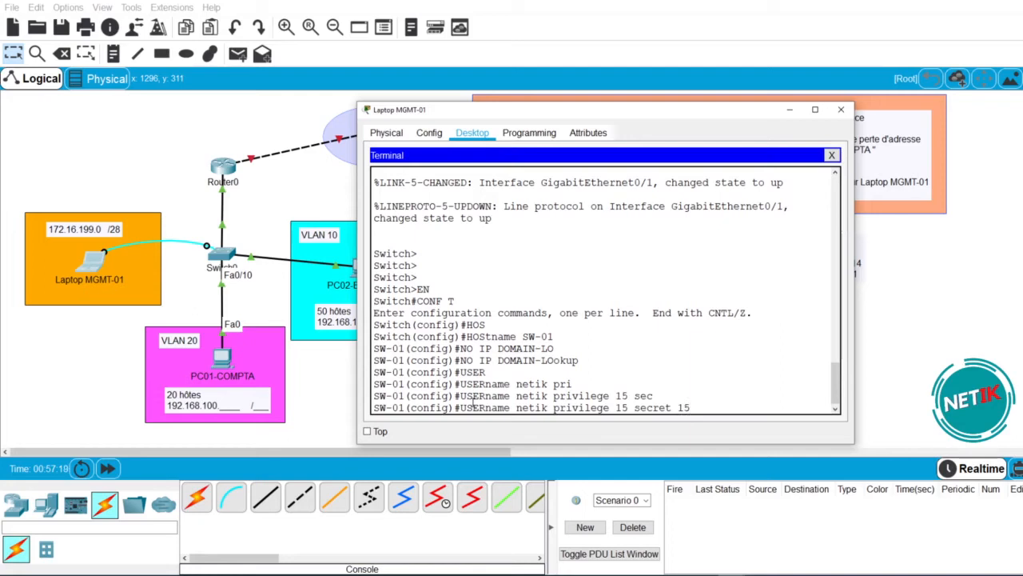
text(netik)
key(Return)
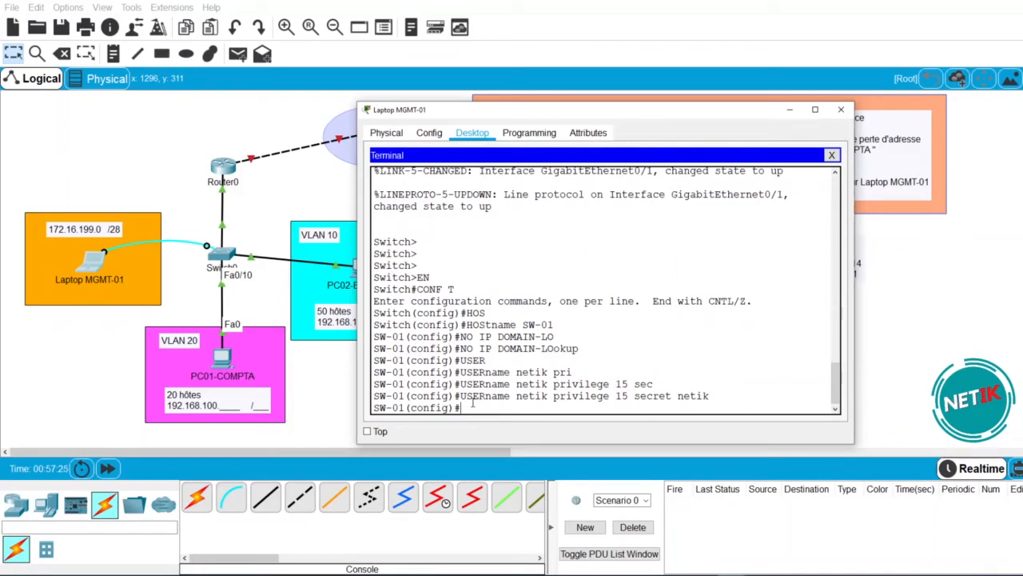
text(linr )
text(e)
key(Tab)
- Set line console 0 to login local, exec-timeout 15 and logging synchronous
text(con)
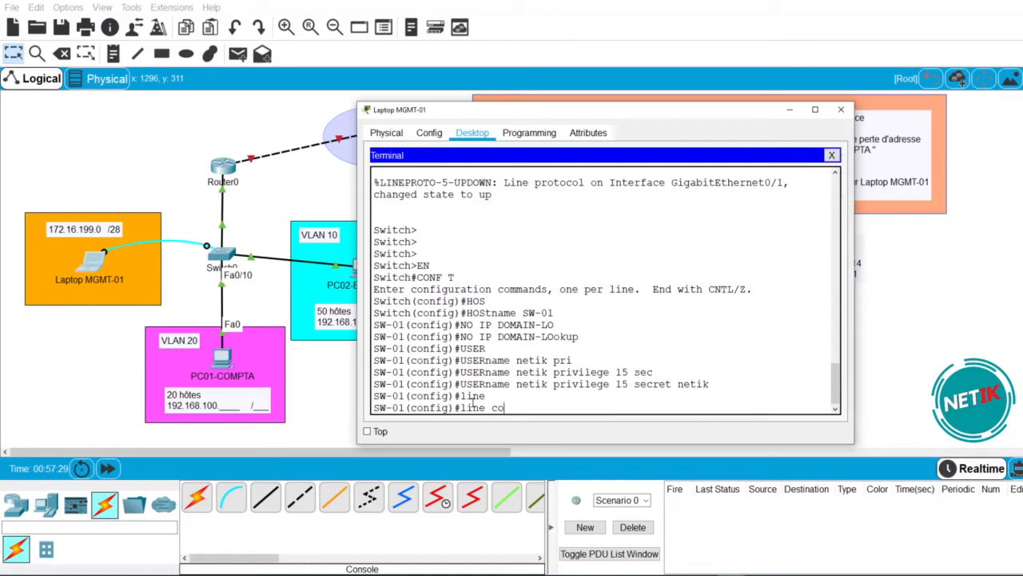
key(Tab)
text(0)
key(Return)
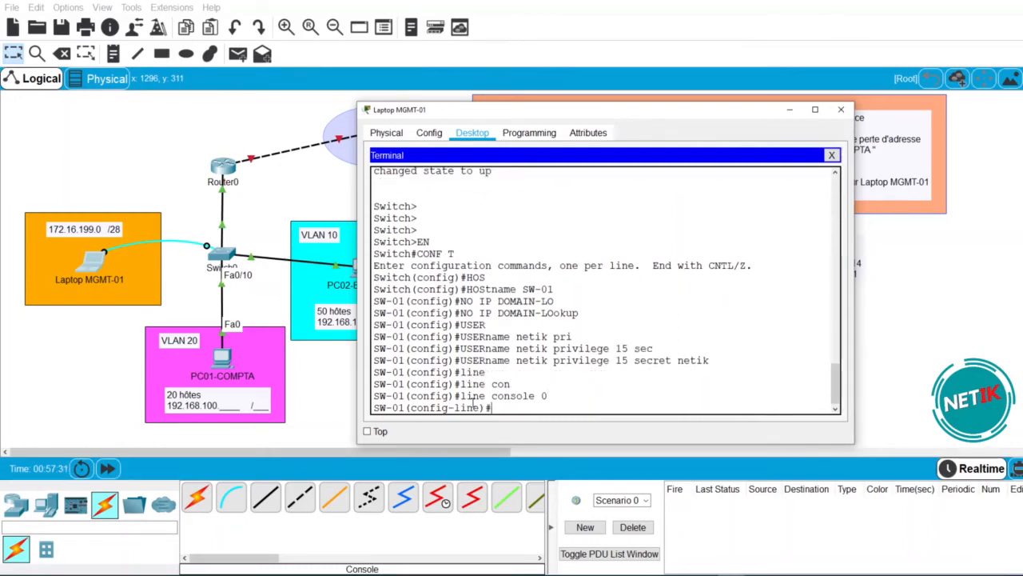
text(logi loc)
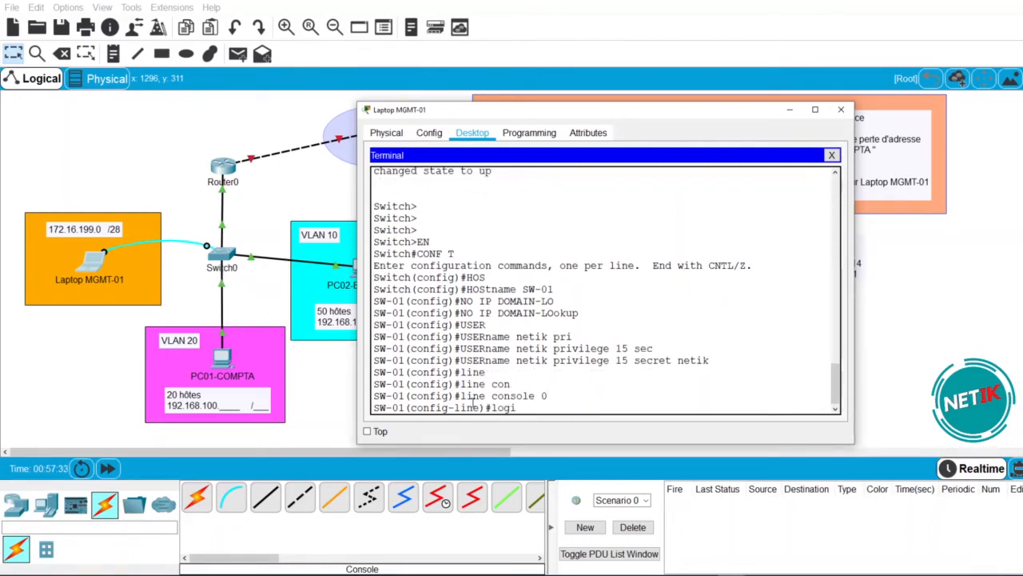
key(Return)
text(exe)
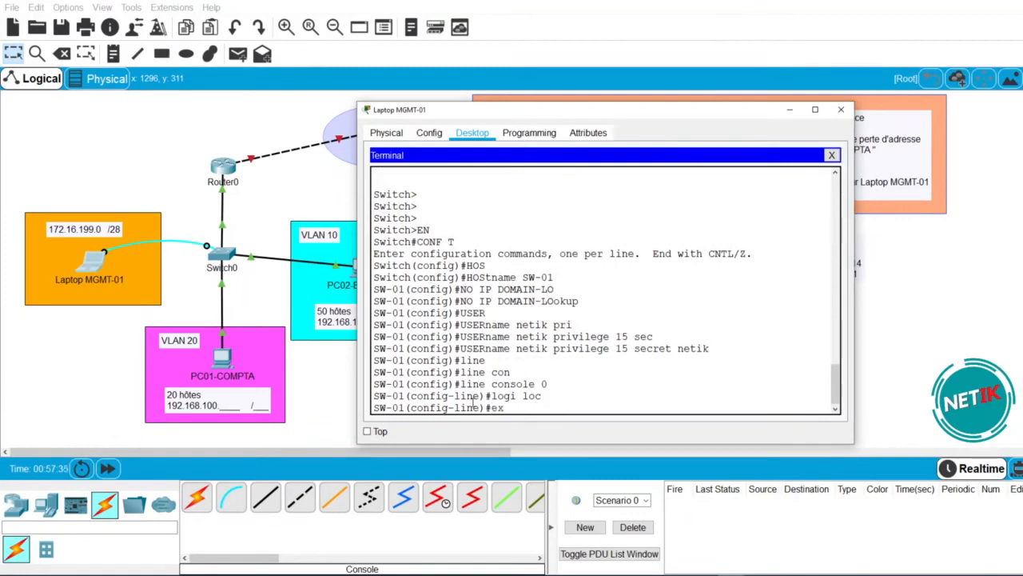
key(Tab)
text(15)
key(Return)
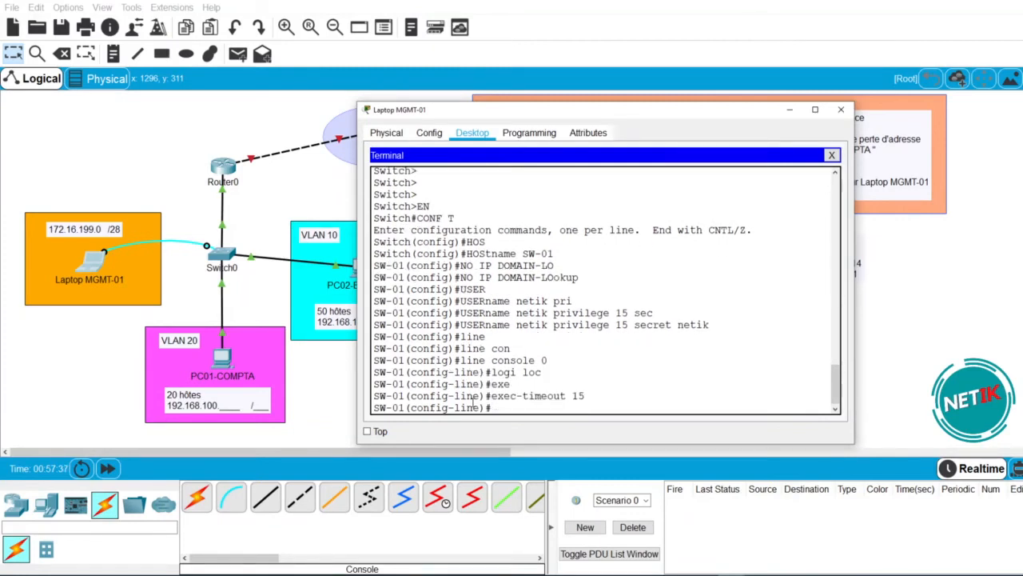
text(logg s)
key(Return)
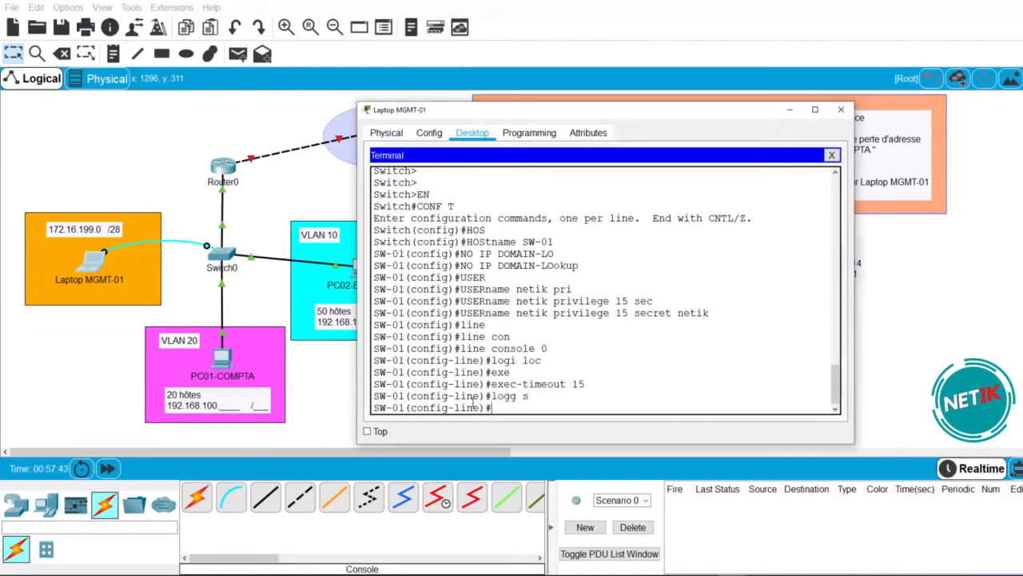
text(exit)
key(Return)
- Set line vty 0 15 to login local, logging synchronous and exec-timeout 15
text(li)
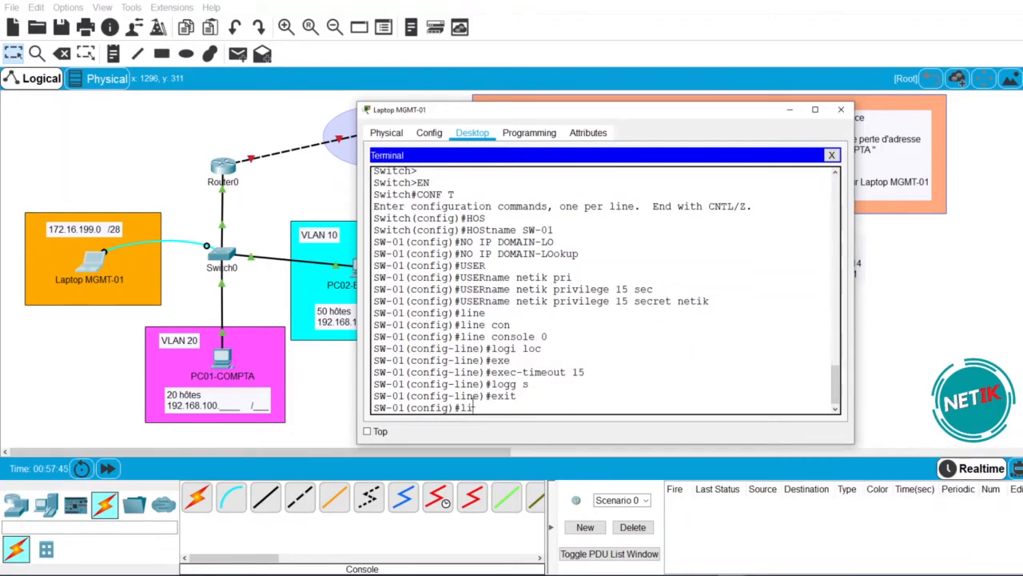
text(ne vty 0 15)
key(Return)
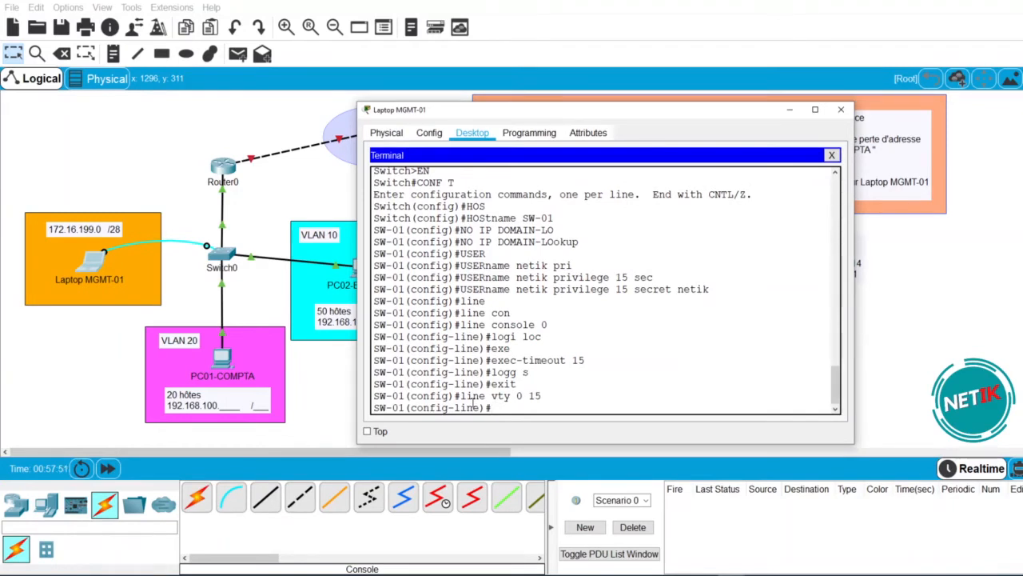
text(logi loc)
key(Return)
text(log)
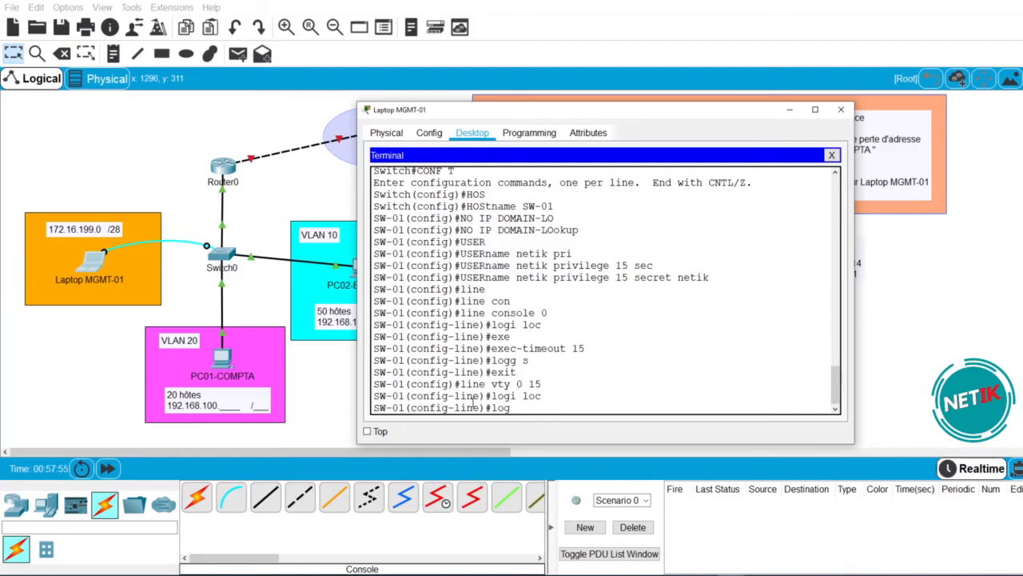
text(g s)
key(Tab)
key(Return)
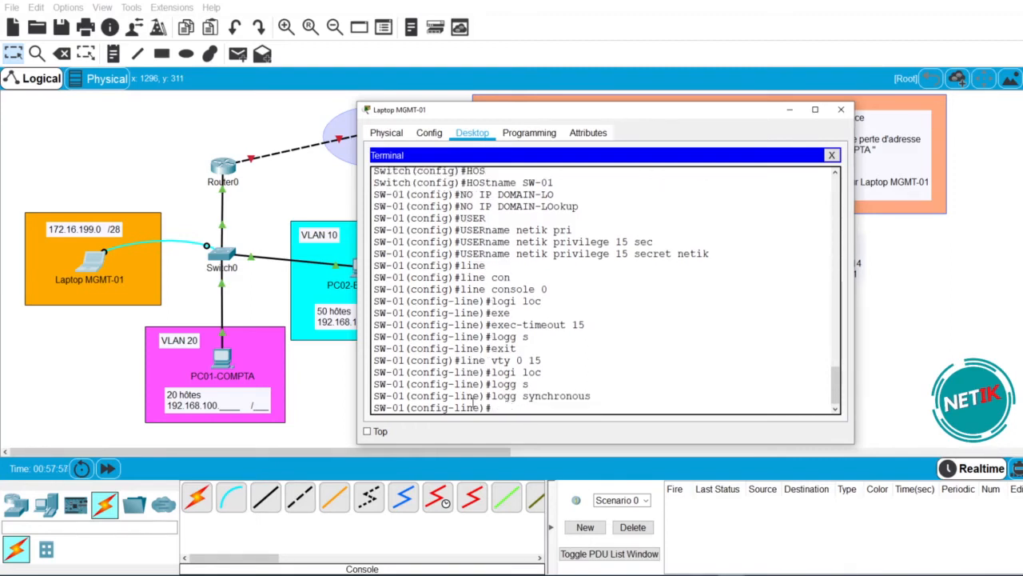
text(ex)
key(Tab)
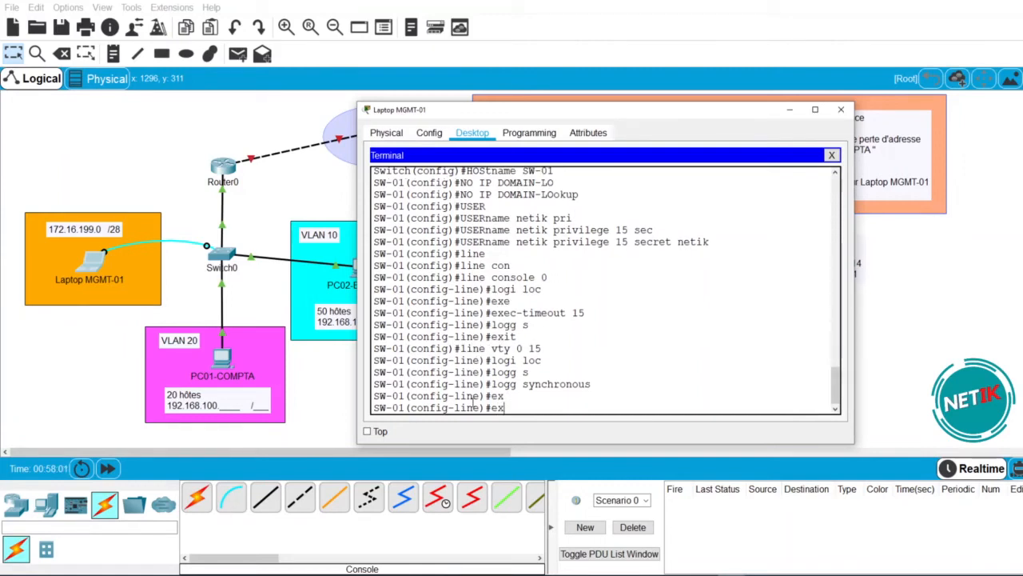
text(e)
key(Tab)
text(15)
key(Return)
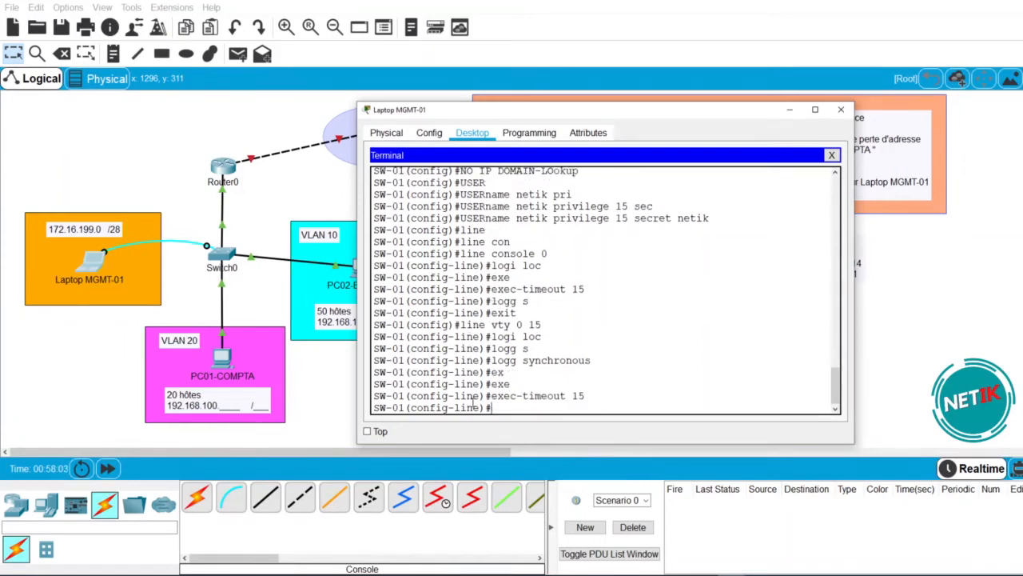
text(exit)
key(Return)
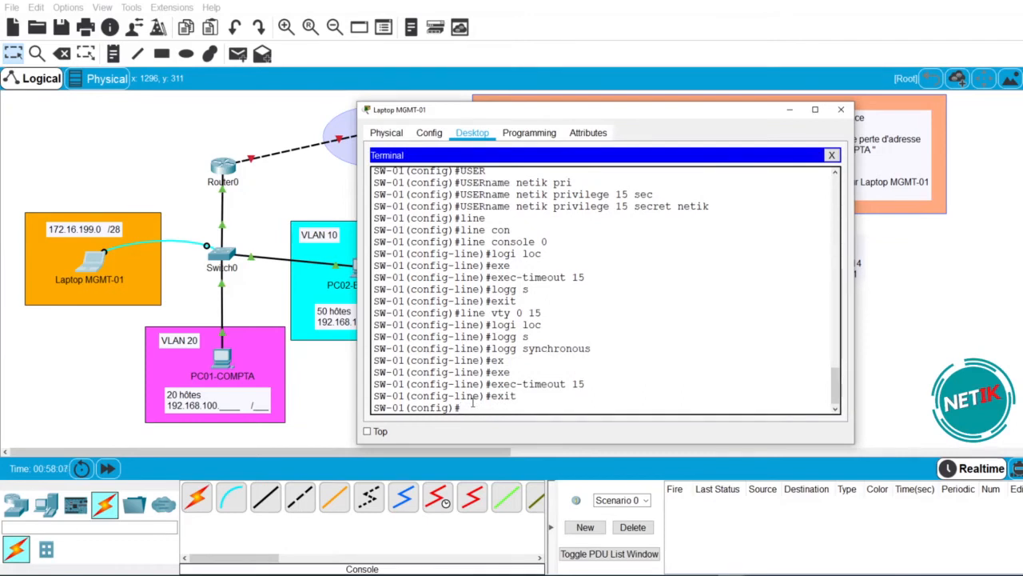
- Enable service password-encryption on SW-01
text(ser)
key(Tab)
text(pas)
key(Tab)
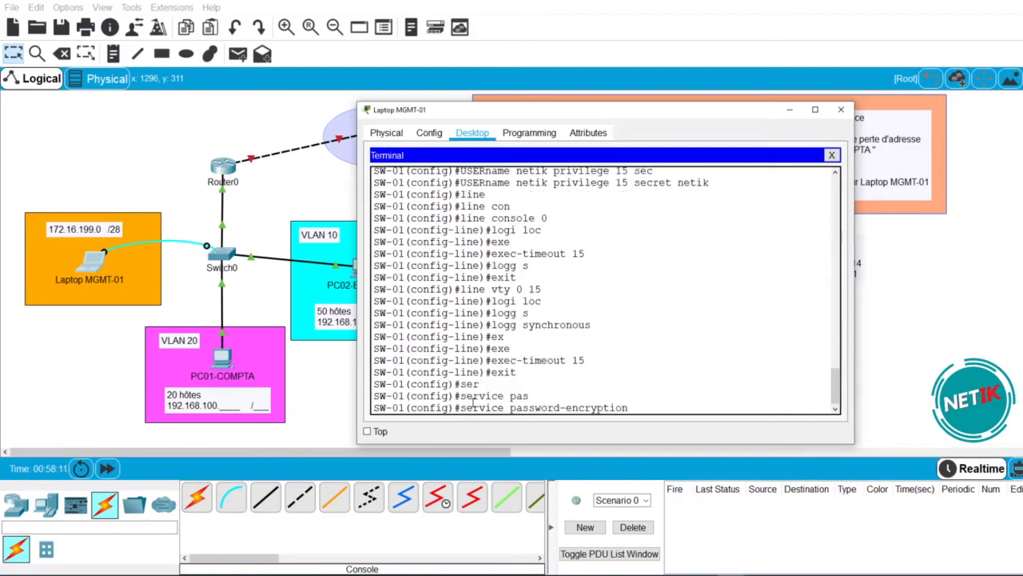
key(Return)
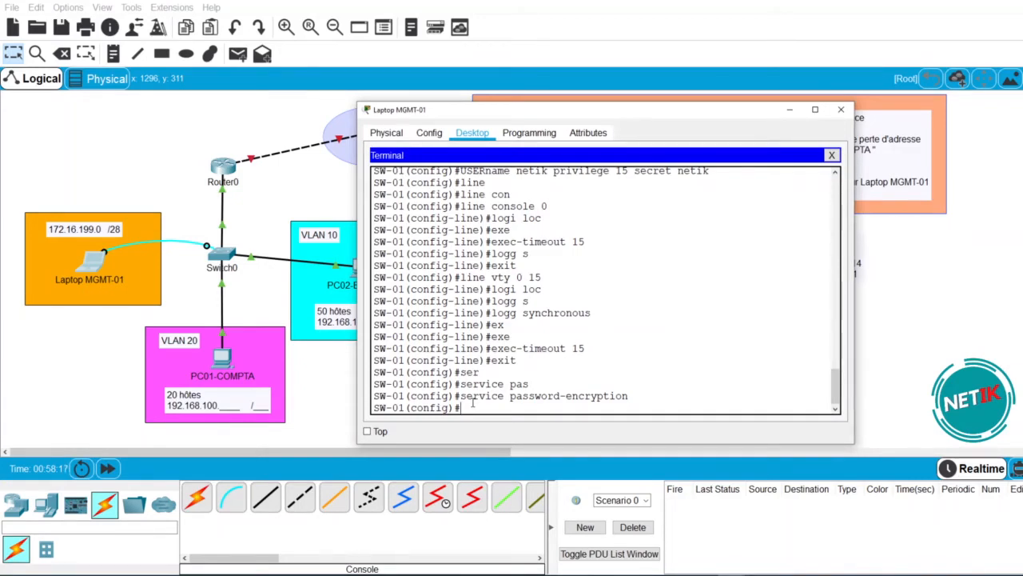
- Select the interface range Fa0/1-24 and Gi0/1-2 and shut those ports down
text(int f0)
key(BackSpace)
text(ra)
key(Tab)
text(f0/1-24)
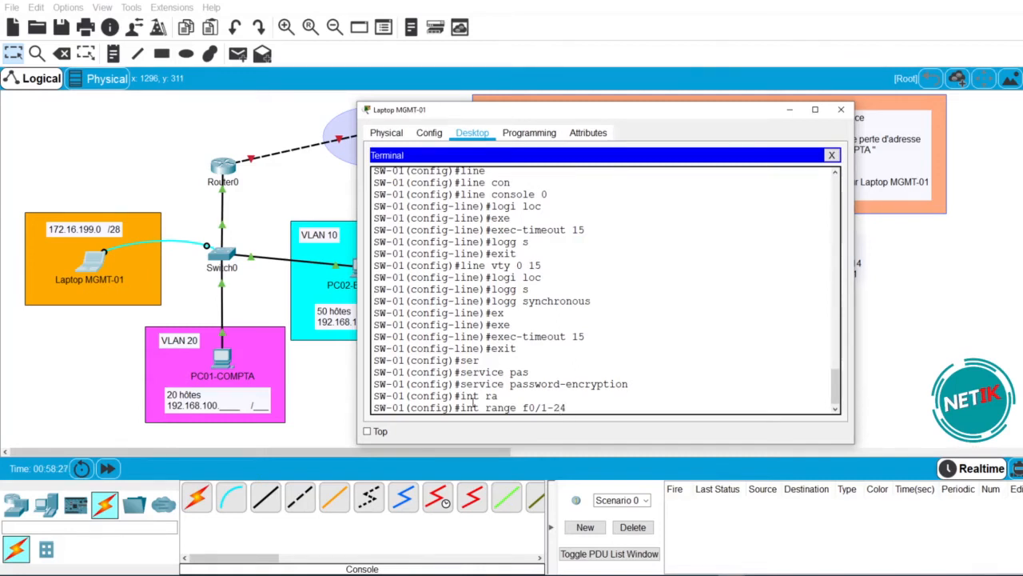
text(?)
text(,g0/1-)
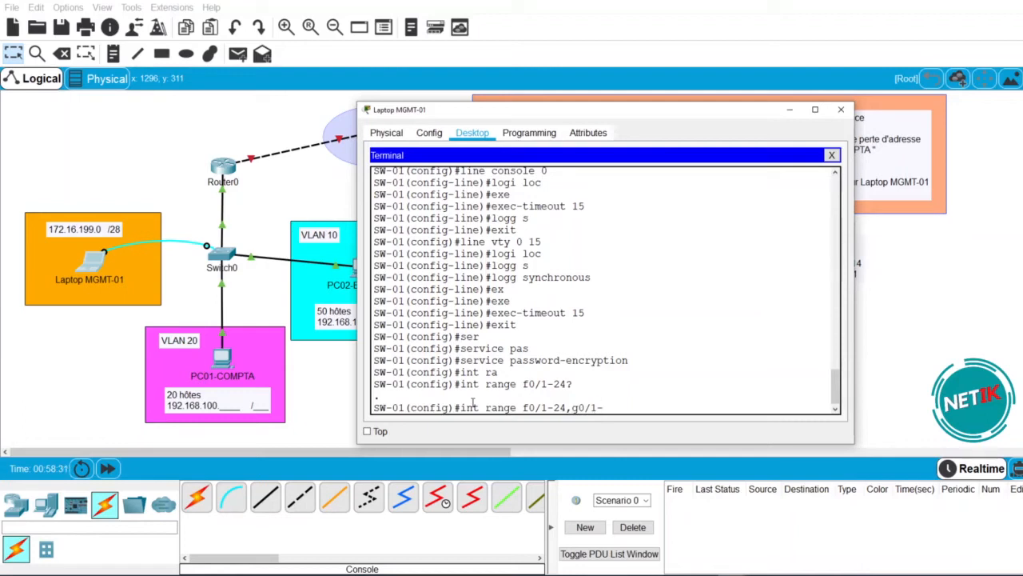
text(2)
key(Return)
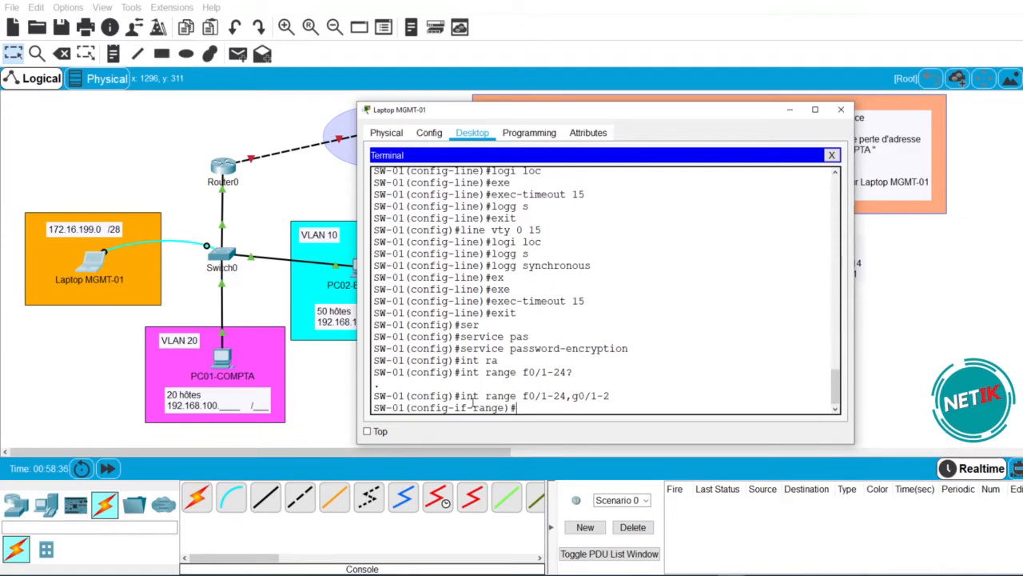
text(shu)
key(Tab)
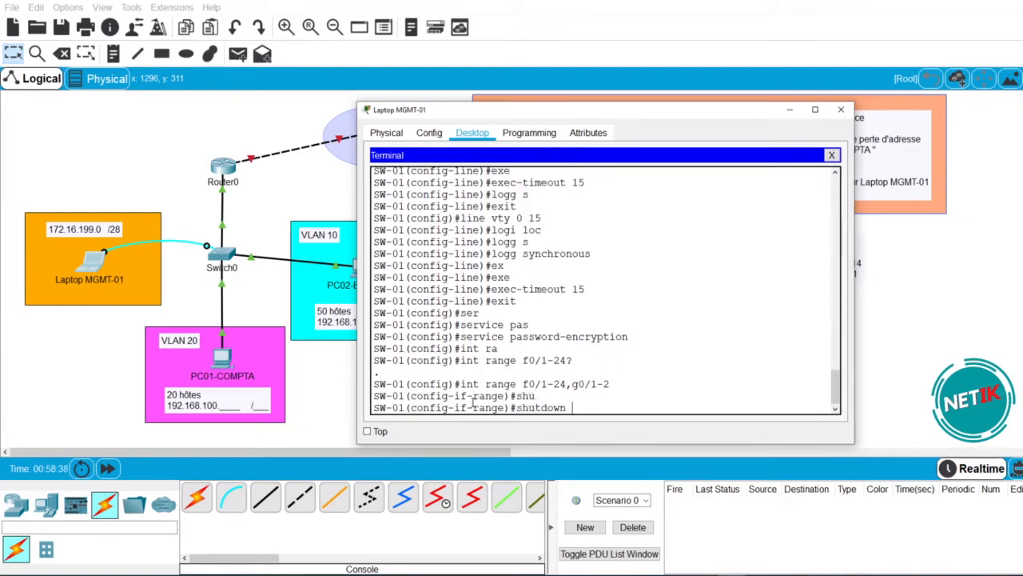
key(Return)
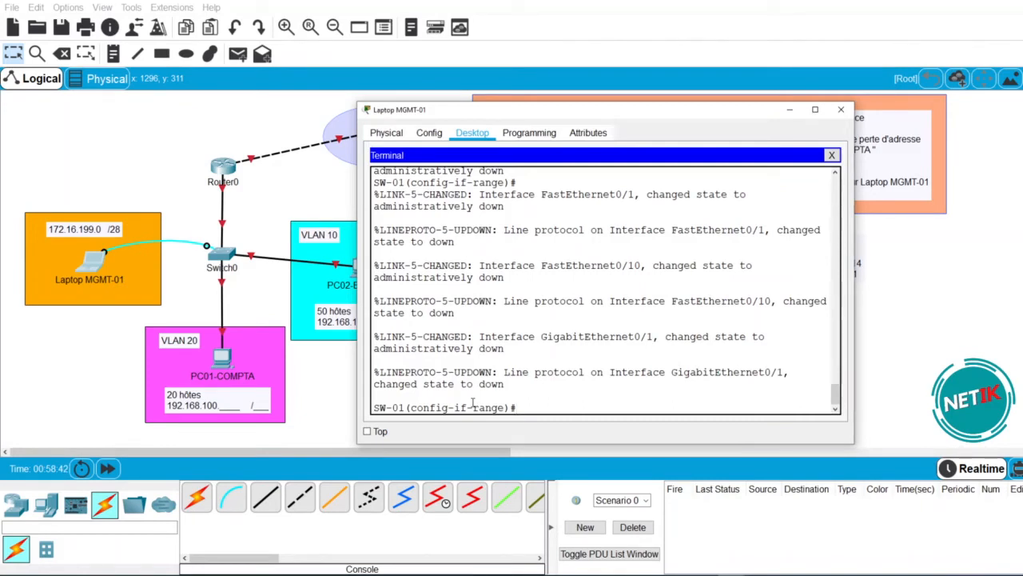
- Describe the selected ports as N.C and set them to switchport mode access
key(Return)
text(des)
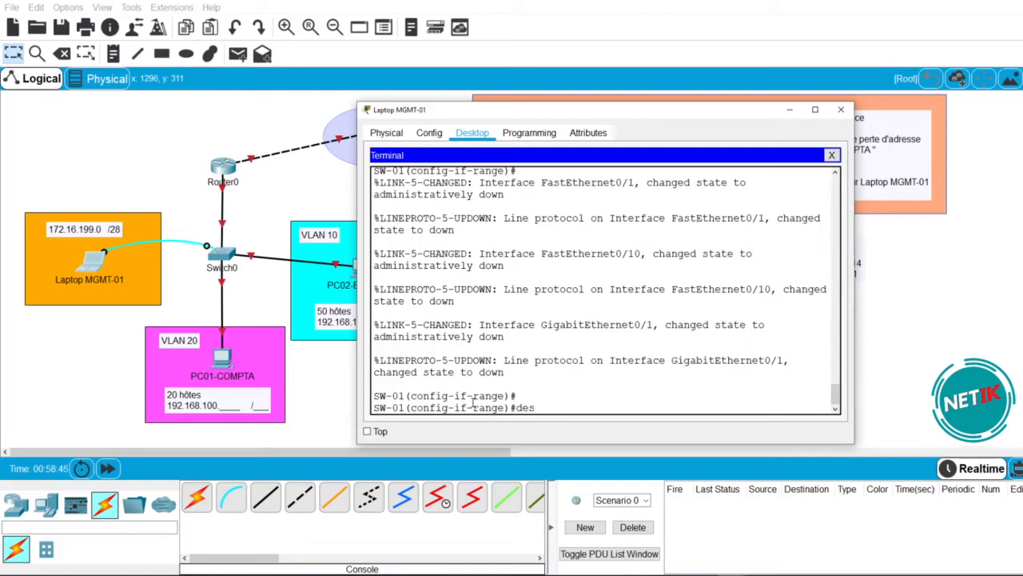
text( n)
text(N.C)
key(Return)
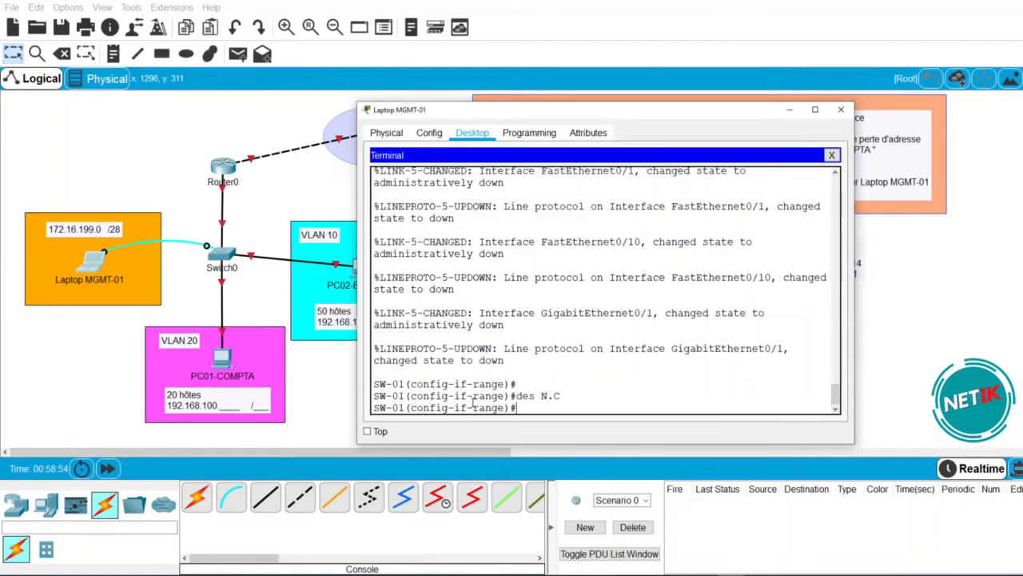
text(SW MO)
key(Tab)
text(ACC)
key(Tab)
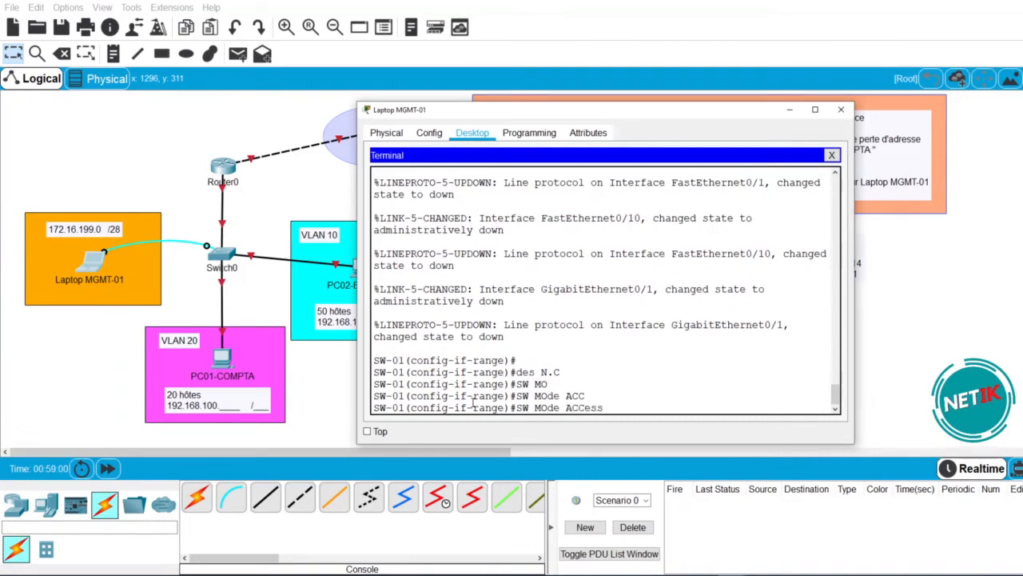
key(Return)
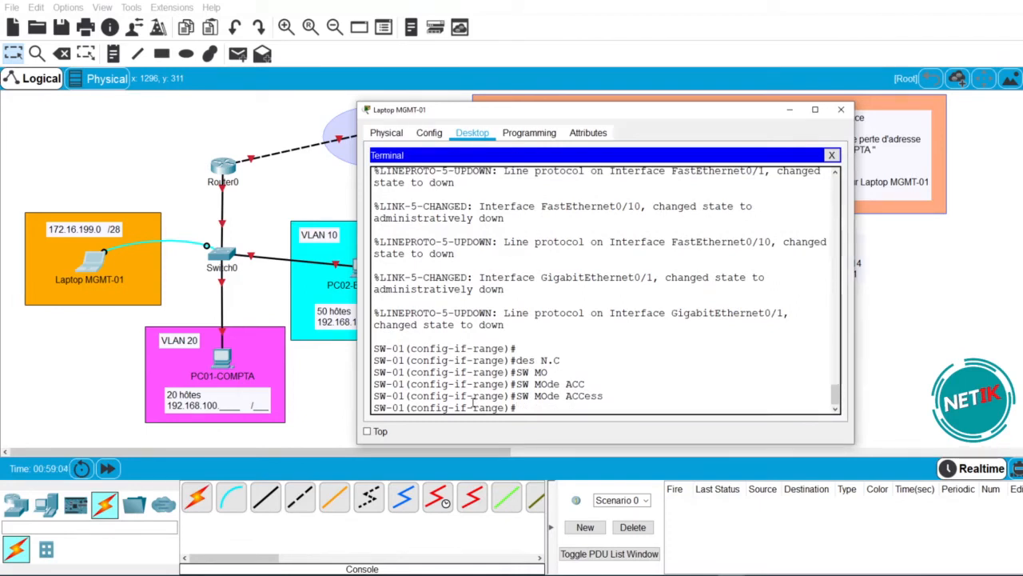
- Page through 'do sh run' to confirm every port is N.C, access mode and shutdown
text(DO SH RUN)
key(Return)
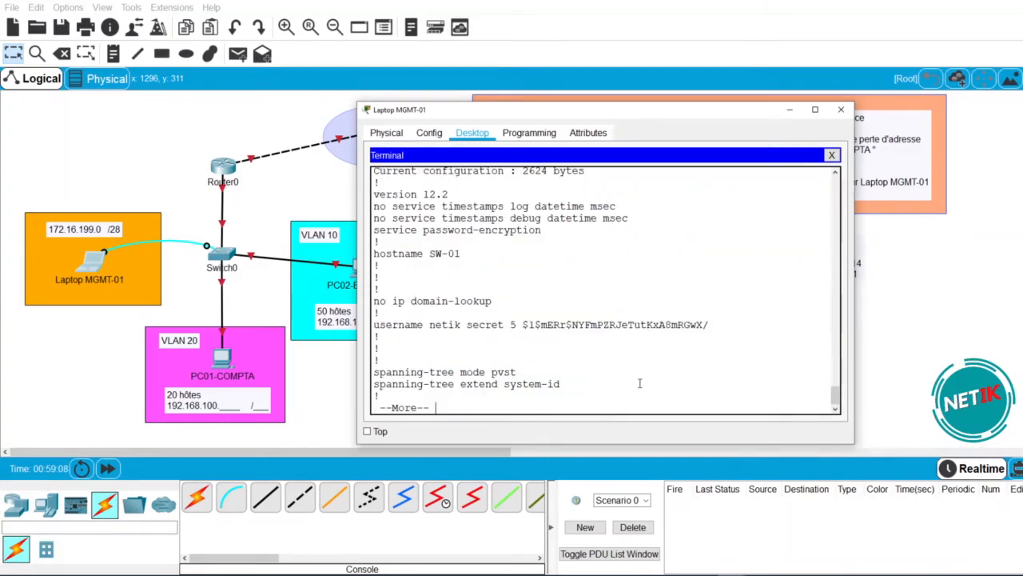
key(space)
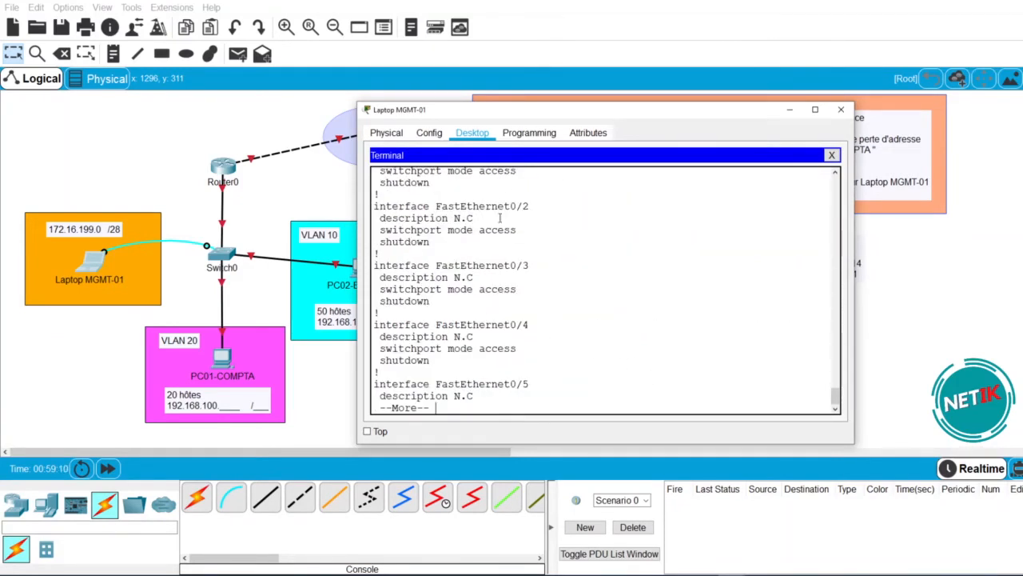
key(space)
key(space)
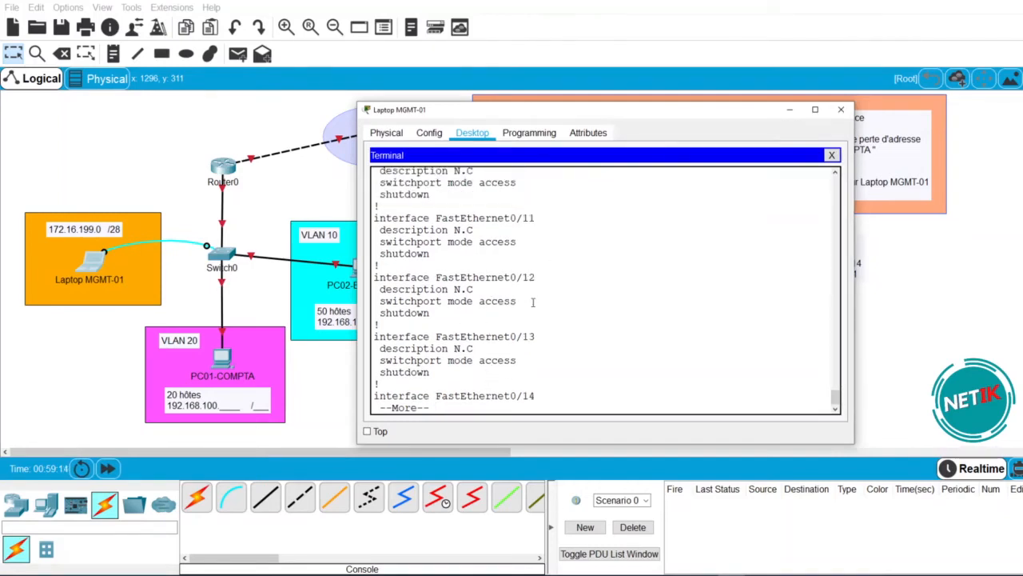
drag(520, 304, 409, 302)
key(space)
key(space)
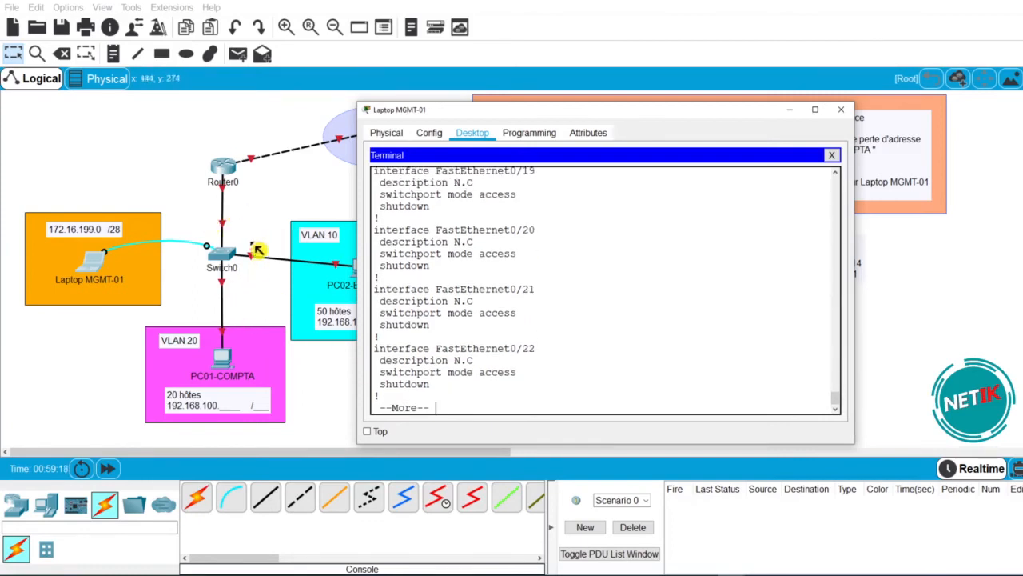
key(space)
key(space)
key(space)
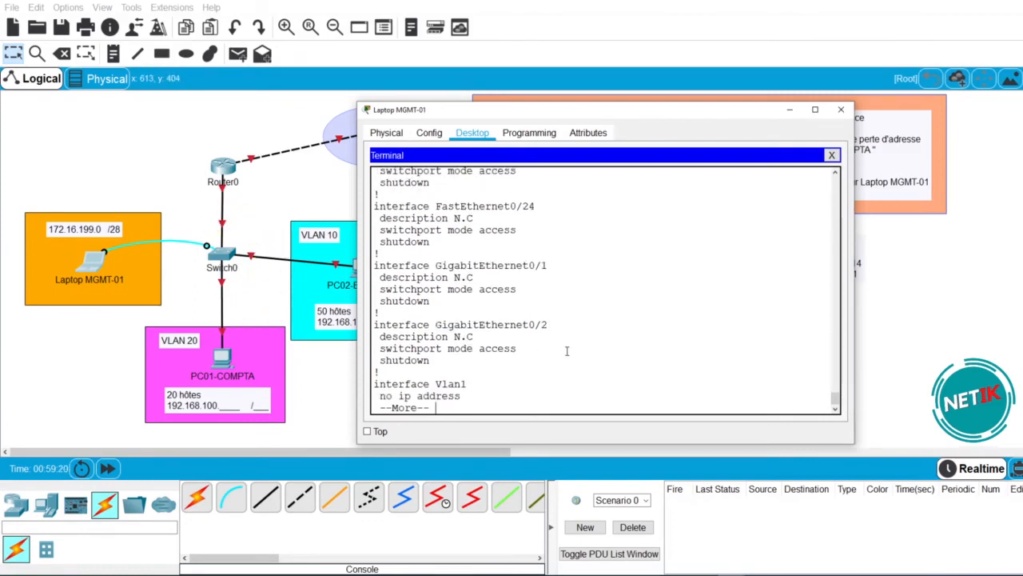
text(EXI)
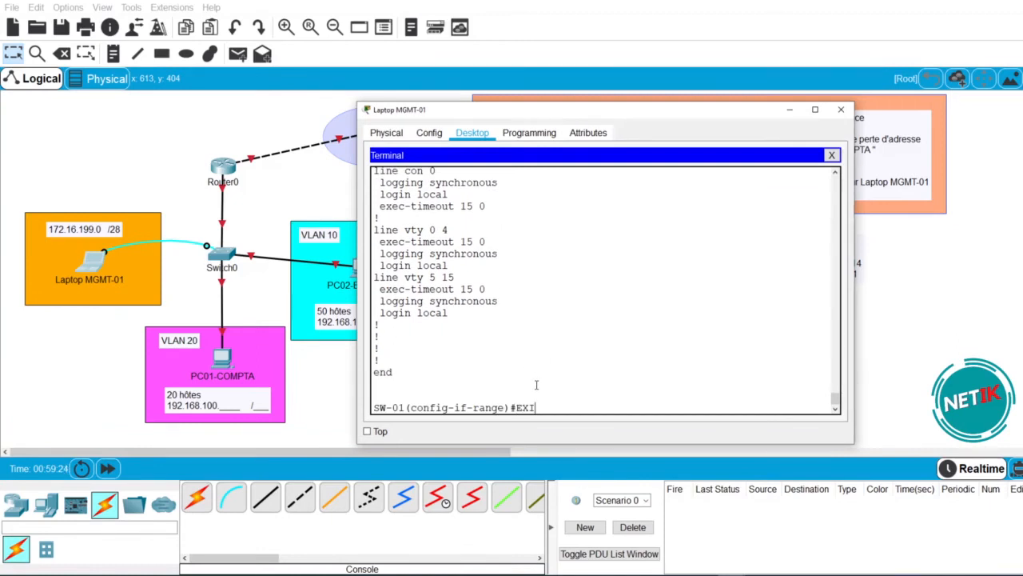
text(T)
- Exit the interface range and verify with 'do sh vlan brief' that VLAN 1 holds every port
key(Return)
key(Return)
text(DO SH VL BRIEF)
key(Return)
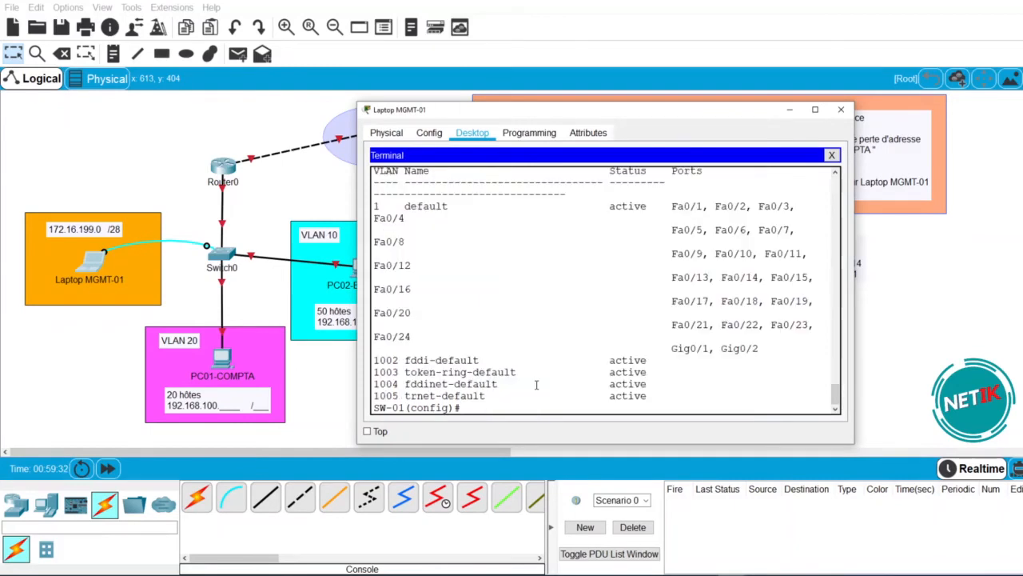
drag(854, 279, 988, 278)
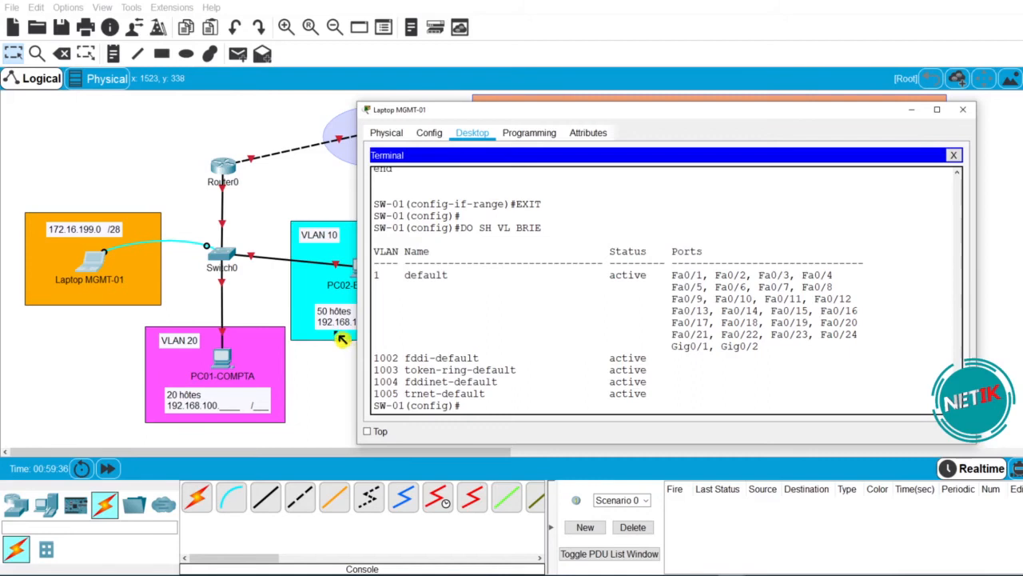
drag(375, 274, 456, 394)
click(377, 277)
drag(760, 349, 374, 275)
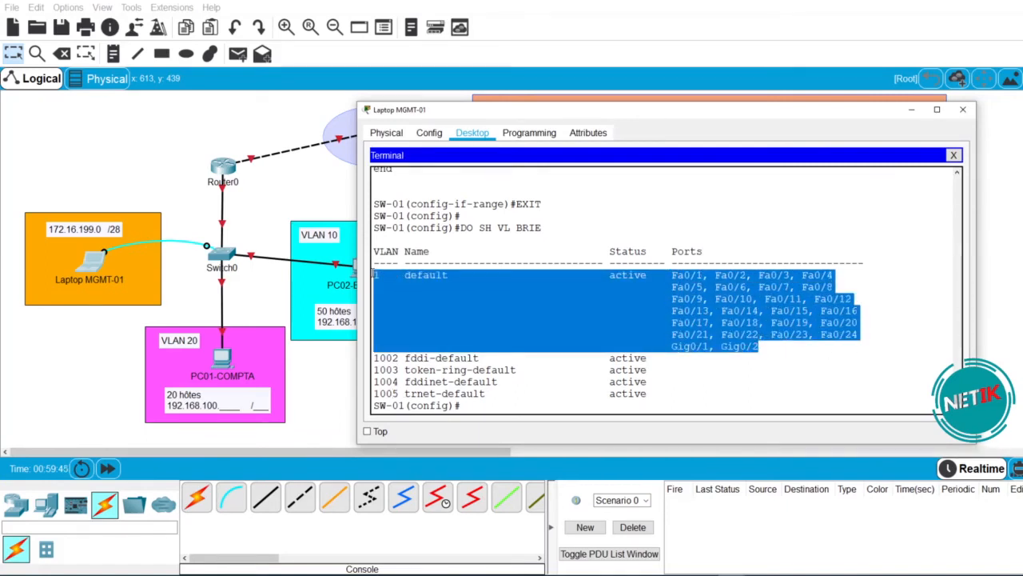
click(530, 390)
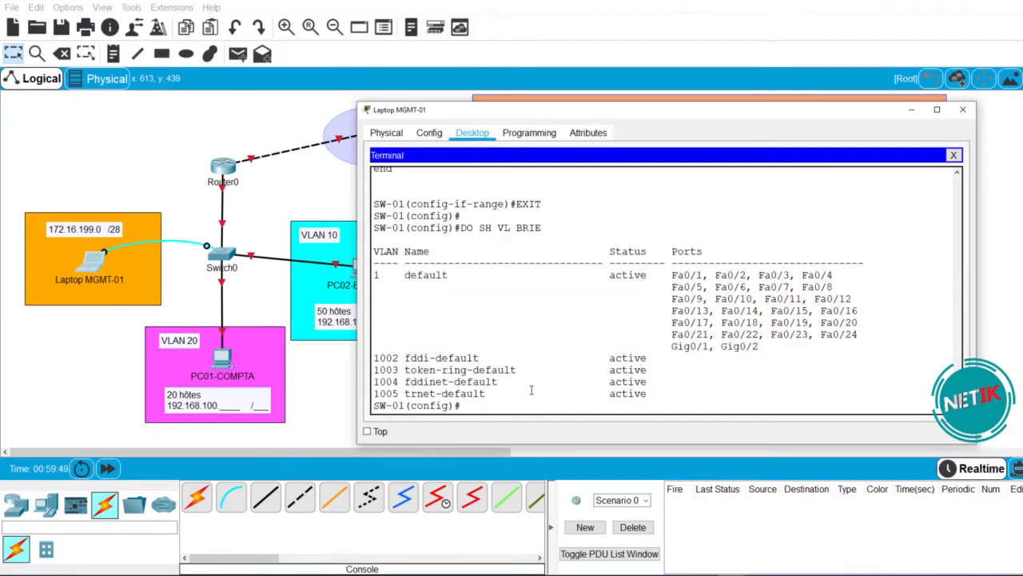
drag(769, 361, 367, 274)
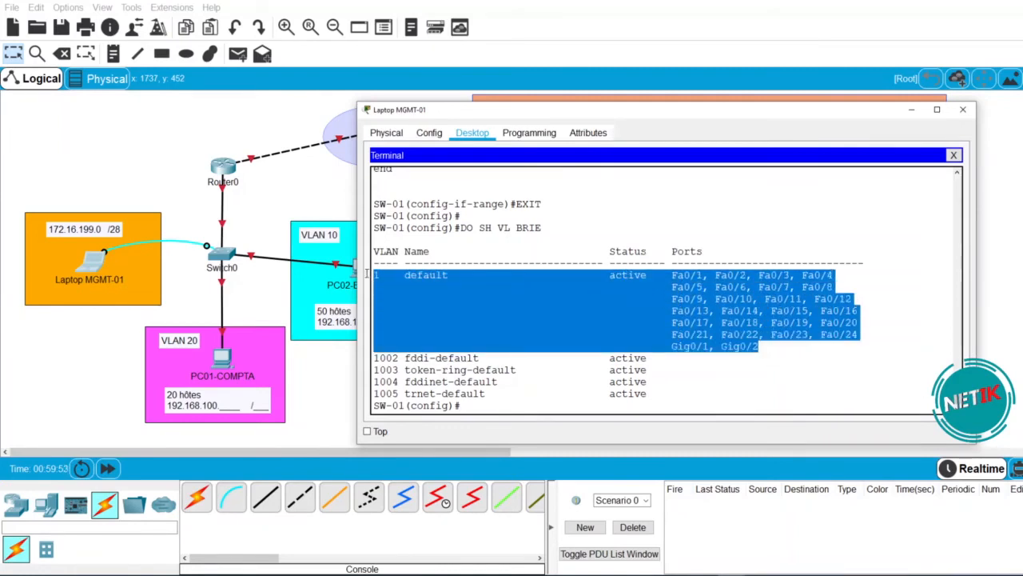
click(566, 399)
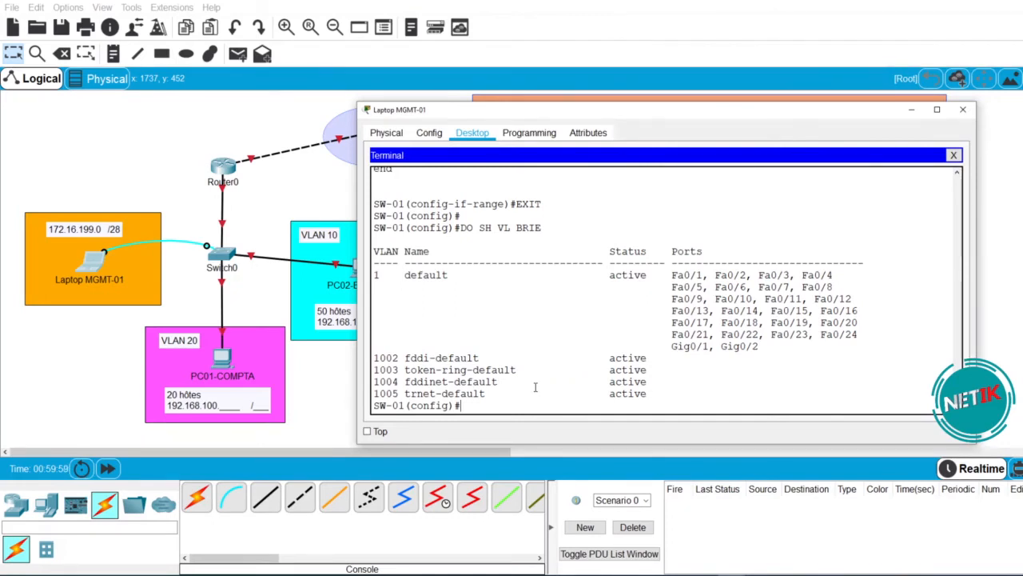
text(VLAN)
key(Tab)
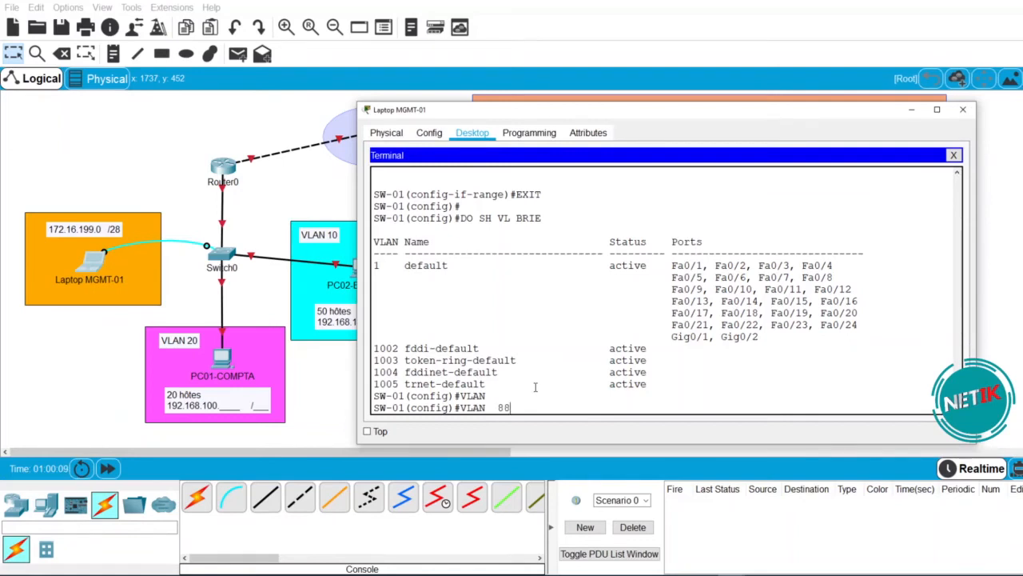
- Create VLAN 88 named NON_USED and return to global configuration
key(Return)
text(NA)
key(Tab)
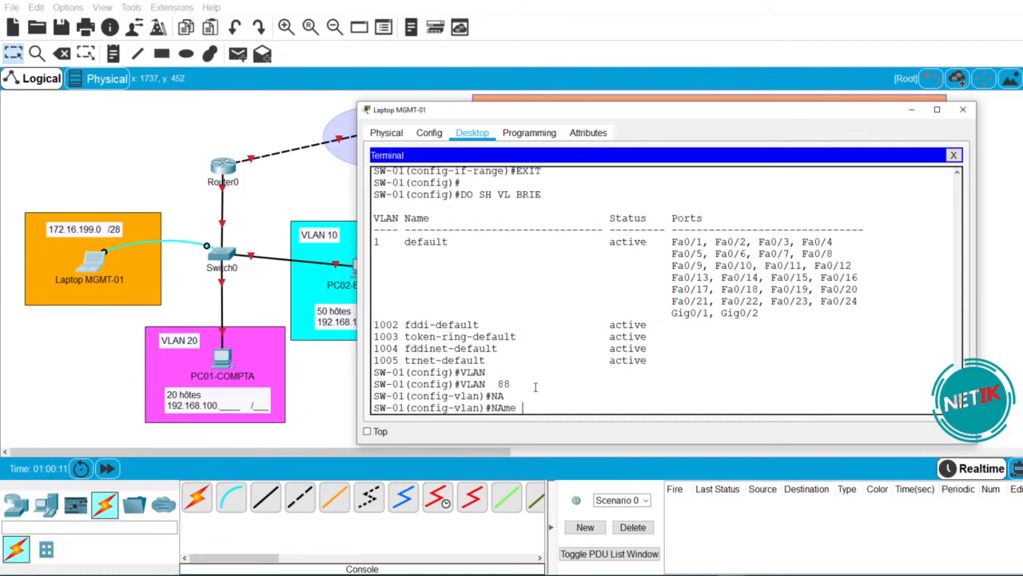
text(NON_USED)
key(Return)
text(EXI)
key(BackSpace)
key(BackSpace)
key(BackSpace)
text(EXIT)
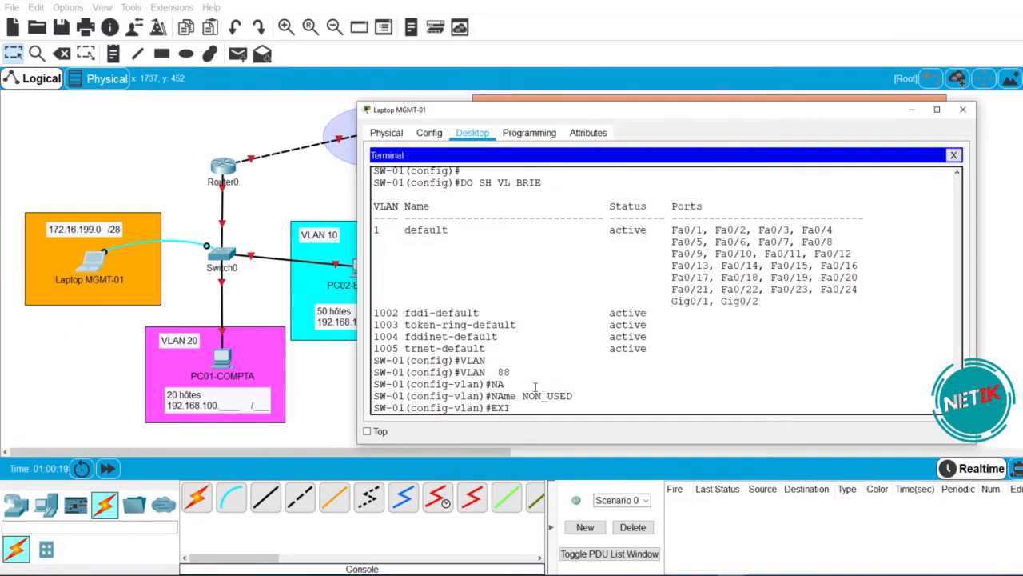
key(Return)
- Create VLAN 10 named EMPLOYE
text(VLA)
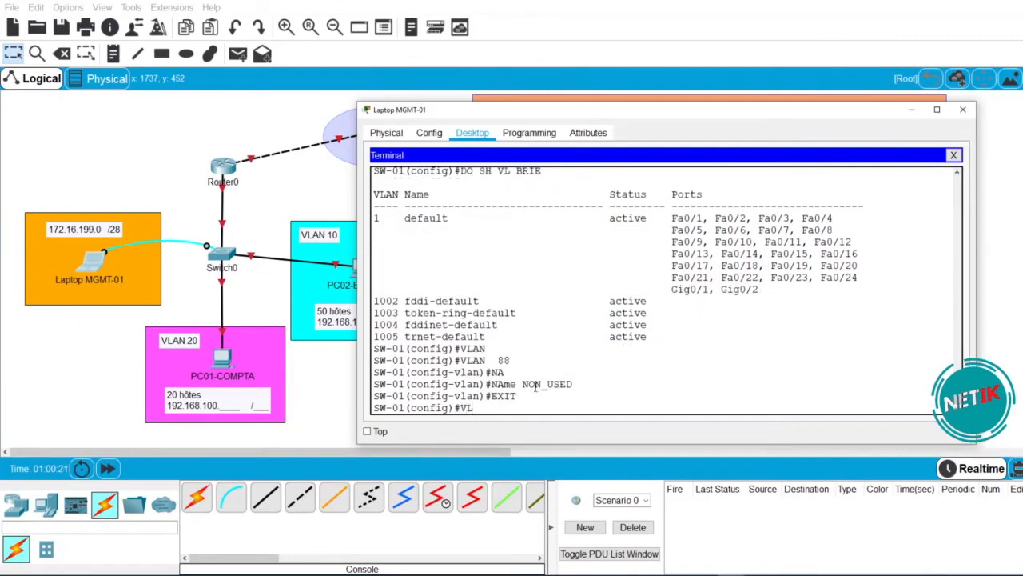
key(Tab)
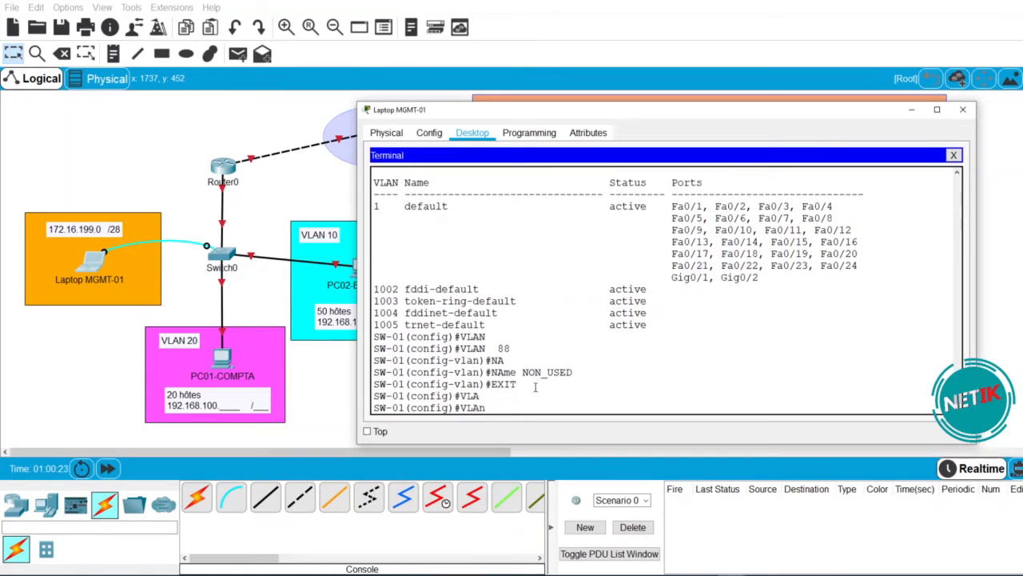
text(10)
key(Return)
text(NA)
key(Tab)
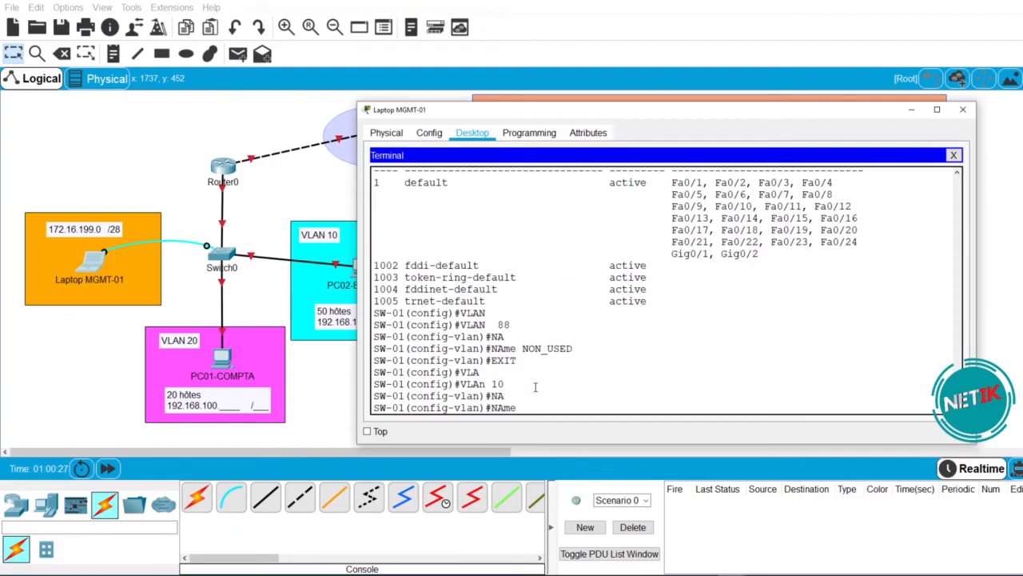
text(EMPLOYE)
key(Return)
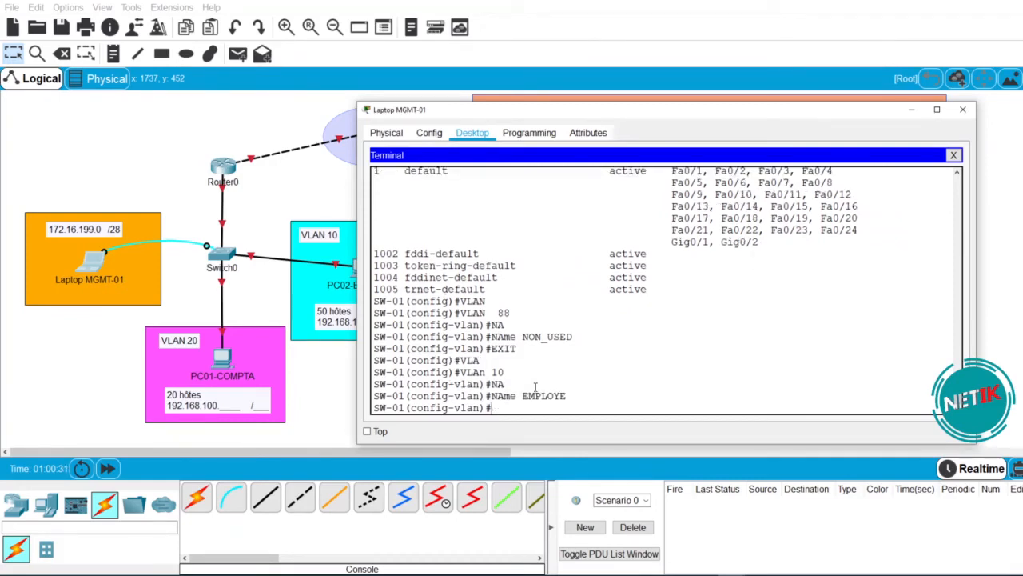
- Create VLAN 20 named COMPTA
text(VLAN 20)
key(Return)
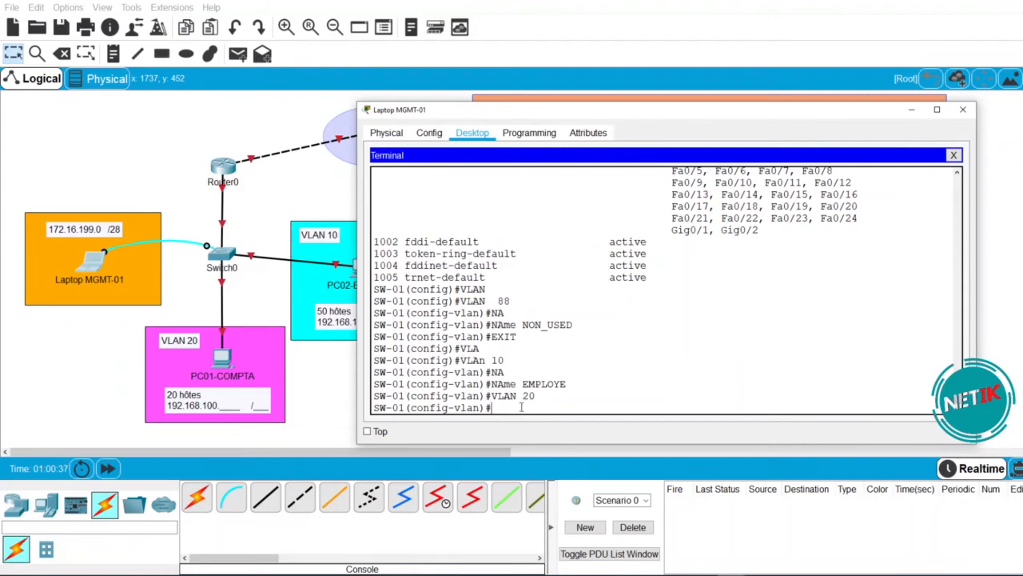
text(NA)
key(Tab)
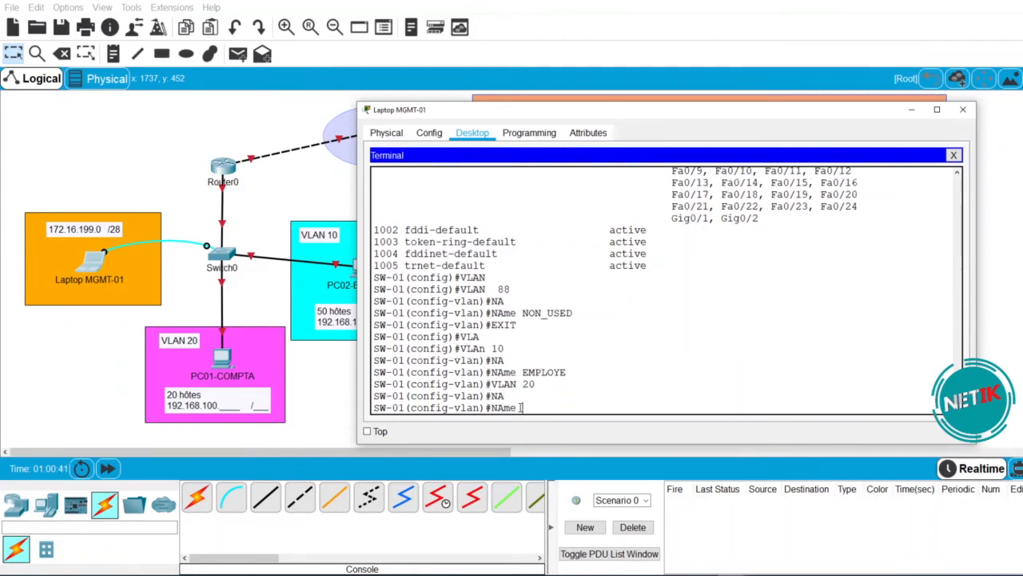
text(COMPTA)
key(Return)
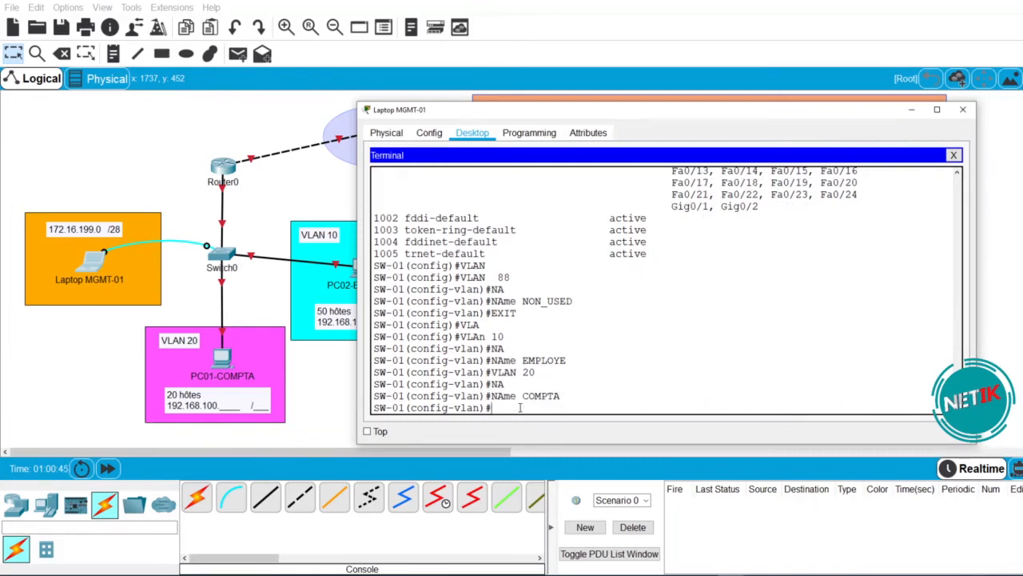
- Create VLAN 199 named MGMT and display the VLAN brief with DO SH VL BRI
text(VLAN 199)
key(Return)
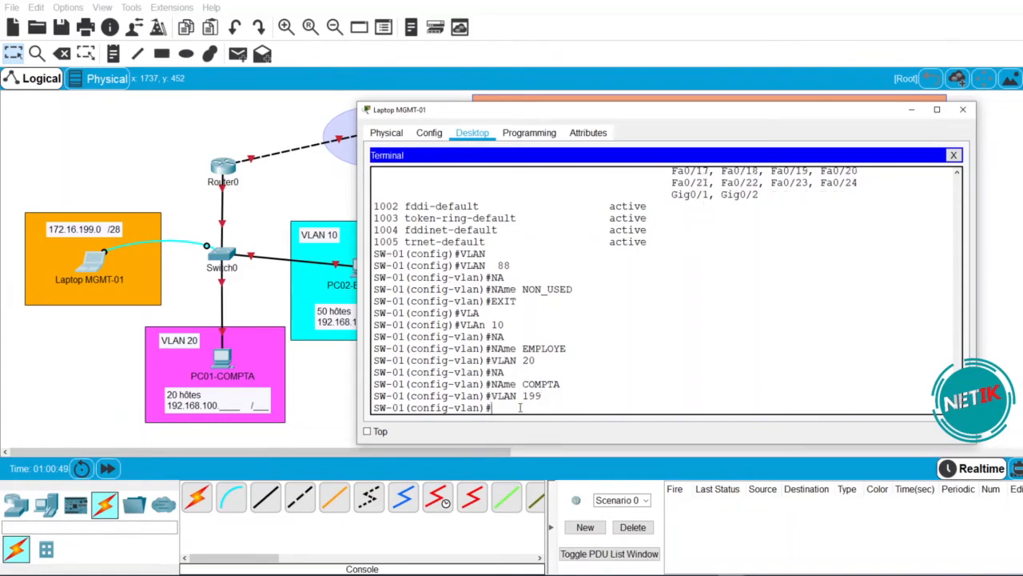
text(NAM)
key(Tab)
text(MGMT)
key(Return)
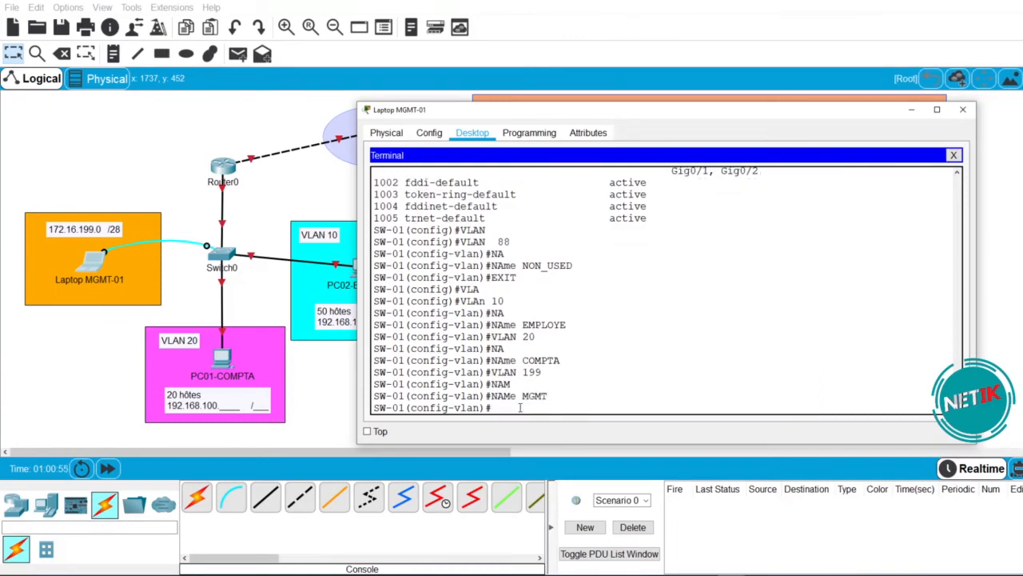
text(DO SH VL BRI)
key(Return)
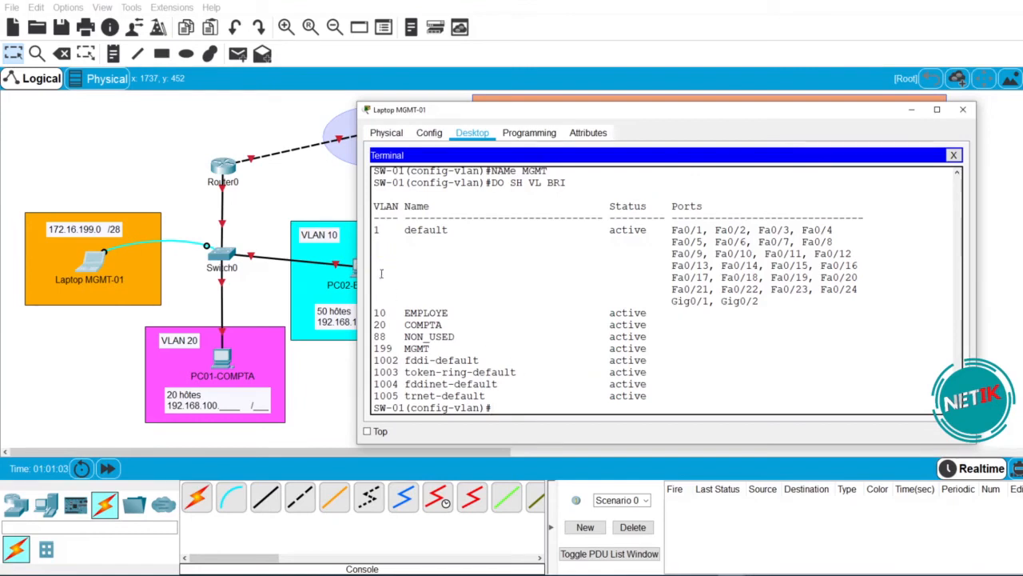
- Check the rows for VLANs 10, 20, 88 and 199, and confirm VLAN 1 still holds every port
drag(373, 312, 450, 313)
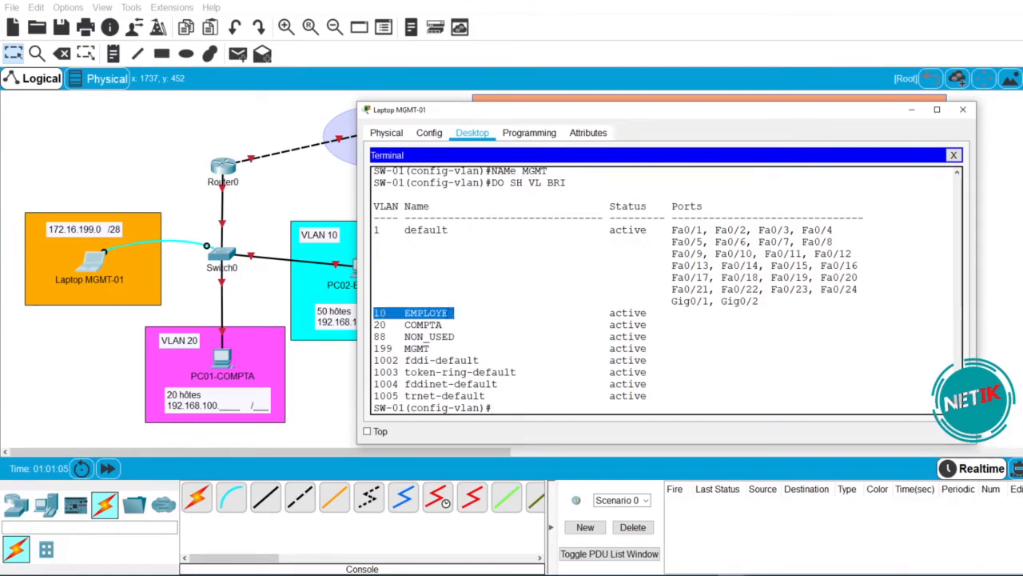
drag(375, 324, 459, 326)
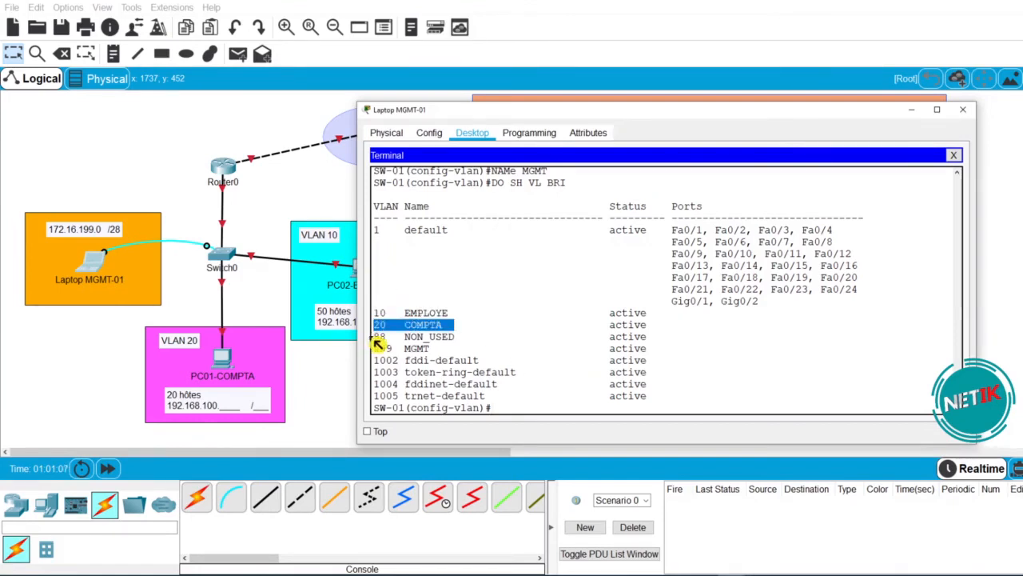
drag(373, 335, 464, 339)
drag(374, 348, 430, 348)
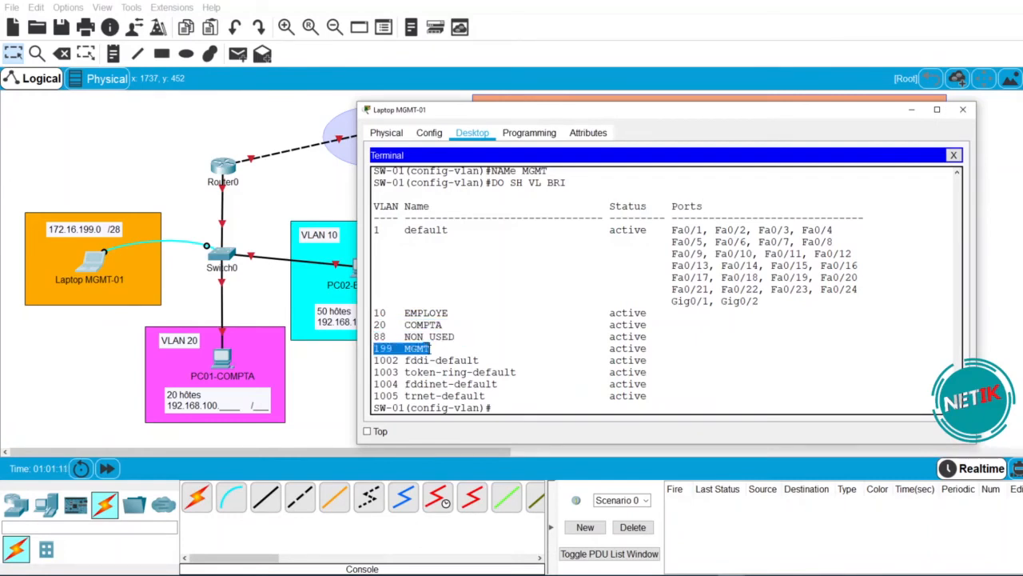
click(751, 303)
drag(755, 303, 376, 230)
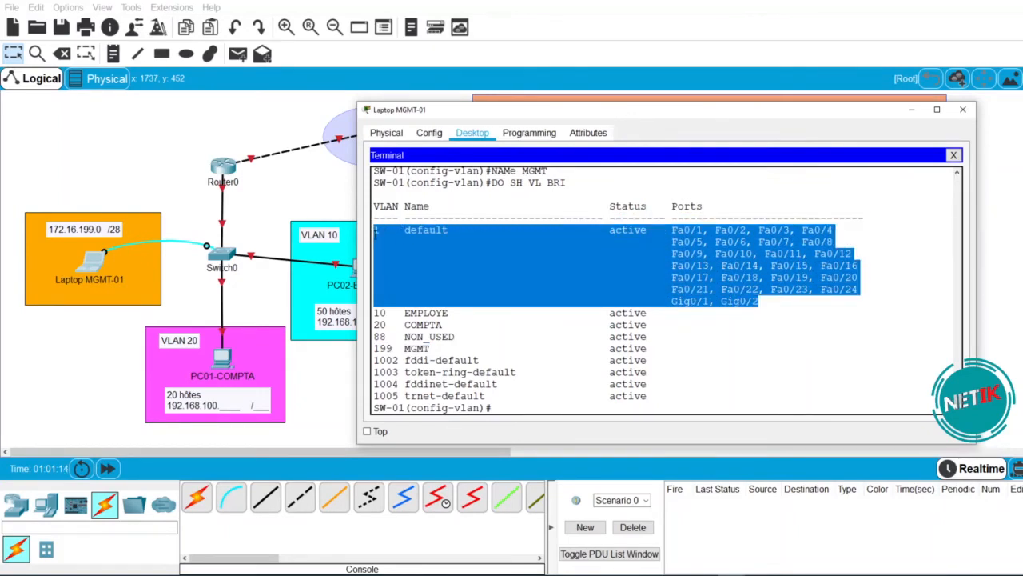
click(416, 337)
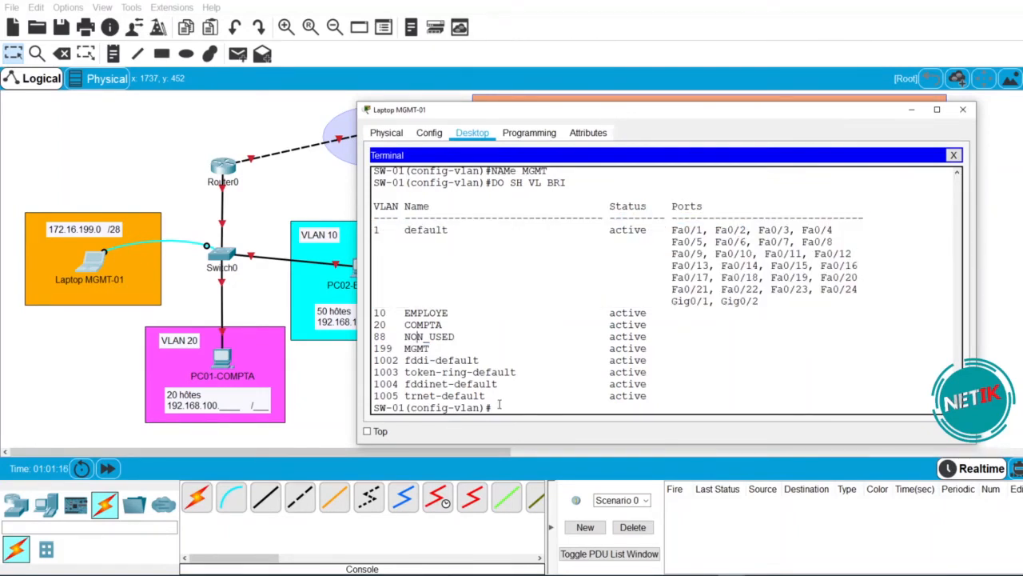
- Select the interface range Fa0/1-24 and Gi0/1-2 from global configuration
text(EXIT)
key(Return)
text(INT RAN)
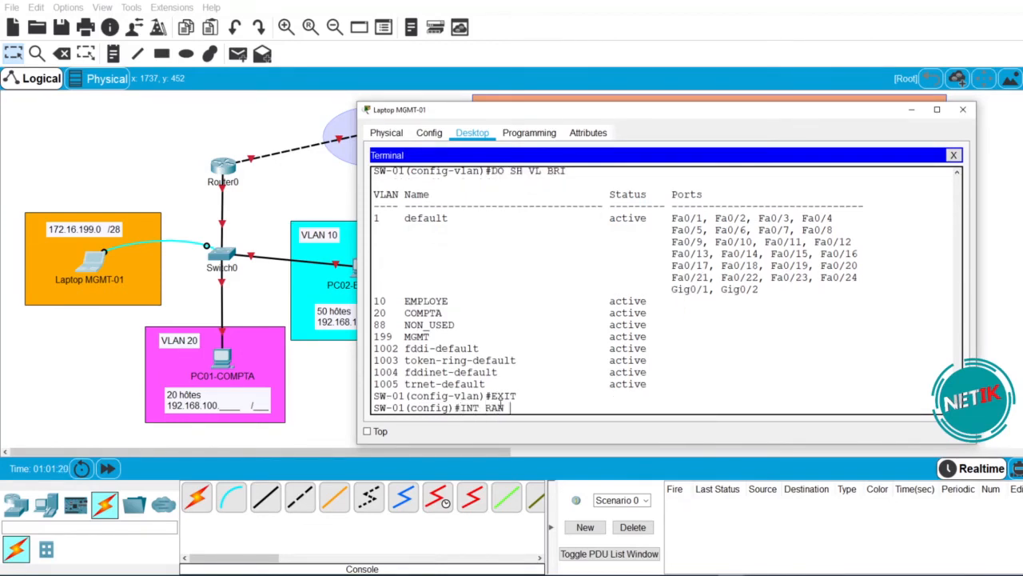
text( F0/1-24,G0/1-2)
key(Return)
- Make the whole range access ports in VLAN 88 and show the VLAN brief
text(SW)
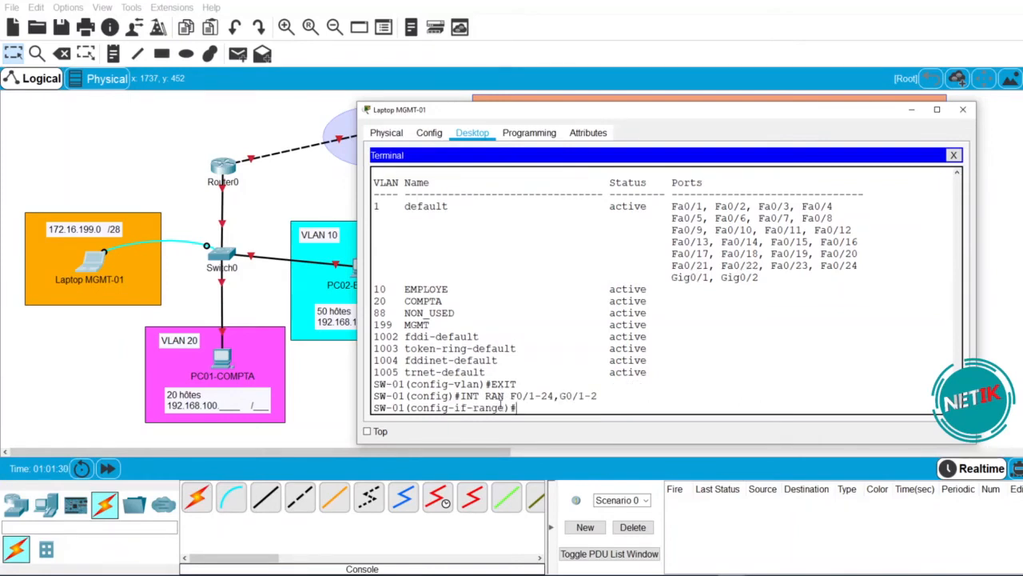
key(Tab)
text(AC)
key(Tab)
text(V)
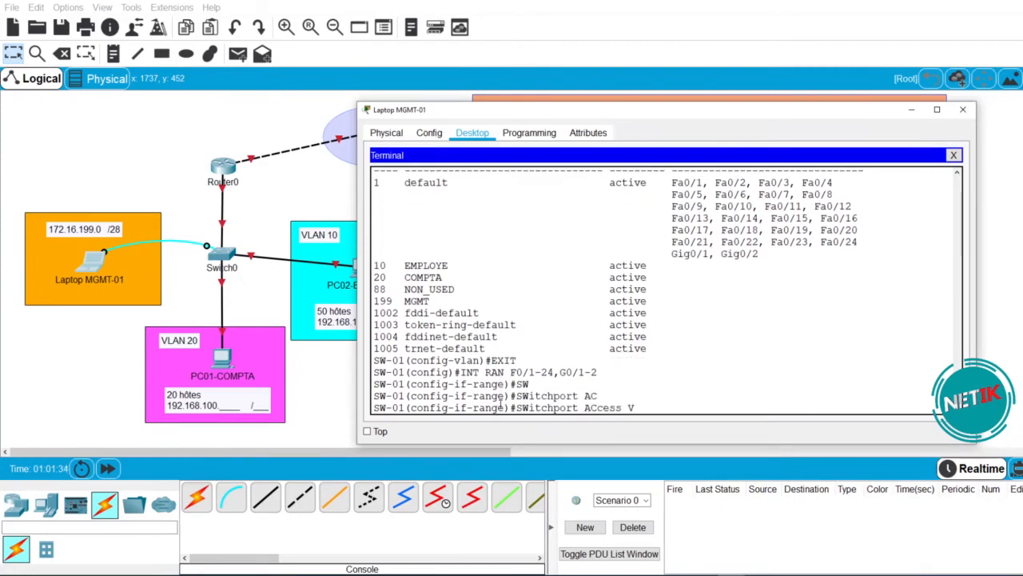
text(L)
key(Tab)
text(88)
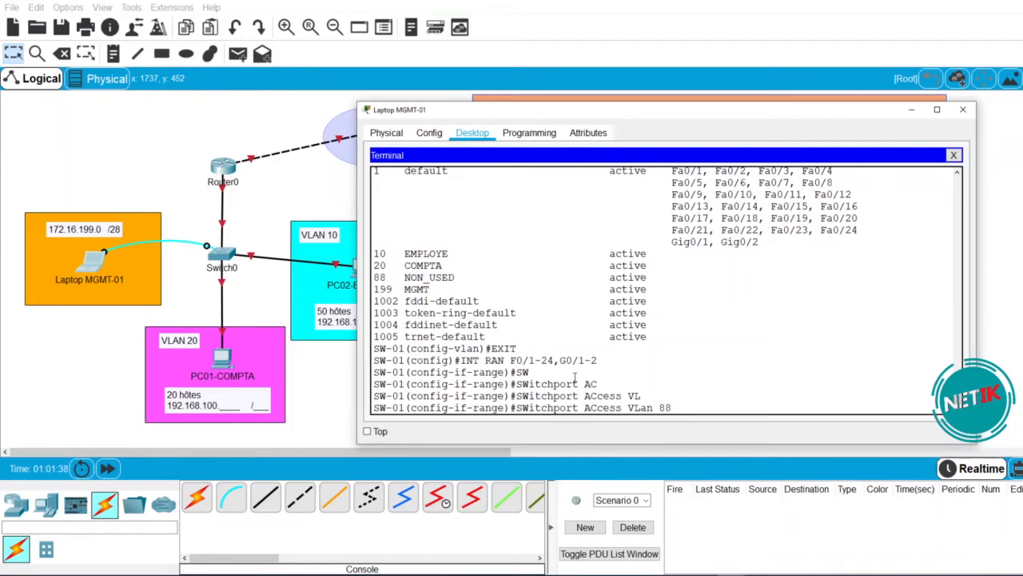
drag(677, 408, 627, 408)
drag(597, 362, 502, 361)
click(684, 406)
key(Return)
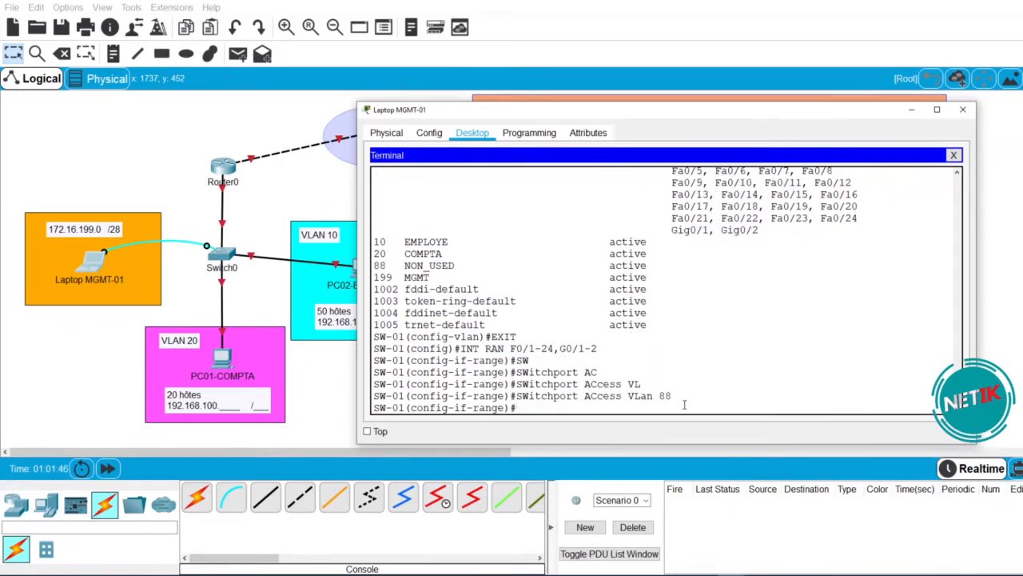
text(DO SH VL BRI)
key(Return)
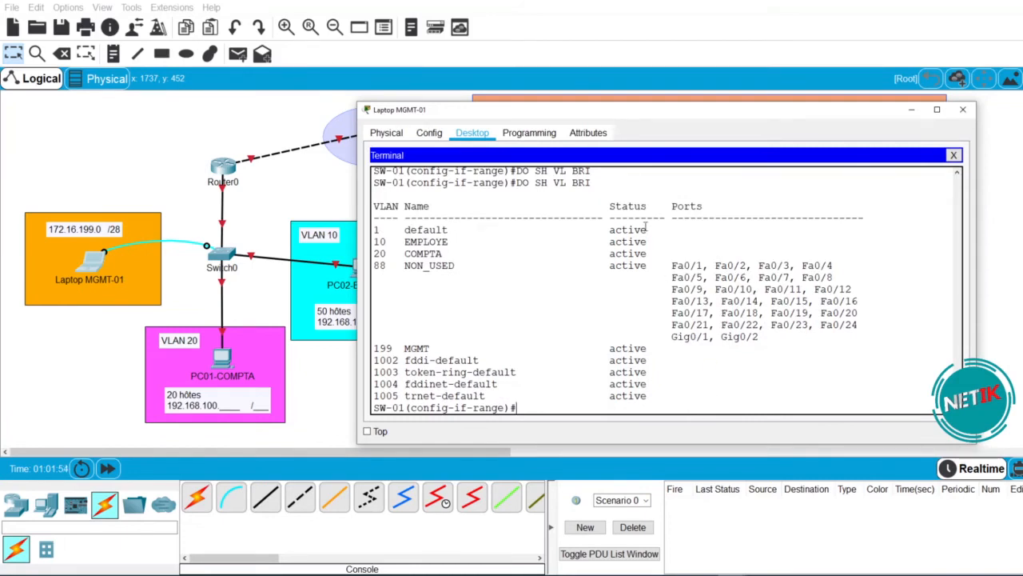
- Verify all ports are listed under NON_USED and the default VLAN row is empty
drag(376, 231, 733, 234)
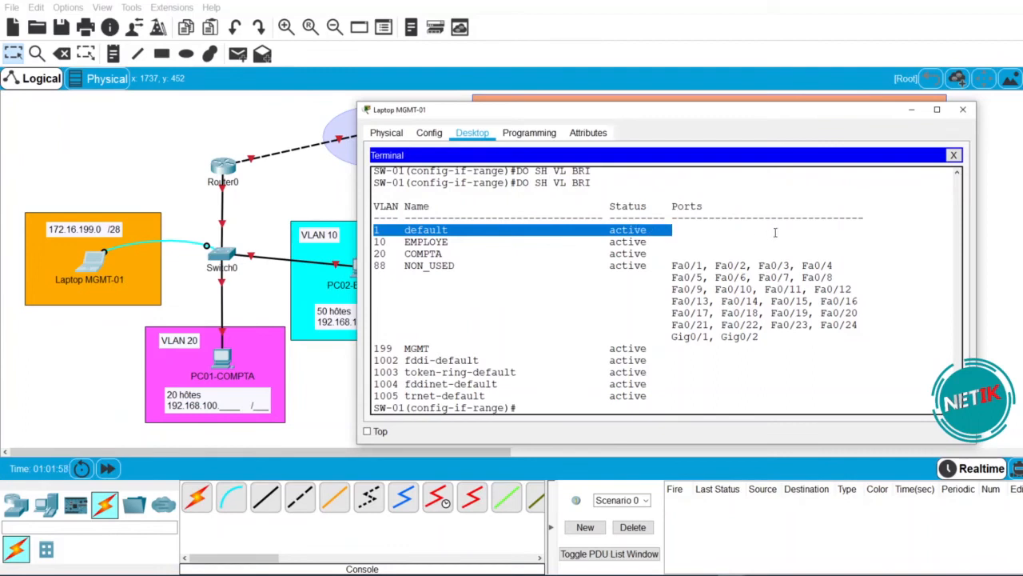
click(375, 231)
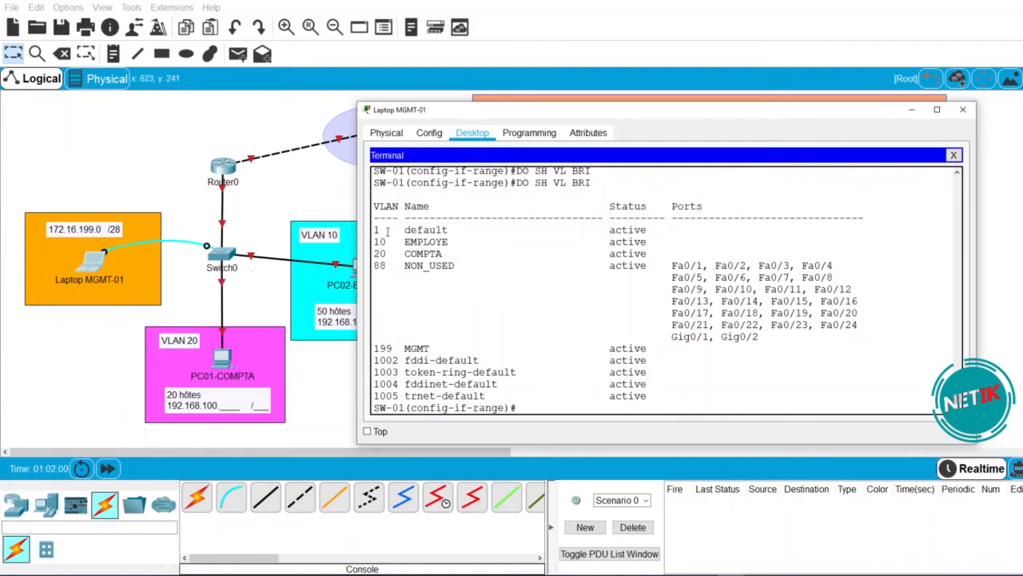
drag(672, 267, 748, 269)
drag(809, 270, 866, 337)
drag(771, 337, 374, 266)
mouse_move(373, 229)
mouse_down()
mouse_move(816, 231)
mouse_move(374, 230)
mouse_up()
click(807, 231)
click(737, 370)
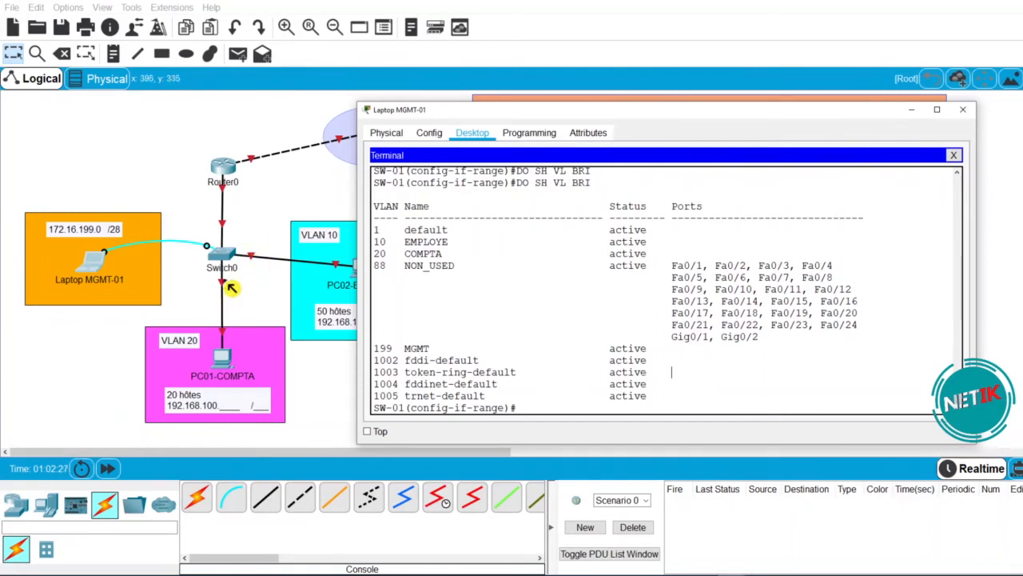
- Minimize the laptop window to view the topology, then reopen the laptop's terminal
click(911, 110)
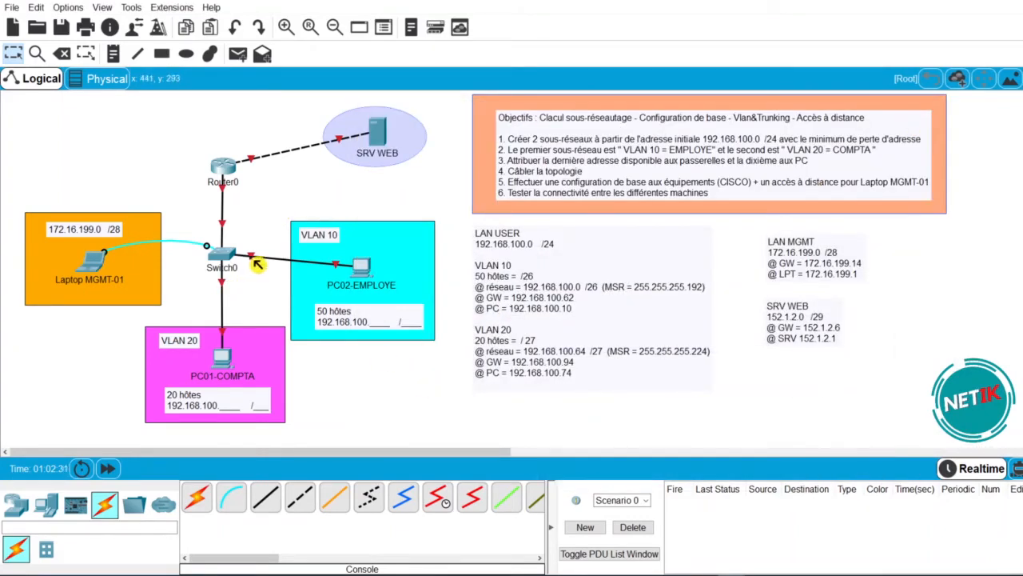
mouse_move(258, 265)
click(92, 260)
- Put port Fa0/1 into access VLAN 10
scroll(543, 373, down, 10)
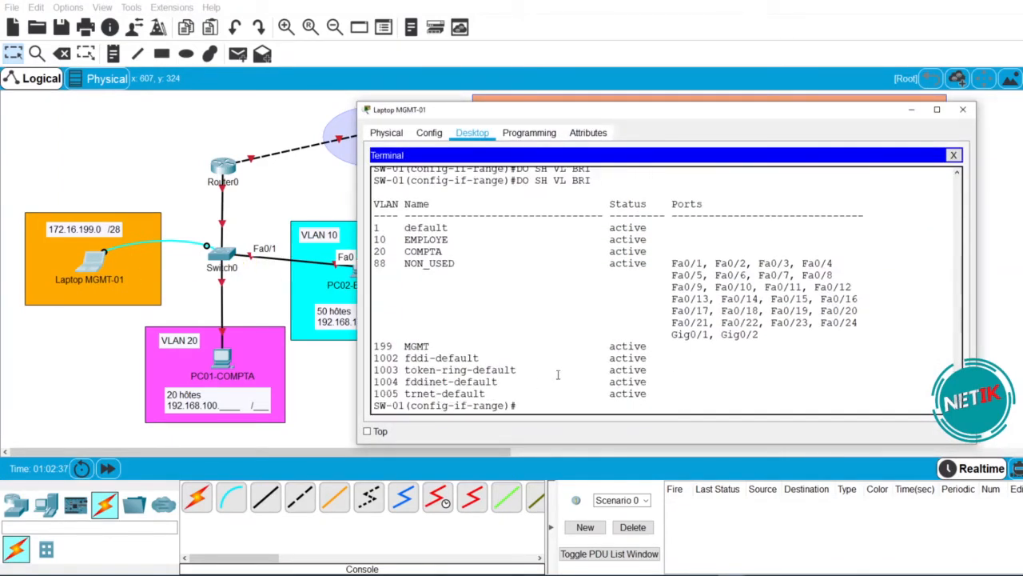
text(INT F0/1)
key(Return)
text(SW-01(config-if)#SW)
key(Tab)
text(A)
key(Tab)
text(VL)
key(Tab)
text(10)
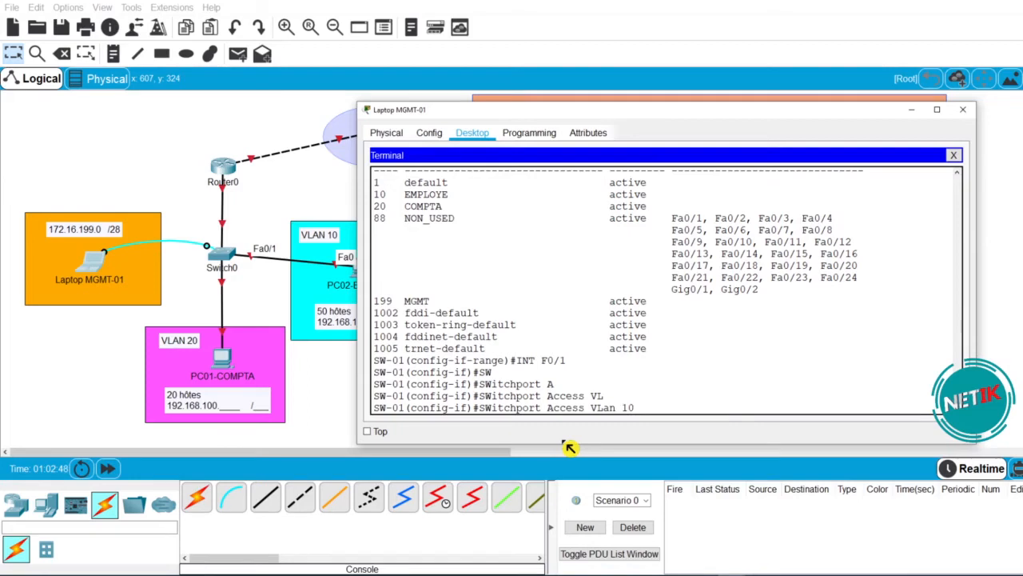
key(Return)
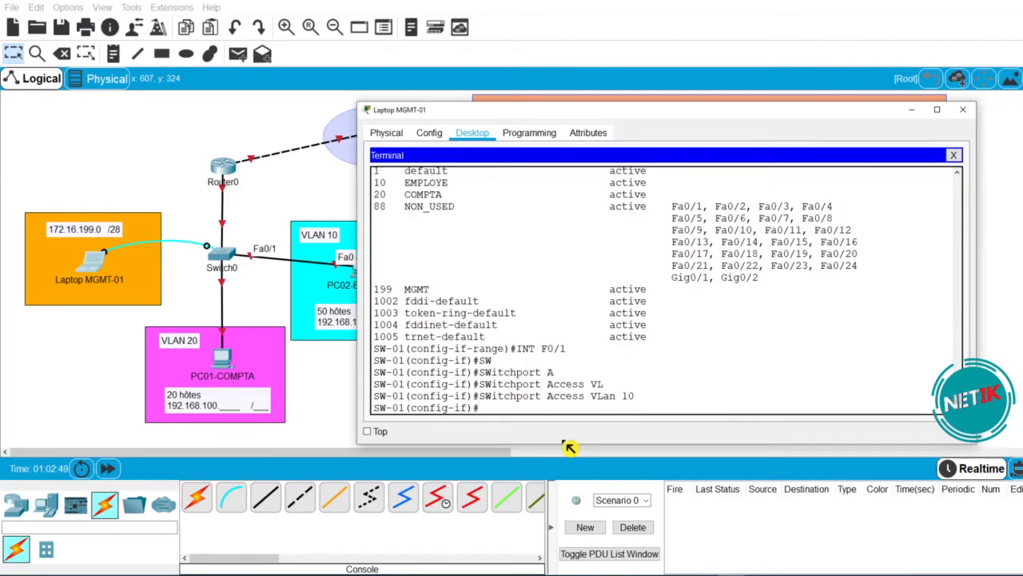
- Describe Fa0/1 as PC02-EMPLOYE and check the VLAN brief
text(DES)
key(Tab)
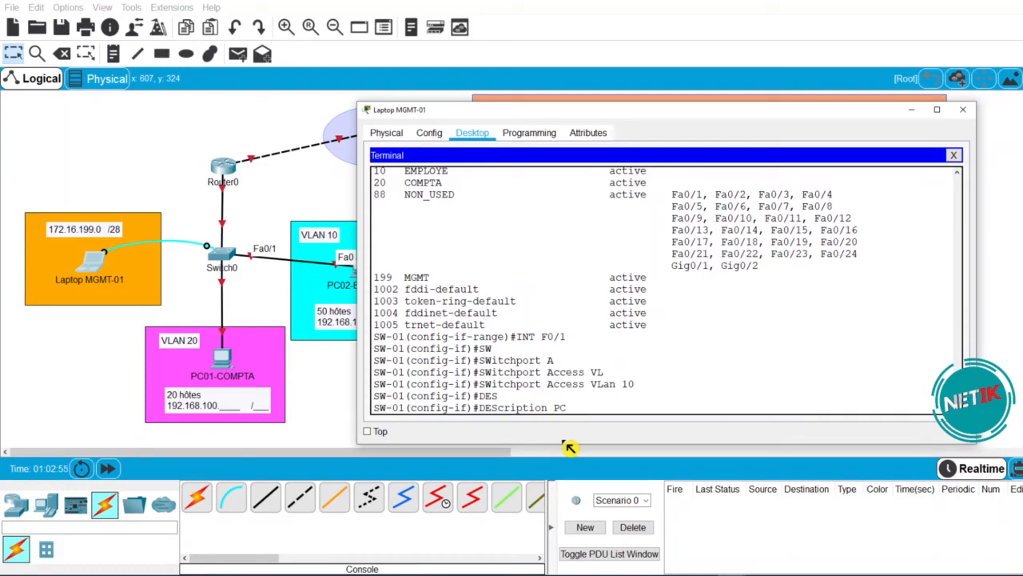
text(EMPLOYE)
key(Left)
text(02)
key(Return)
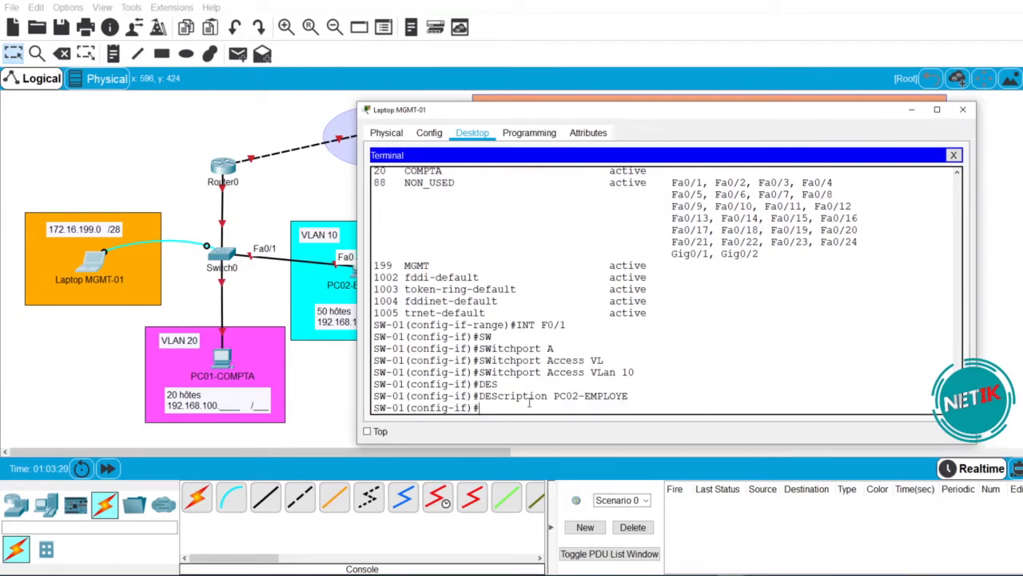
text(SH R)
key(BackSpace)
key(BackSpace)
text(VL BR)
key(Return)
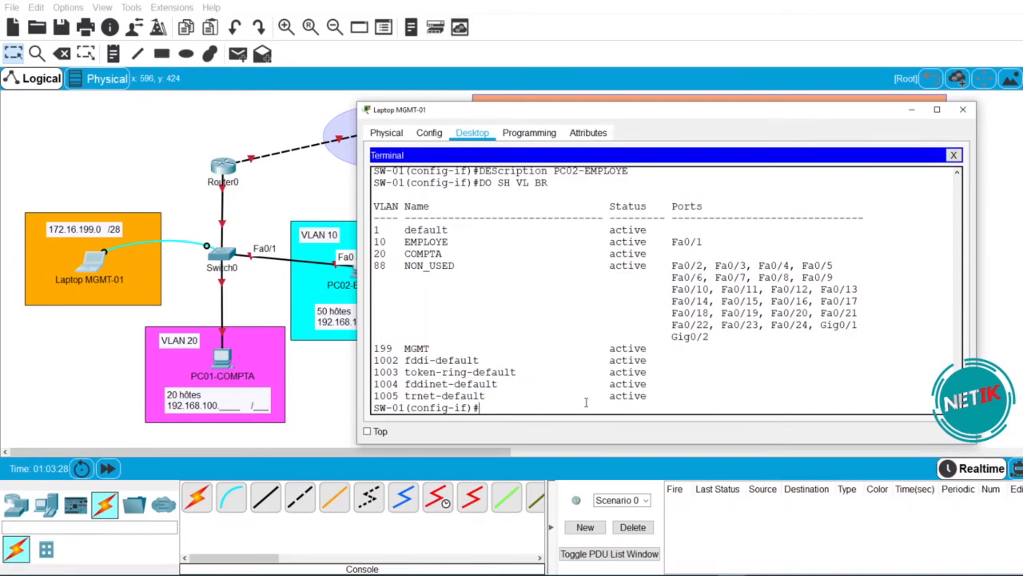
- Confirm Fa0/1 appears under EMPLOYE, glancing at the topology before returning to the terminal
drag(708, 242, 381, 241)
click(327, 377)
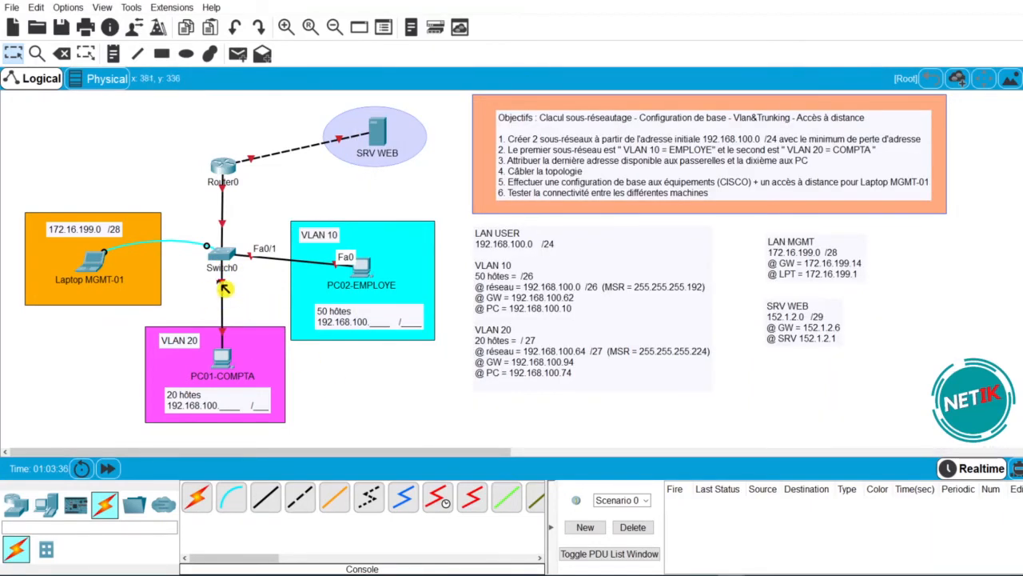
mouse_move(229, 279)
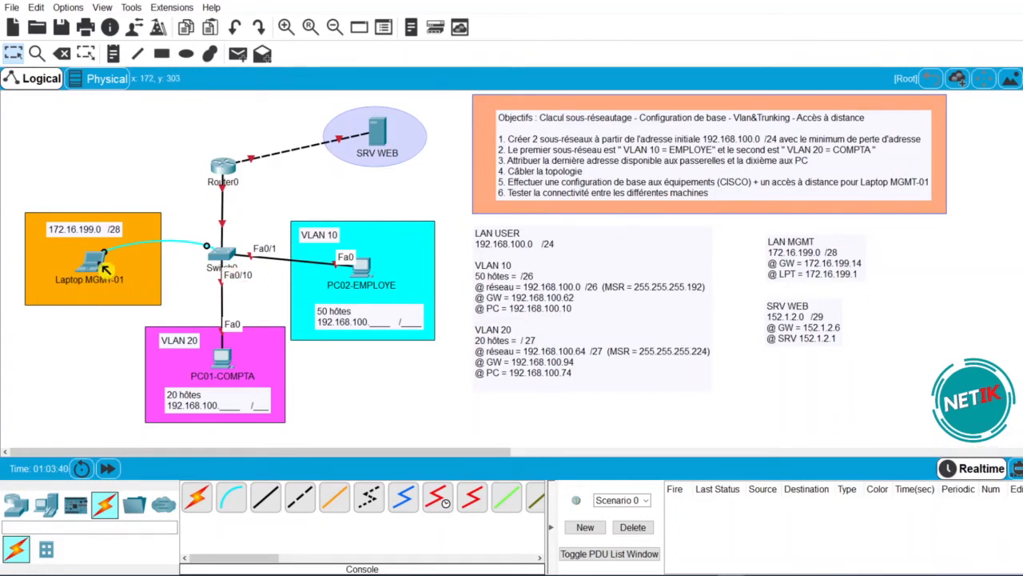
click(92, 264)
click(687, 376)
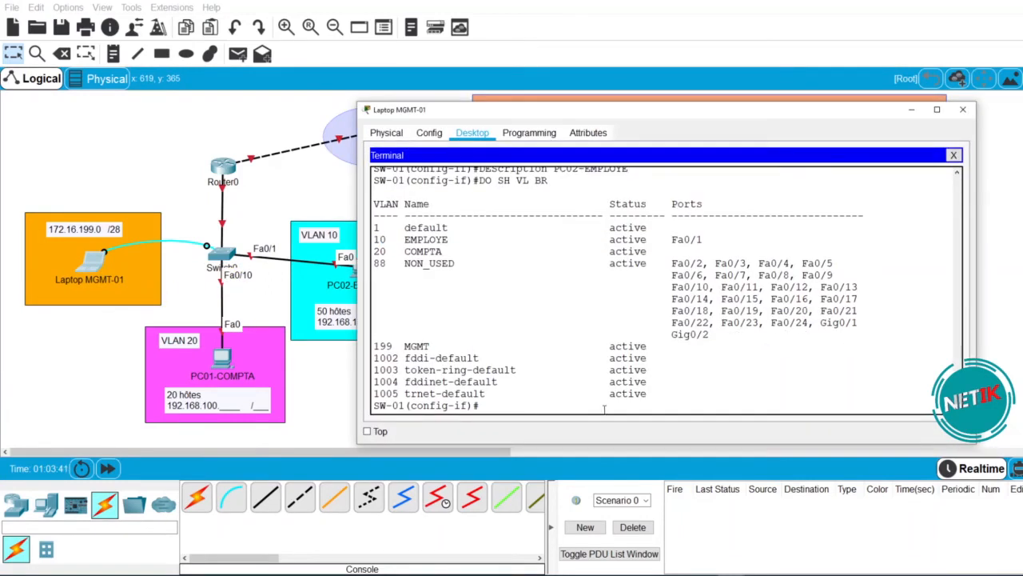
- Put port Fa0/10 into access VLAN 20
text(SW)
key(Tab)
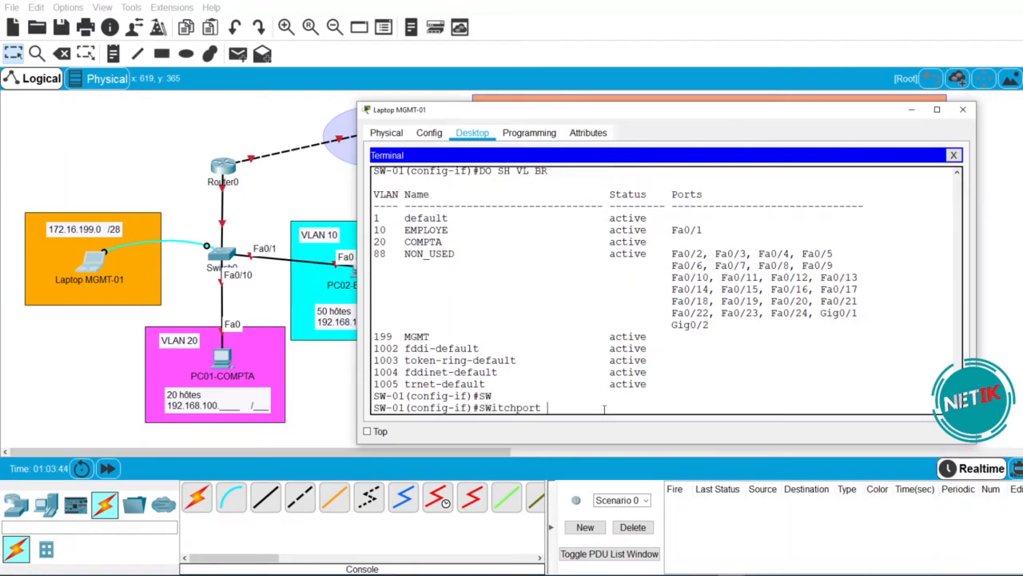
key(BackSpace)
key(BackSpace)
key(BackSpace)
key(BackSpace)
key(BackSpace)
key(BackSpace)
key(BackSpace)
key(BackSpace)
key(BackSpace)
key(BackSpace)
key(BackSpace)
text(INT F0/10)
key(Return)
text(SW-01(config-if)#SWitchport A)
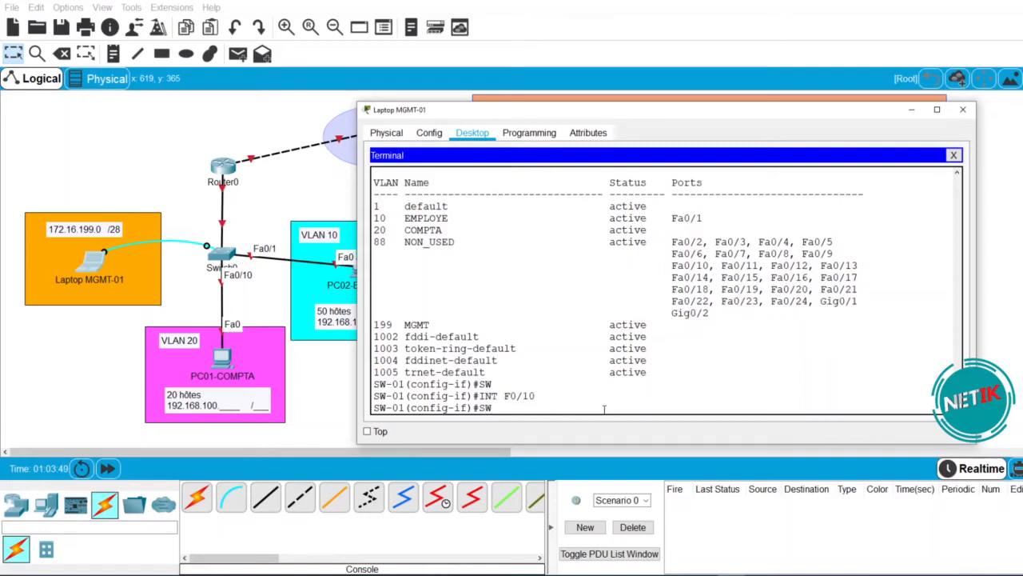
key(Tab)
text(A)
key(Tab)
text(V)
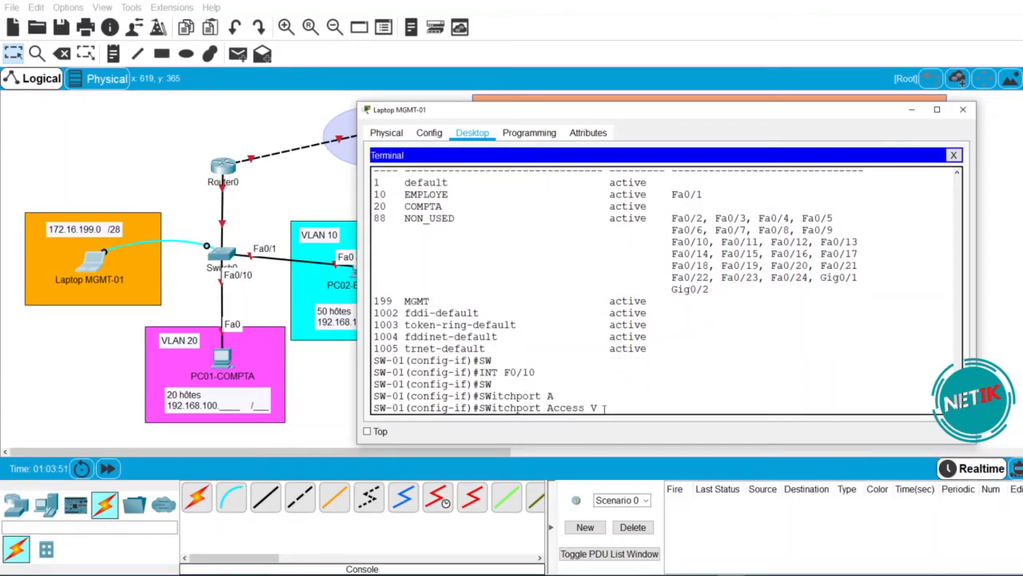
text(L)
key(Tab)
text(1)
key(BackSpace)
text(20)
key(Return)
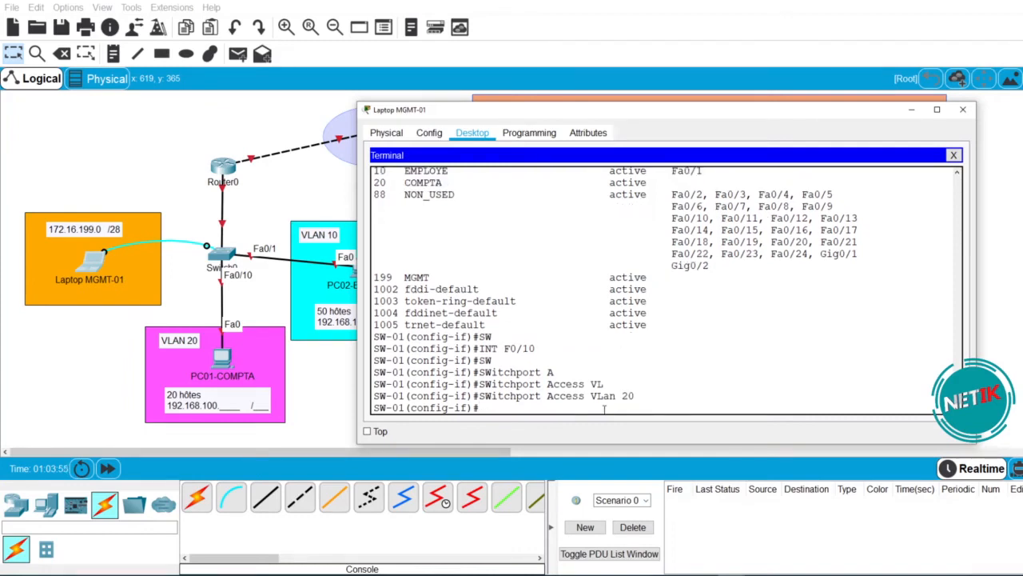
- Describe Fa0/10 as PC01-COMPTA, then close the Terminal and the laptop window
text(DES)
key(Tab)
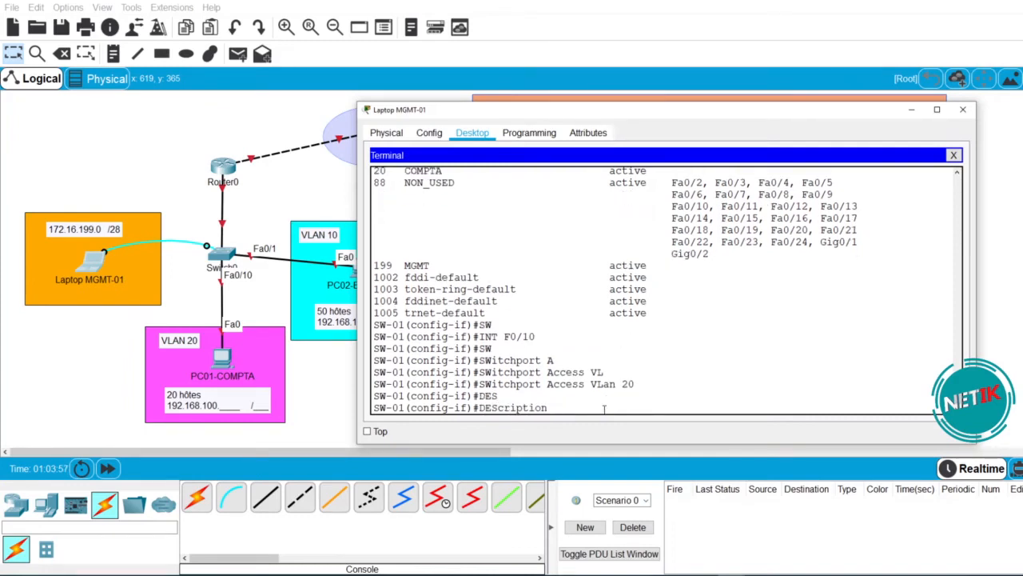
text(PC01-COMPTA)
key(Return)
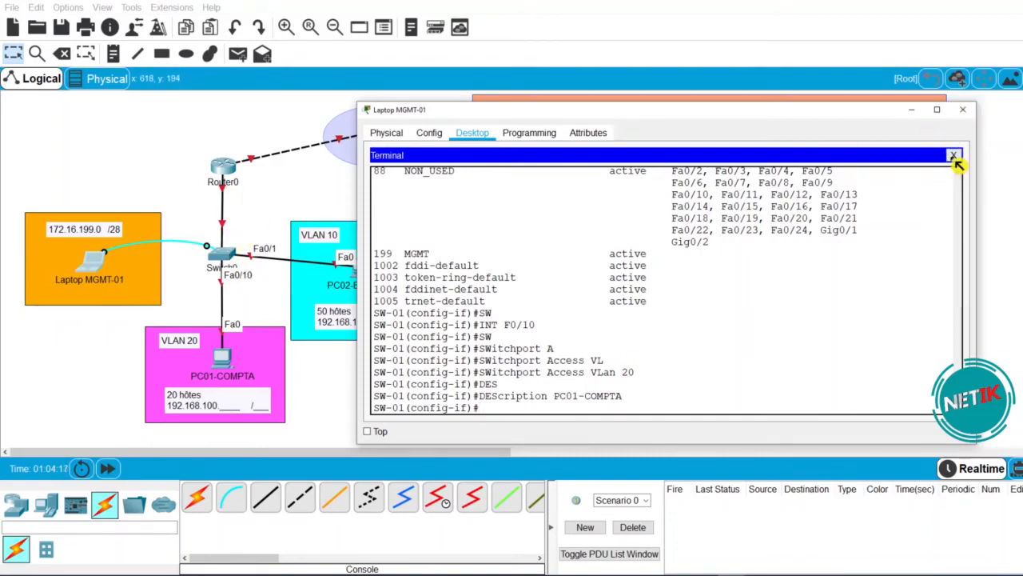
click(953, 154)
click(963, 110)
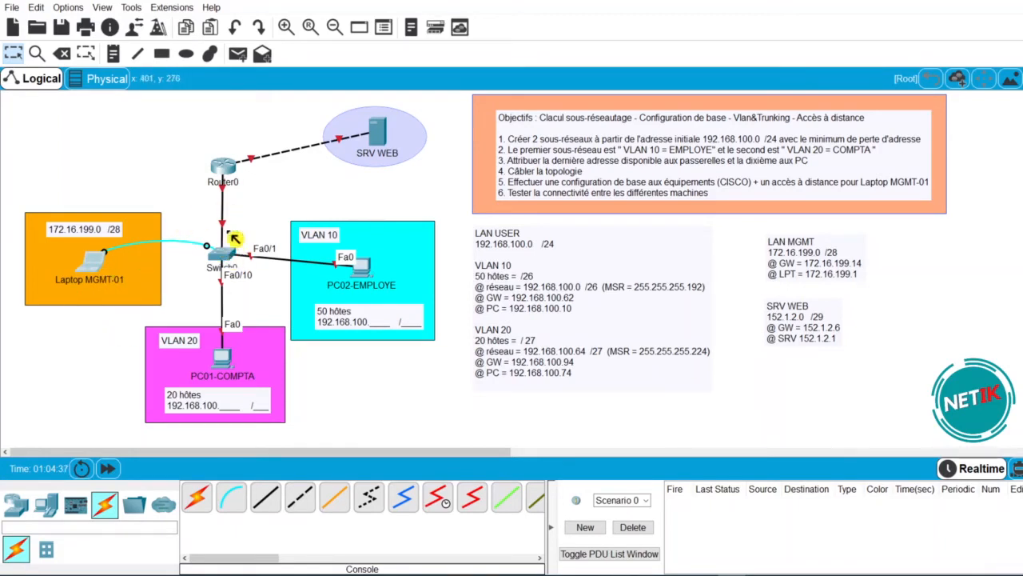
- Open a 9600-baud console terminal to SW-01 from Laptop MGMT-01's Desktop
click(100, 265)
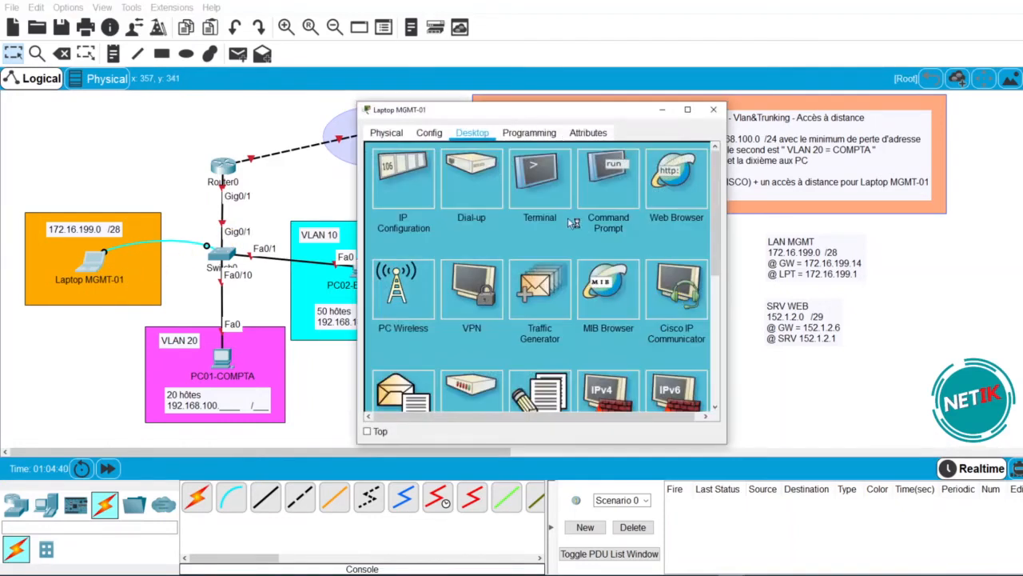
click(626, 201)
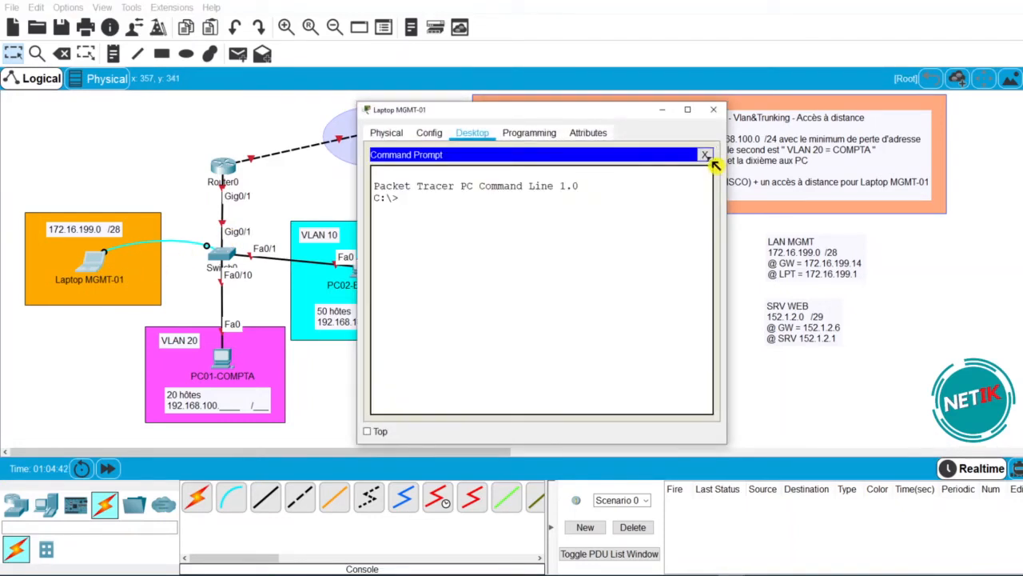
click(714, 157)
click(542, 195)
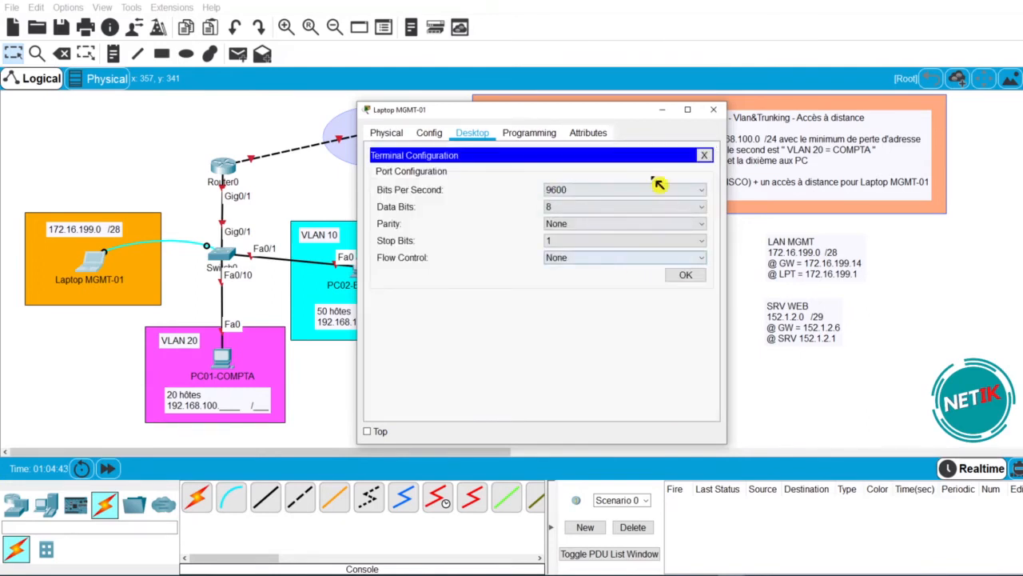
click(685, 275)
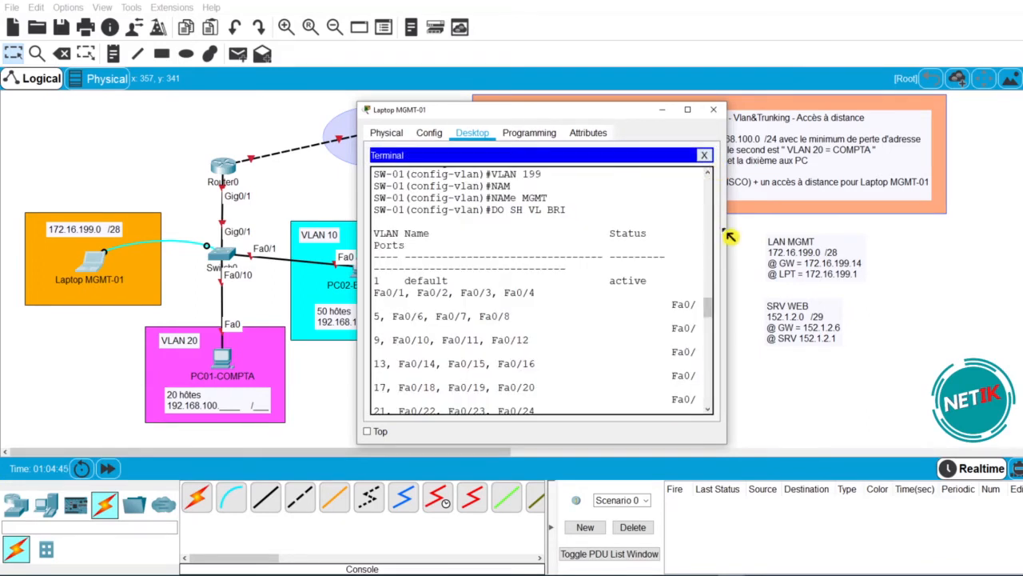
- Widen the laptop window and run 'do sh run' on SW-01
drag(727, 315, 1022, 315)
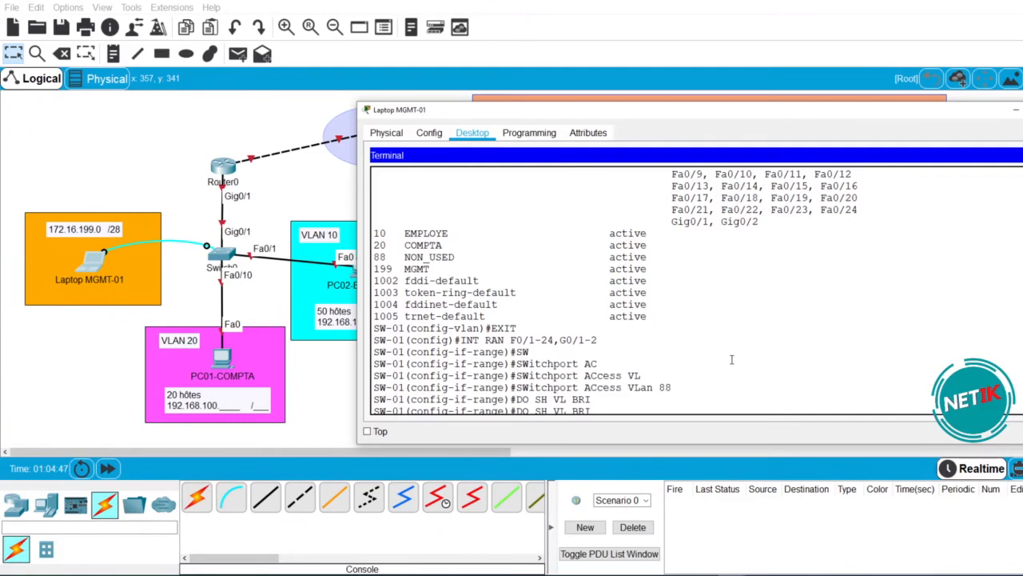
scroll(727, 356, down, 10)
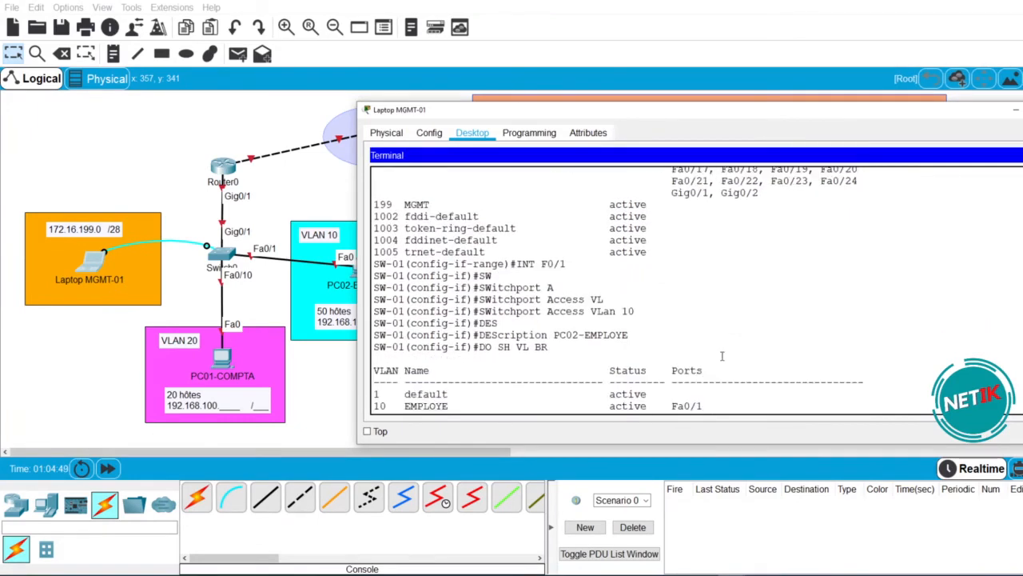
key(Return)
text(DO SH RUN)
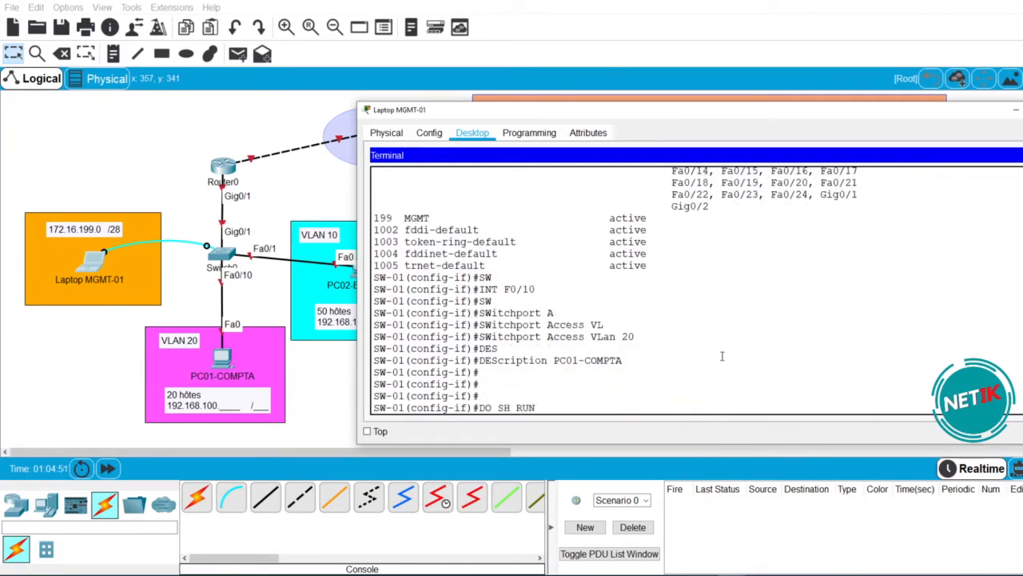
key(Return)
key(space)
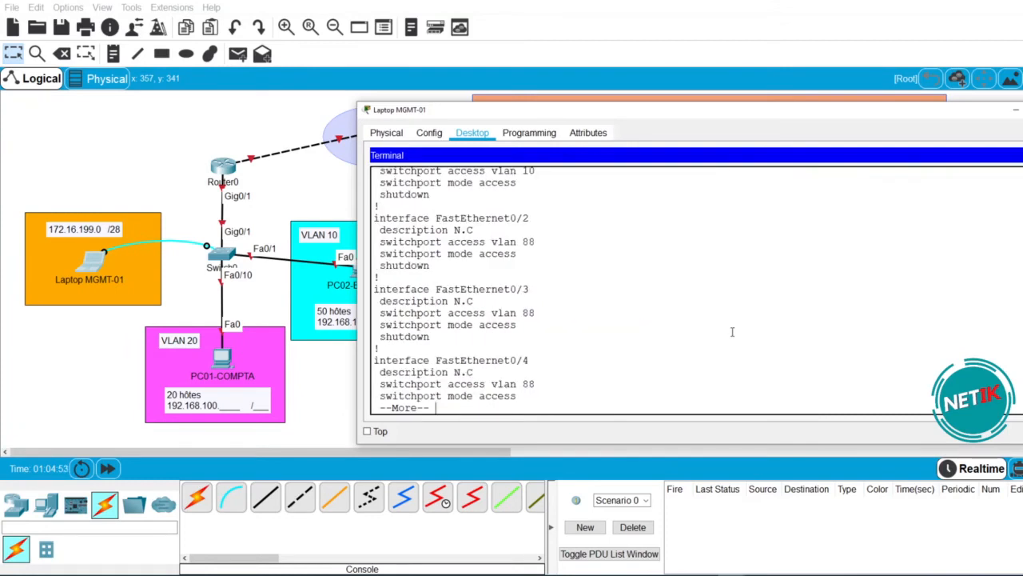
- Review Fa0/1's PC02-EMPLOYE description, access VLAN 10, access mode and shutdown lines
scroll(731, 331, up, 1)
drag(531, 178, 454, 193)
click(527, 192)
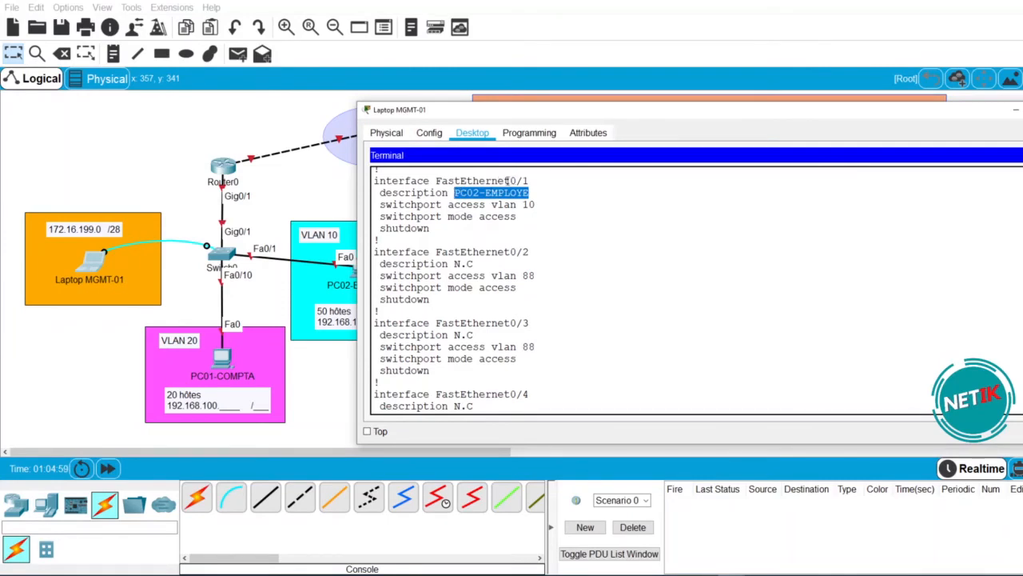
drag(383, 204, 535, 205)
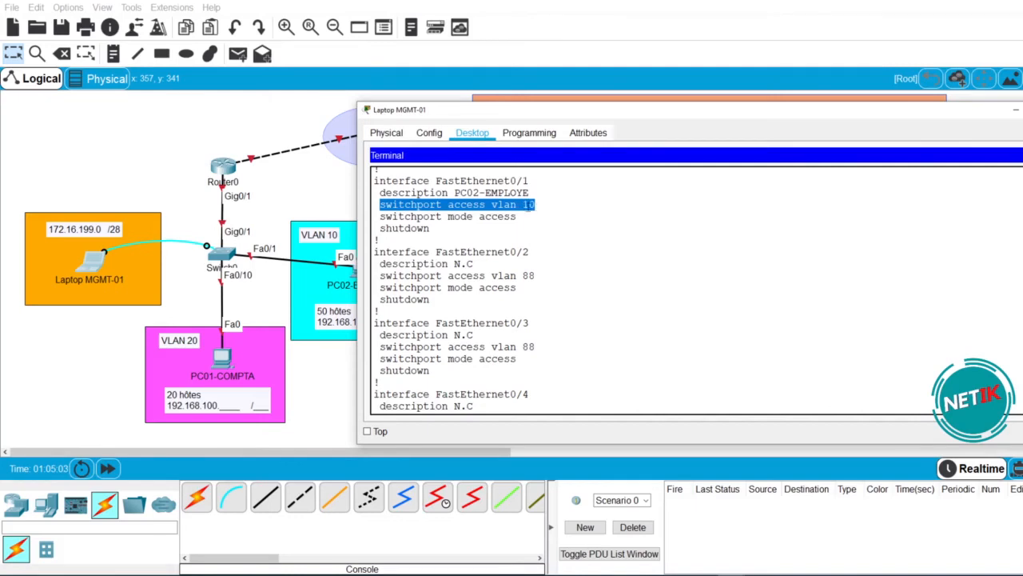
drag(379, 216, 528, 220)
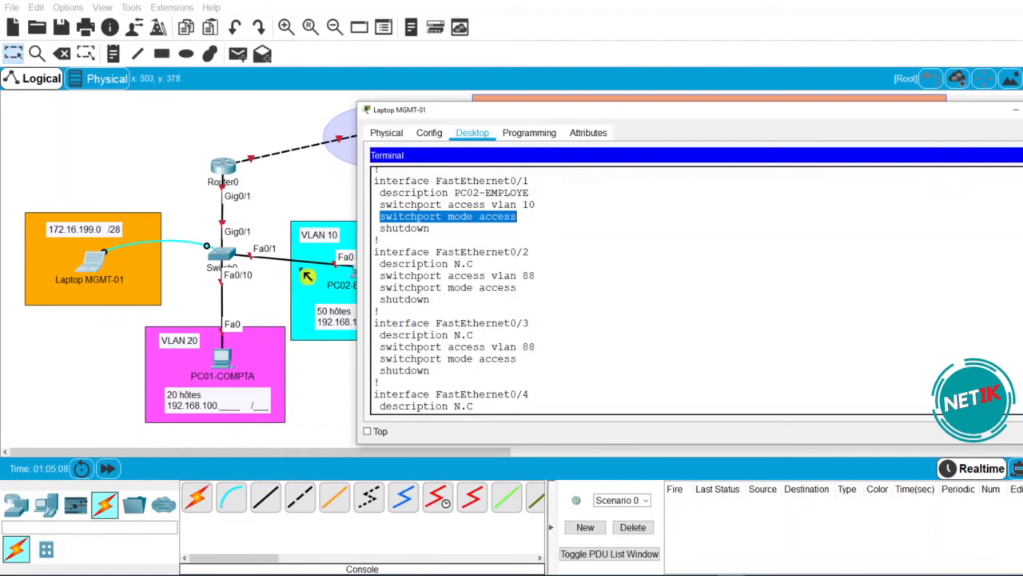
drag(374, 205, 542, 221)
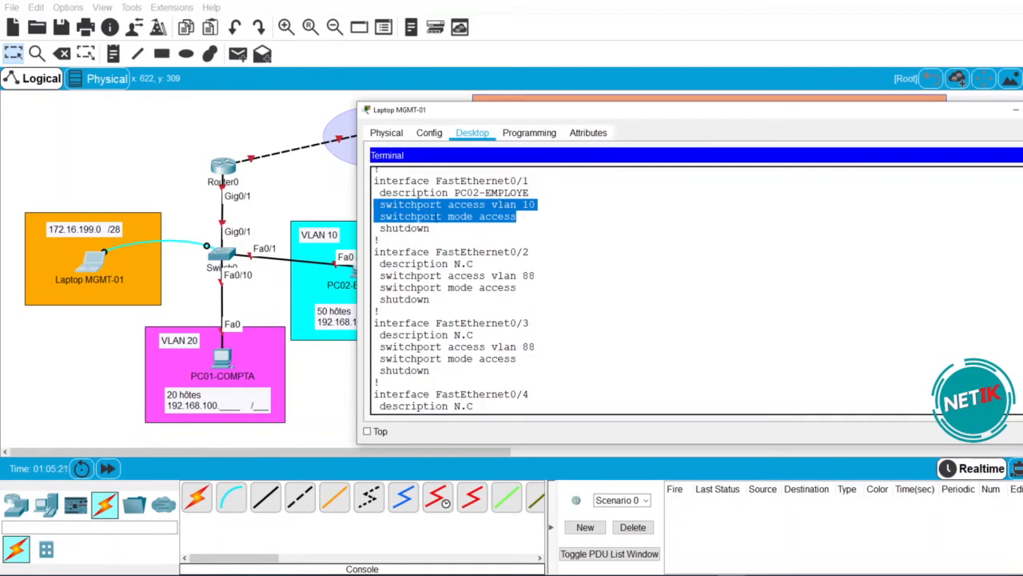
drag(526, 218, 379, 206)
drag(431, 229, 378, 229)
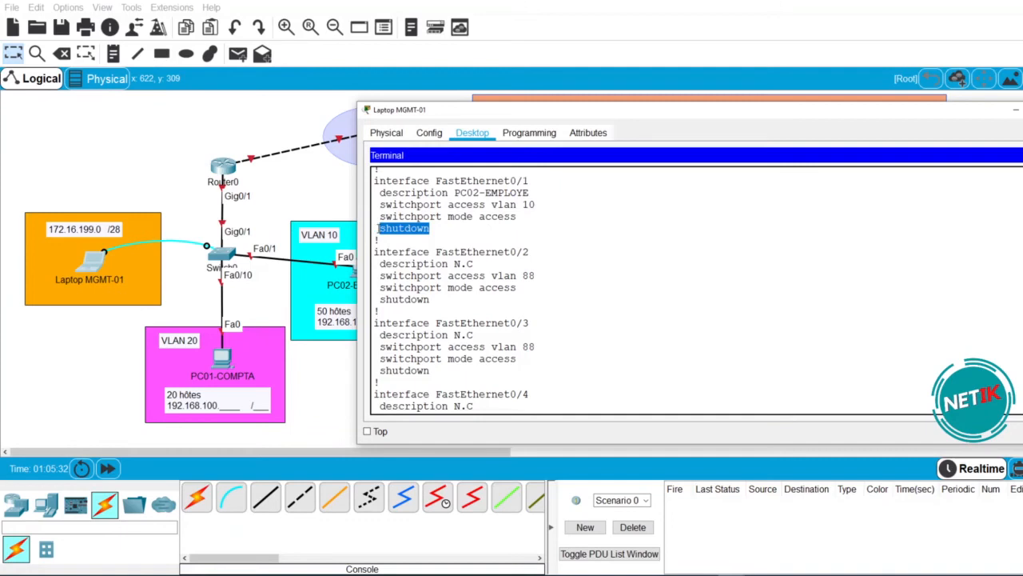
- Check Fa0/10's PC01-COMPTA description, VLAN 20 and shutdown lines
scroll(743, 333, down, 1)
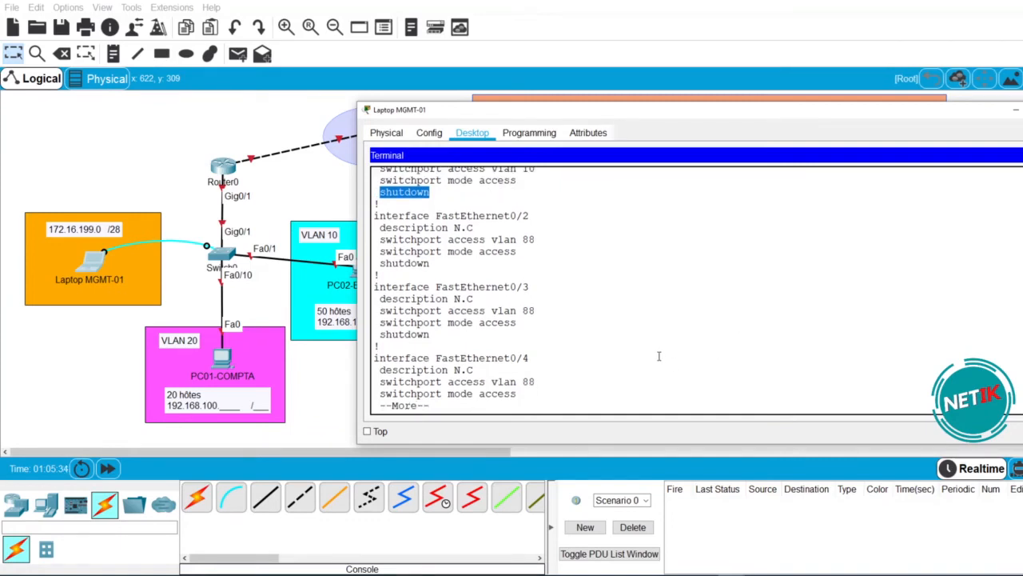
key(space)
key(space)
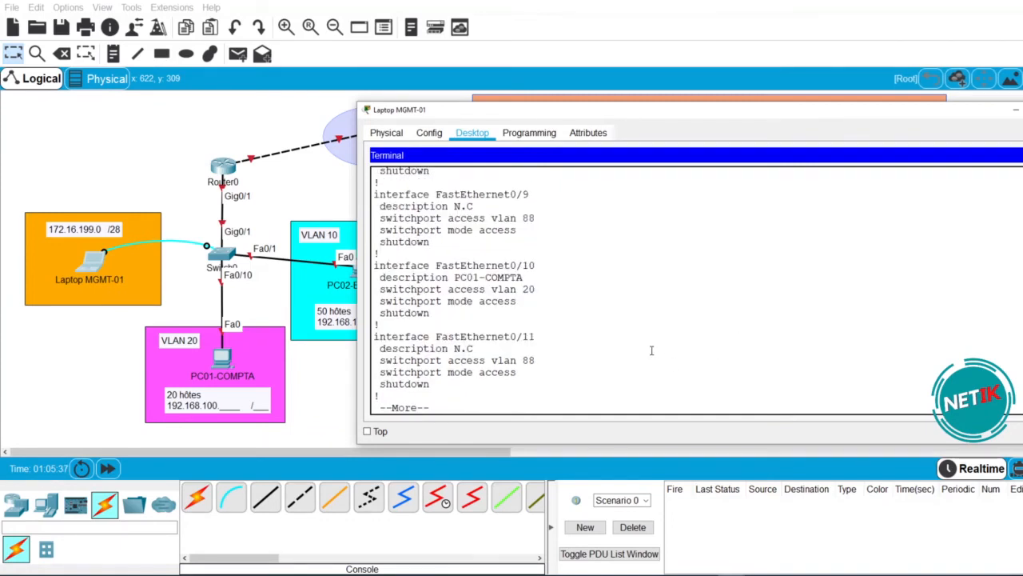
mouse_move(381, 278)
mouse_down()
mouse_move(535, 289)
mouse_move(397, 284)
mouse_up()
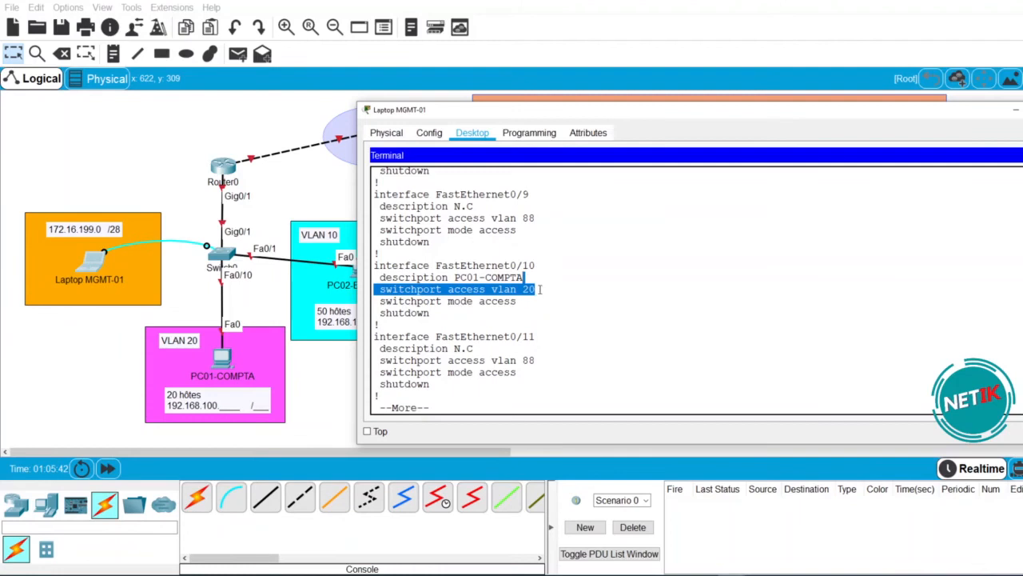
drag(431, 313, 380, 313)
click(450, 314)
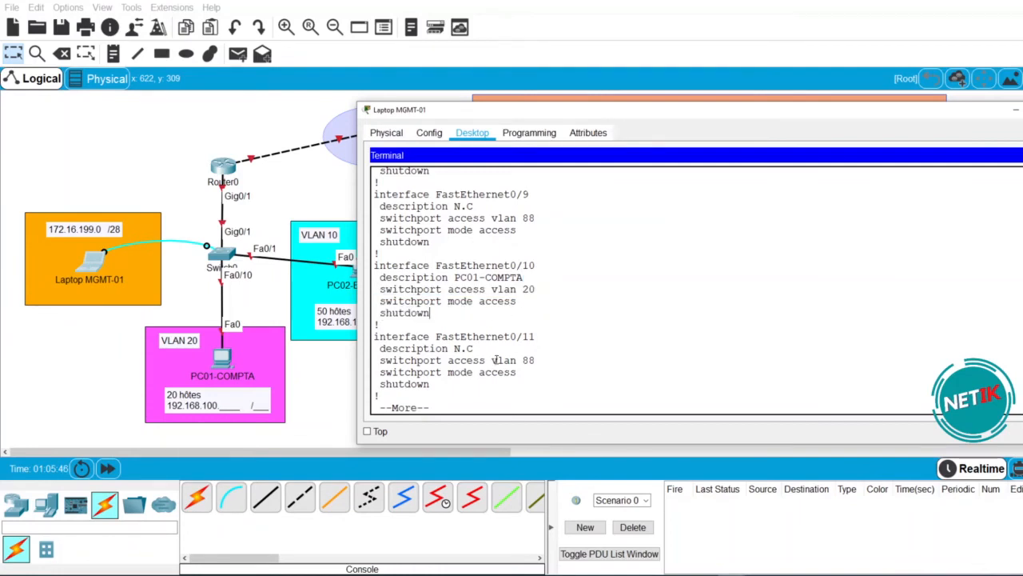
- Page to the end of the configuration, inspecting the GigabitEthernet0/1 block
key(space)
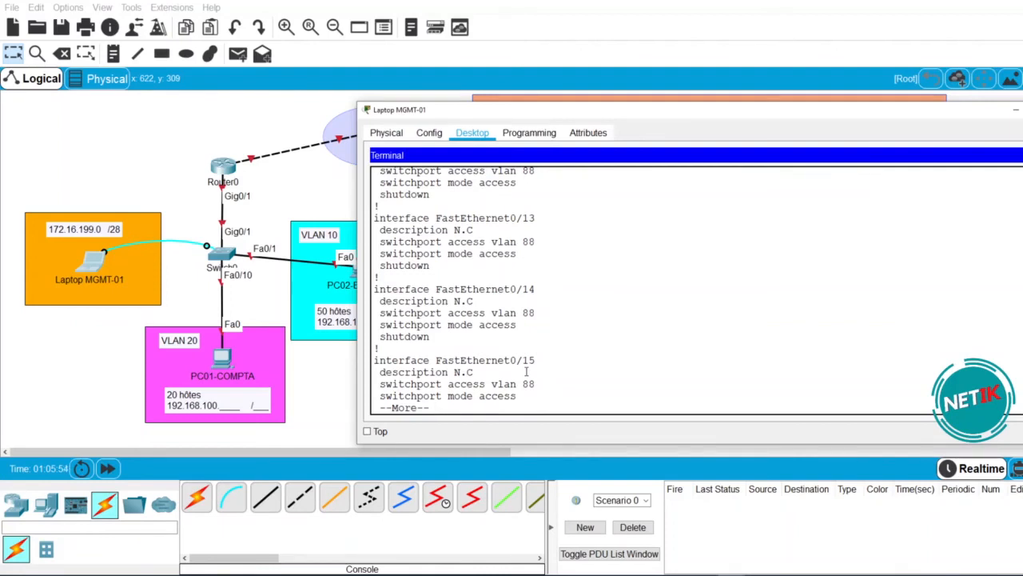
key(space)
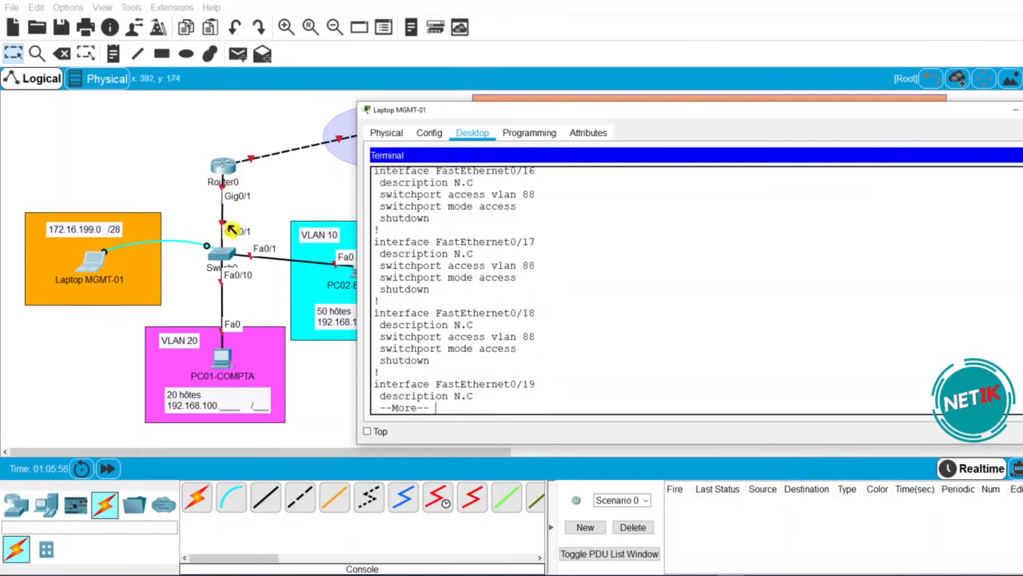
key(space)
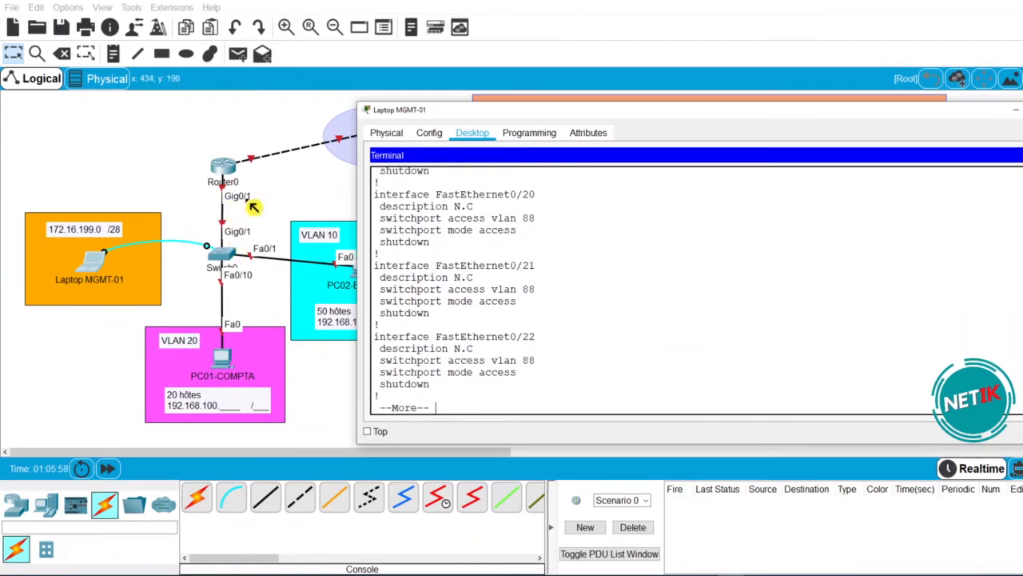
key(space)
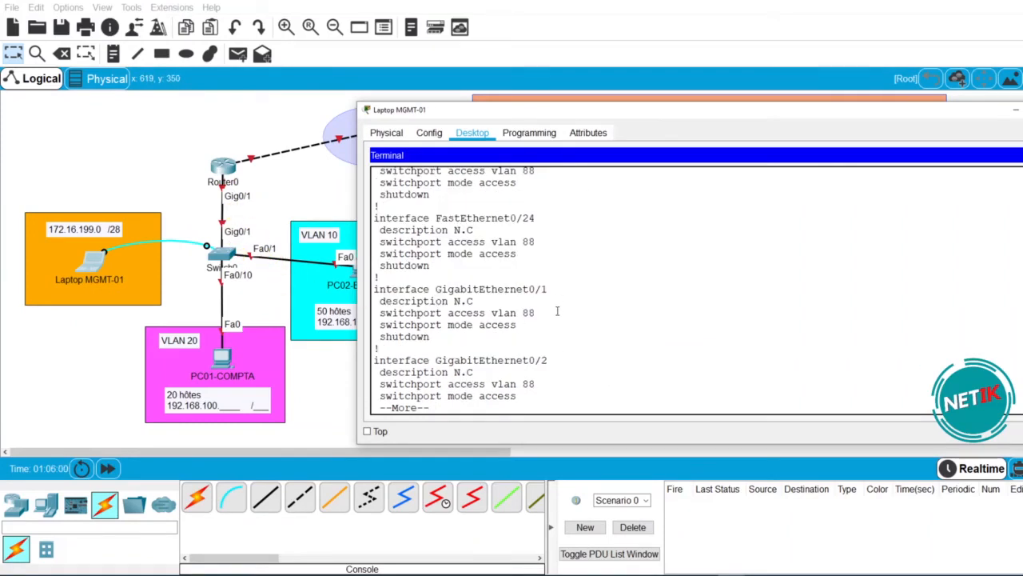
drag(478, 339, 373, 289)
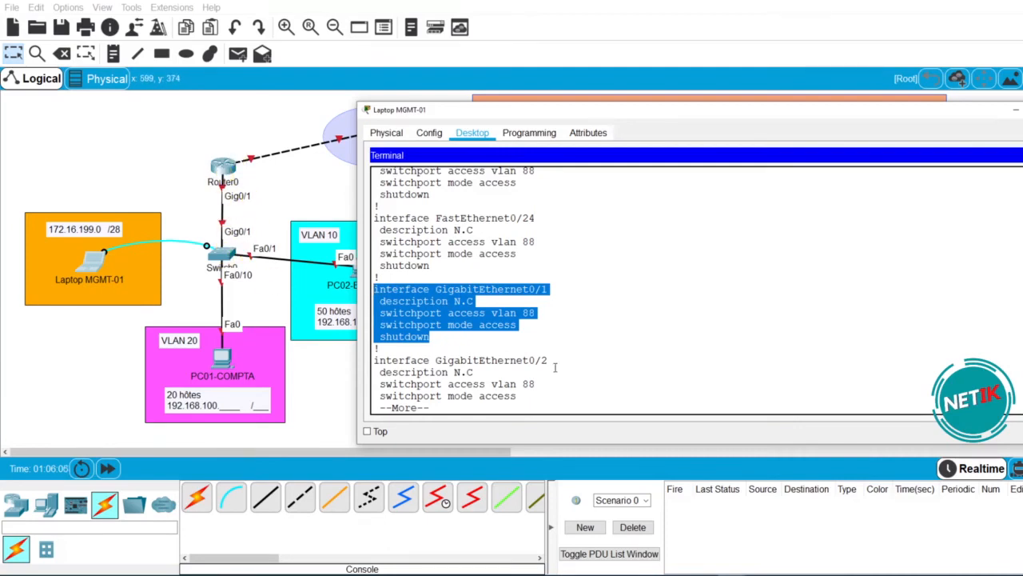
key(space)
key(space)
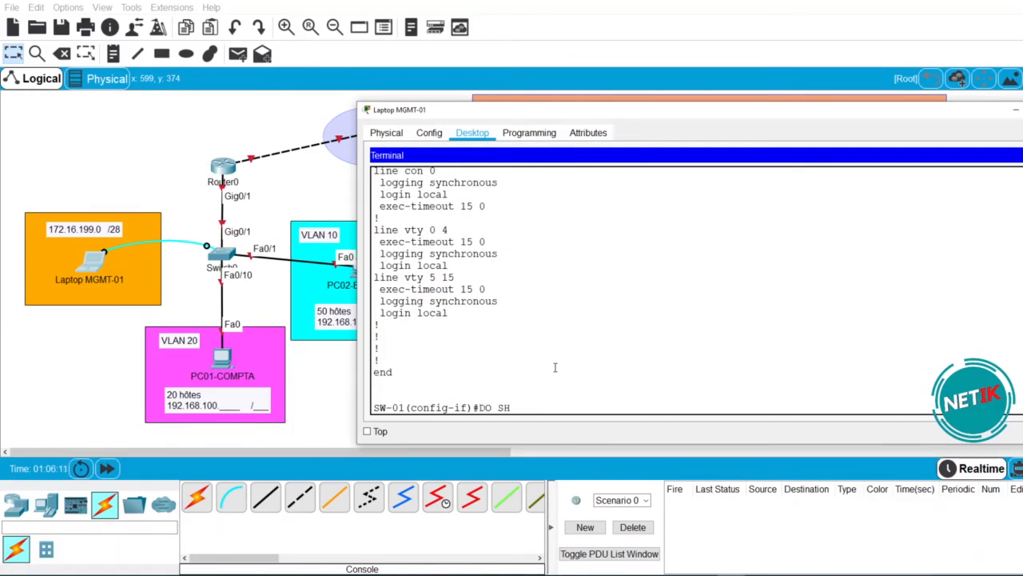
- Run 'do sh int status' and scroll through SW-01's port list
text(INT STATUS)
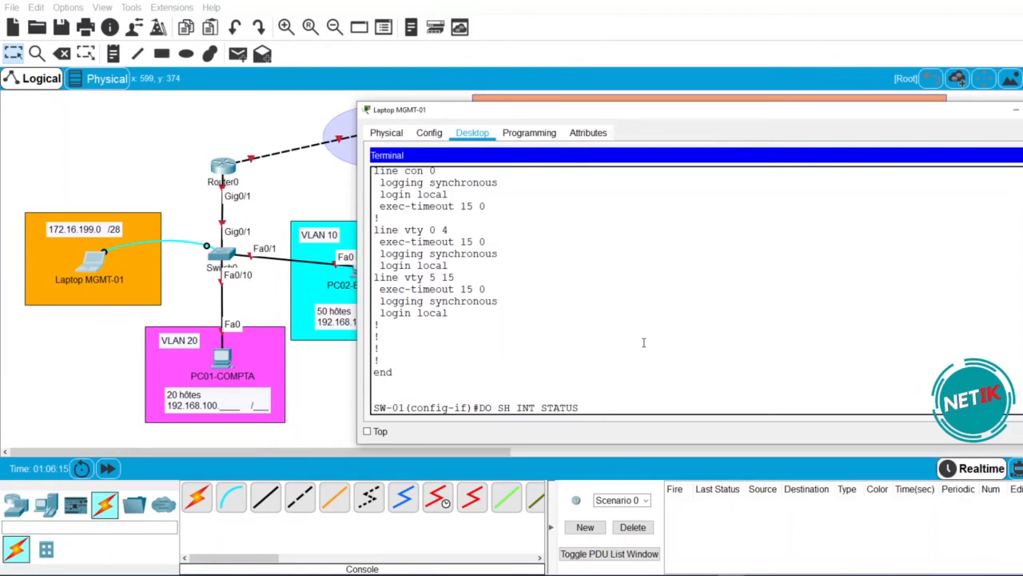
key(Return)
key(space)
scroll(676, 351, up, 5)
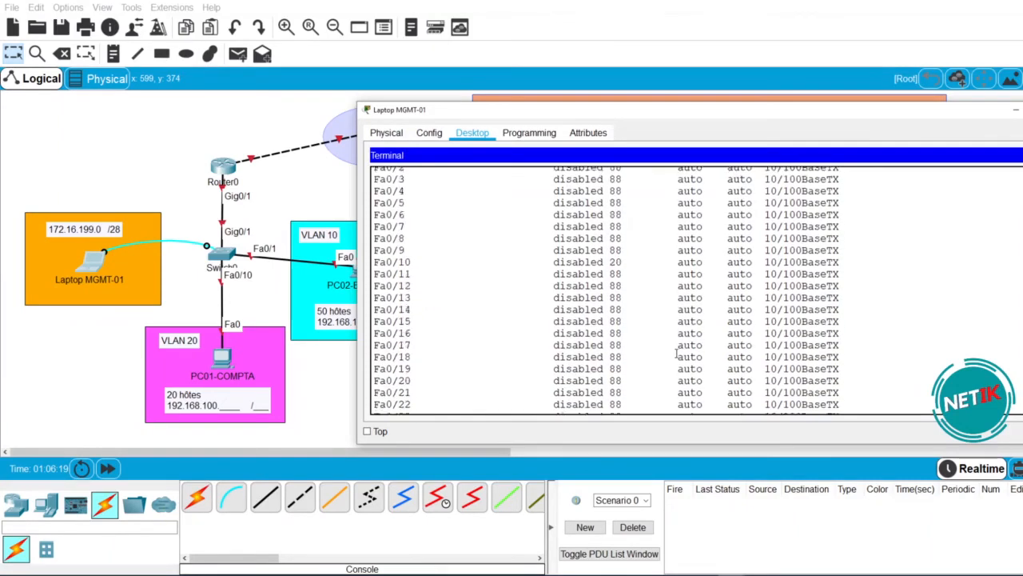
scroll(678, 351, down, 5)
scroll(675, 352, up, 5)
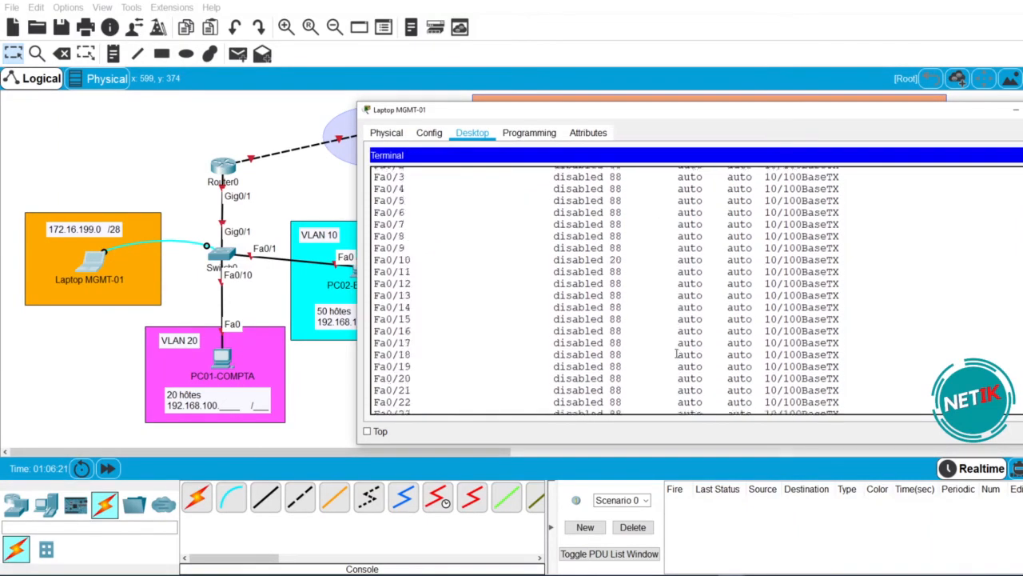
scroll(661, 195, down, 1)
scroll(673, 340, down, 3)
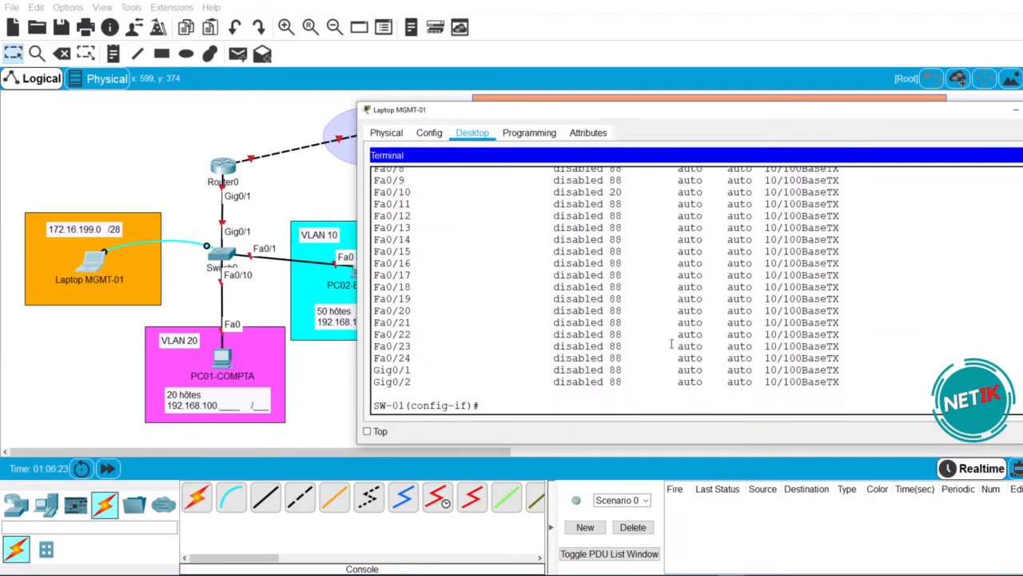
- Make the laptop window taller, check Gig0/1's status line and rerun 'do sh int status'
drag(670, 103, 663, 54)
scroll(412, 369, up, 3)
scroll(412, 370, down, 3)
drag(374, 370, 640, 374)
click(649, 369)
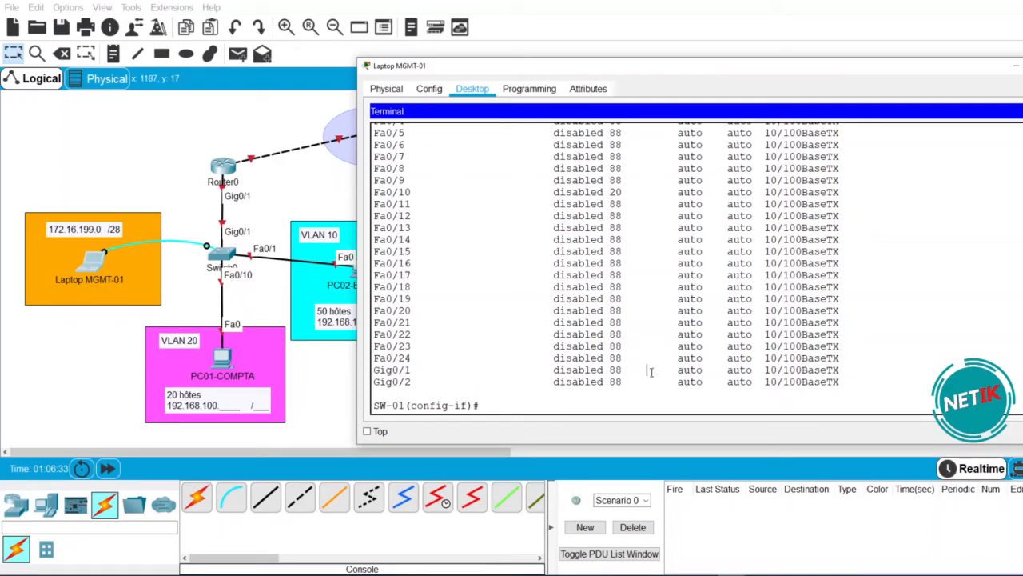
text(DO SH INT STATUS)
key(Return)
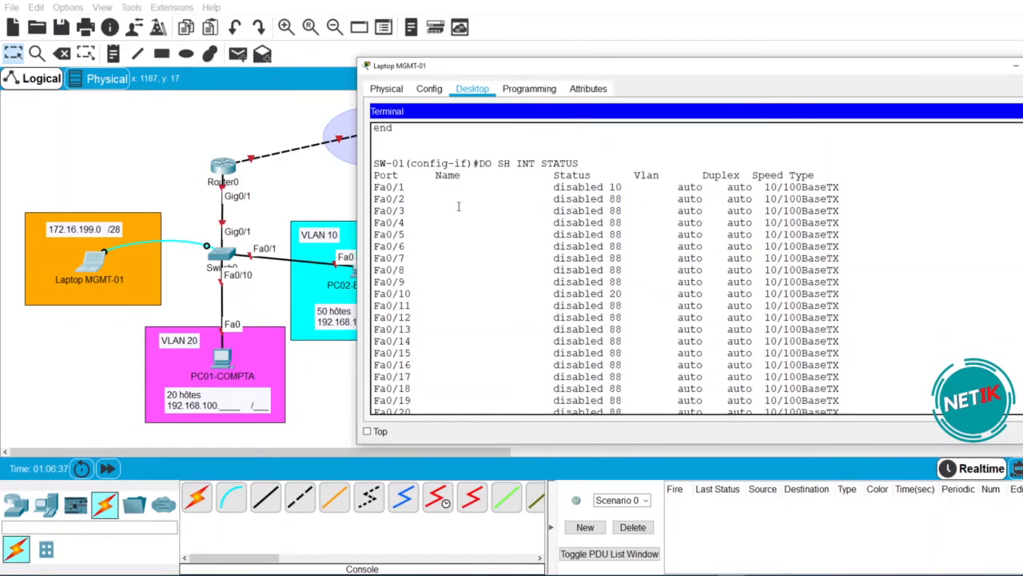
scroll(511, 357, up, 8)
scroll(443, 285, down, 8)
- Select interface G0/1 and try removing access mode with 'no sw mo acc'
text(INT G0/1)
key(Return)
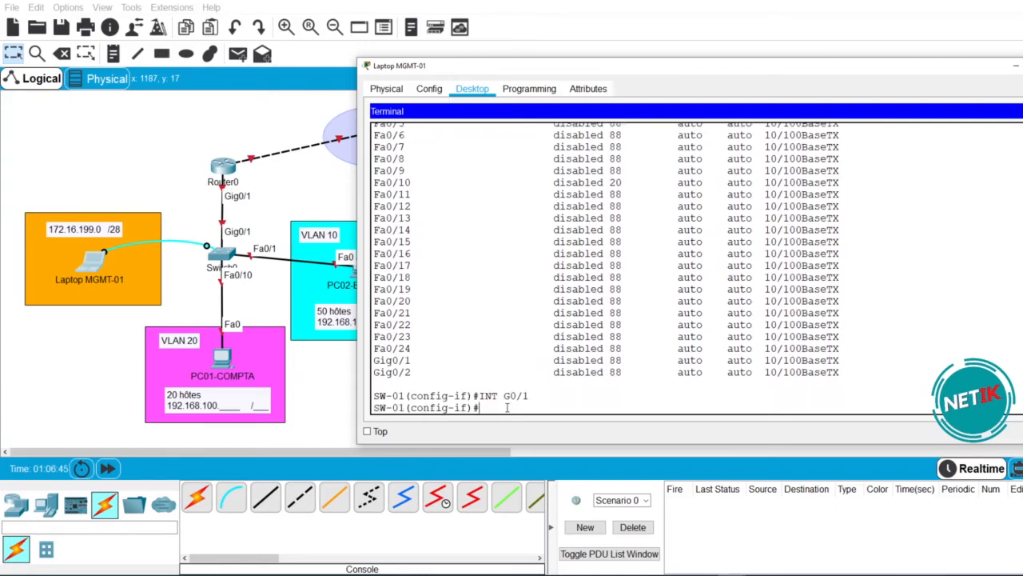
text(NO SW MO ACC)
key(Return)
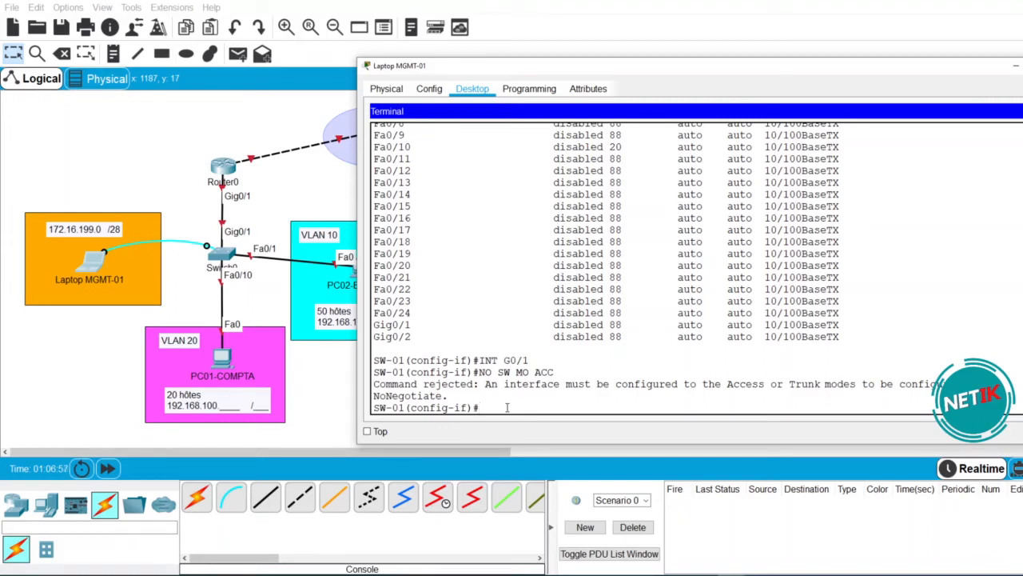
- Set G0/1 to switchport mode trunk
text(SW)
key(Tab)
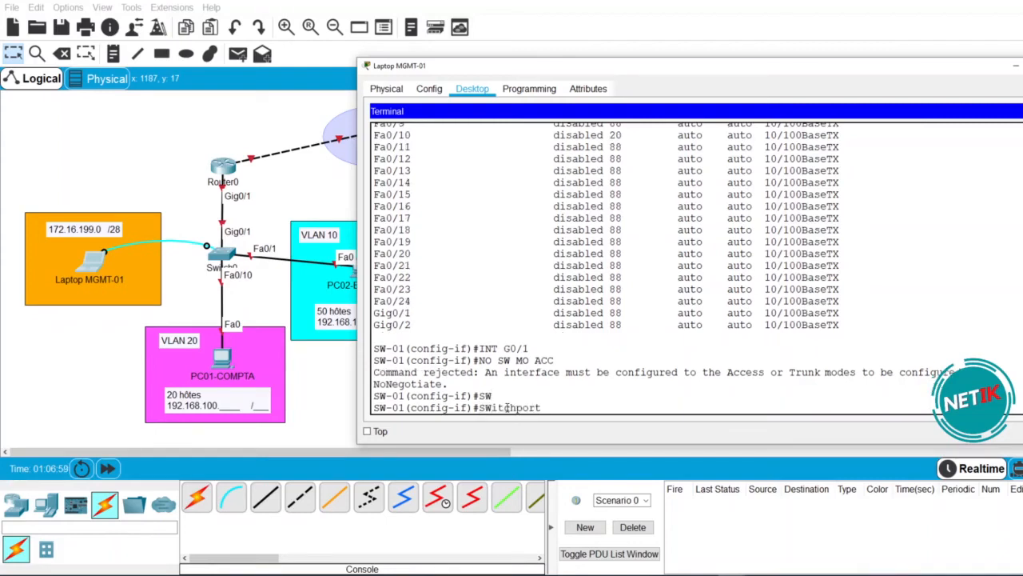
text(MO)
key(Tab)
text(TR)
key(Tab)
key(Return)
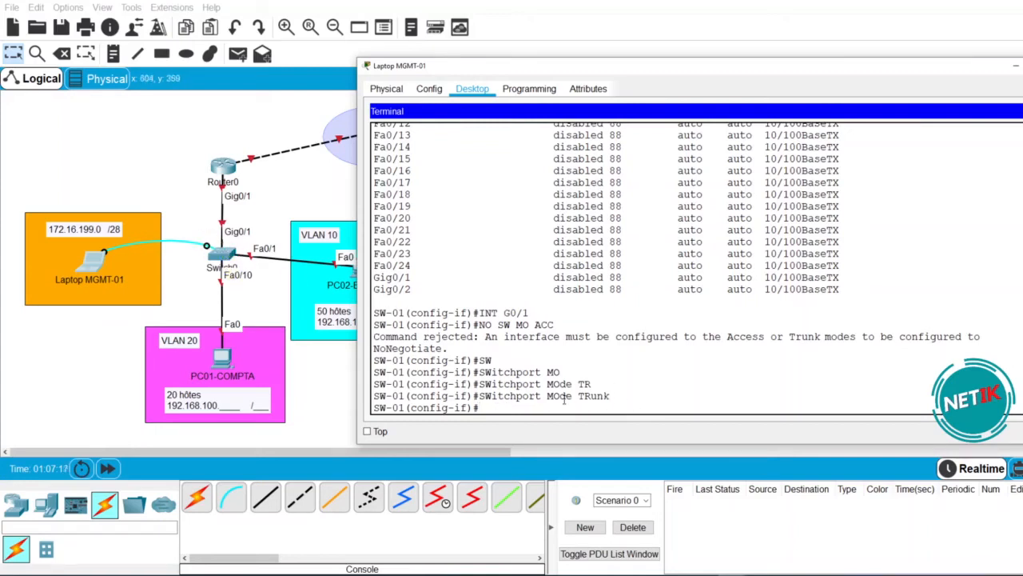
- Display SW-01's running configuration with 'do sh run'
text(DO SH RUN)
key(Return)
key(space)
- Page through the configuration, noting GigabitEthernet0/1 still carries access VLAN 88, to the end
key(space)
key(space)
key(space)
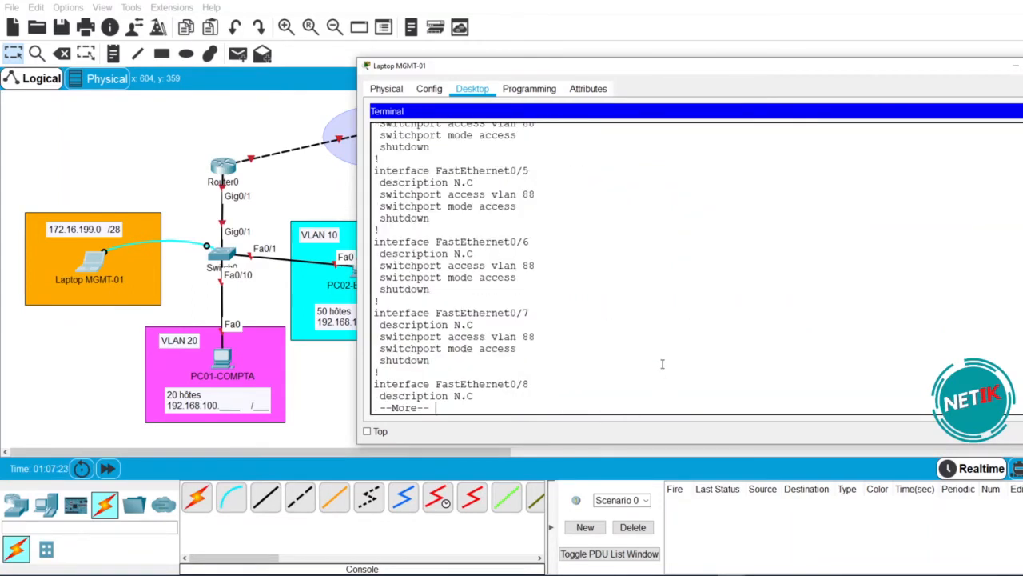
key(space)
key(space)
key(space)
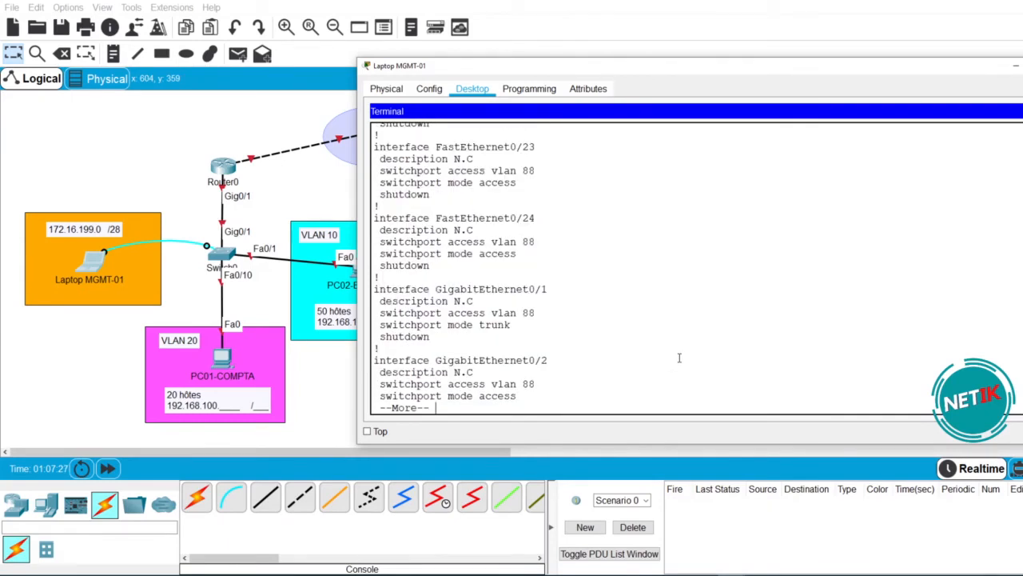
key(space)
scroll(679, 355, up, 4)
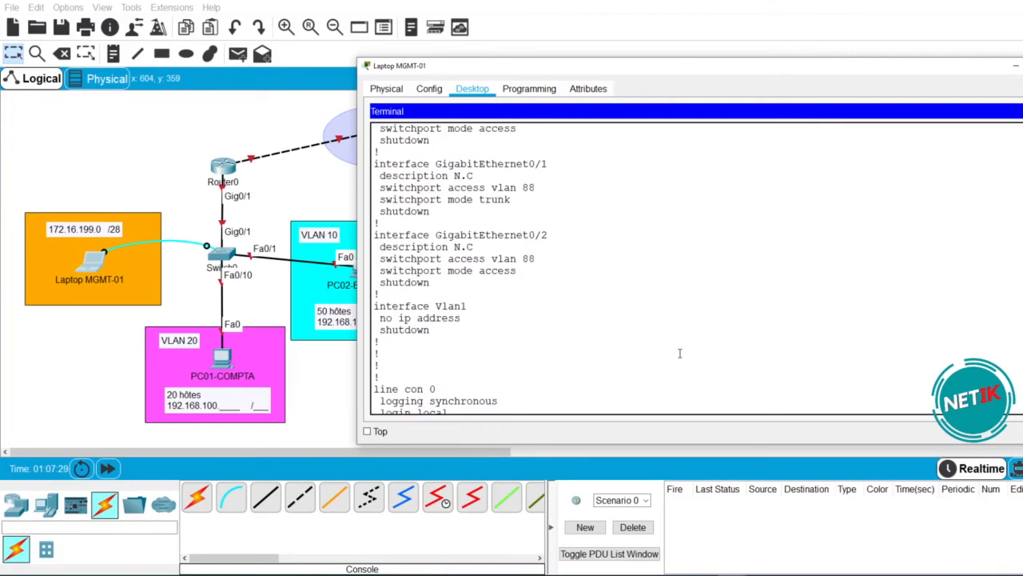
scroll(679, 354, up, 1)
double_click(528, 221)
drag(503, 227, 361, 233)
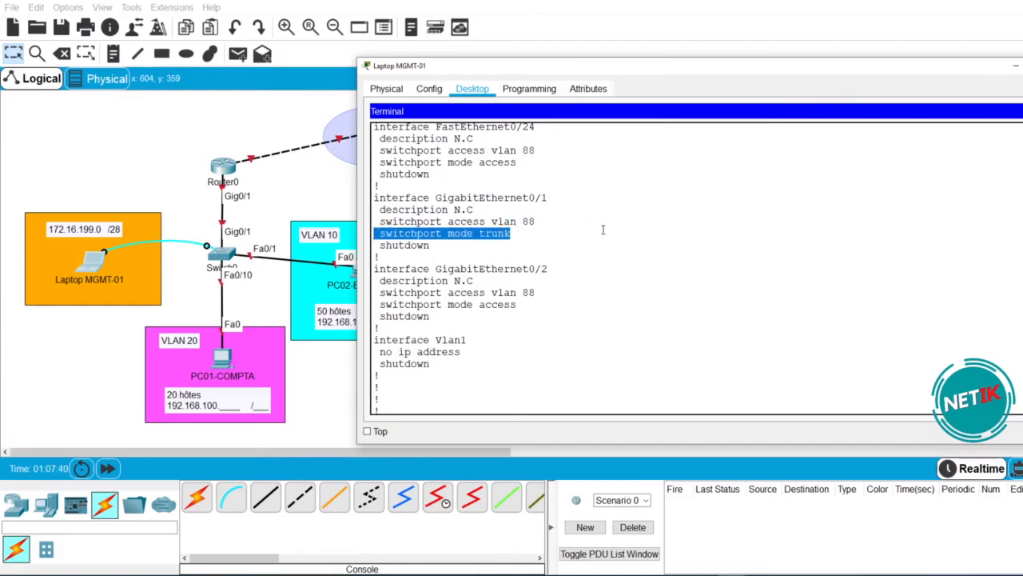
drag(537, 221, 386, 221)
scroll(468, 375, down, 4)
key(space)
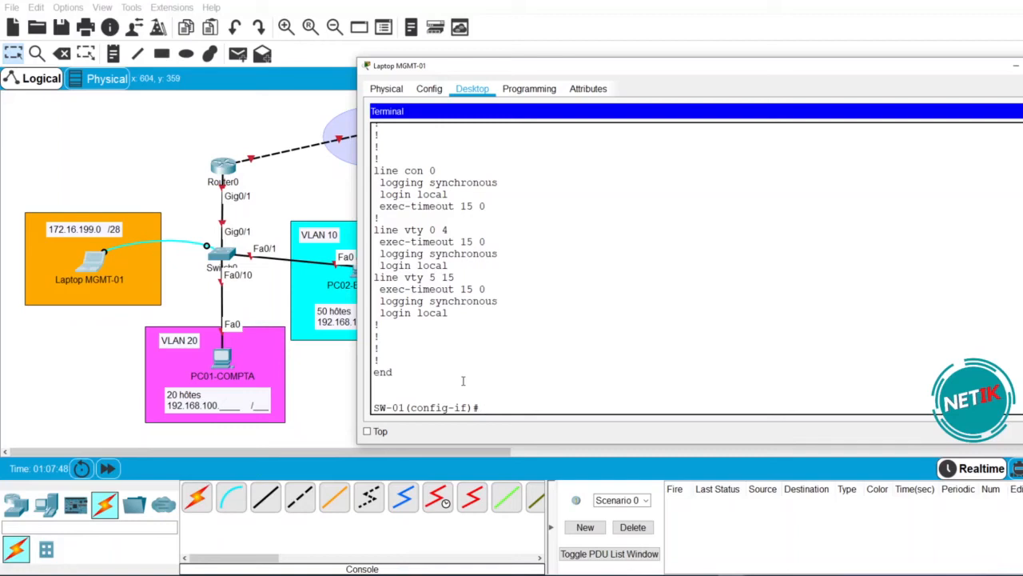
- Remove access VLAN 88 from G0/1 with 'no switchport access vlan 88'
text(NO SW A)
key(Tab)
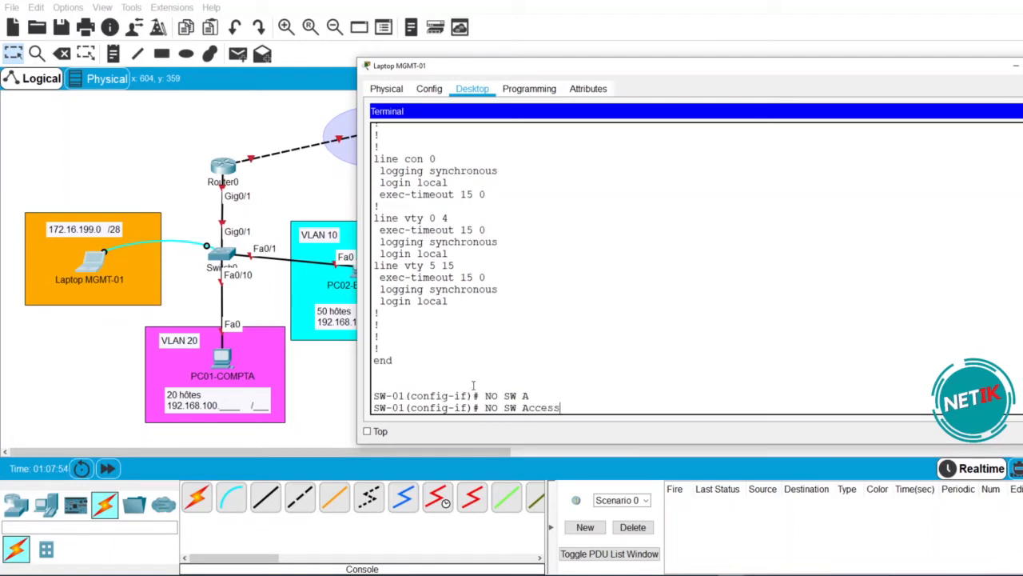
text(VL)
key(Tab)
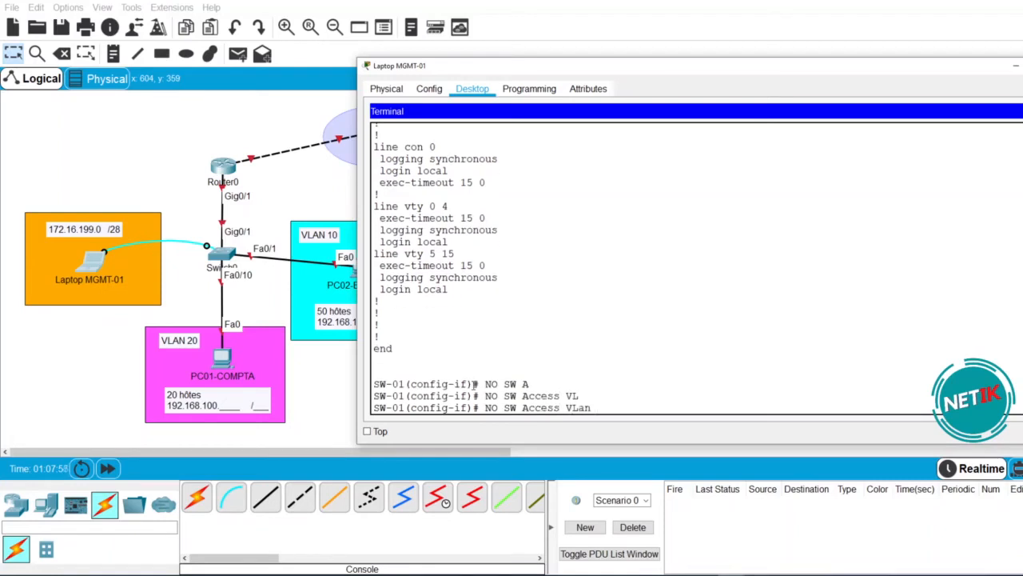
text(88)
key(Return)
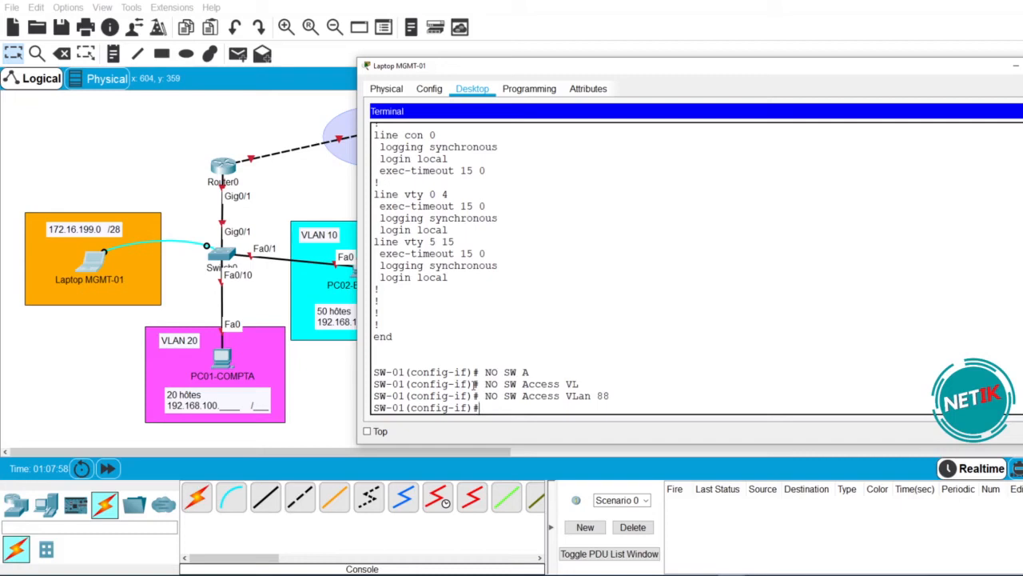
- Rerun 'do sh run' to confirm G0/1's trunk mode and N.C description, then type 'DES CONNECT TO RTR01'
text(DO SH RUN)
key(Return)
key(space)
key(space)
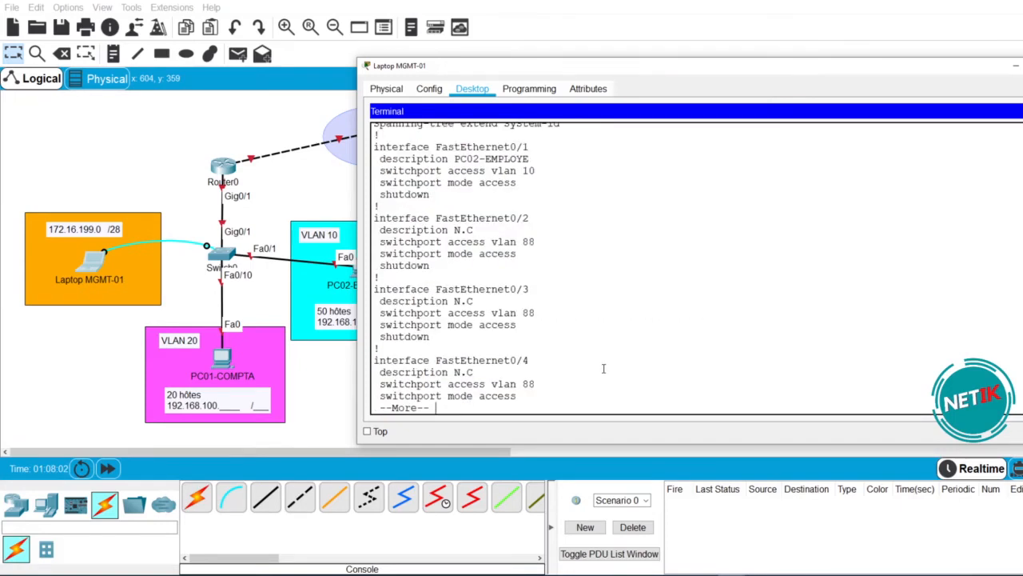
key(space)
key(space)
key(space)
key(space)
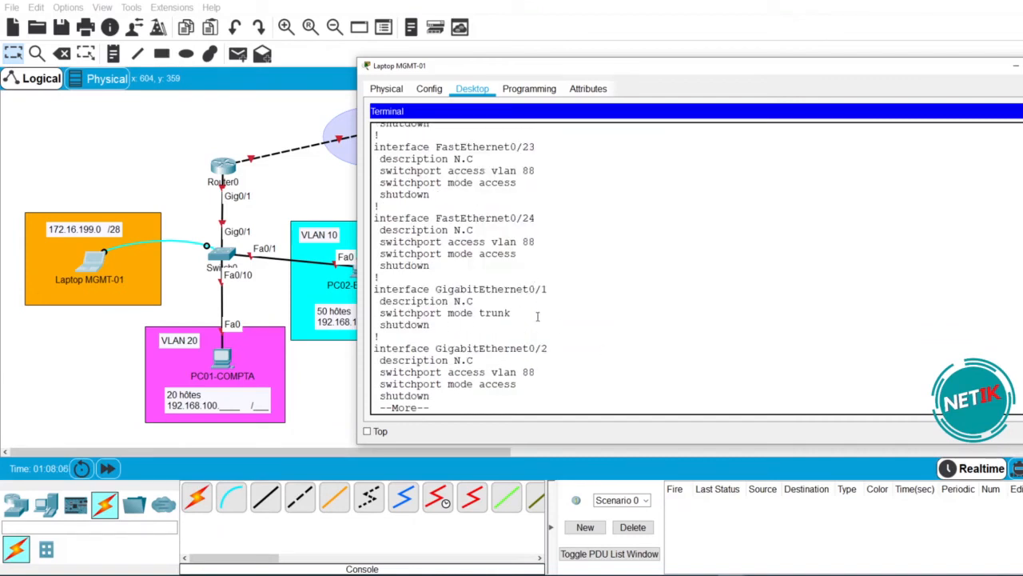
drag(510, 313, 367, 308)
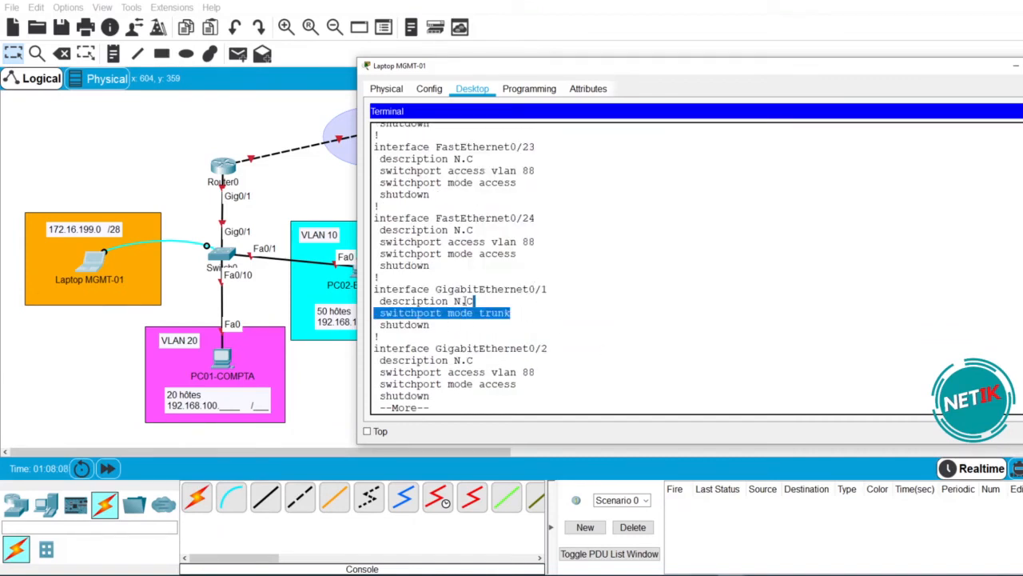
drag(482, 299, 377, 300)
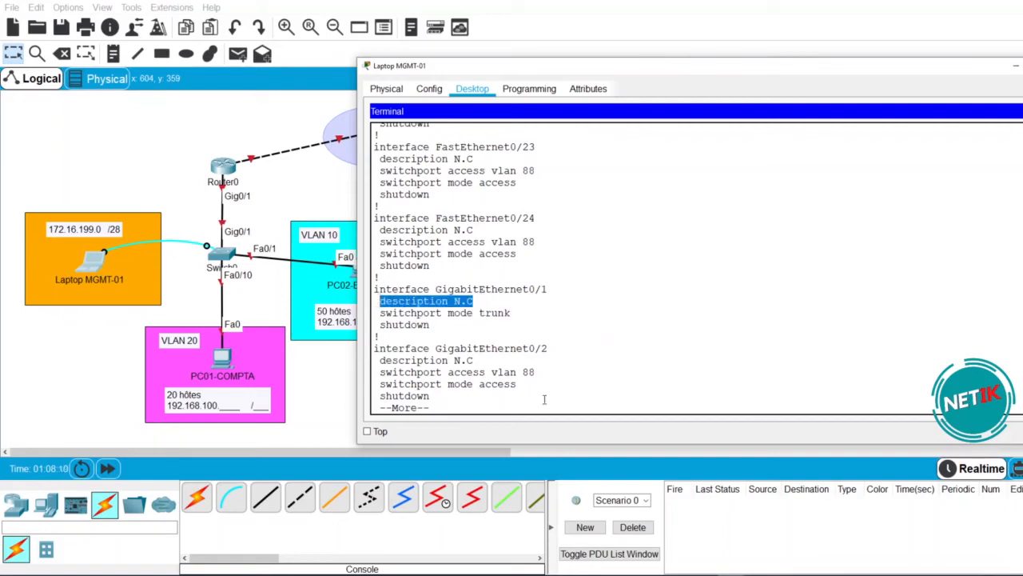
key(space)
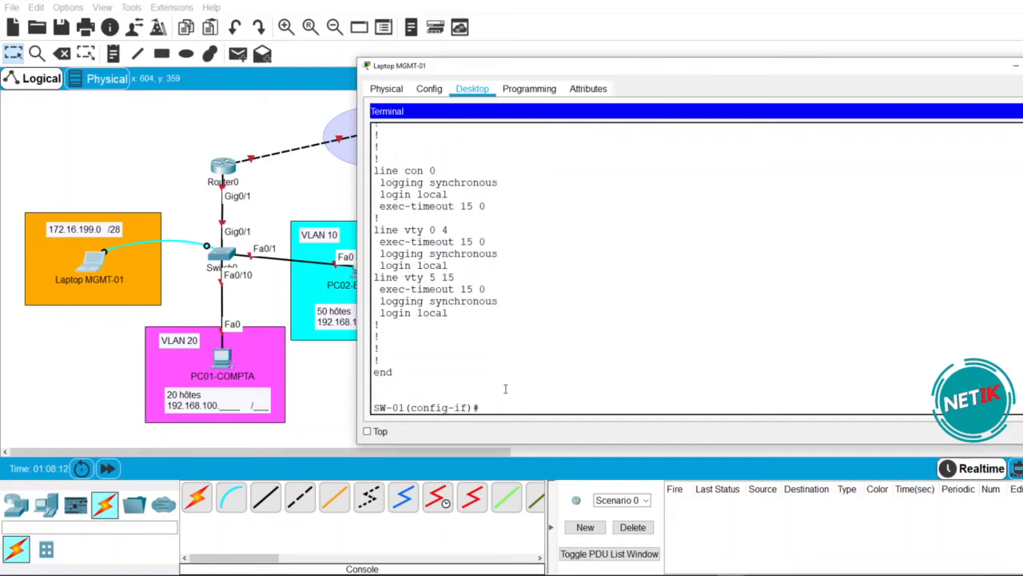
text(DES CONNECT TO RTR01)
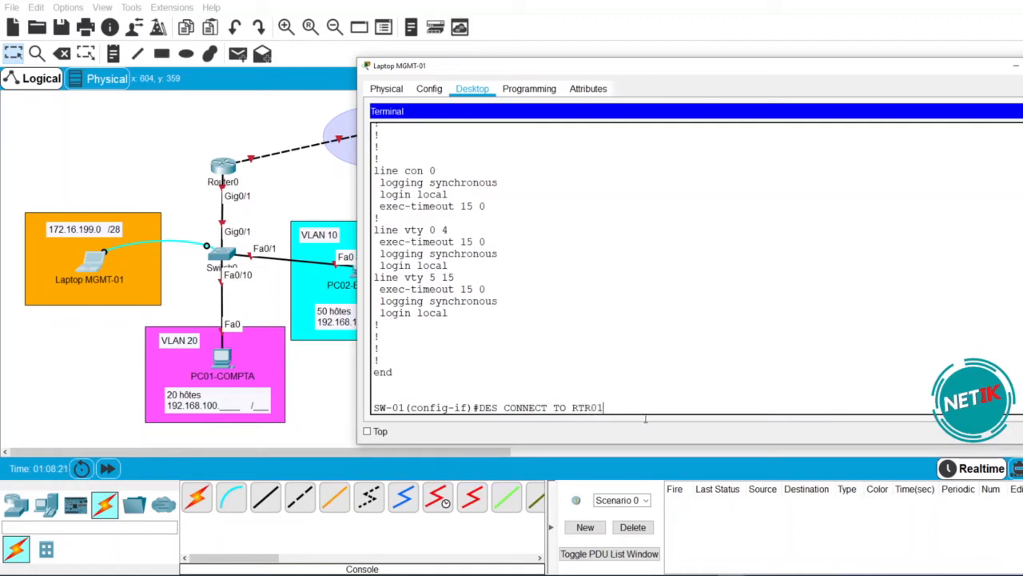
- Describe G0/1 as CONNECT TO RTR01 and bring it up with no shutdown
key(Return)
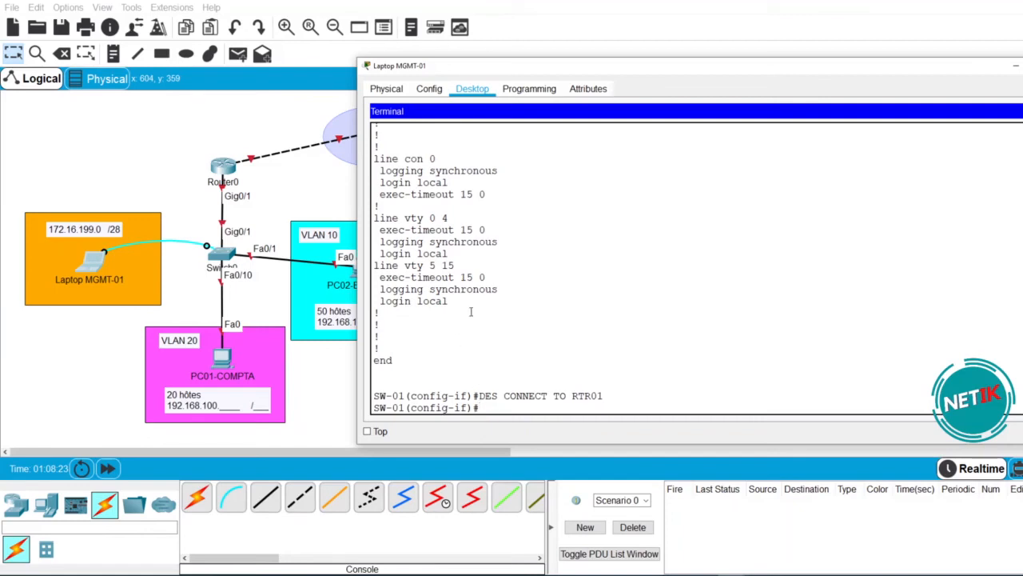
drag(608, 395, 570, 395)
click(523, 409)
text(NO SHUT)
key(Tab)
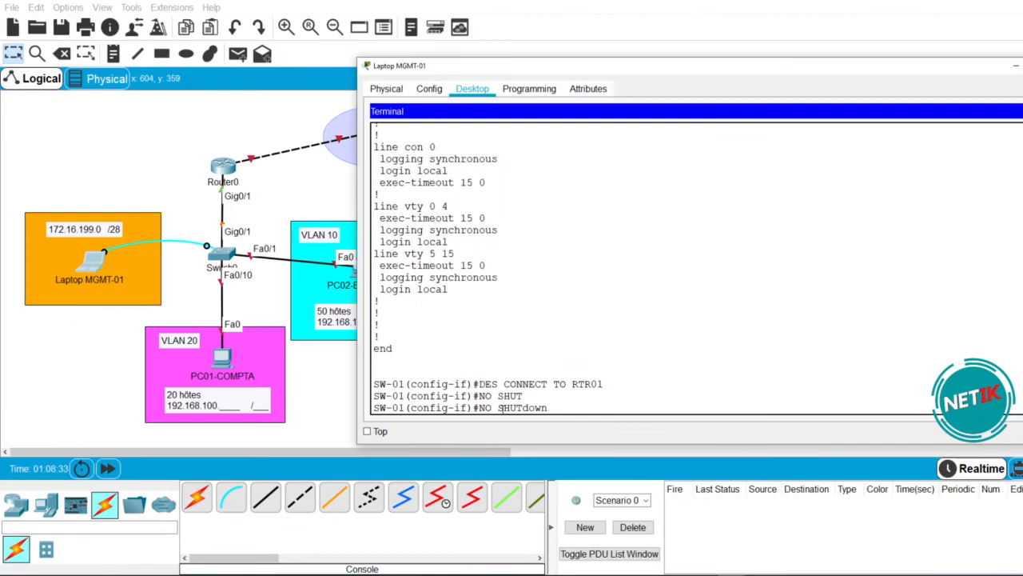
key(Return)
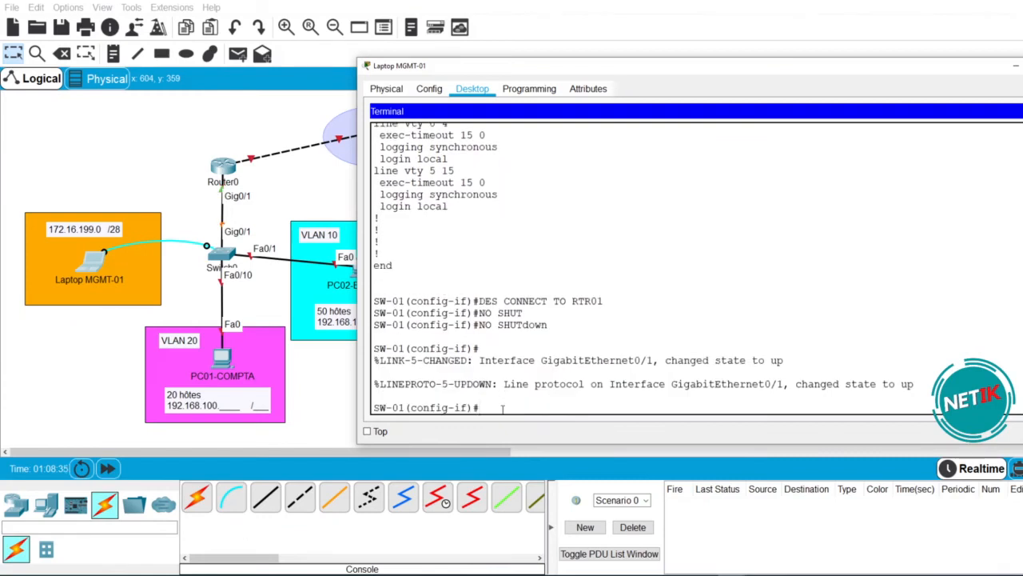
key(Return)
- Exit G0/1 and enable FastEthernet0/1 with no shutdown
text(INT)
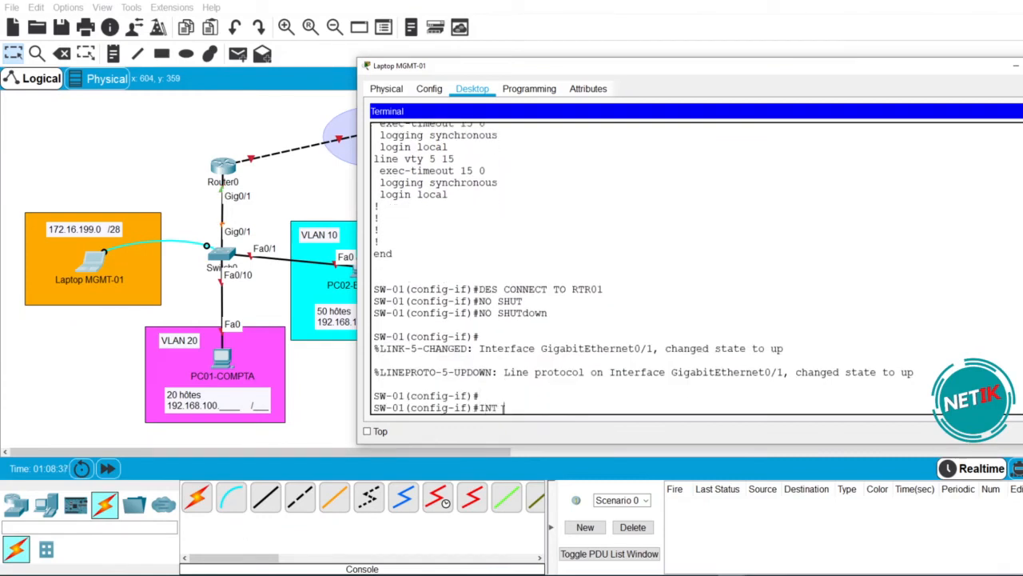
text( 0/1)
key(Return)
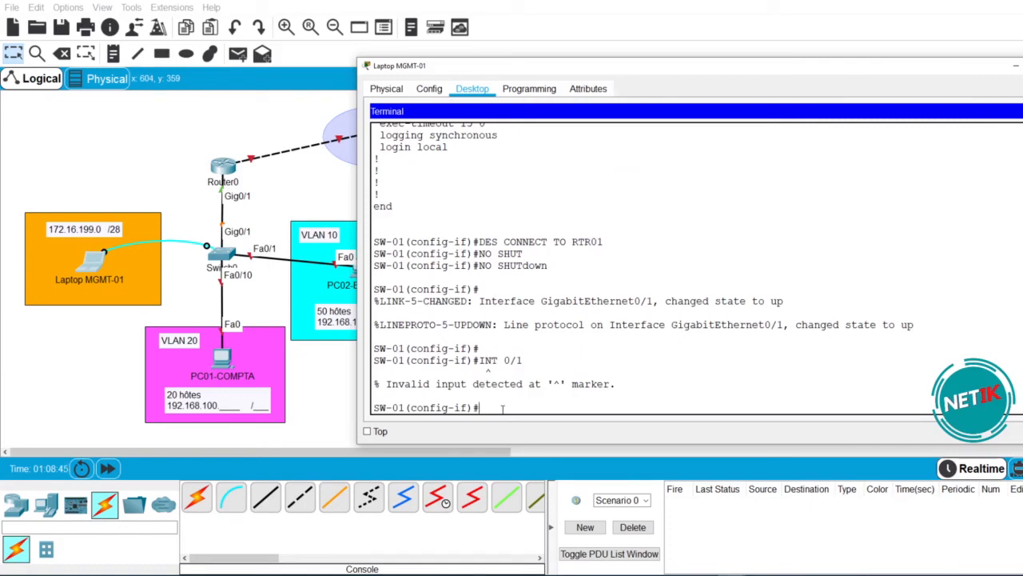
text(EXIT)
key(Return)
text(INT F0/1)
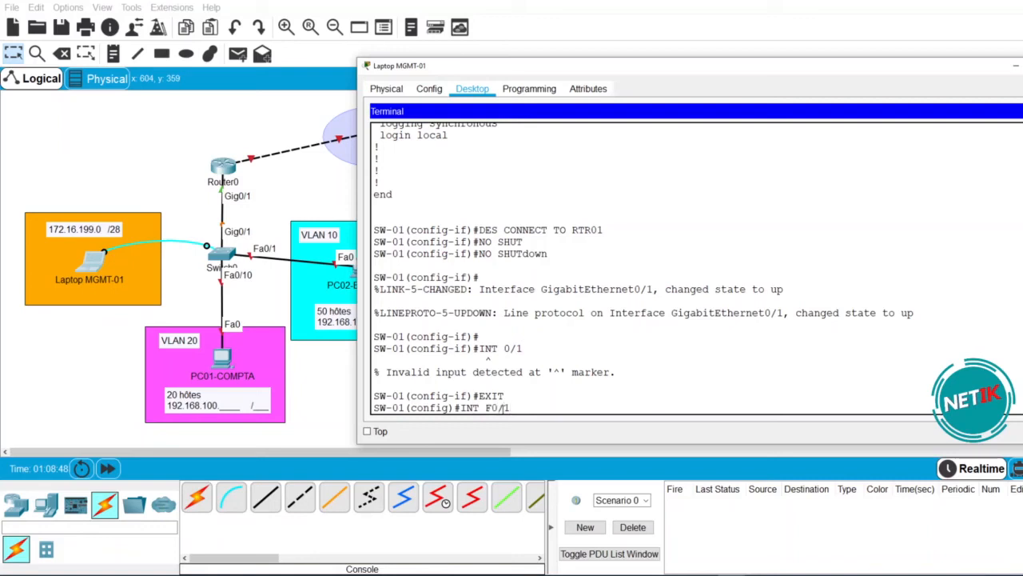
key(Return)
text(NO SHUT)
key(Return)
- Select FastEthernet0/10, enable it with no shutdown, and close the terminal
key(Return)
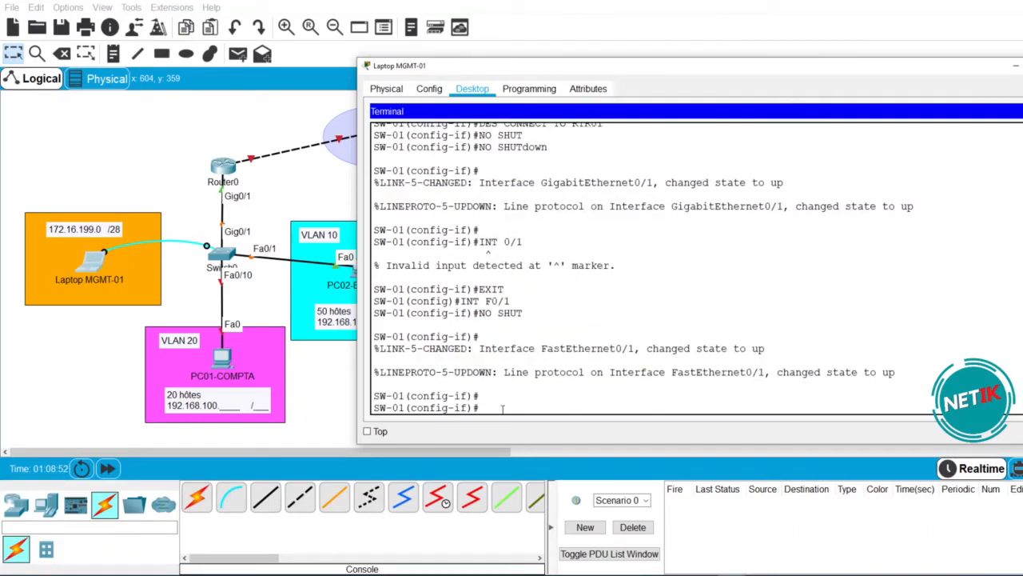
key(Up)
key(Up)
text(0)
key(Return)
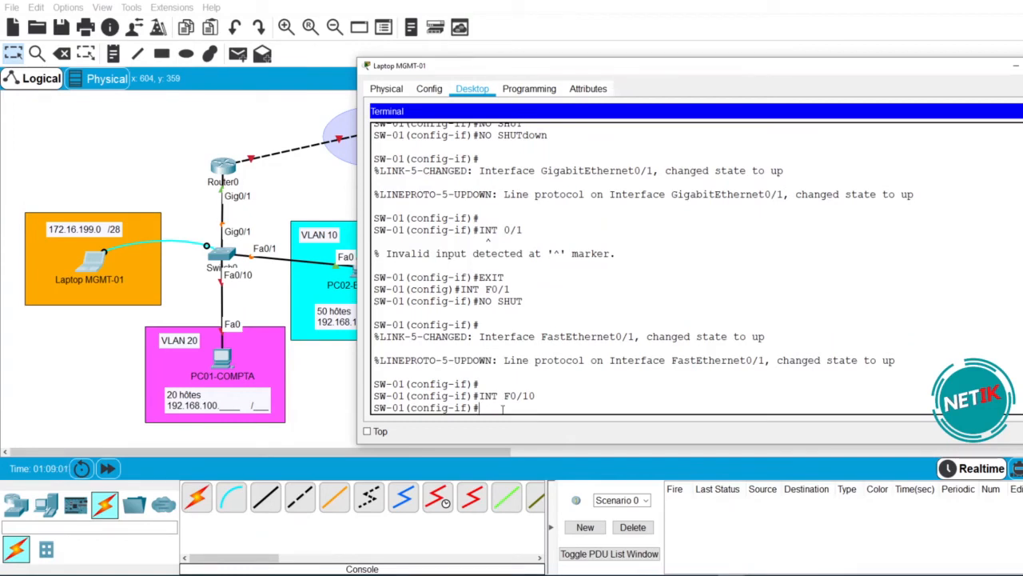
text(SJHU)
key(Tab)
key(BackSpace)
key(BackSpace)
key(BackSpace)
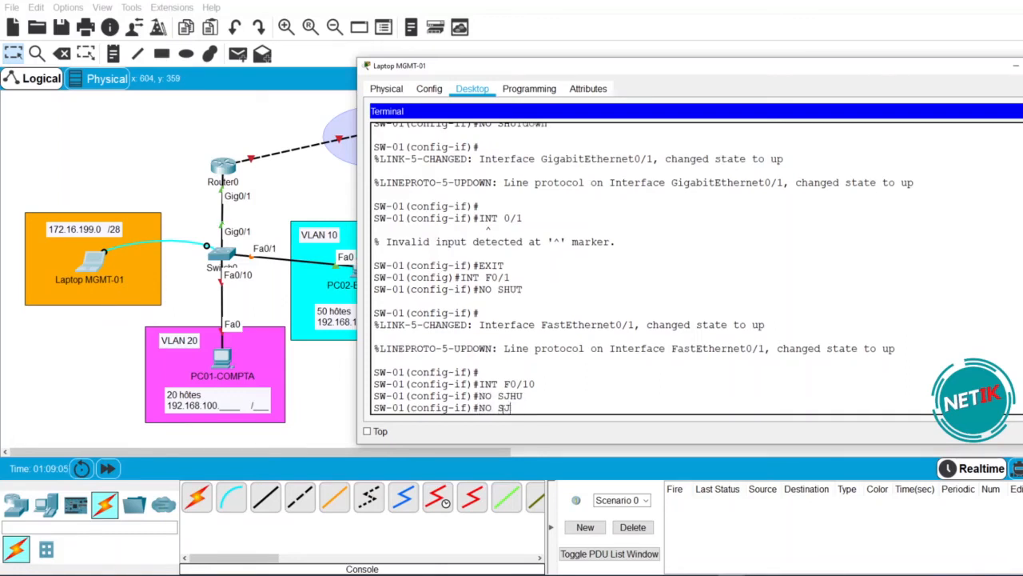
key(Tab)
text(HU)
key(Tab)
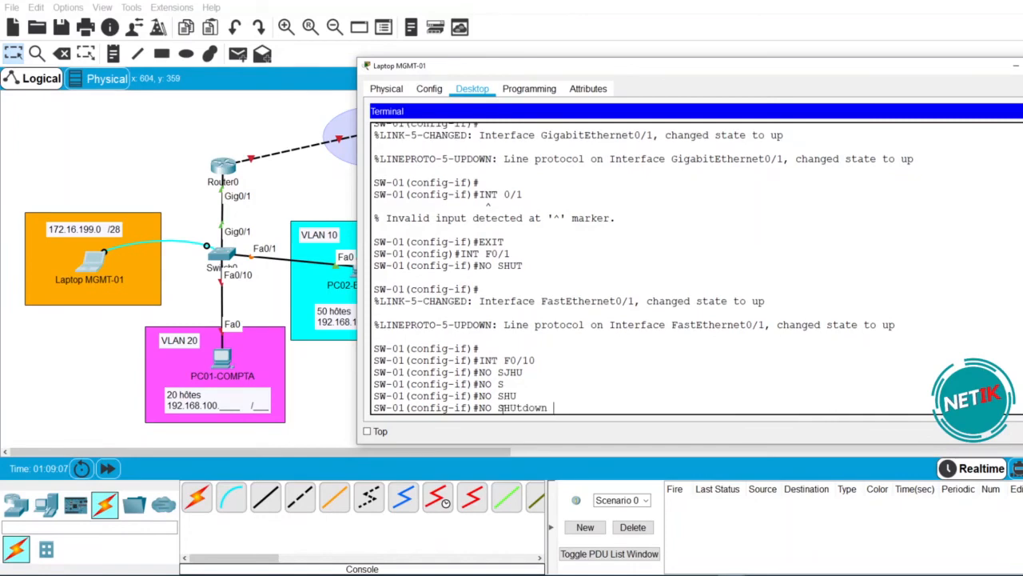
key(Return)
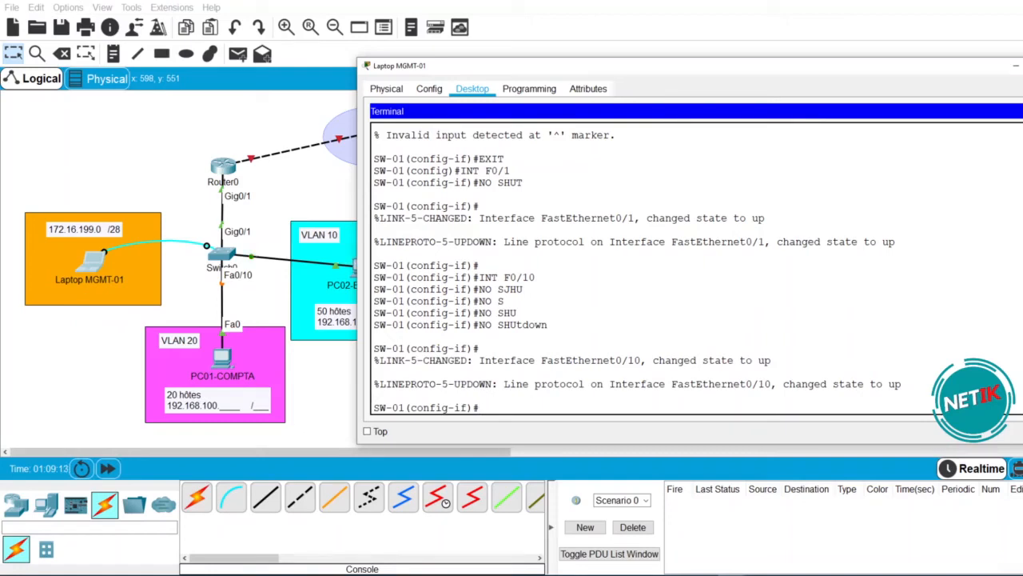
click(1022, 111)
- Cable Laptop MGMT-01's FastEthernet0 to Switch0 Fa0/24 with a straight-through cable and reopen its console terminal
click(1022, 66)
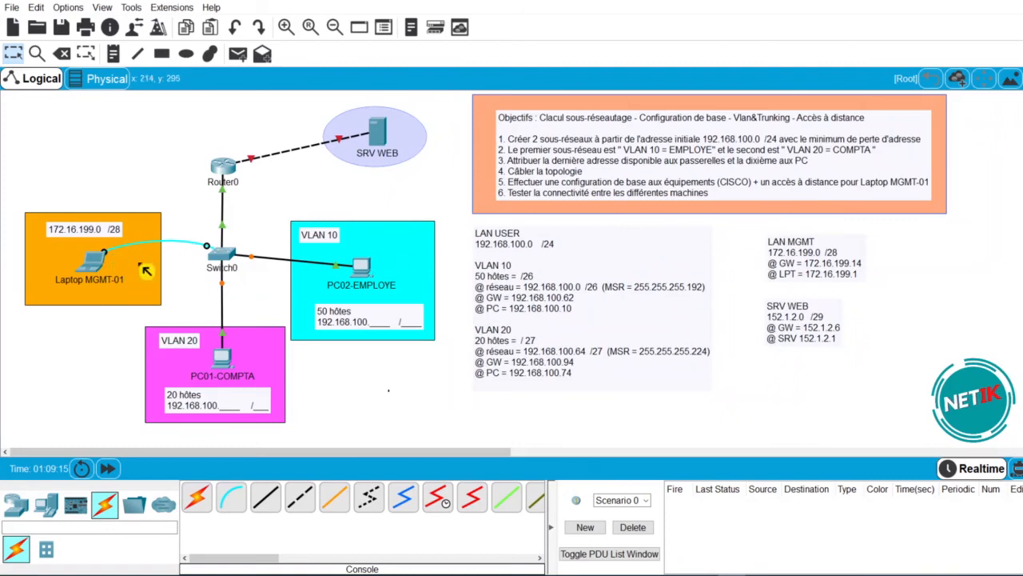
click(272, 510)
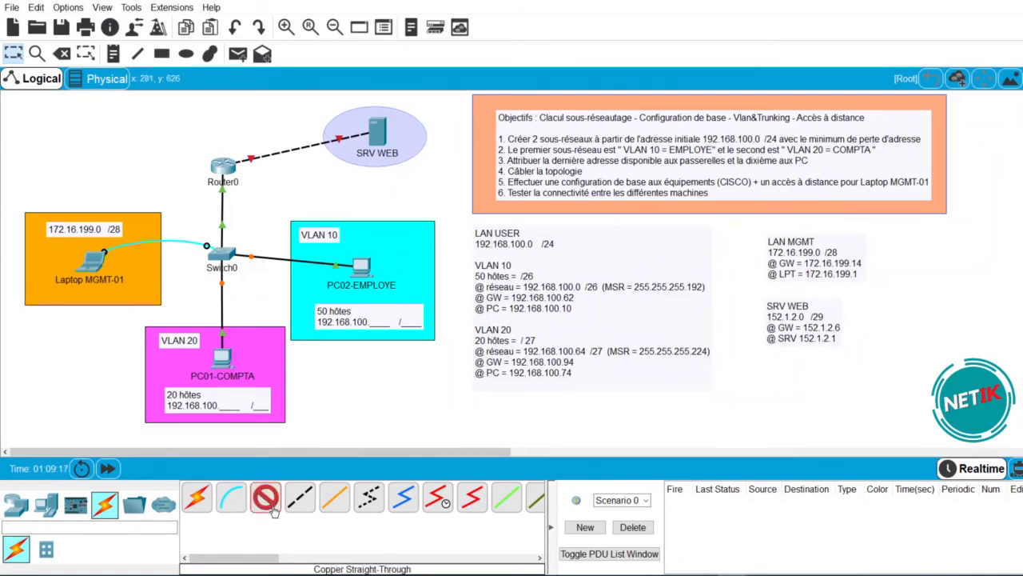
click(104, 257)
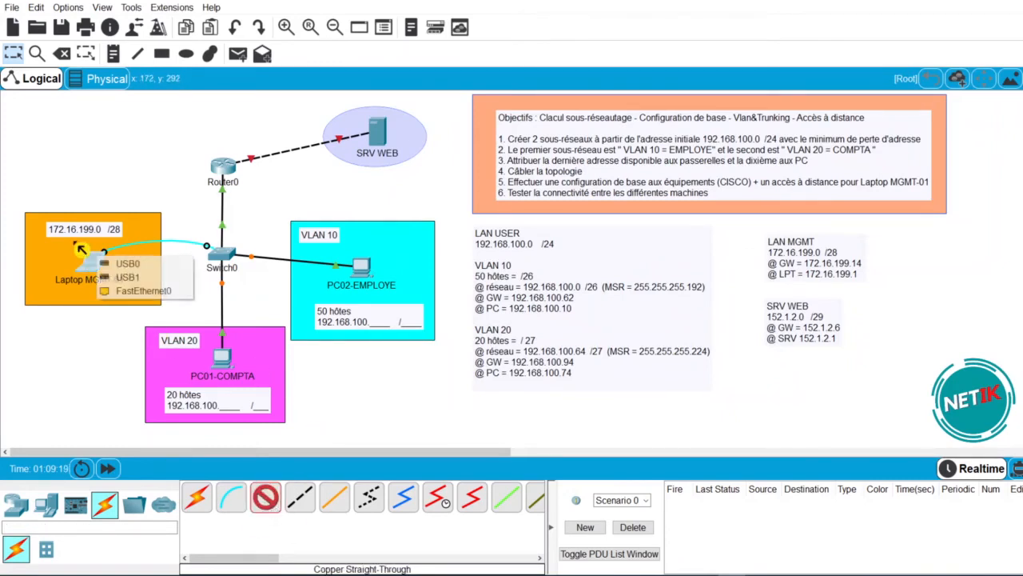
click(149, 290)
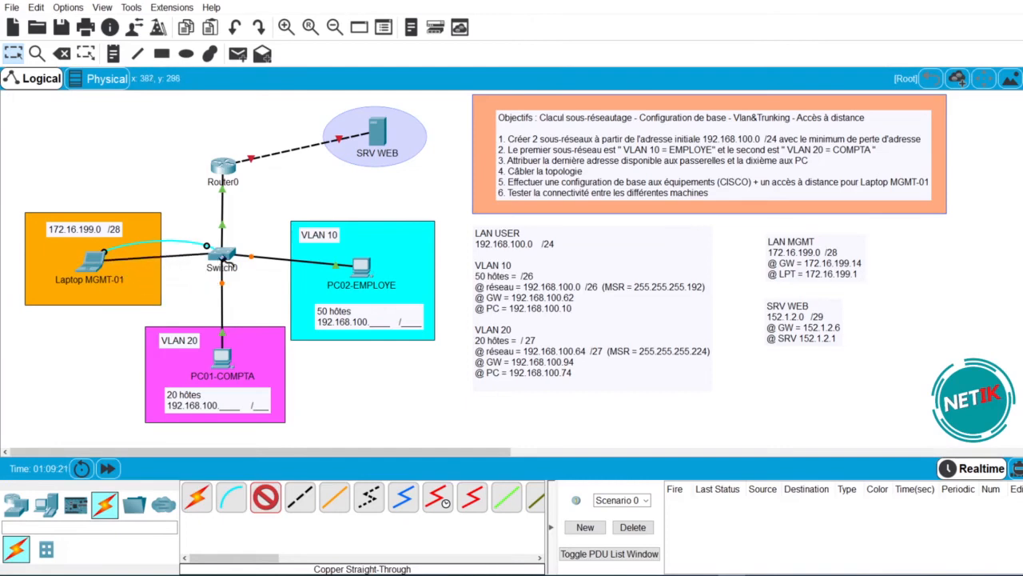
click(220, 255)
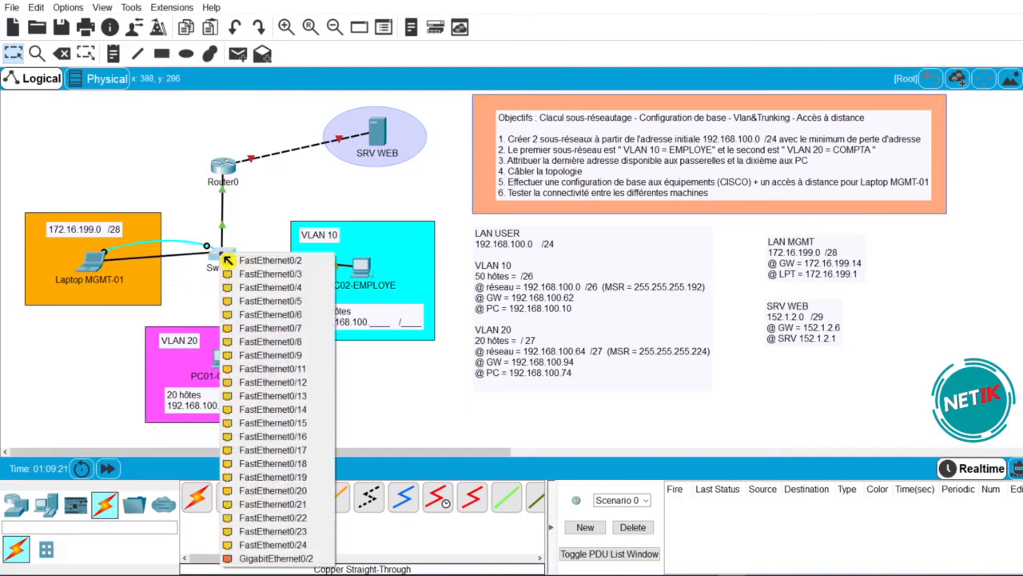
click(292, 552)
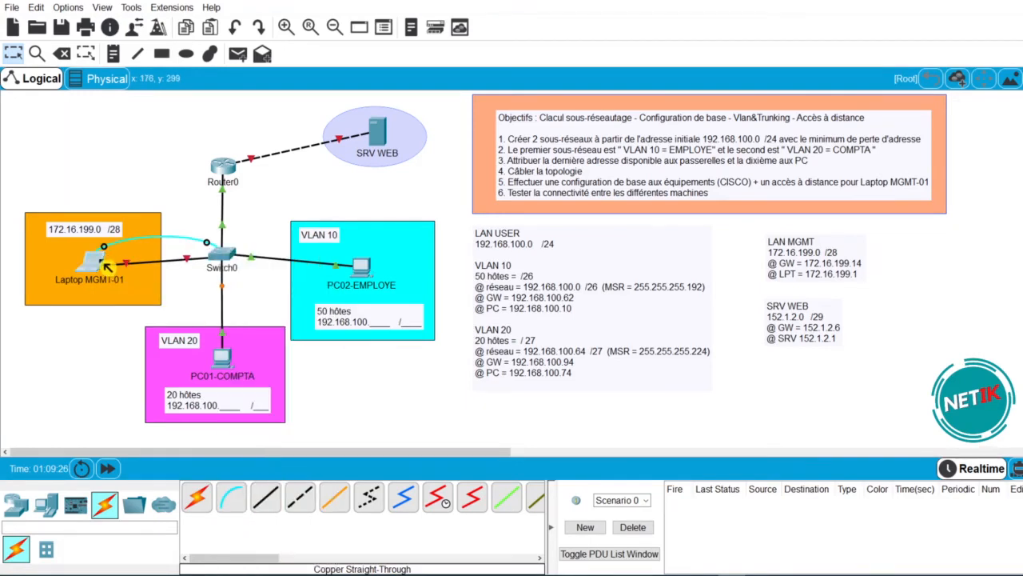
click(542, 199)
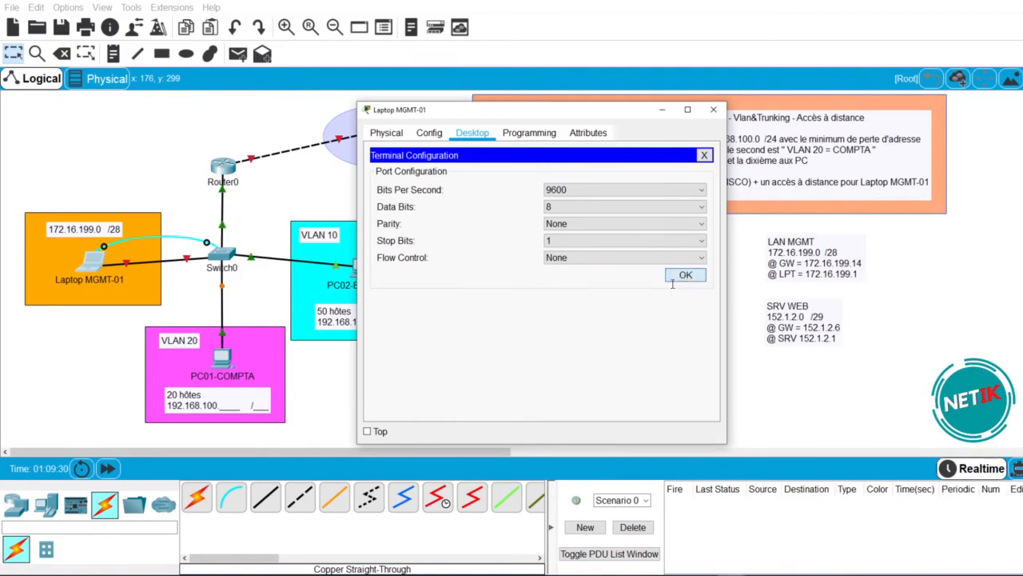
click(681, 274)
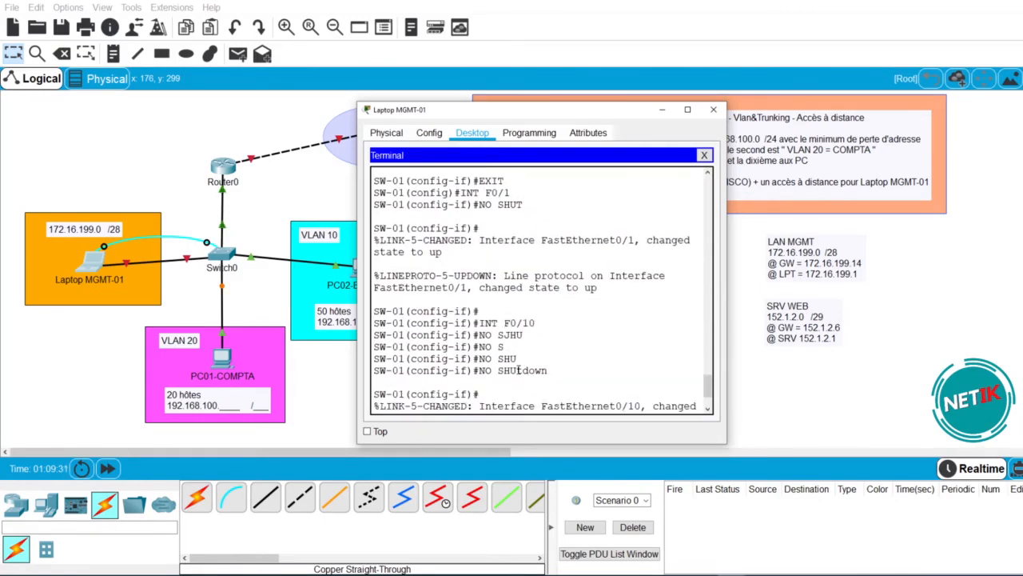
- Put SW-01 port Fa0/24 into access VLAN 199 and describe it LPT-MGMT
text(E)
text(INT F0/24)
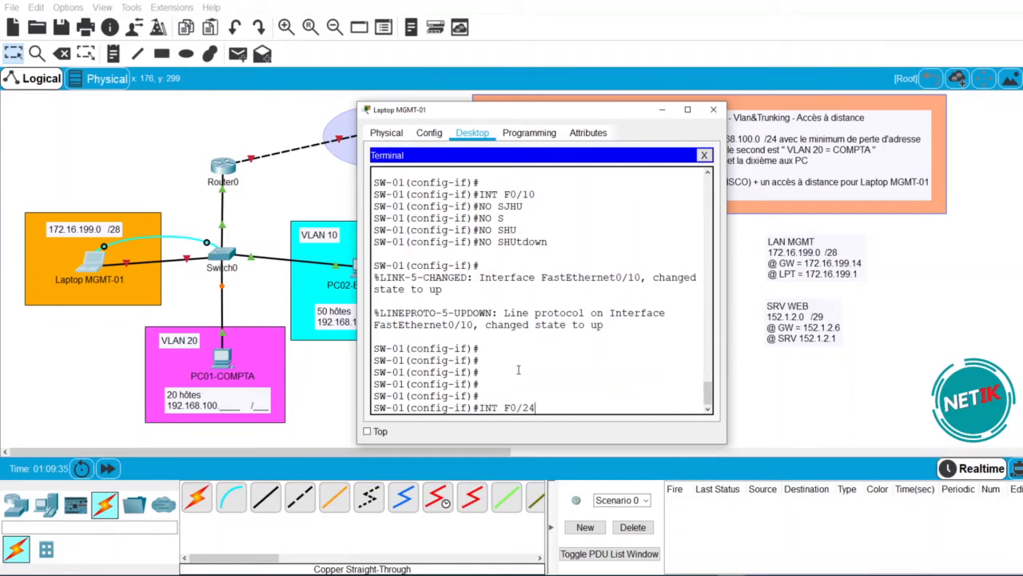
key(Return)
text(SW-01(config-if)#SW)
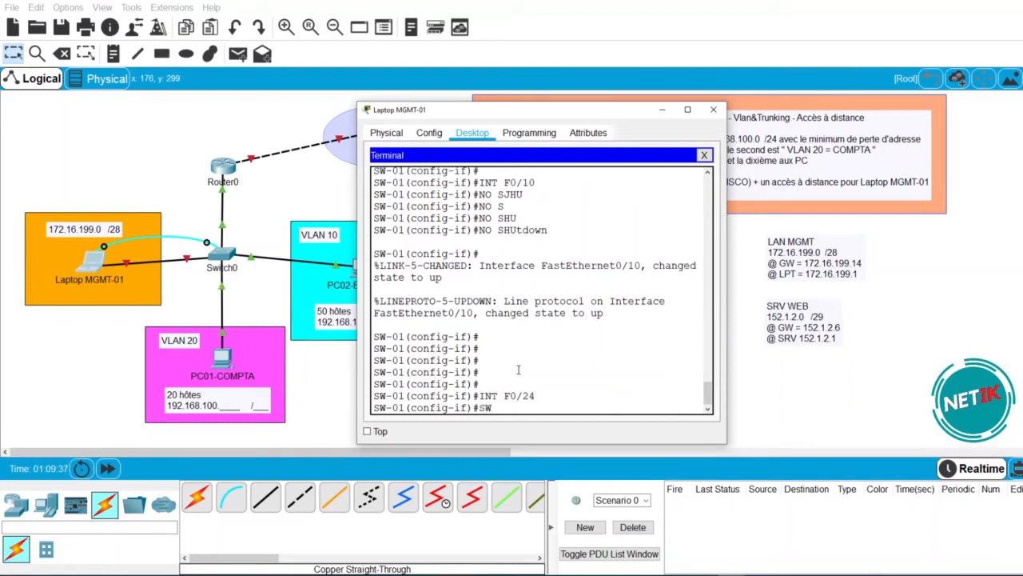
text( ACC VL 199)
key(Return)
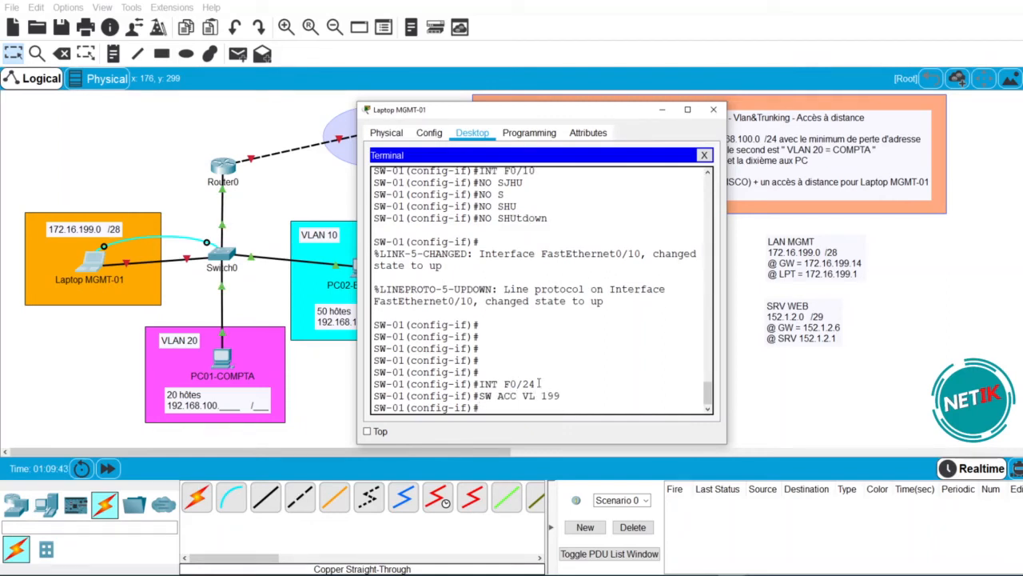
text(DES)
key(Tab)
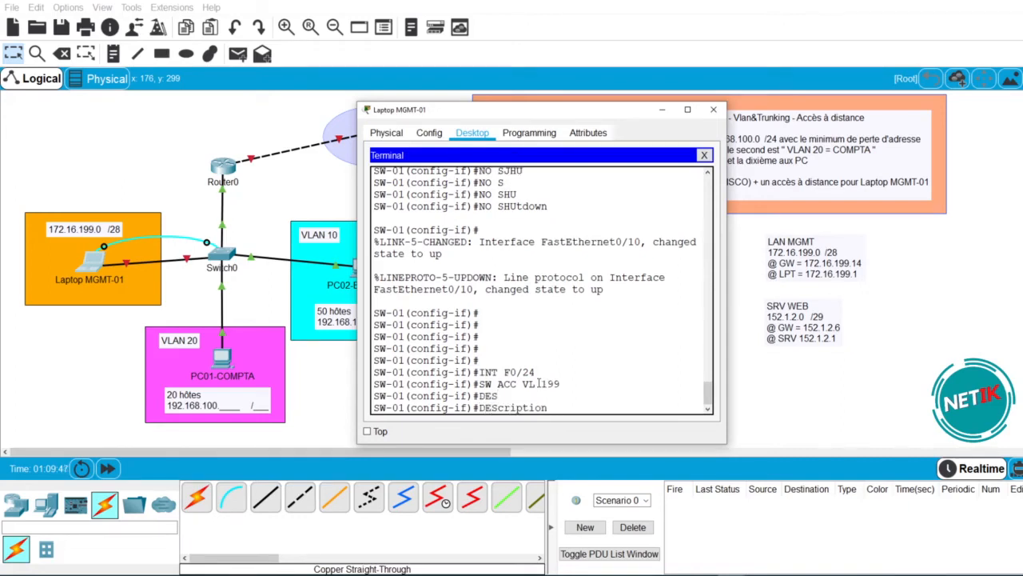
text(LPT-MGMT)
key(Return)
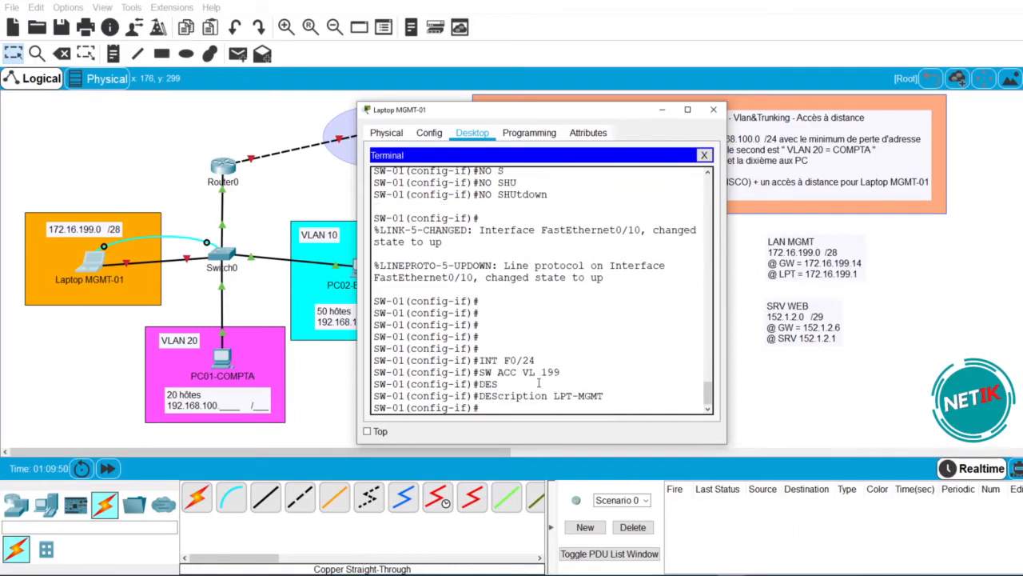
drag(607, 396, 553, 396)
drag(536, 360, 517, 360)
click(524, 406)
- Enable Fa0/24, fast-forward time so the link turns green, and reopen the laptop terminal
text(NO SHUT)
key(Tab)
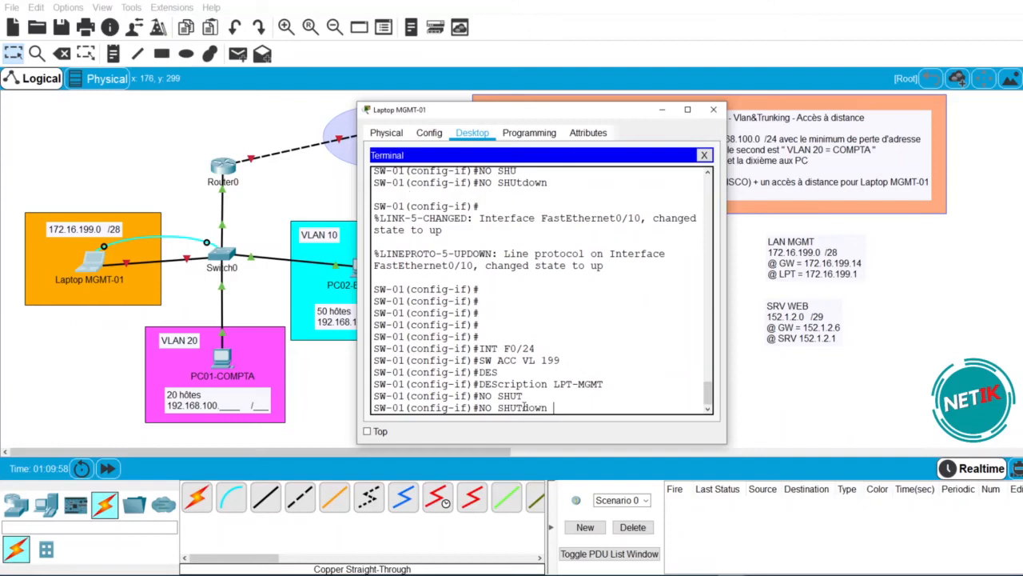
key(Return)
key(Return)
key(Return)
key(Return)
key(Return)
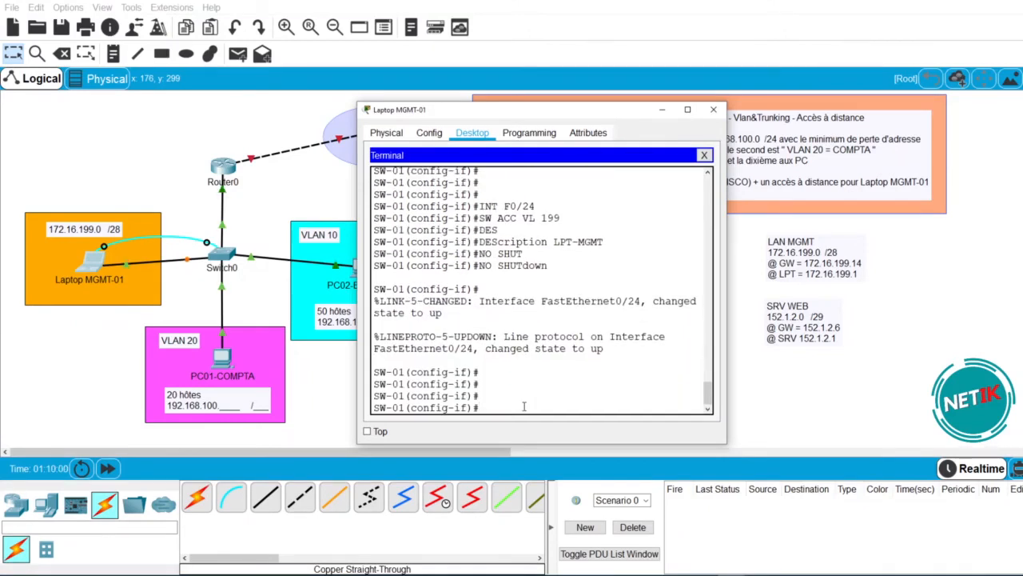
click(107, 468)
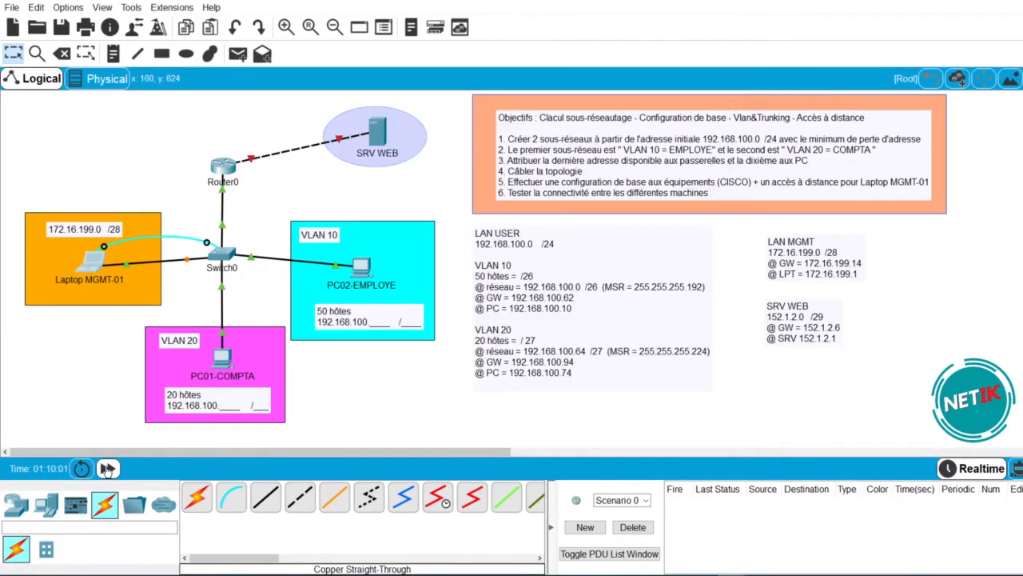
click(110, 470)
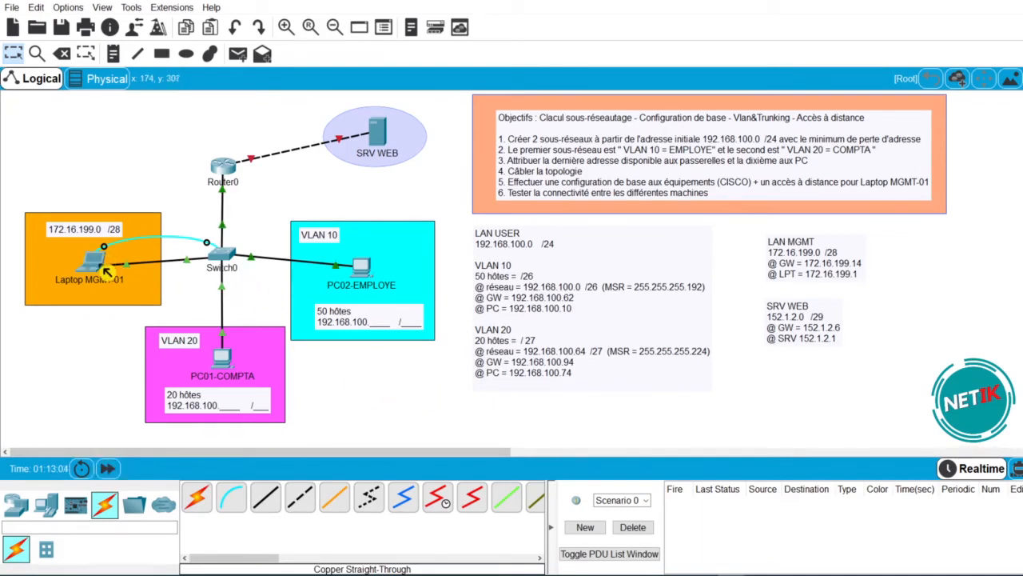
click(104, 269)
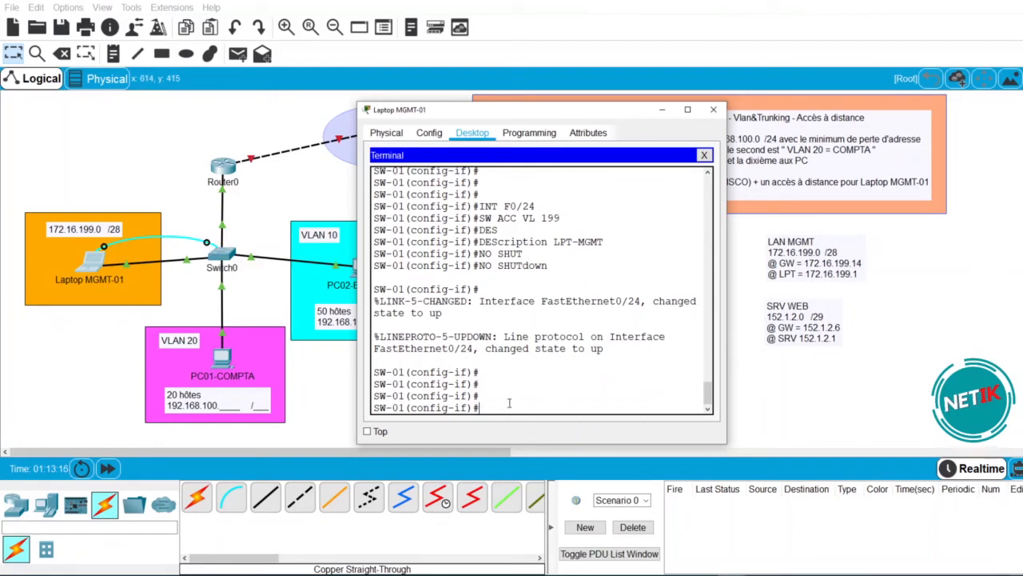
- Create SW-01's Vlan199 interface with description FOR MGMT and address 172.16.199.13 255.255.255.240
text(EXIT)
key(Return)
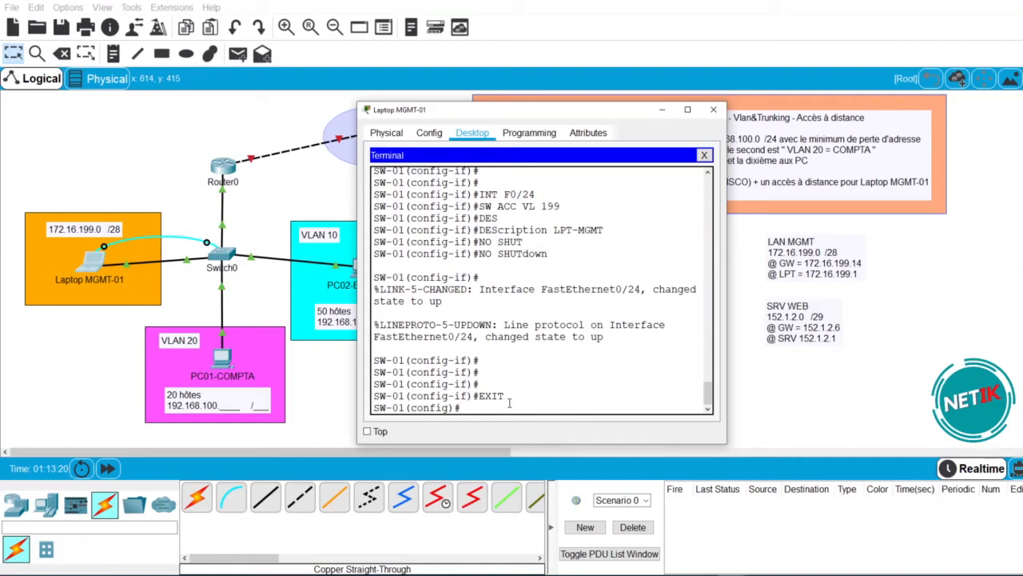
text(INT VL 199)
key(Return)
text(DES )
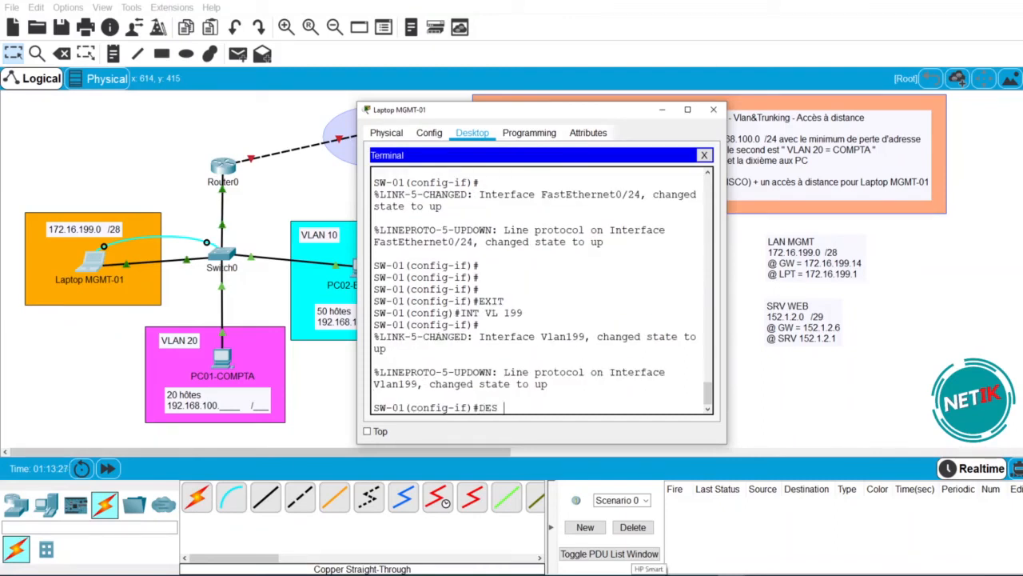
text(FOR MGMT)
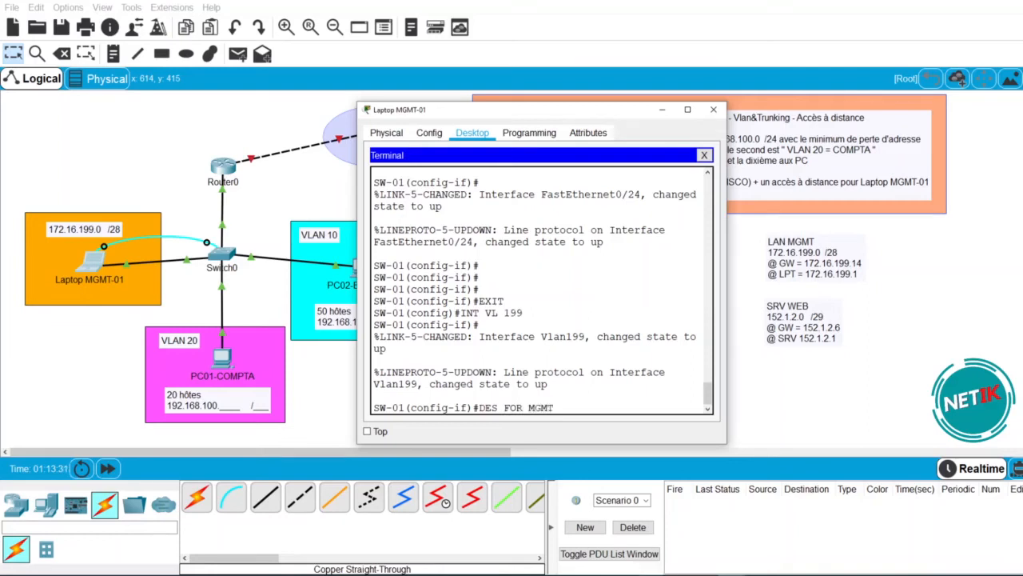
key(Return)
text(IP ADD 17)
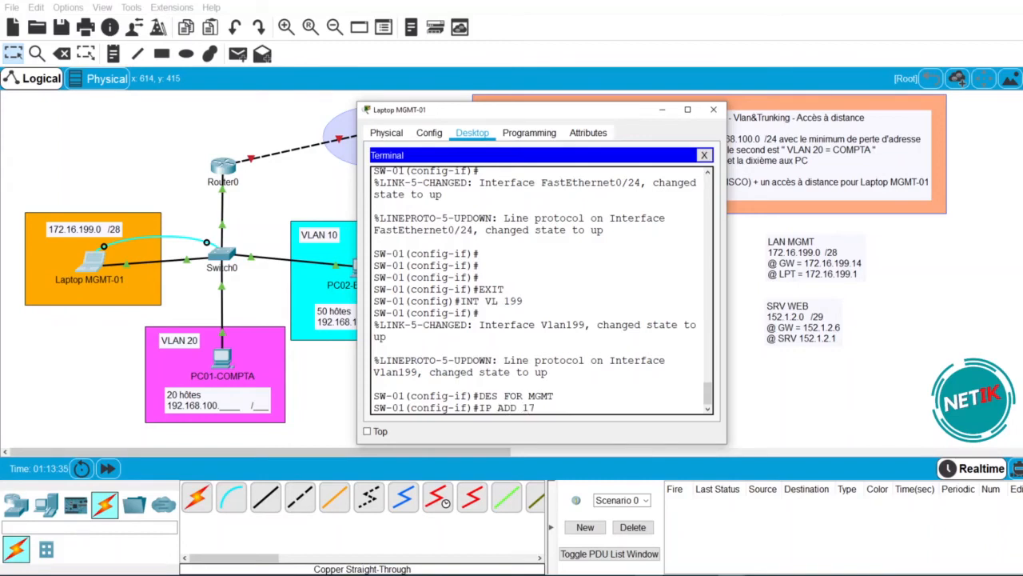
text(2.16.199.13 255.255.25)
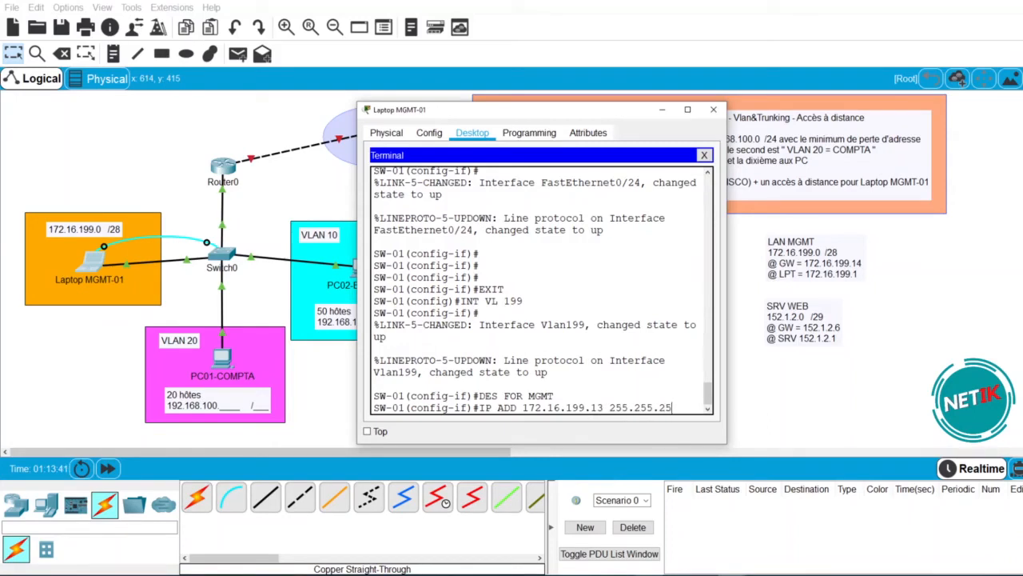
text(5.240)
key(Return)
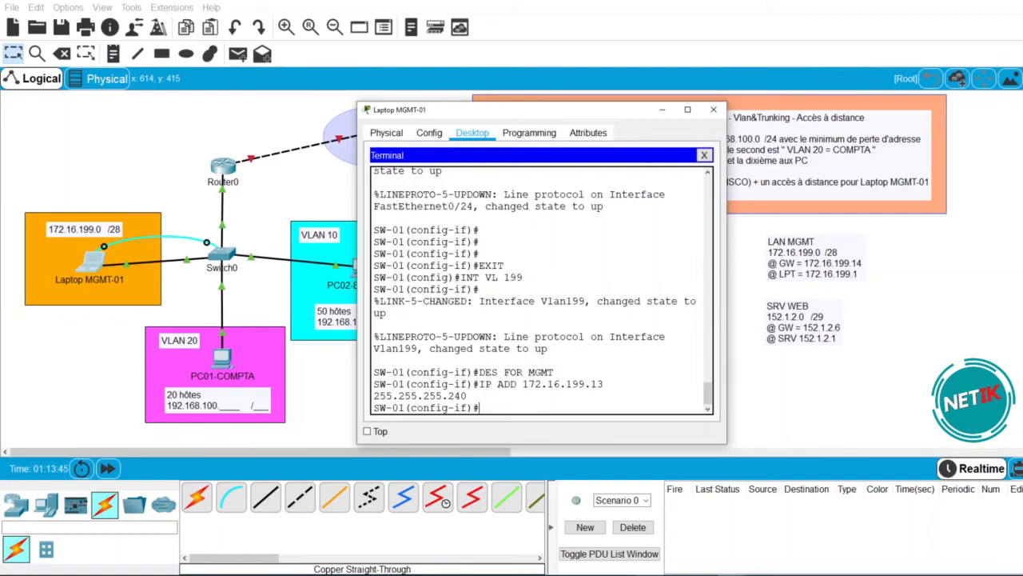
- Set SW-01's default gateway to 172.16.199.14, leave configuration mode and close the console
text(EXIT)
key(Return)
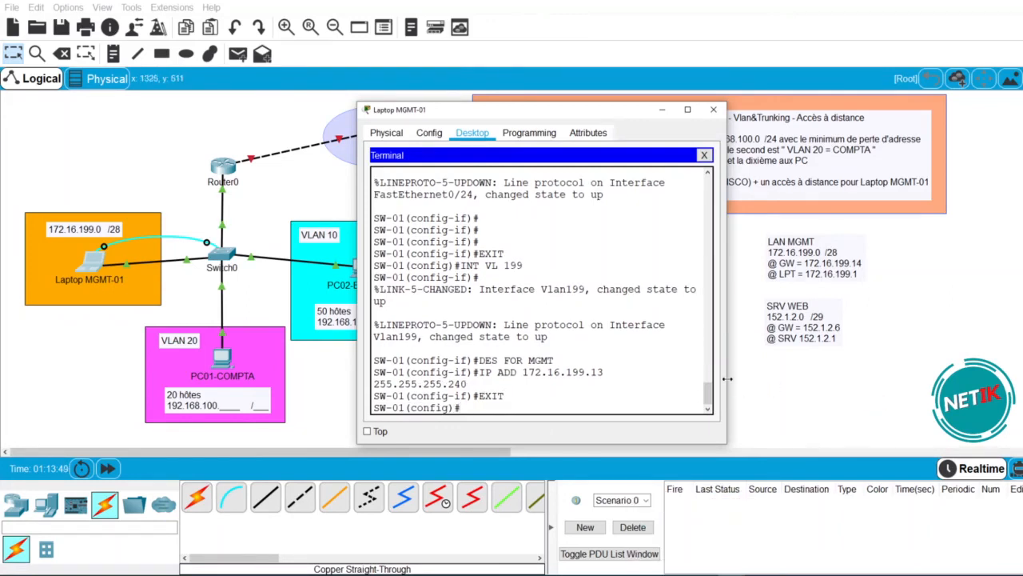
drag(726, 348, 938, 335)
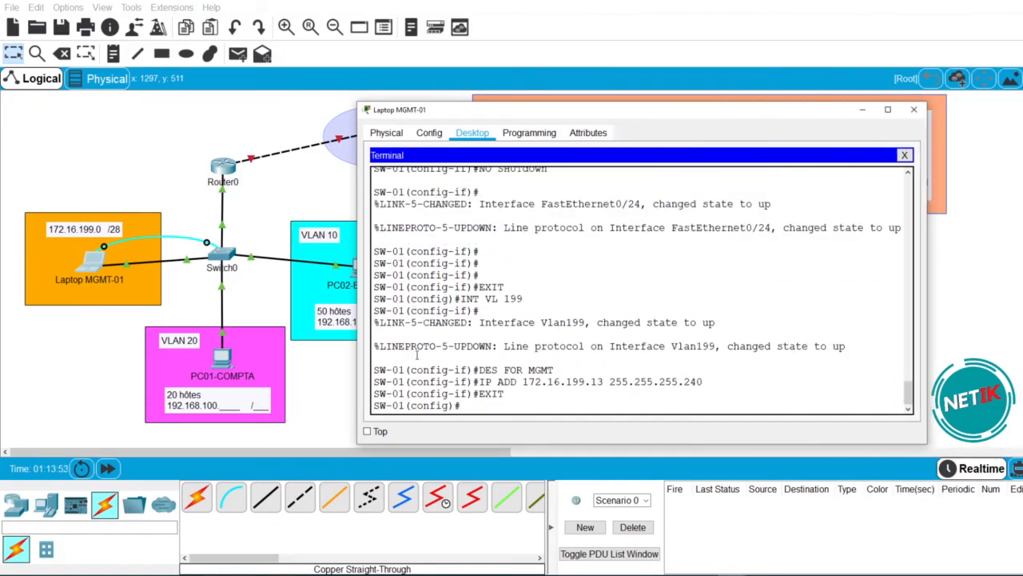
text(IP DEF)
key(Tab)
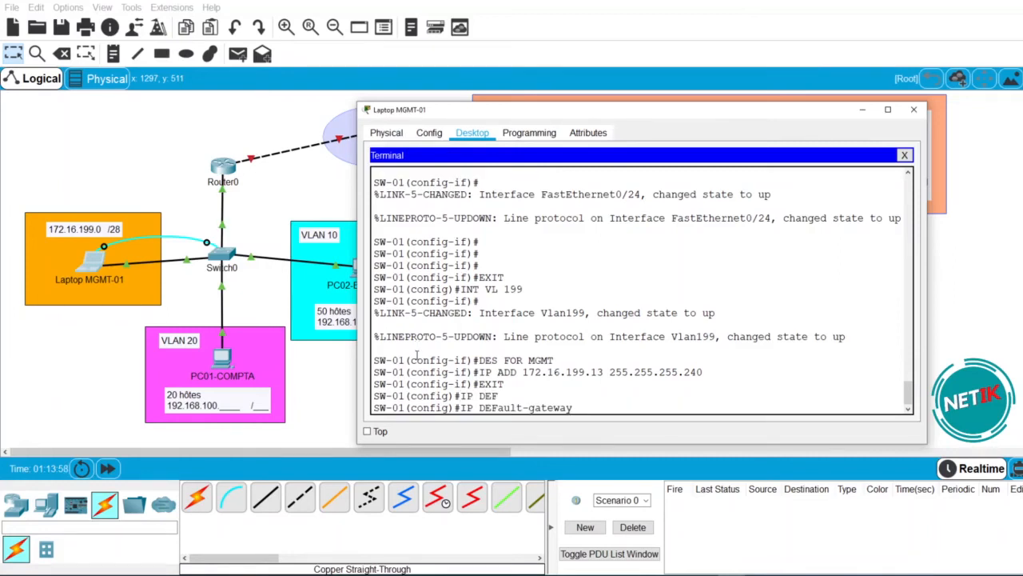
drag(593, 372, 606, 373)
click(601, 410)
text(172.16.199.)
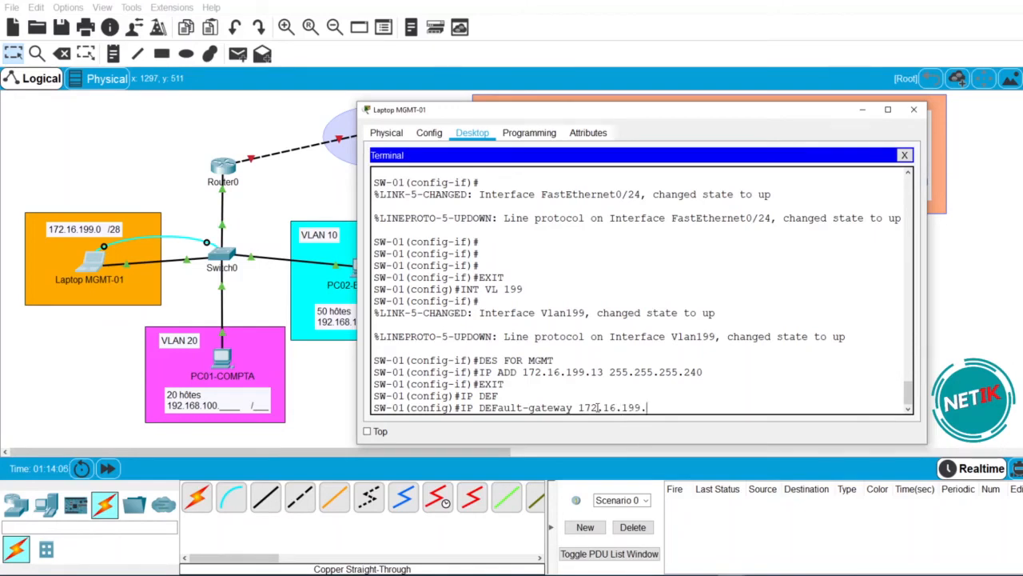
text(14)
key(Return)
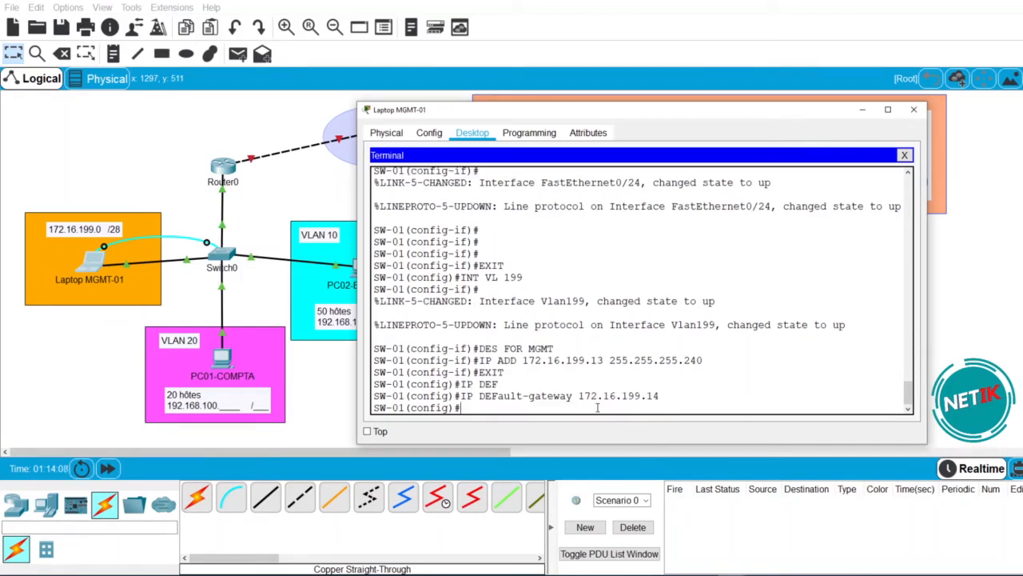
text(EXIT)
key(Return)
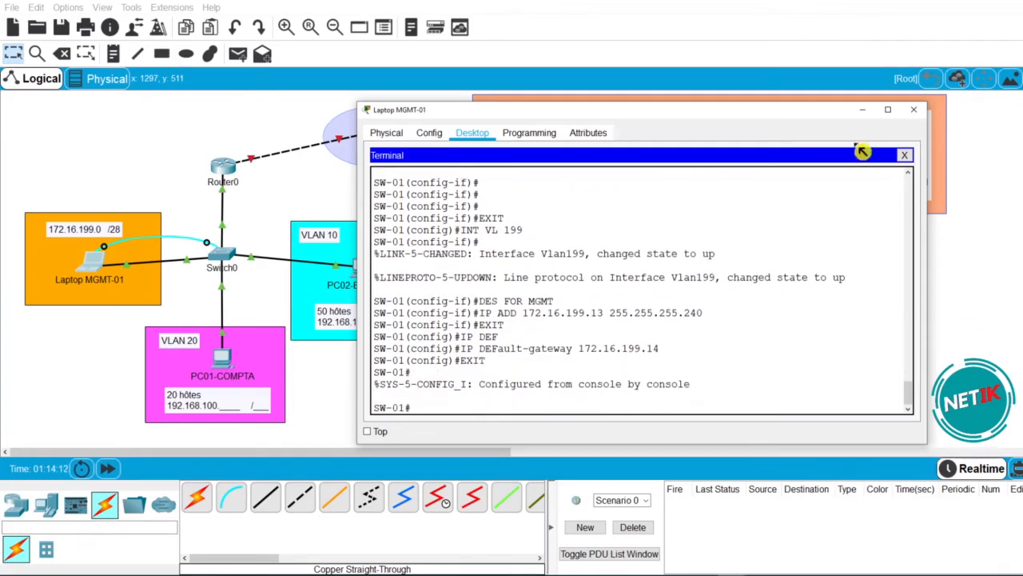
click(904, 155)
- Delete the console cable between the laptop and SW-01, then reposition Laptop MGMT-01
click(913, 111)
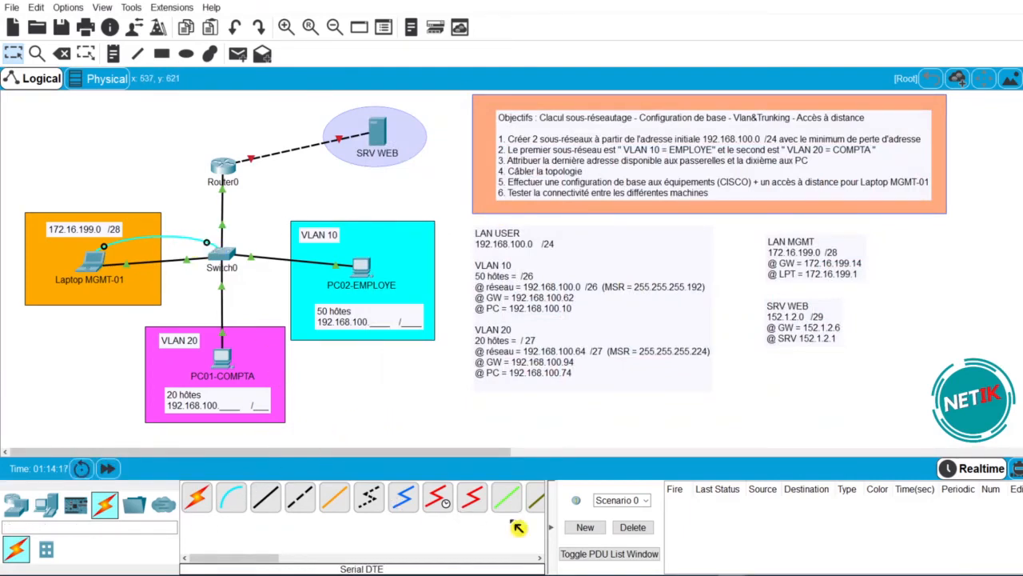
click(62, 53)
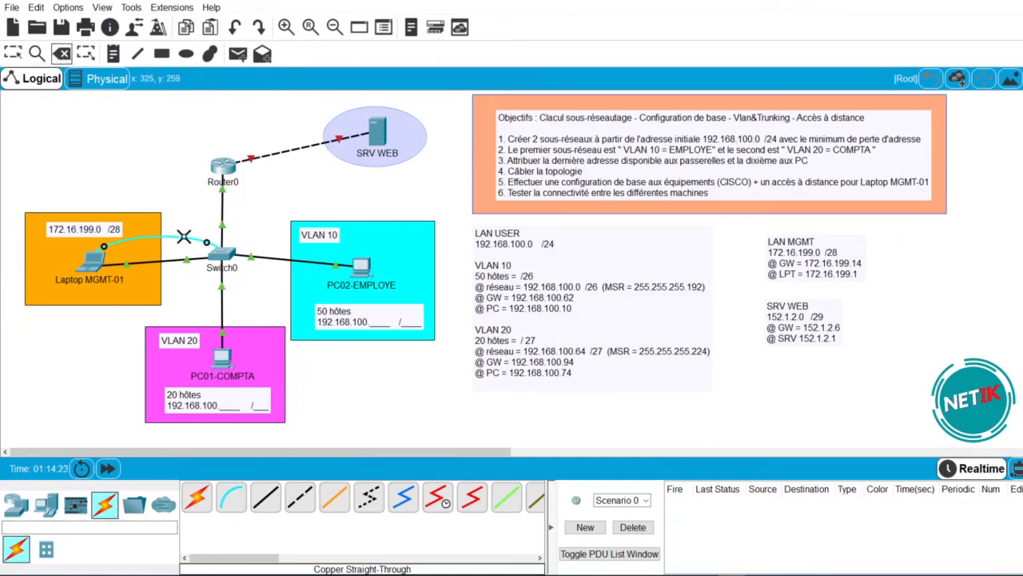
click(184, 238)
key(Escape)
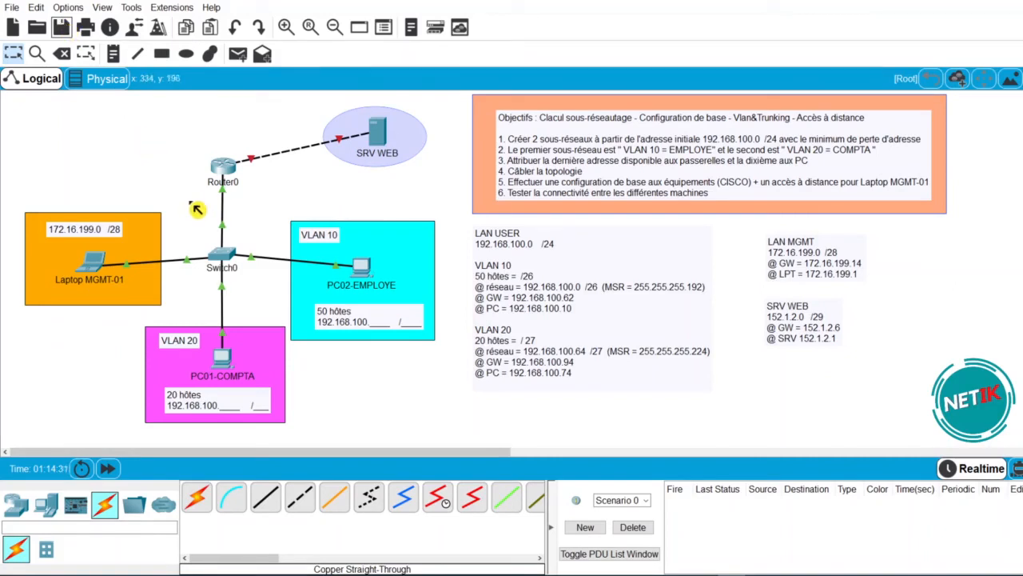
drag(96, 274, 91, 268)
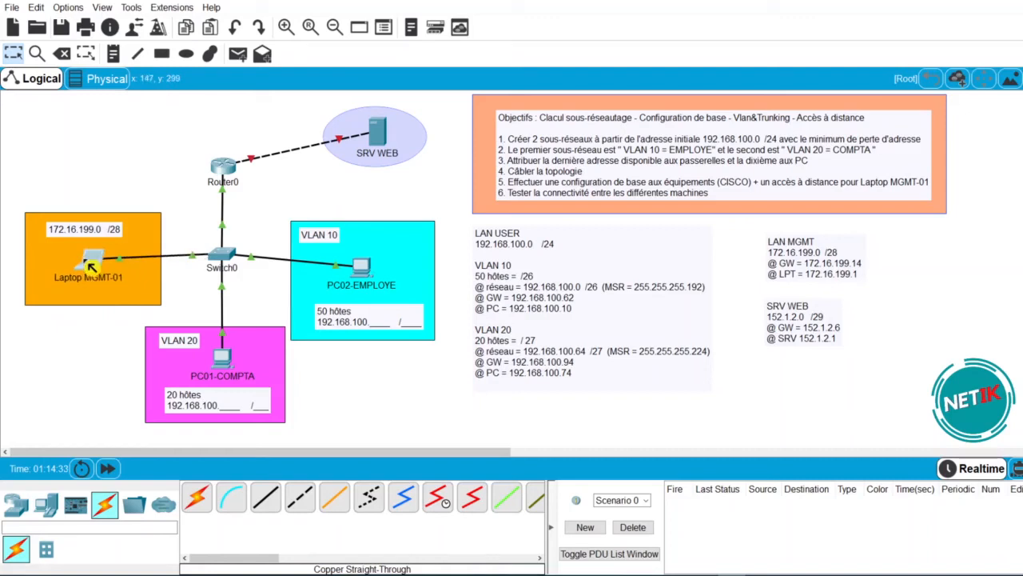
- Attempt a Telnet from Laptop MGMT-01 to 172.16.199.13, which times out unanswered
click(96, 266)
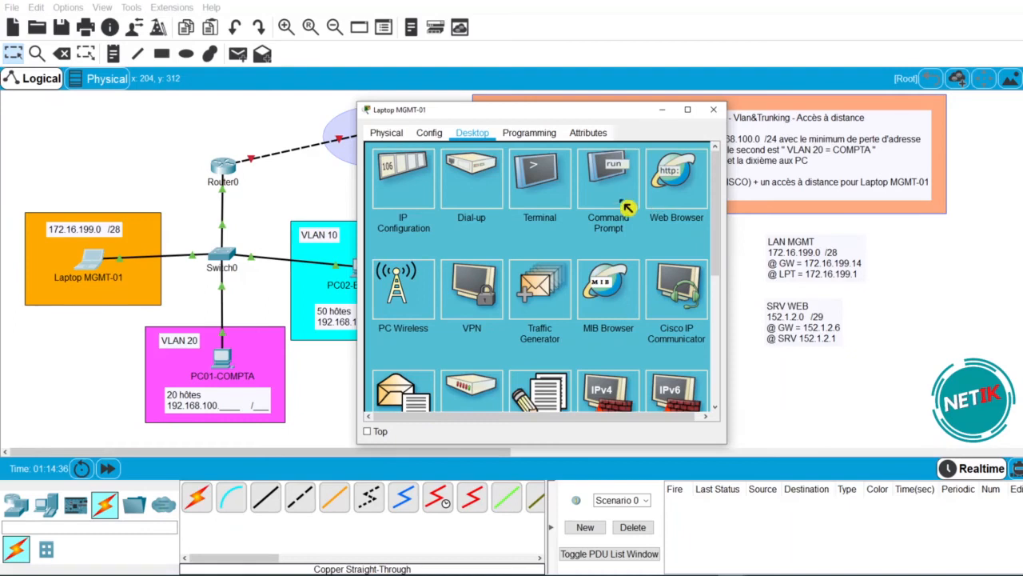
click(628, 207)
text(TELNET 172.16.199.)
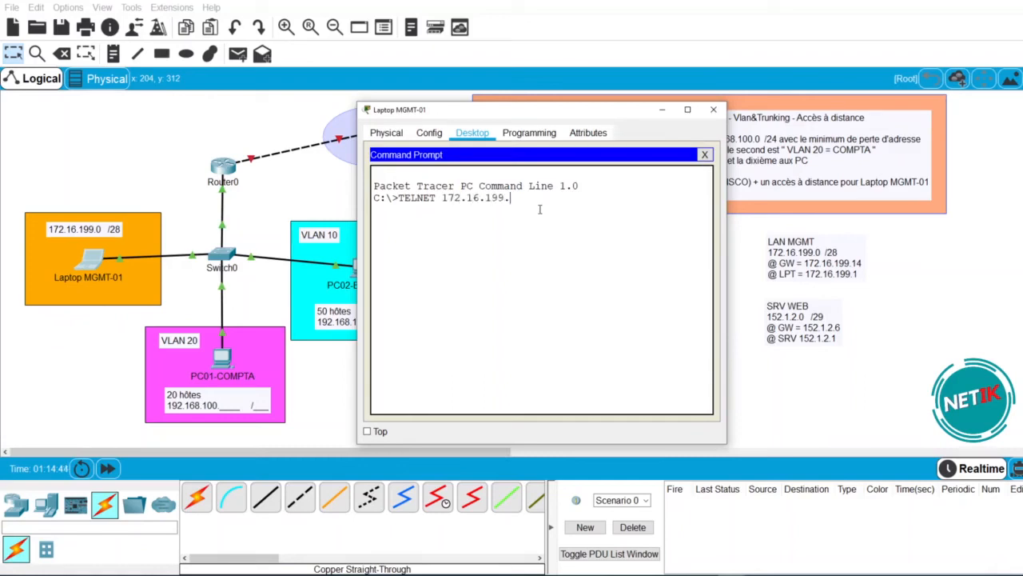
text(13)
key(Return)
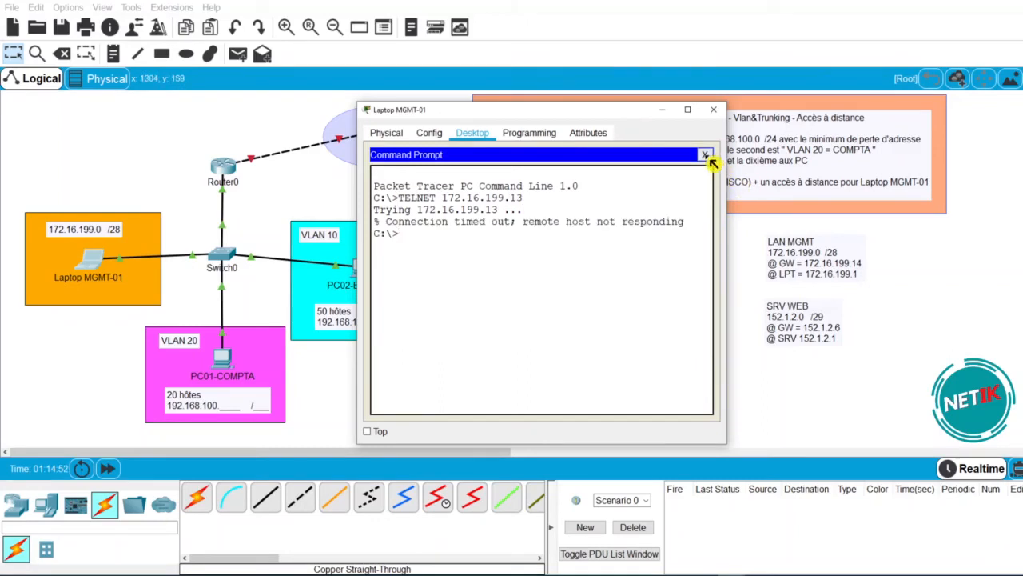
click(704, 155)
click(713, 110)
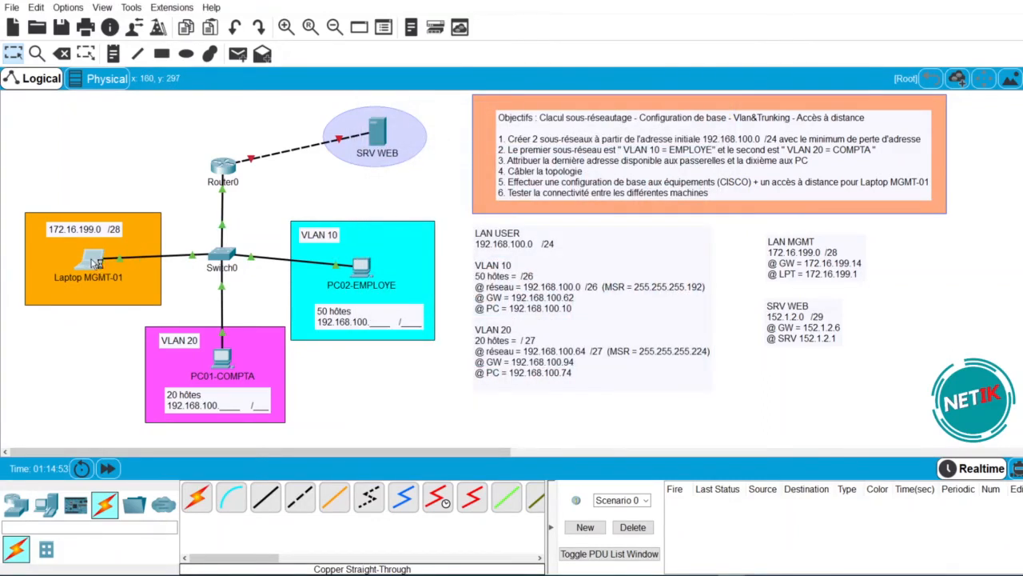
click(94, 262)
- Enter 172.16.199.1, mask 255.255.255.240 and gateway 172.16.199.14 in the laptop's IP Configuration
click(394, 182)
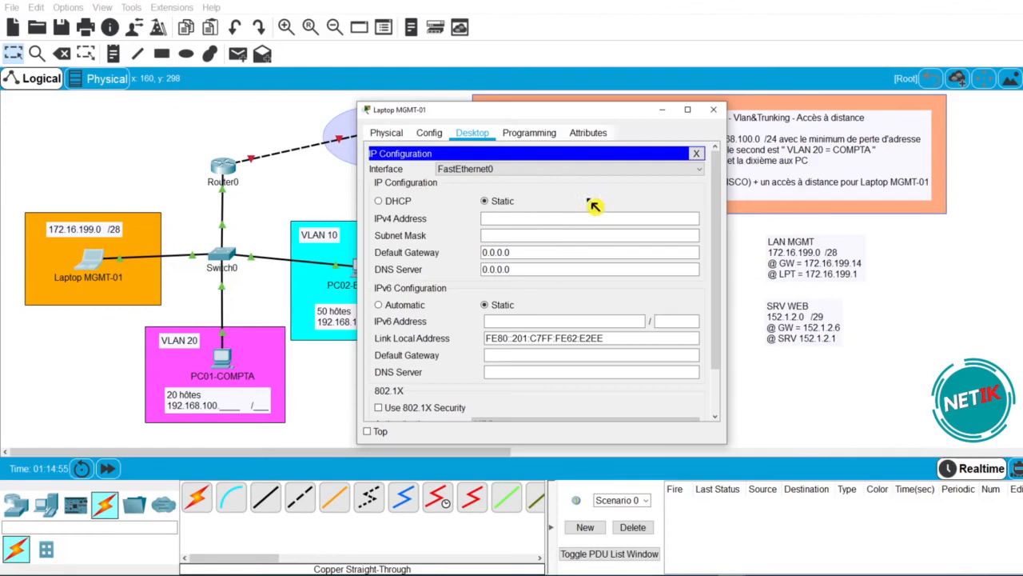
click(528, 219)
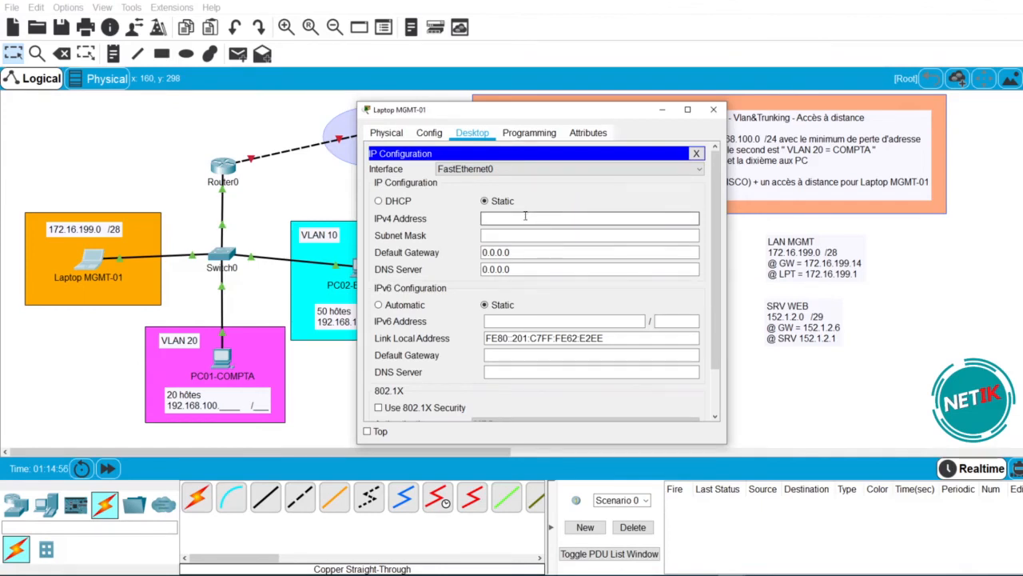
text(172.16.199.1)
key(Tab)
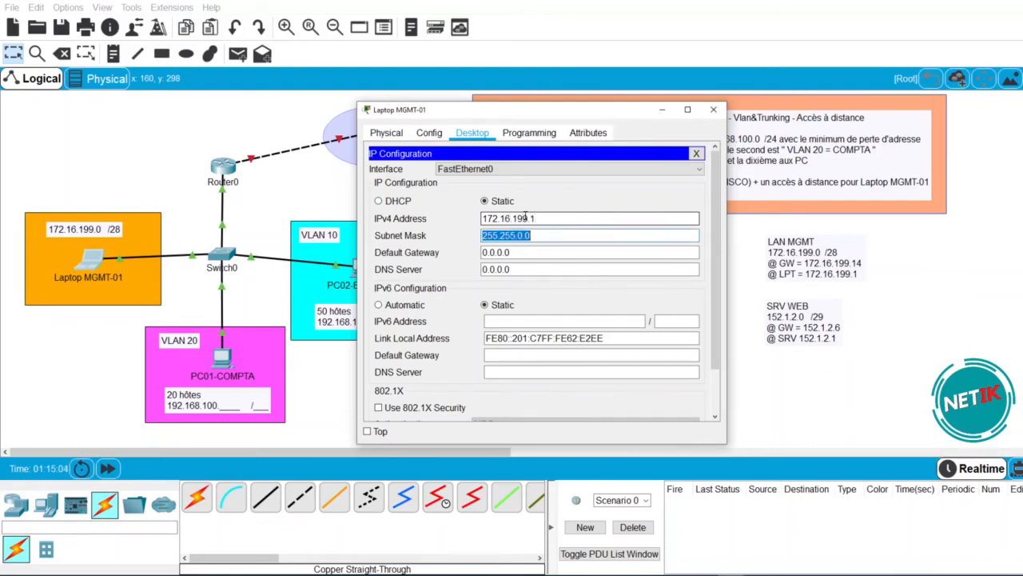
text(255.255.255.240)
key(Tab)
text(172.16.199.14)
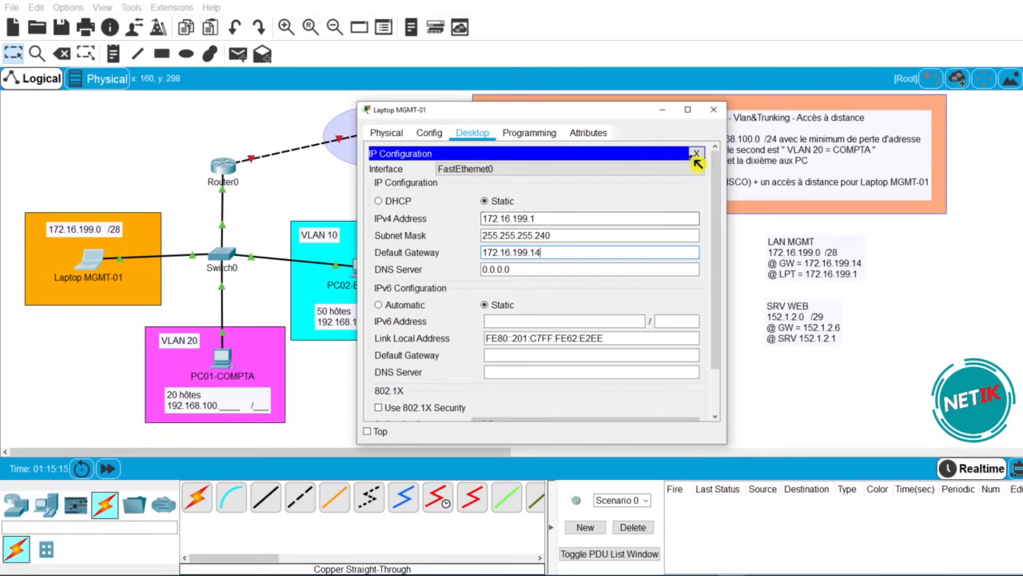
click(696, 153)
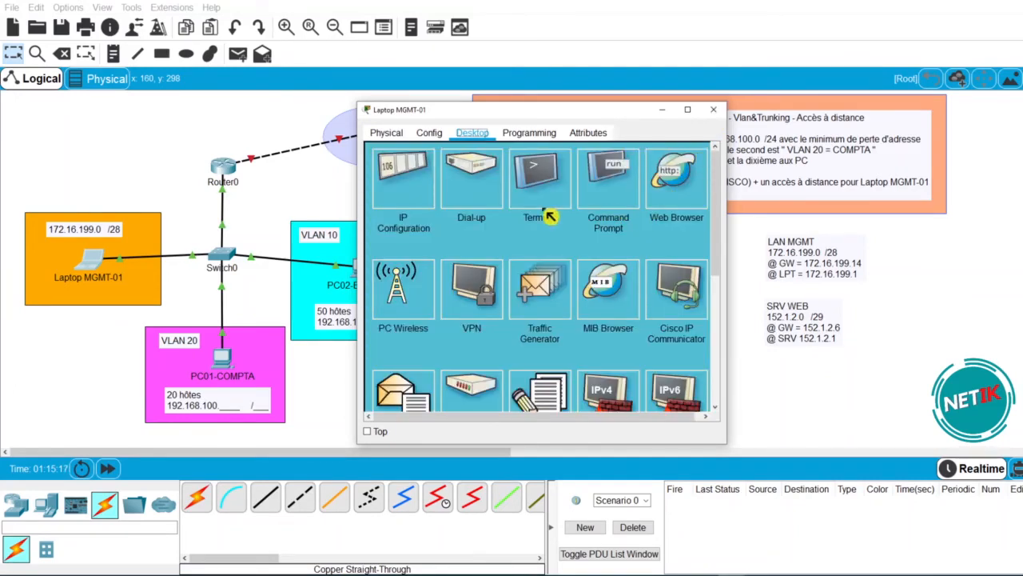
- Rerun TELNET 172.16.199.13 from the laptop and log into SW-01 after one failed attempt
click(620, 197)
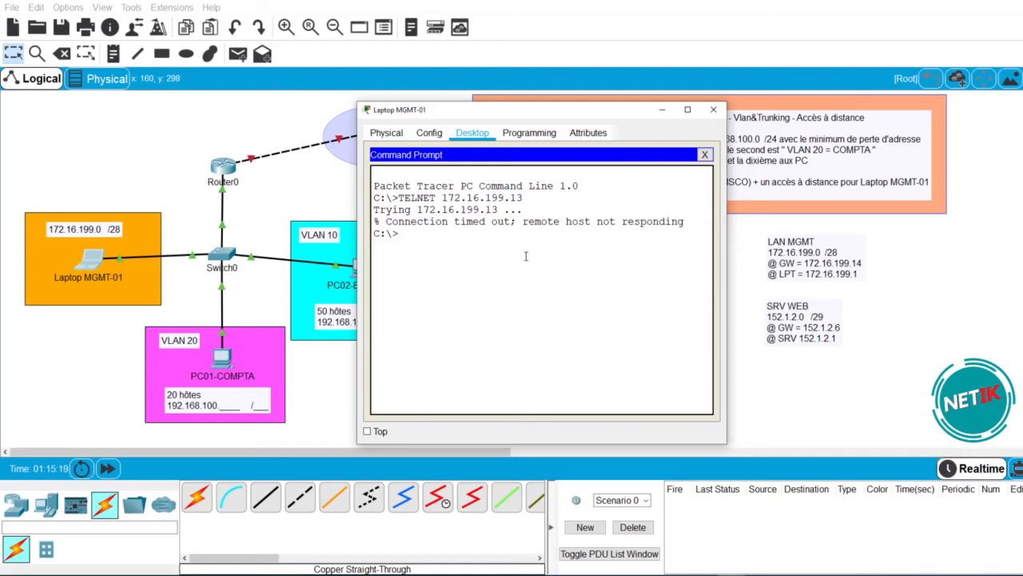
key(Up)
key(Return)
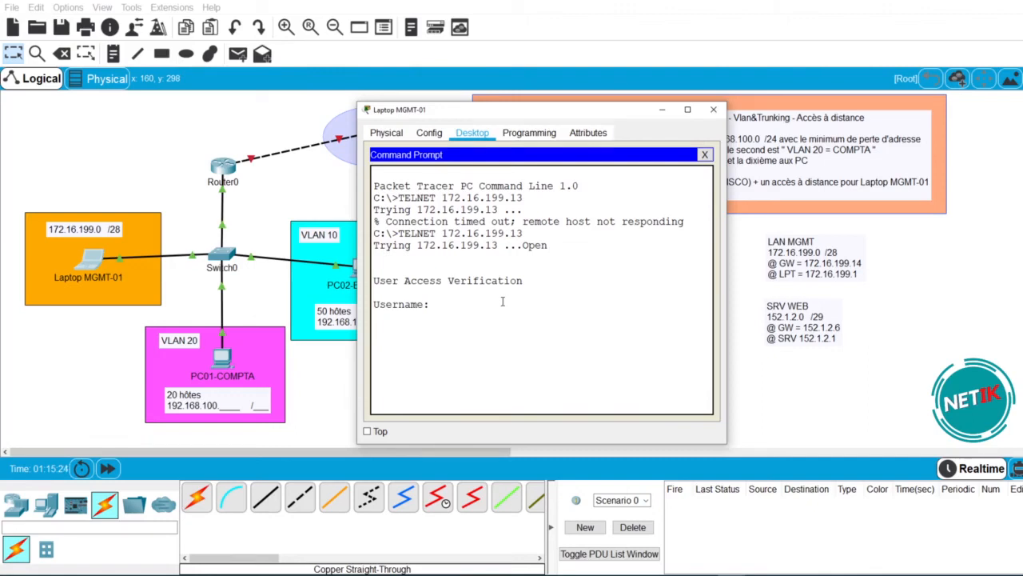
text(NETIK)
key(Return)
key(Return)
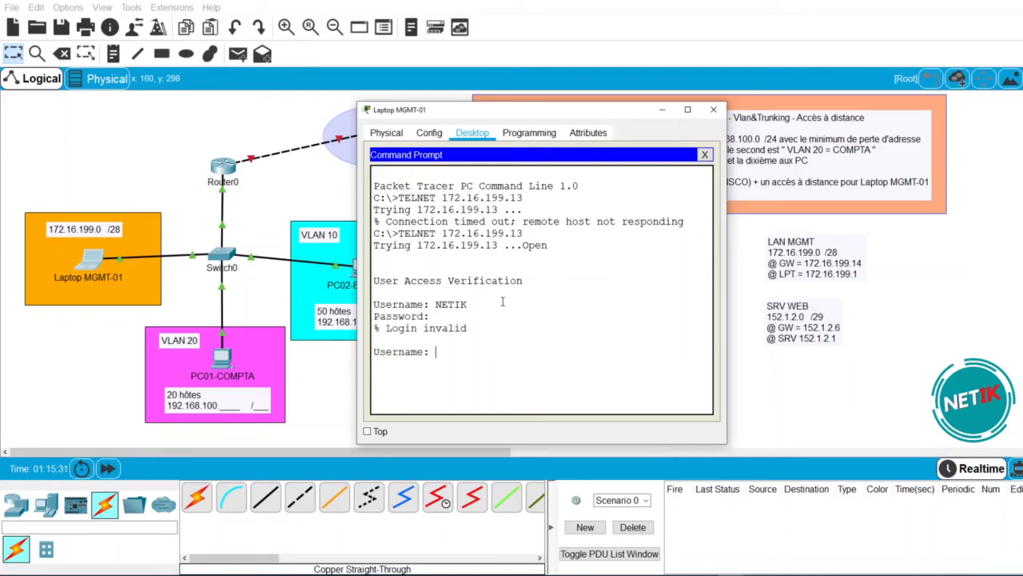
text(NETIK)
key(Return)
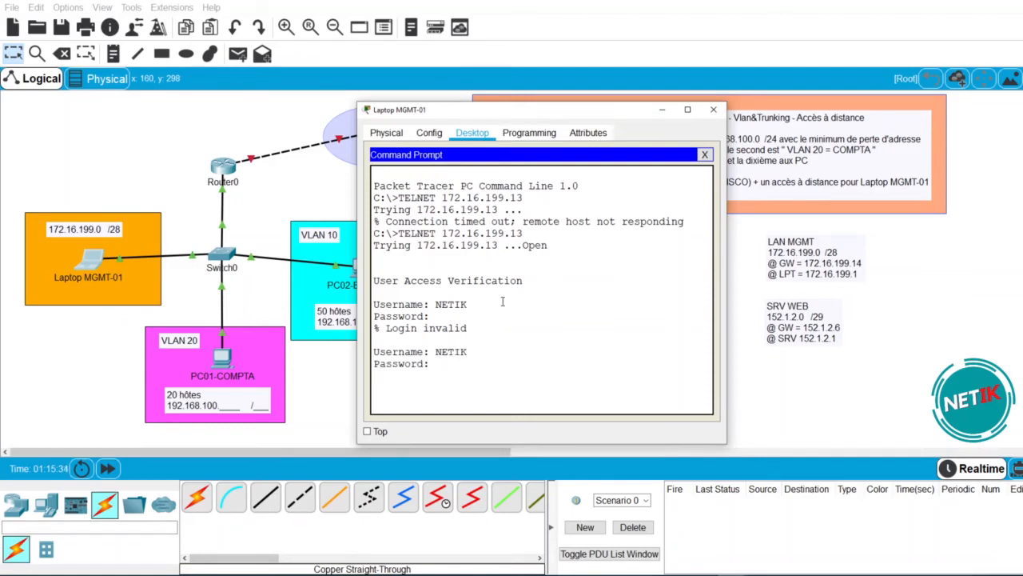
key(Return)
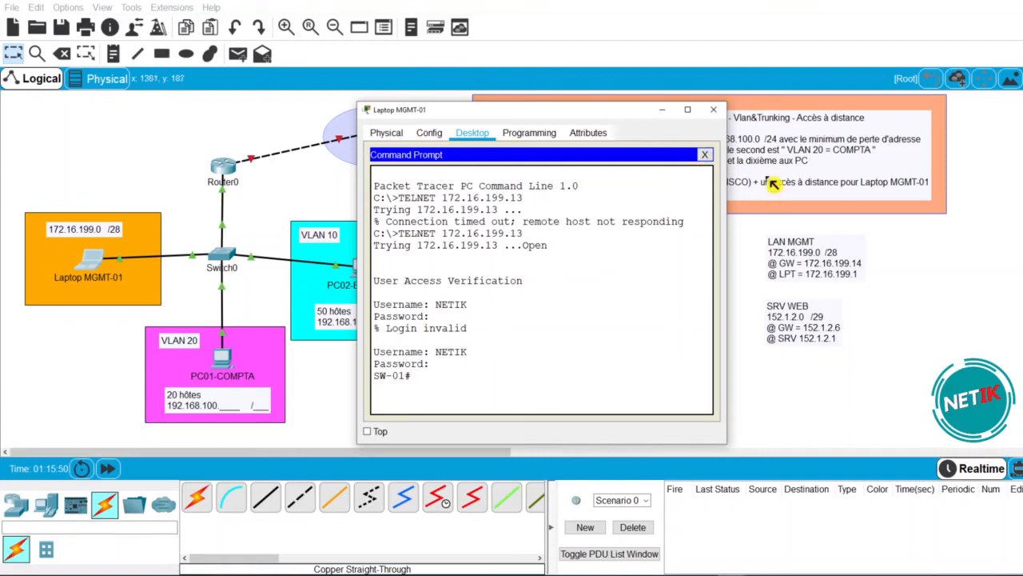
click(705, 154)
click(634, 193)
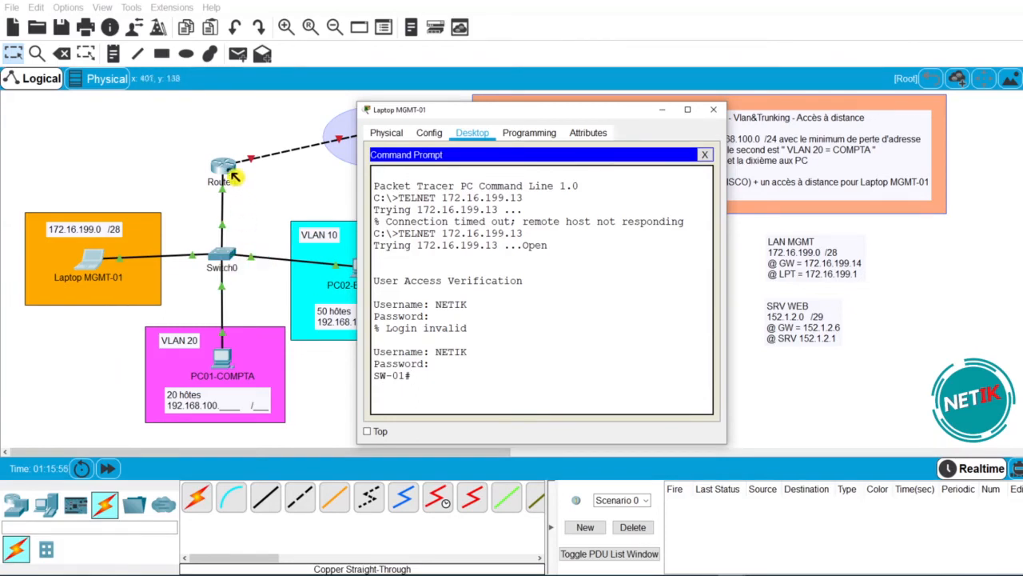
- From SW-01, Telnet to RTR-01 at 172.16.199.14 and log in with the router credentials
text(telnet)
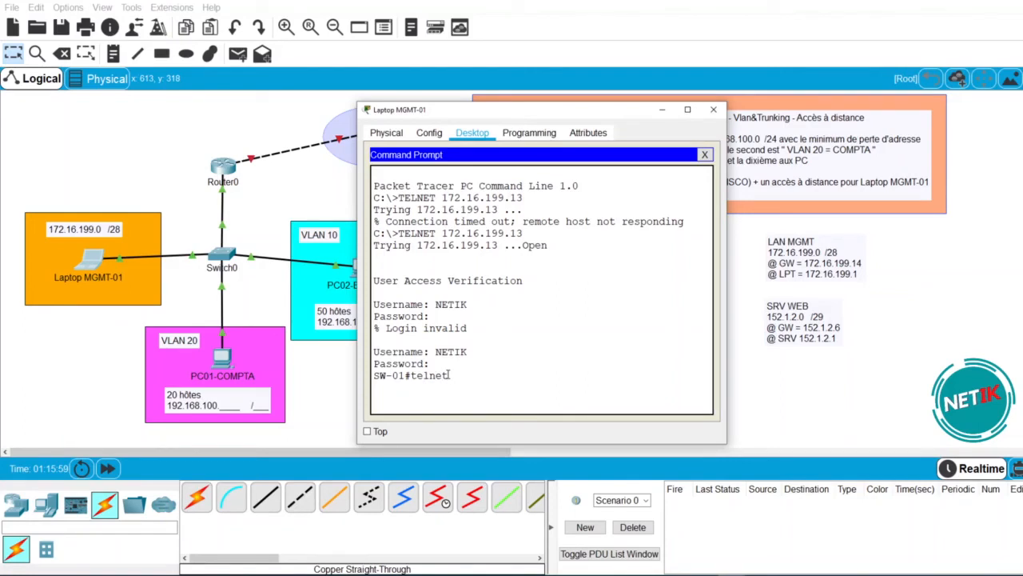
text( 172.16.199.14)
key(Return)
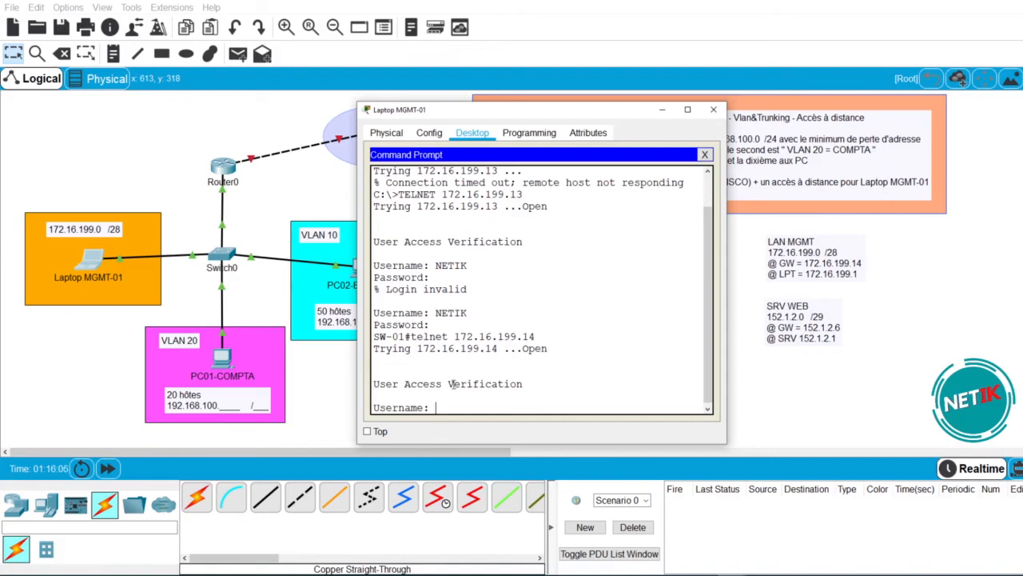
text(etik)
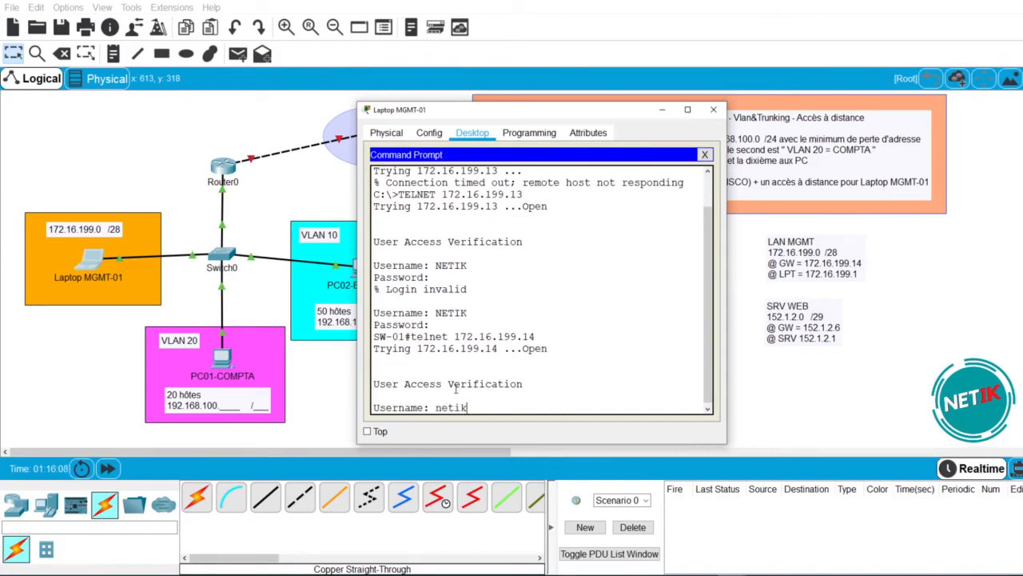
key(Return)
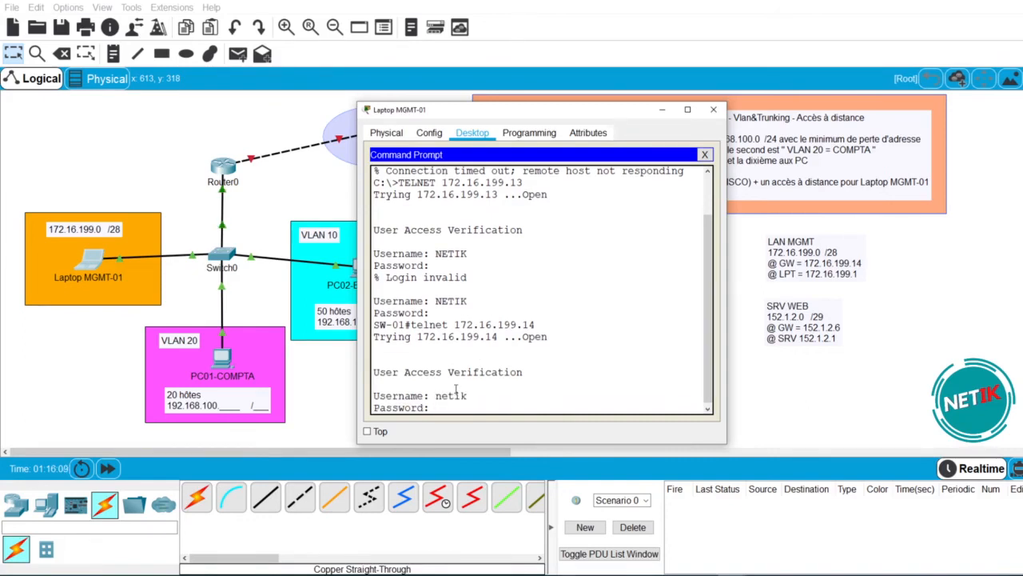
key(Return)
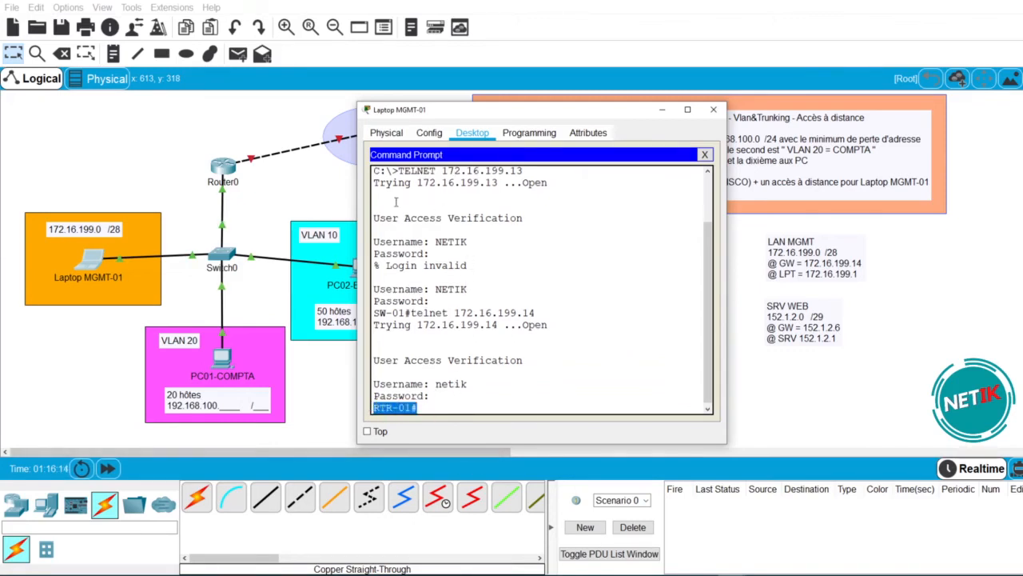
- Review the session output, highlighting the prompts and login lines, then close the command prompt
scroll(393, 199, up, 1)
drag(387, 205, 373, 205)
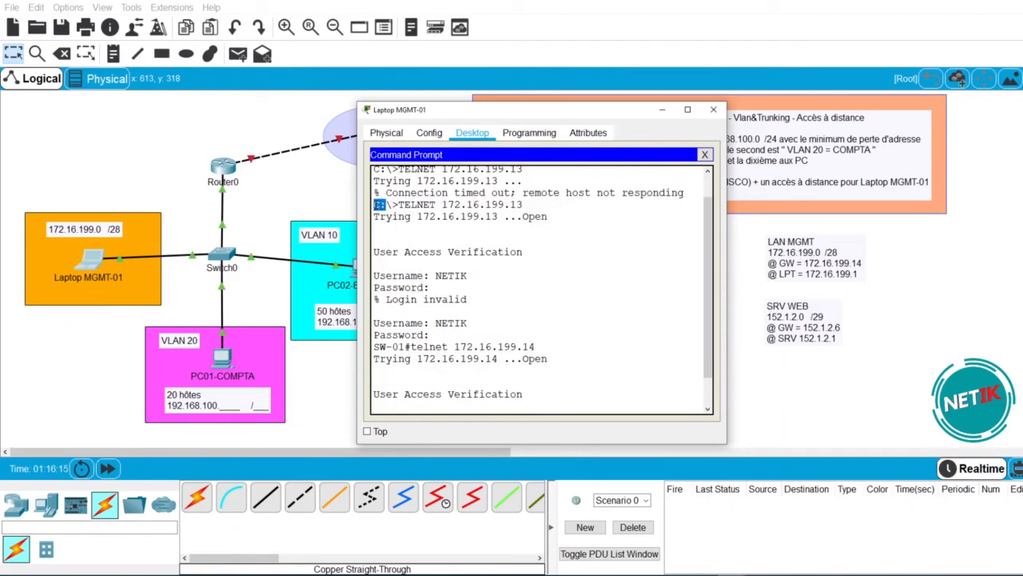
drag(524, 205, 399, 205)
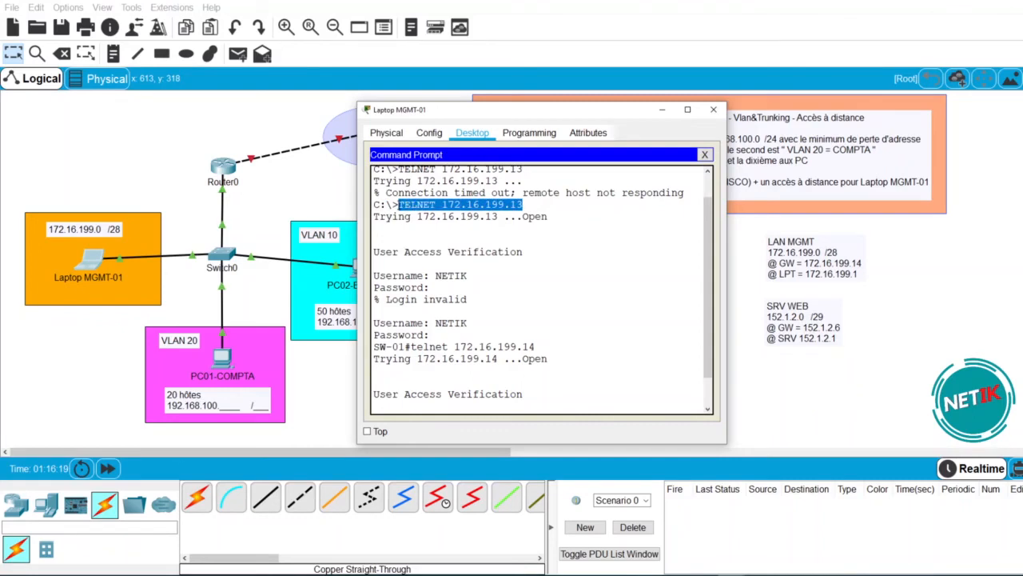
drag(434, 274, 374, 264)
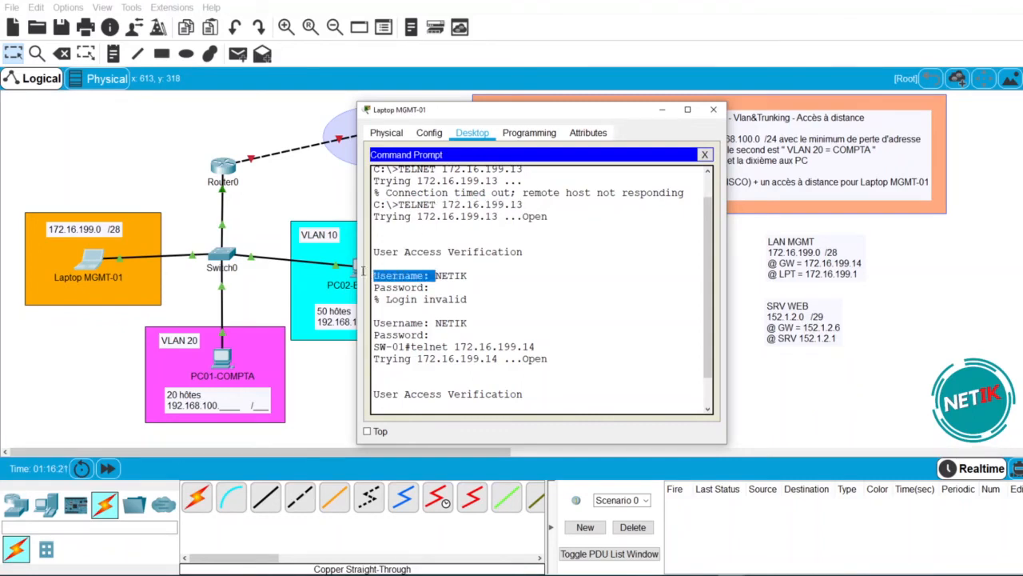
drag(471, 322, 430, 323)
click(464, 337)
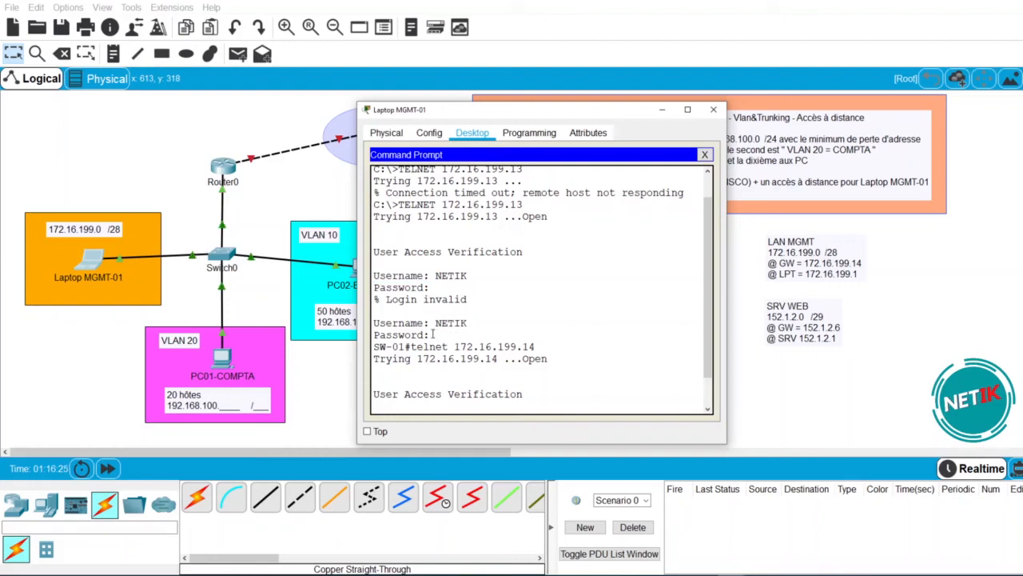
scroll(445, 357, down, 1)
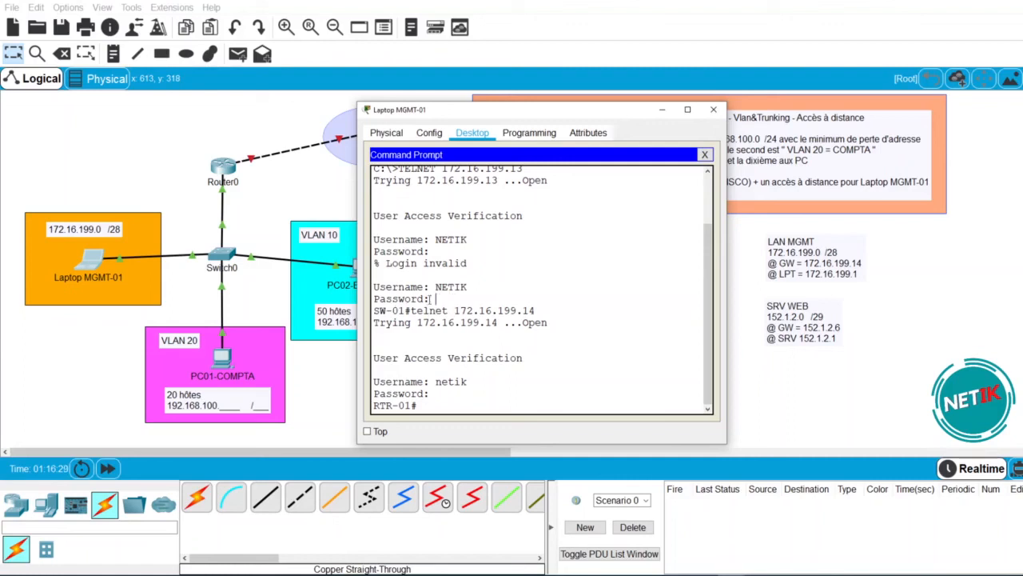
drag(404, 310, 379, 310)
click(410, 310)
scroll(438, 370, up, 5)
scroll(438, 371, down, 3)
click(705, 154)
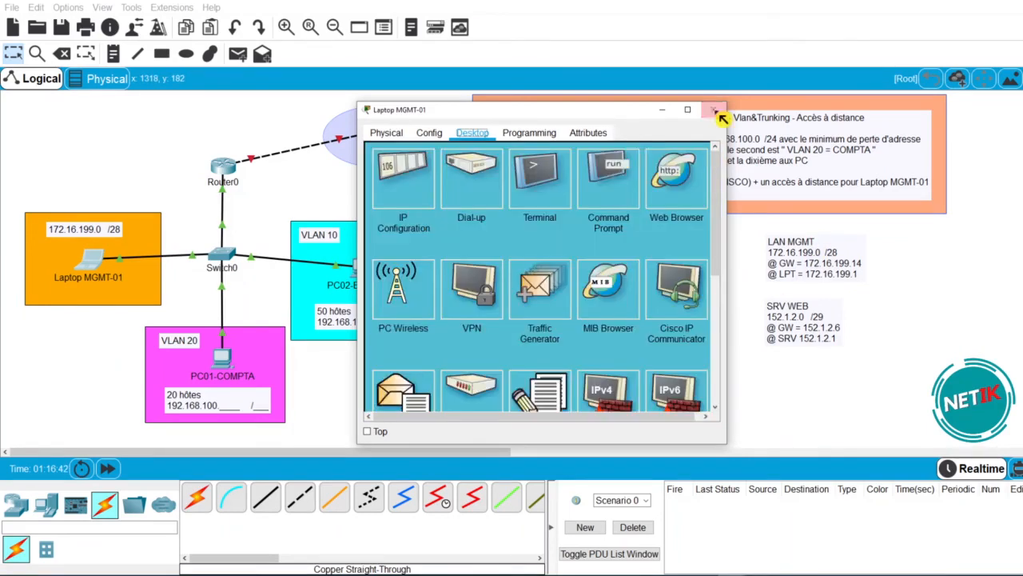
- Close the laptop and set PC02-EMPLOYE's IP Configuration to Static
click(716, 111)
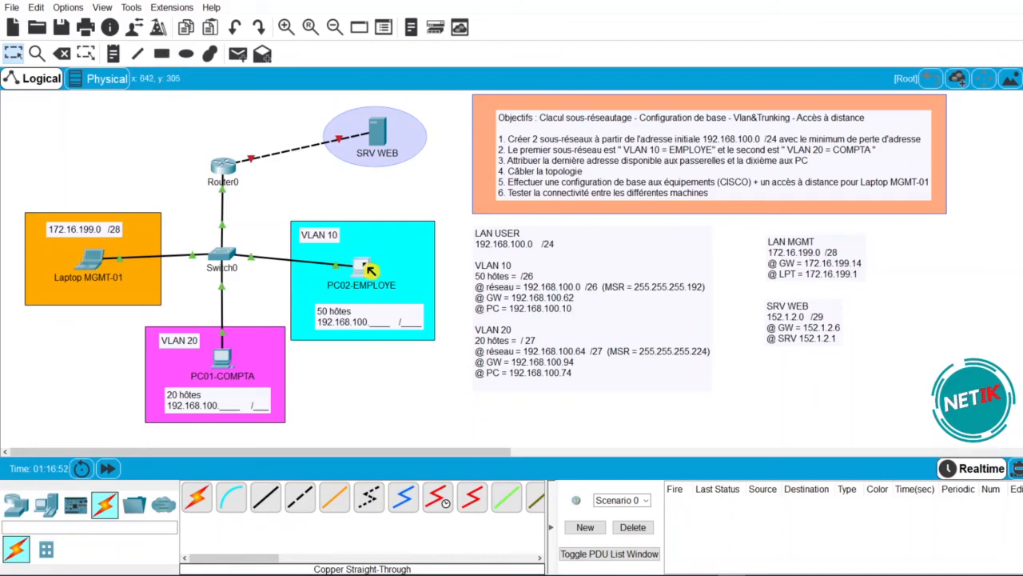
click(367, 267)
click(476, 134)
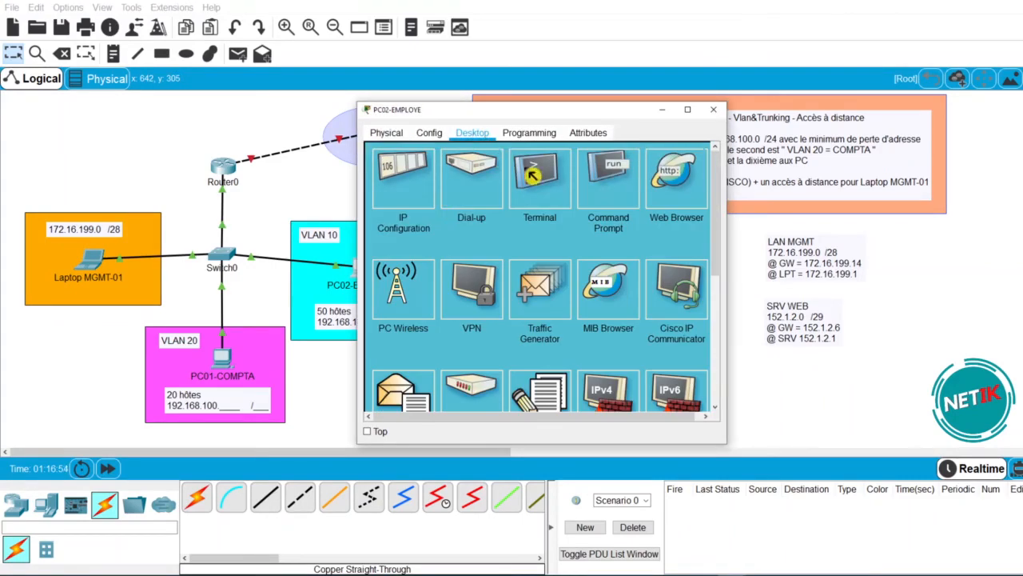
click(395, 193)
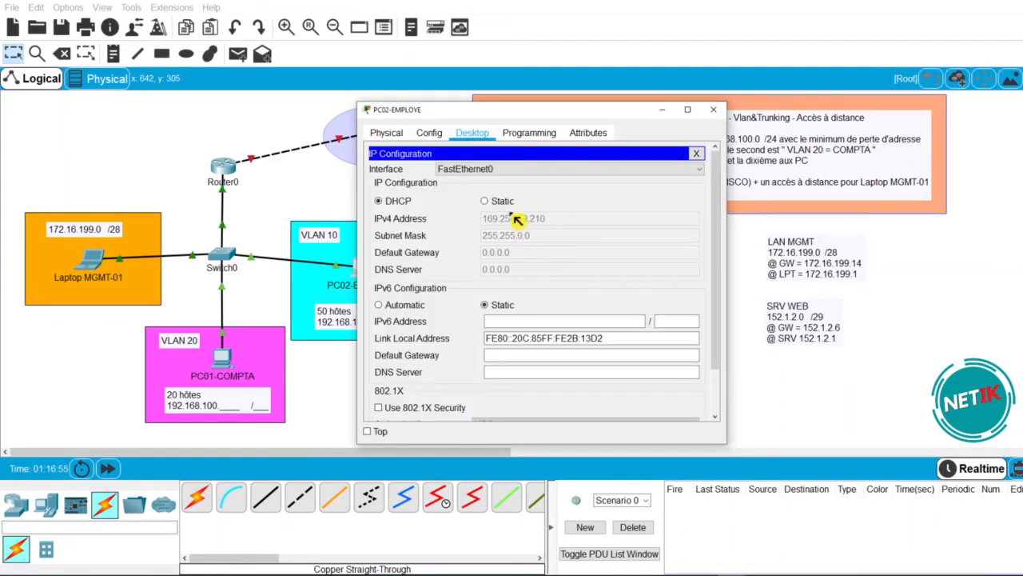
click(486, 201)
- Enter 192.168.100.10, mask 255.255.255.192 and gateway 192.168.100.62 on PC02-EMPLOYE
click(542, 217)
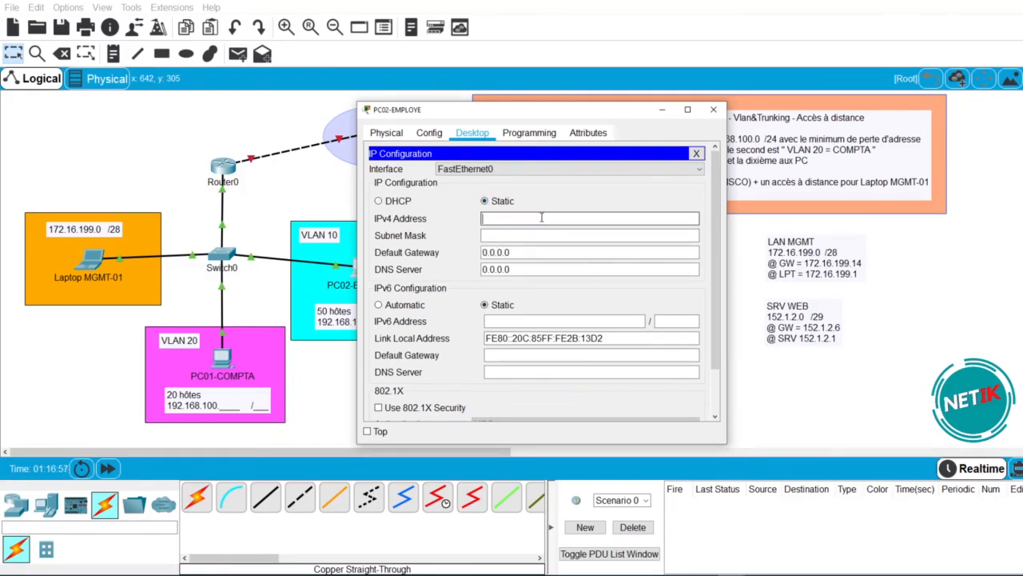
text(192.168.100.10)
key(Tab)
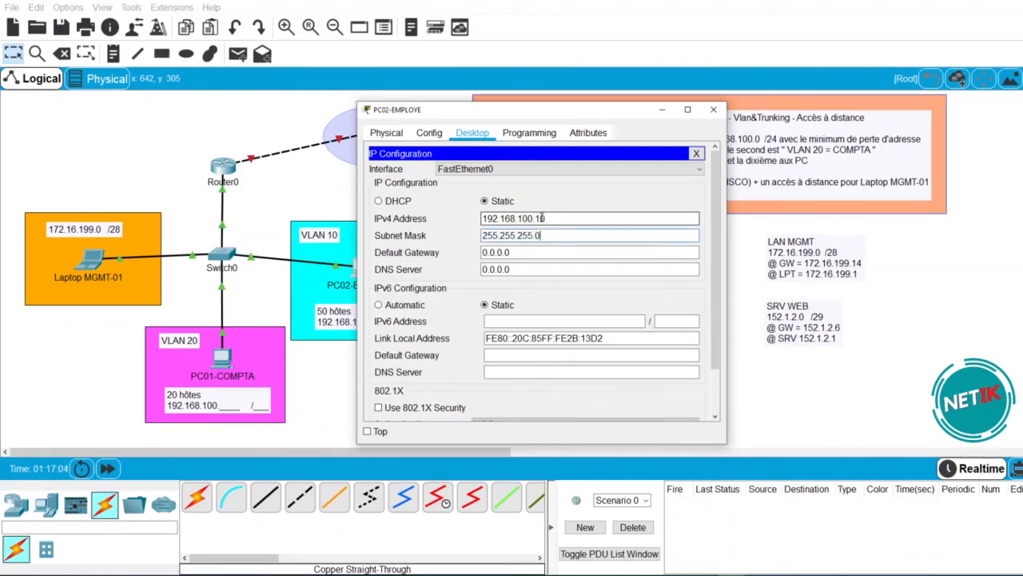
text(192)
key(Tab)
text(192)
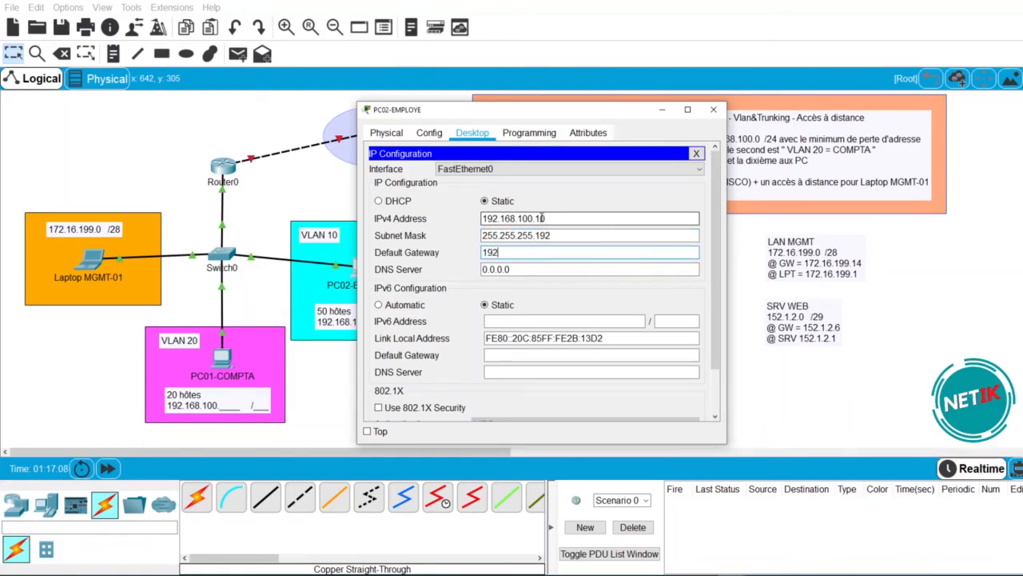
text(.168.100.62)
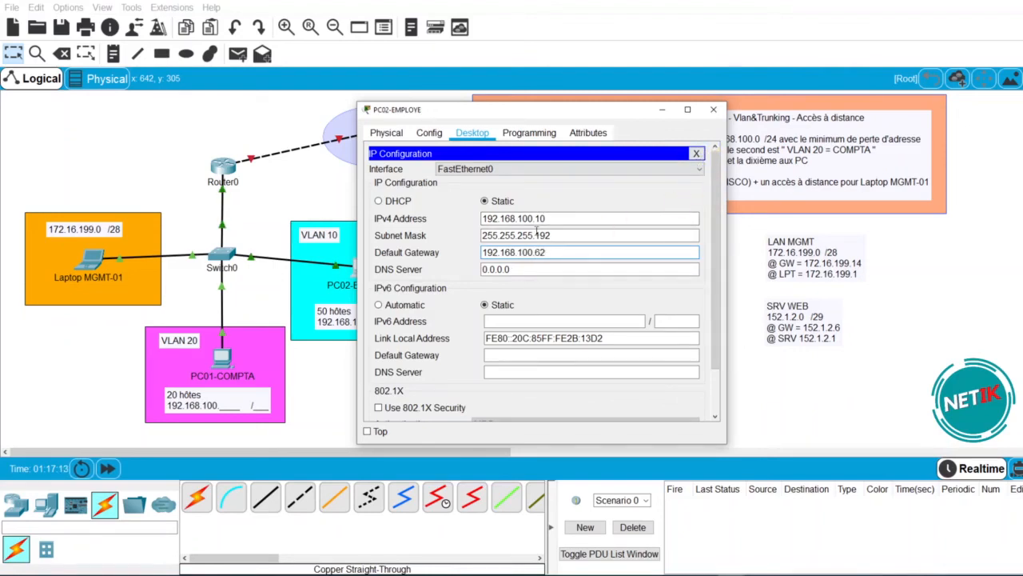
drag(545, 217, 388, 208)
key(ctrl+c)
click(698, 156)
click(713, 109)
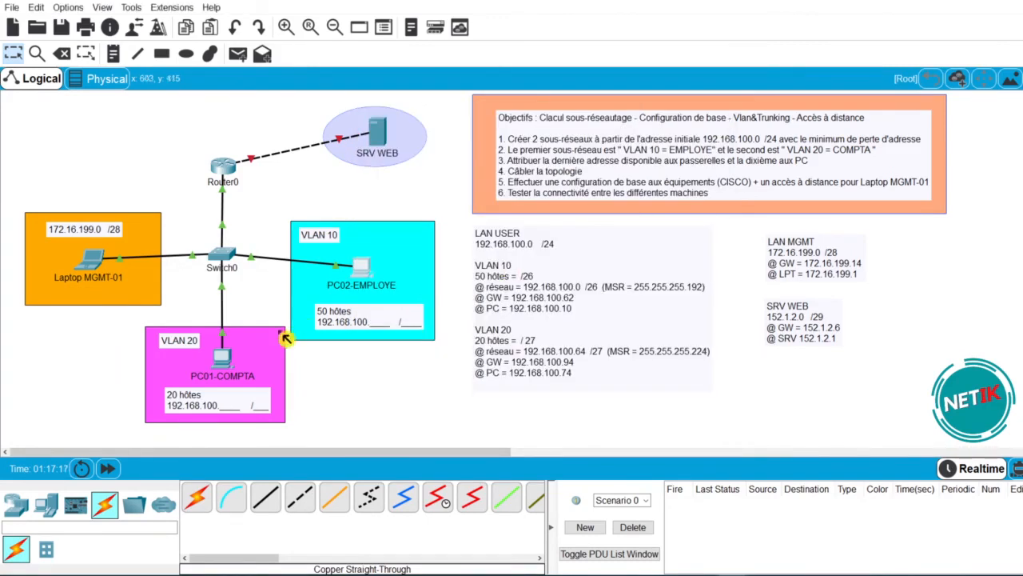
- Set PC01-COMPTA's IP Configuration to Static
click(224, 358)
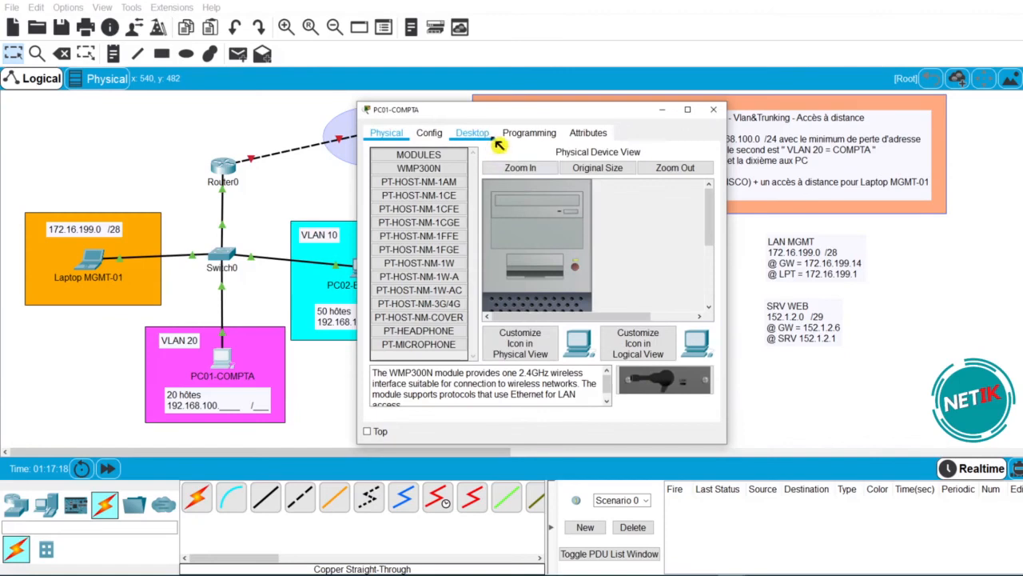
click(484, 138)
click(403, 192)
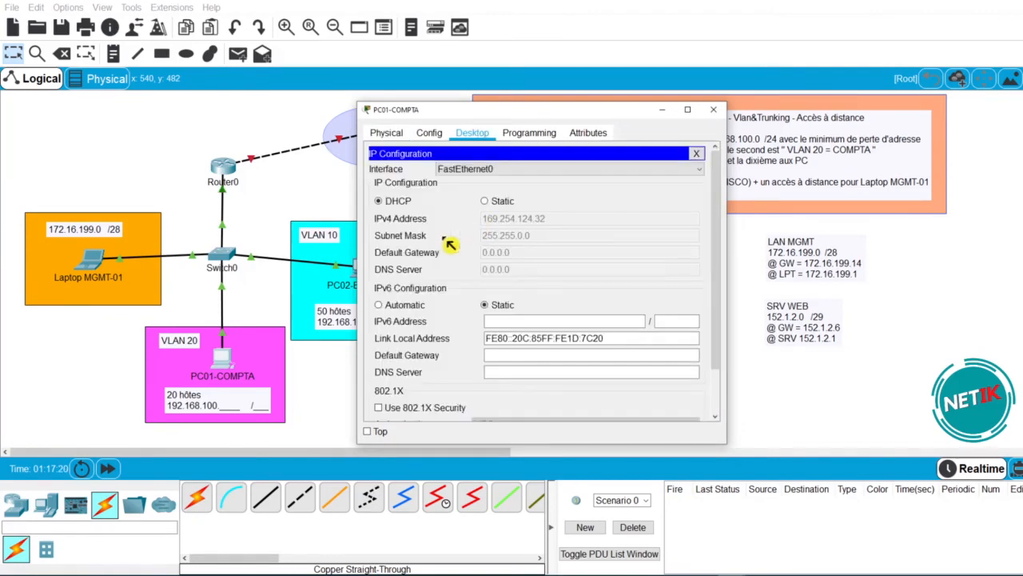
click(487, 201)
- Enter 192.168.100.74, mask 255.255.255.224 and gateway 192.168.100.94 on PC01-COMPTA
click(517, 217)
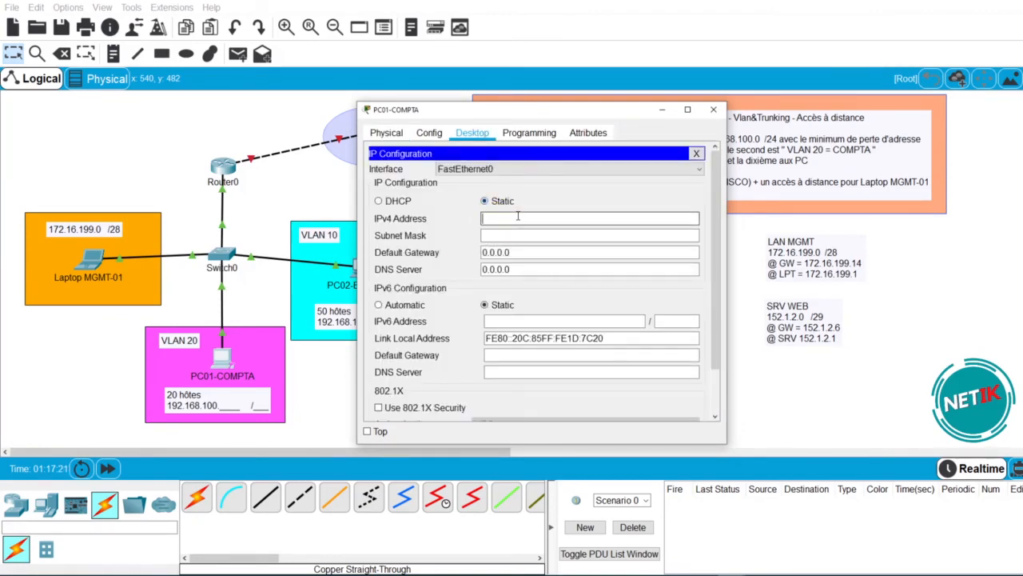
text(192.168.100.10)
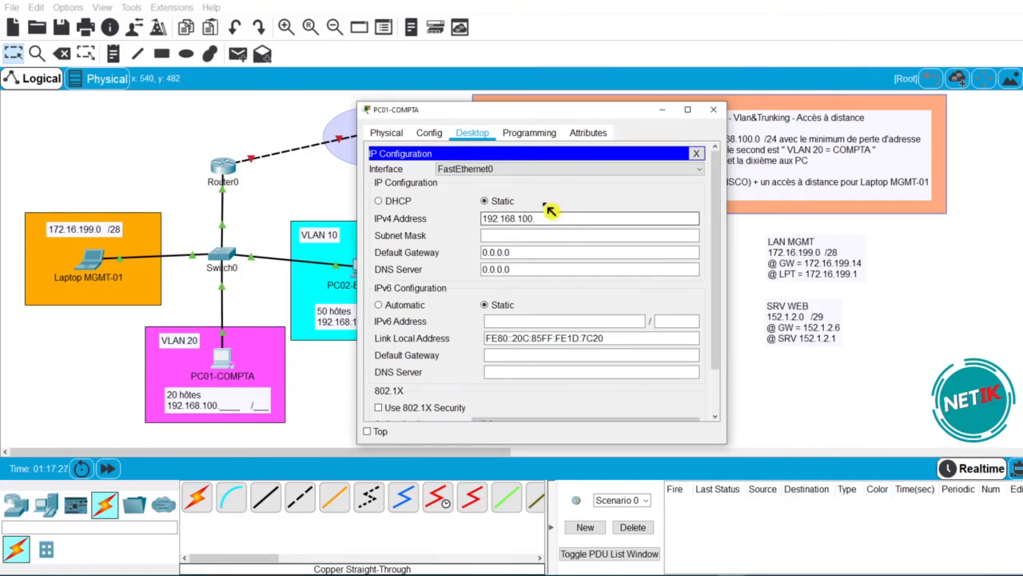
drag(560, 118, 263, 151)
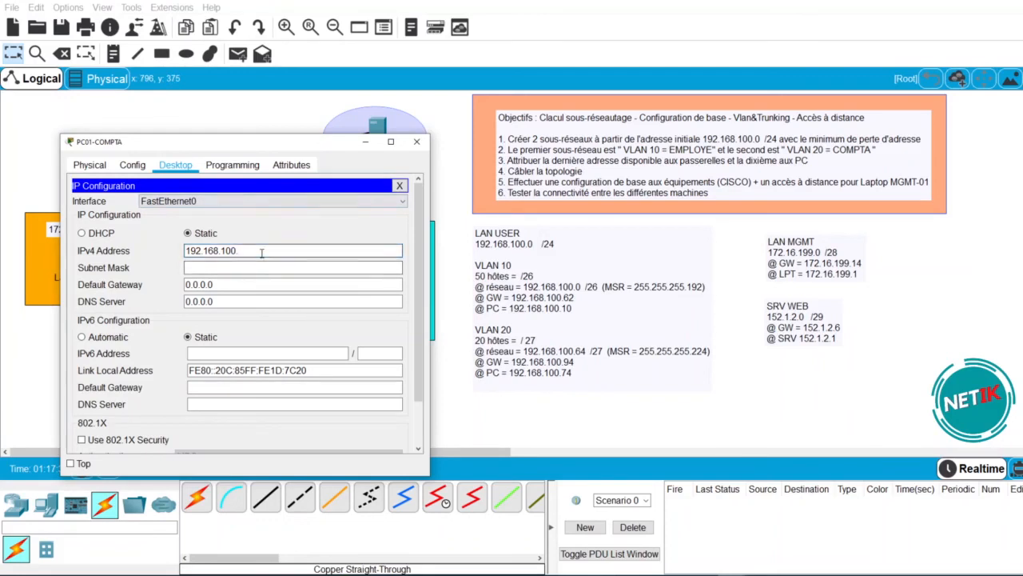
text(4)
key(Tab)
key(End)
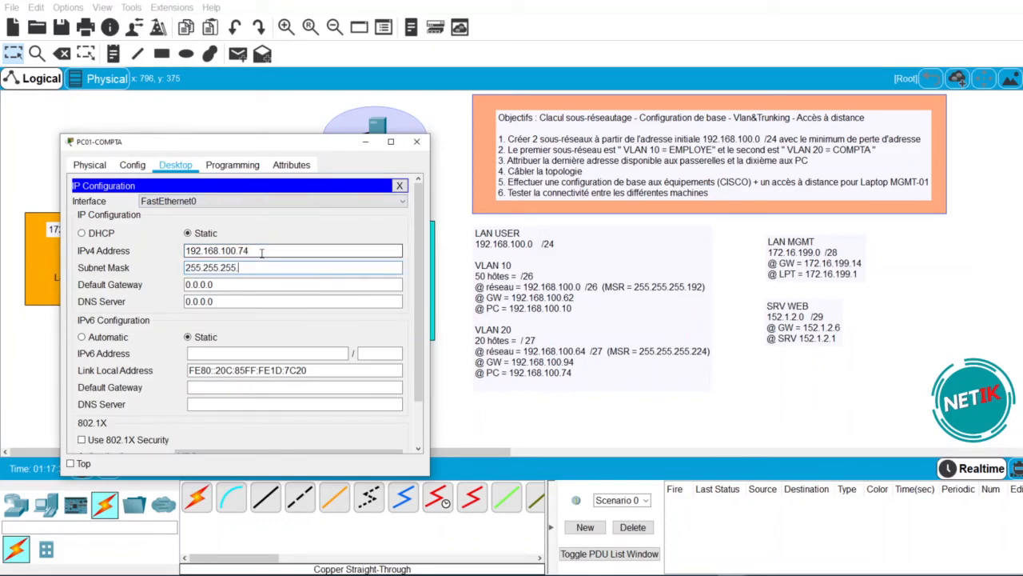
text(224)
key(Tab)
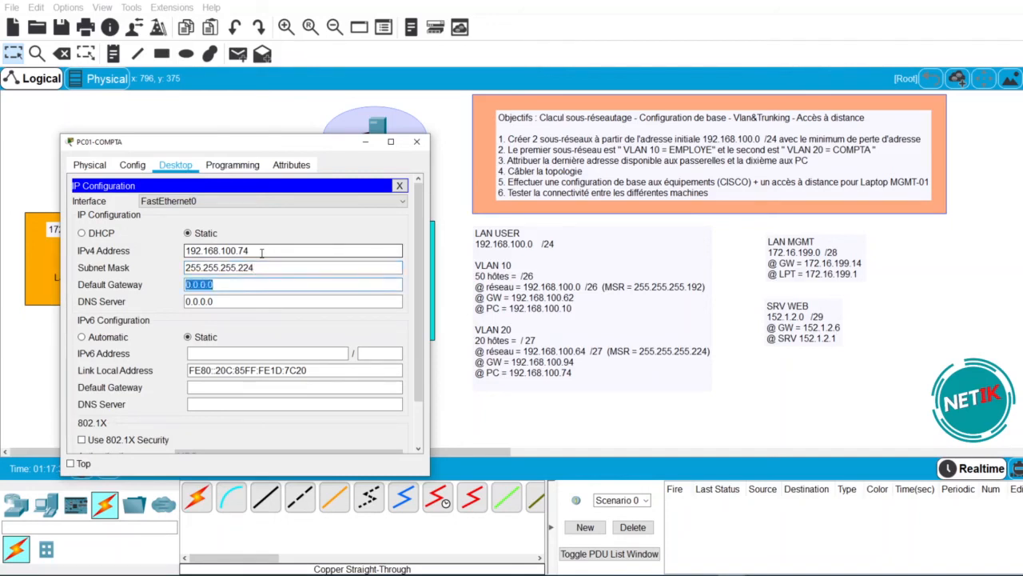
key(ctrl+v)
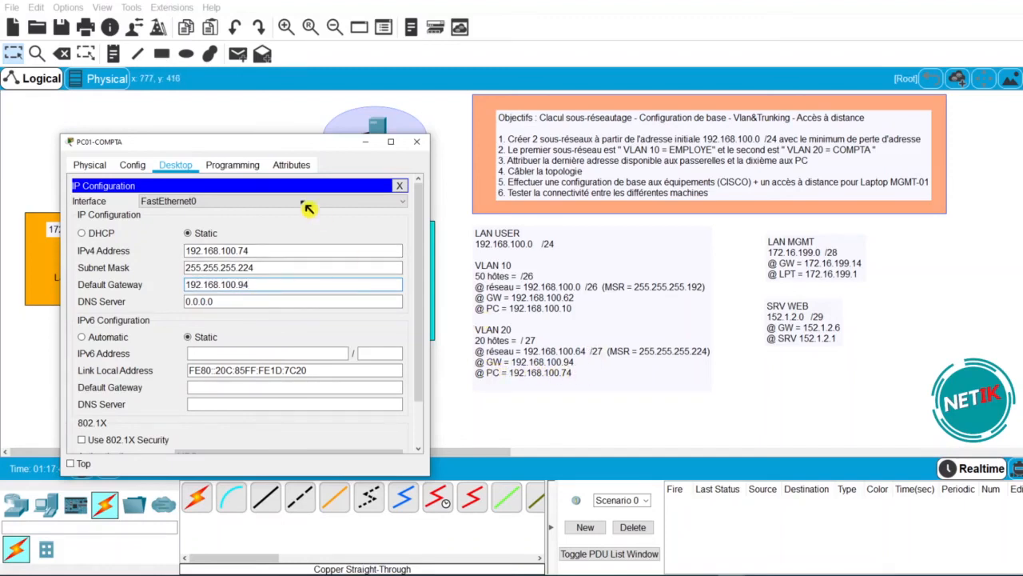
click(400, 185)
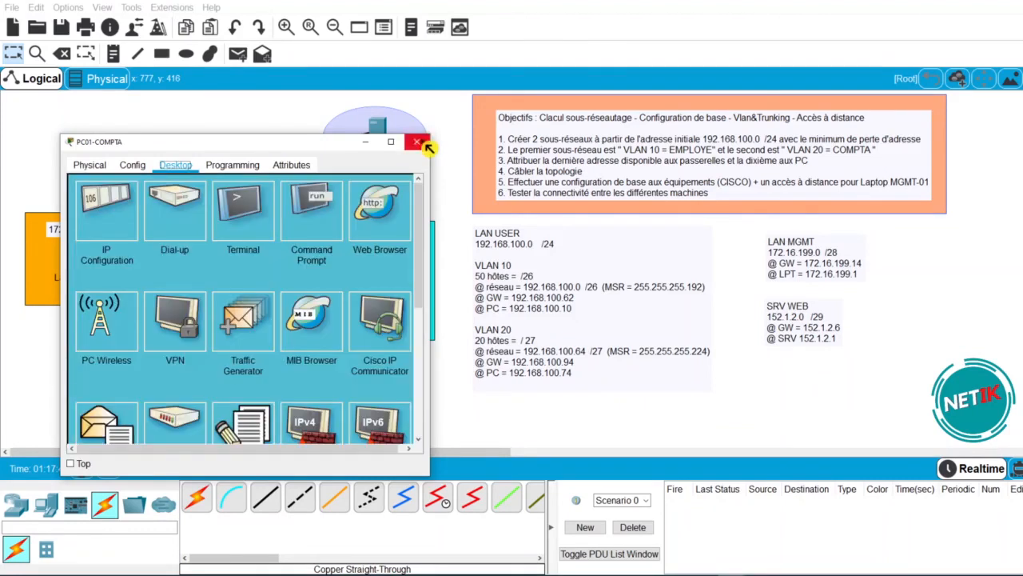
drag(300, 144, 712, 112)
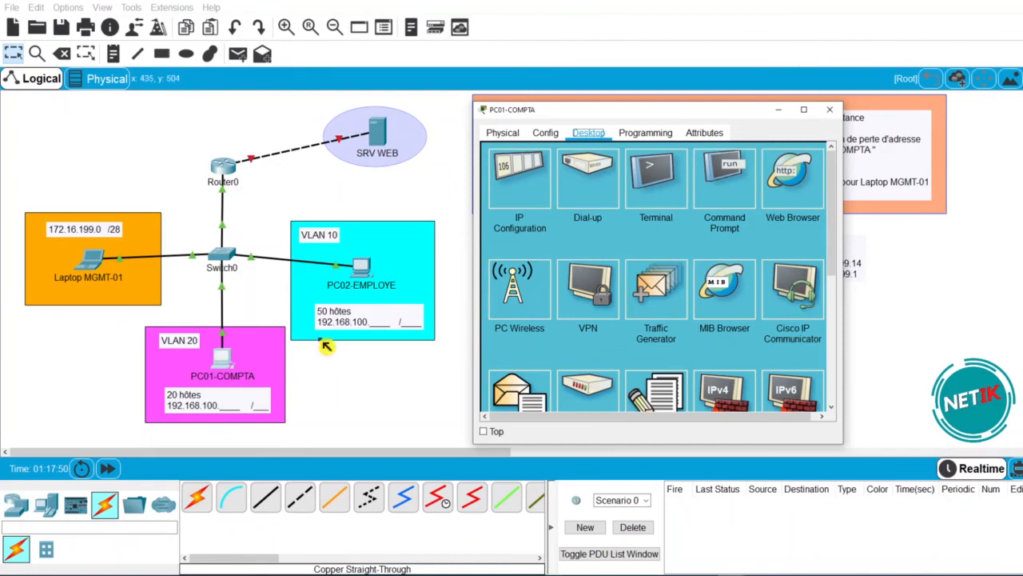
- Ping 192.168.100.10 from PC01-COMPTA; the first request times out
click(729, 188)
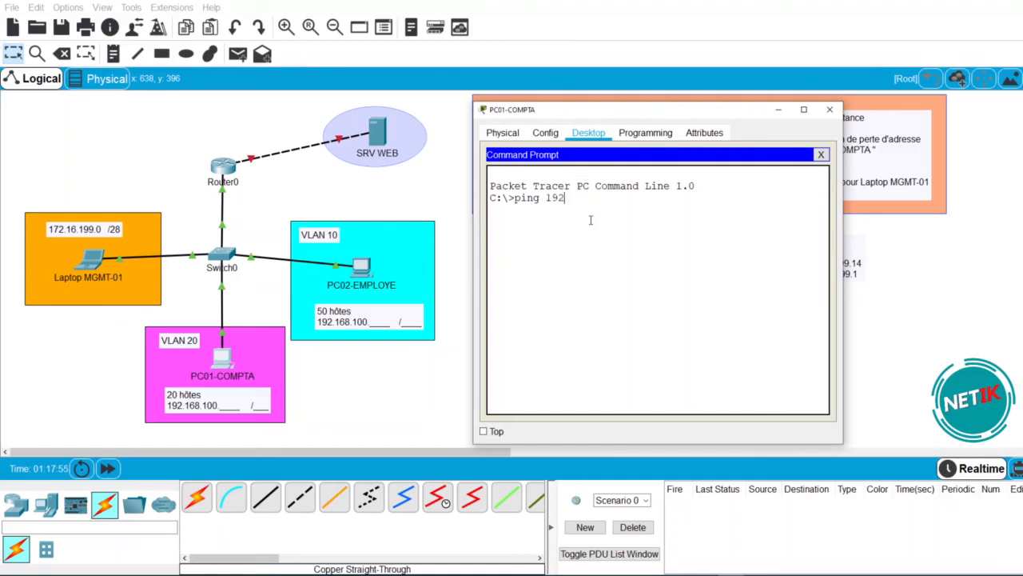
text(192.168.100.10)
key(Return)
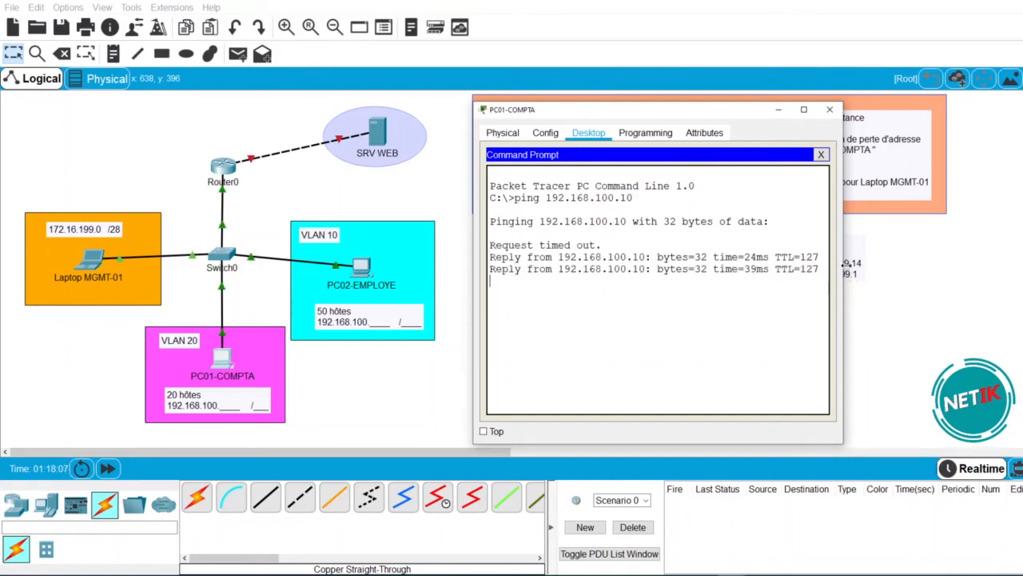
mouse_move(821, 281)
mouse_down()
mouse_move(569, 280)
mouse_move(830, 281)
mouse_up()
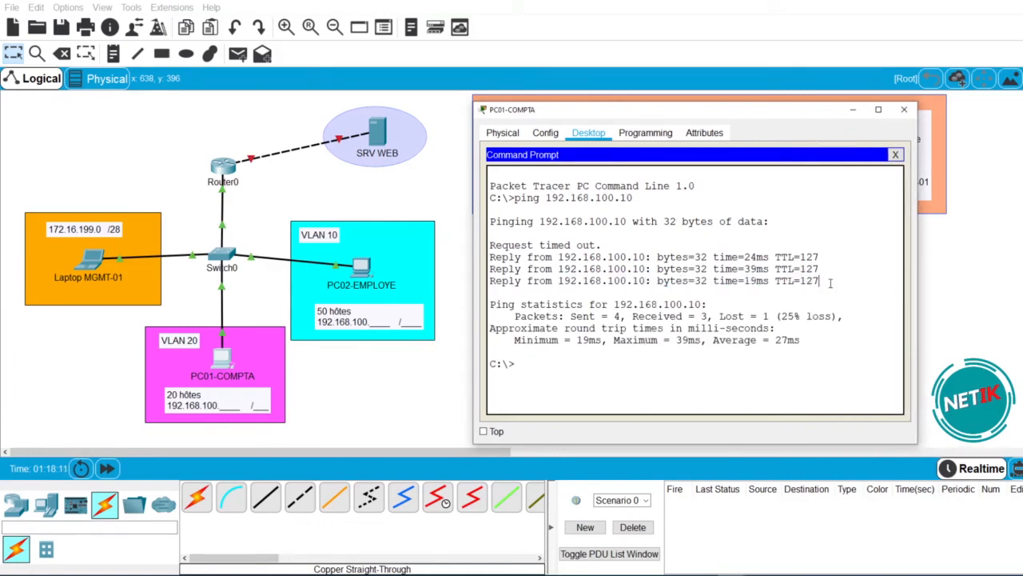
drag(602, 245, 489, 245)
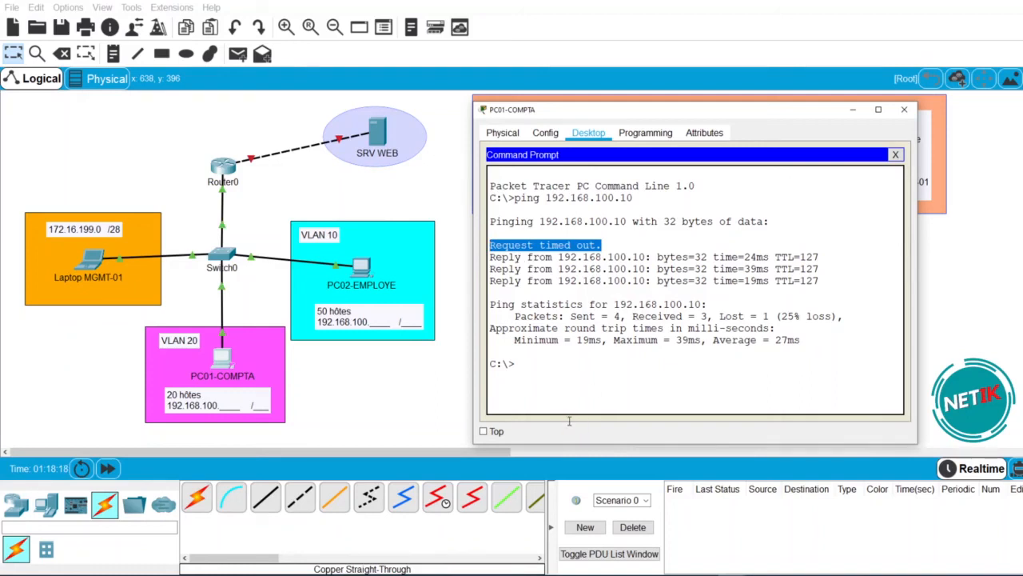
- Repeat the ping to 192.168.100.10, confirming 4 sent, 4 received, 0% loss
key(Up)
key(Return)
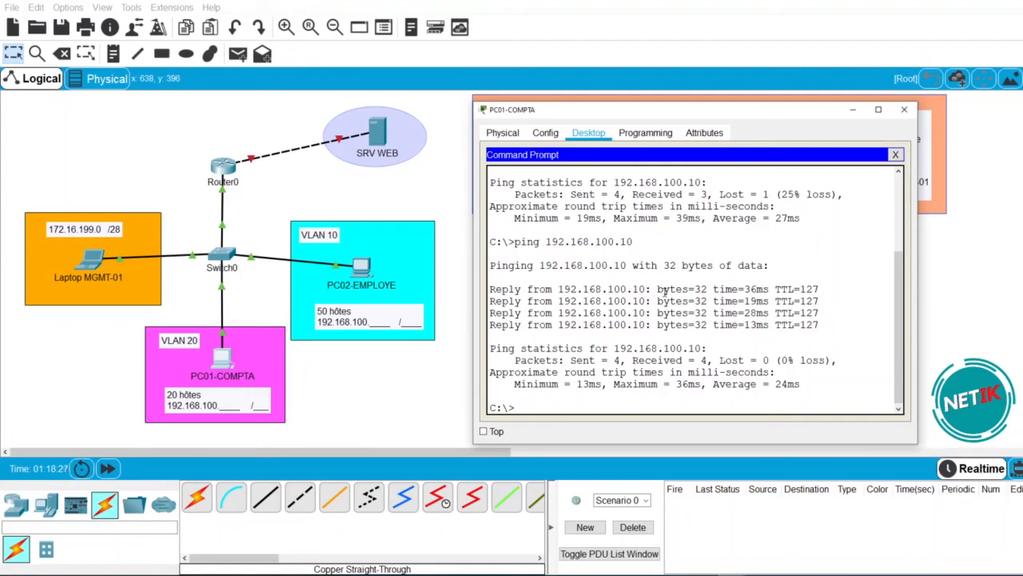
drag(826, 291, 806, 289)
drag(620, 361, 572, 360)
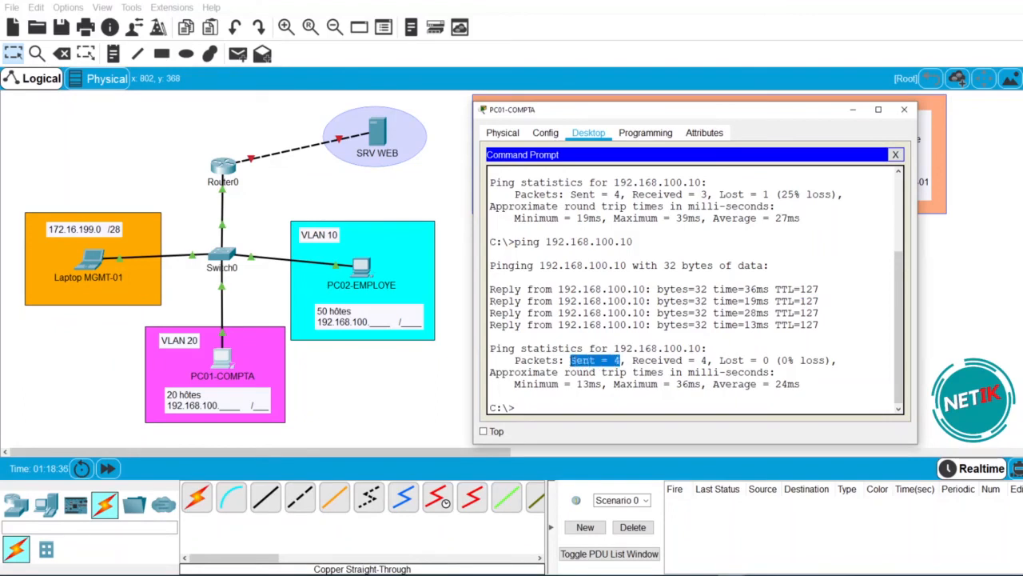
drag(708, 360, 638, 361)
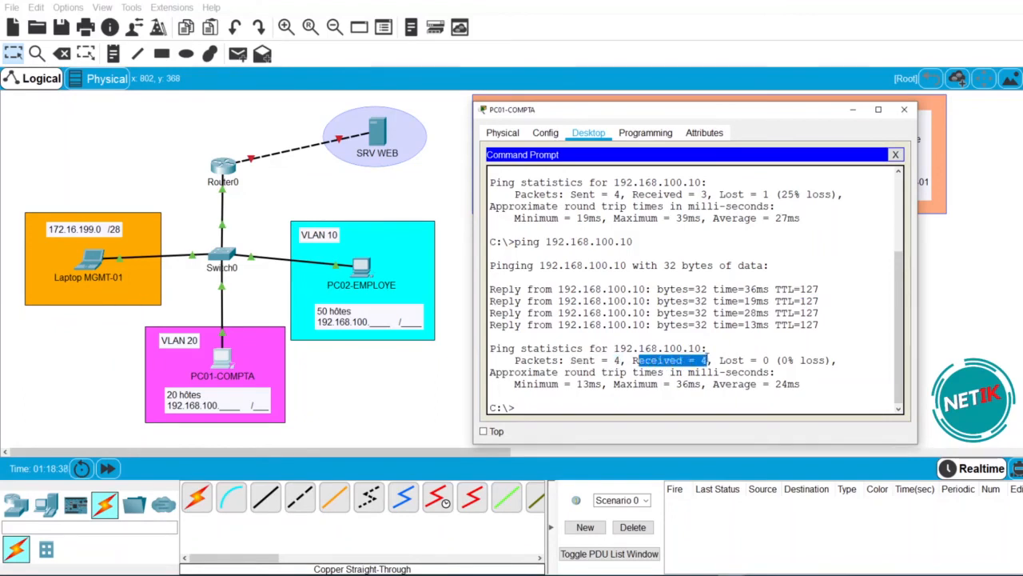
drag(771, 360, 732, 360)
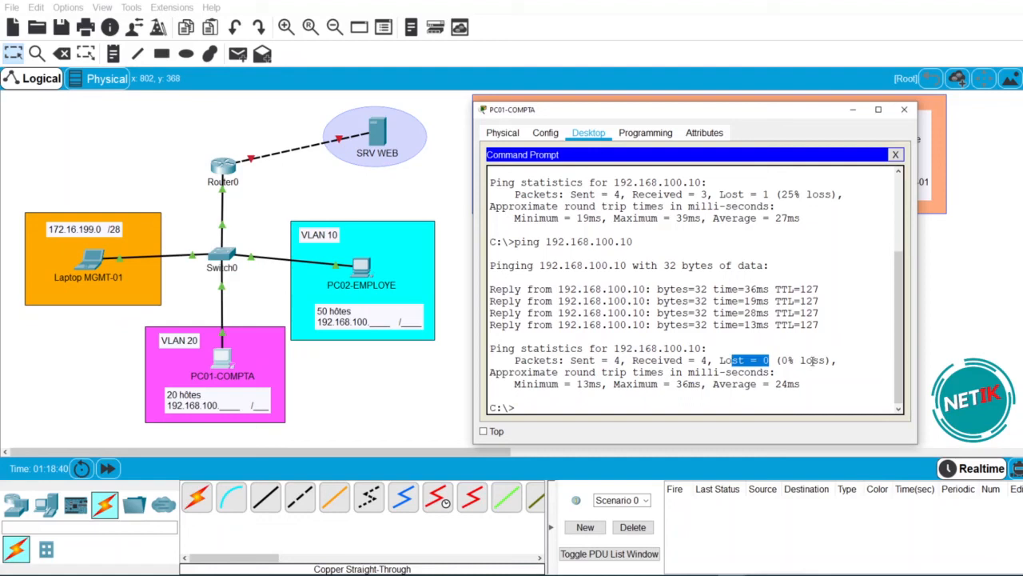
drag(828, 361, 777, 362)
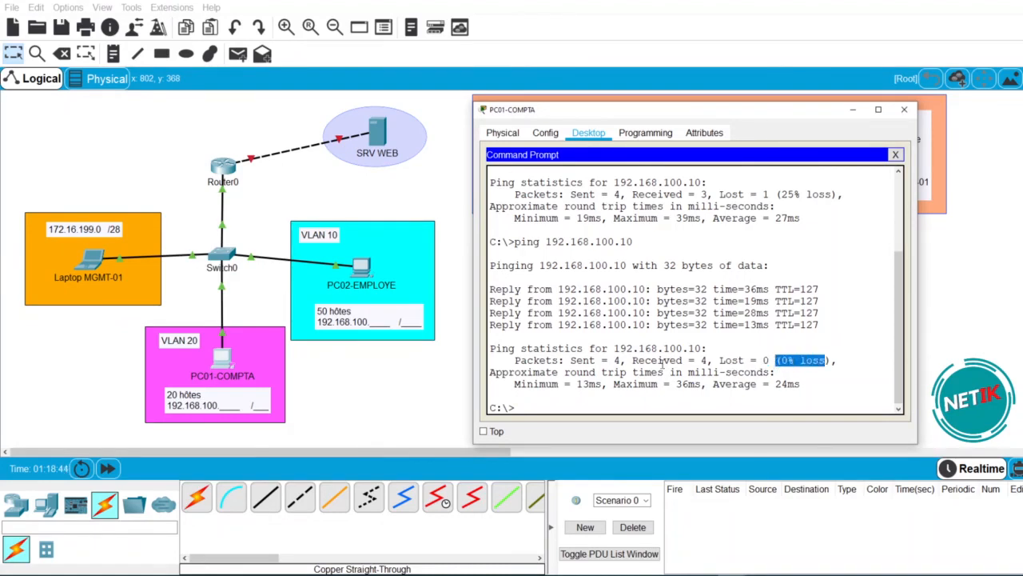
click(421, 391)
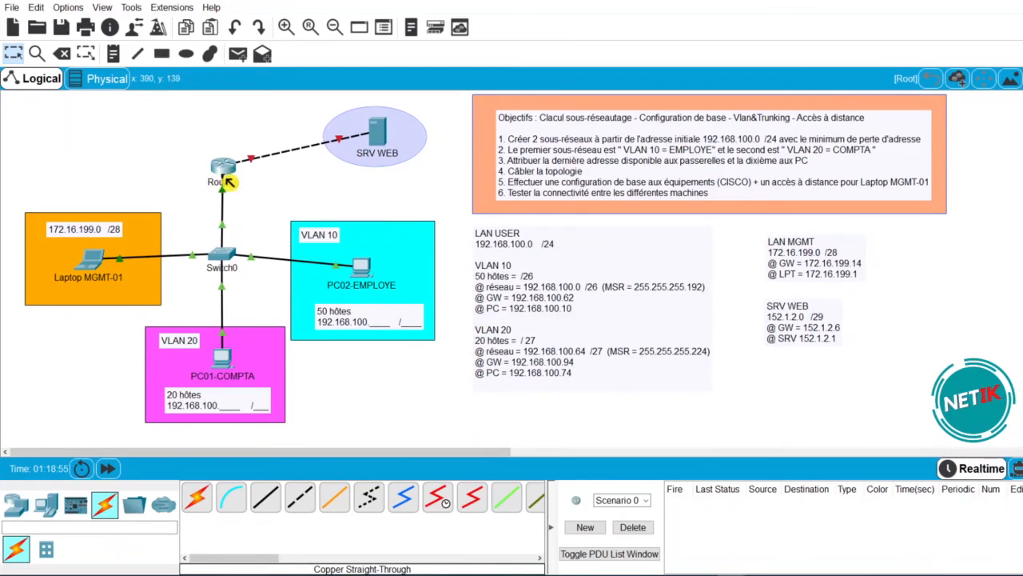
mouse_move(230, 180)
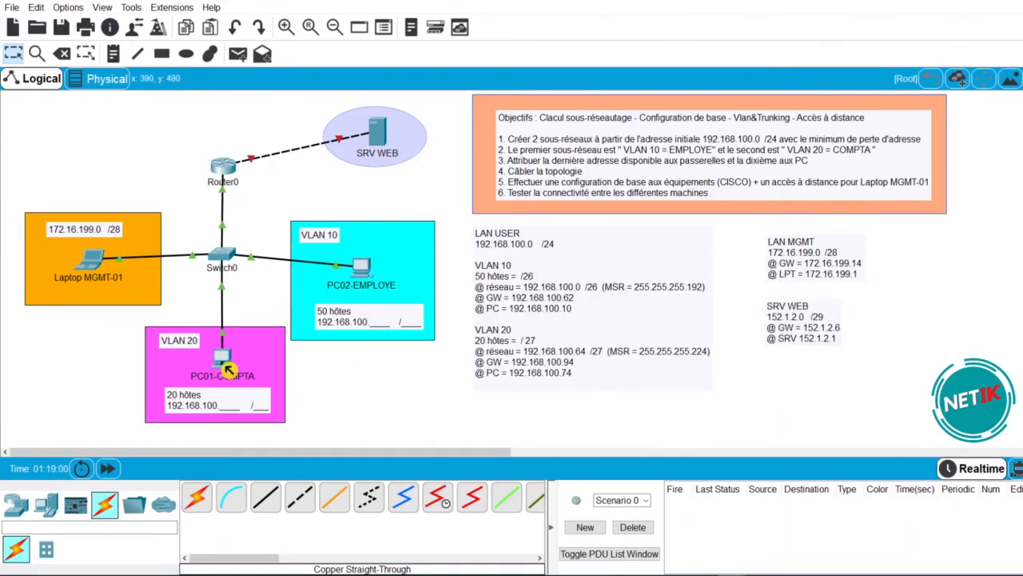
mouse_move(228, 369)
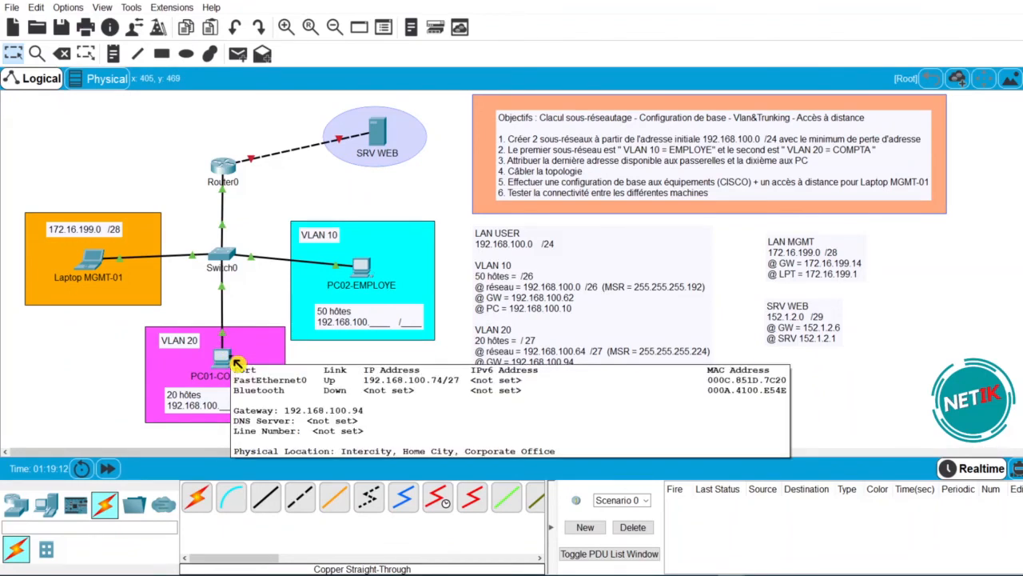
- Open SRV WEB's IP Configuration beside its addressing notes
click(381, 136)
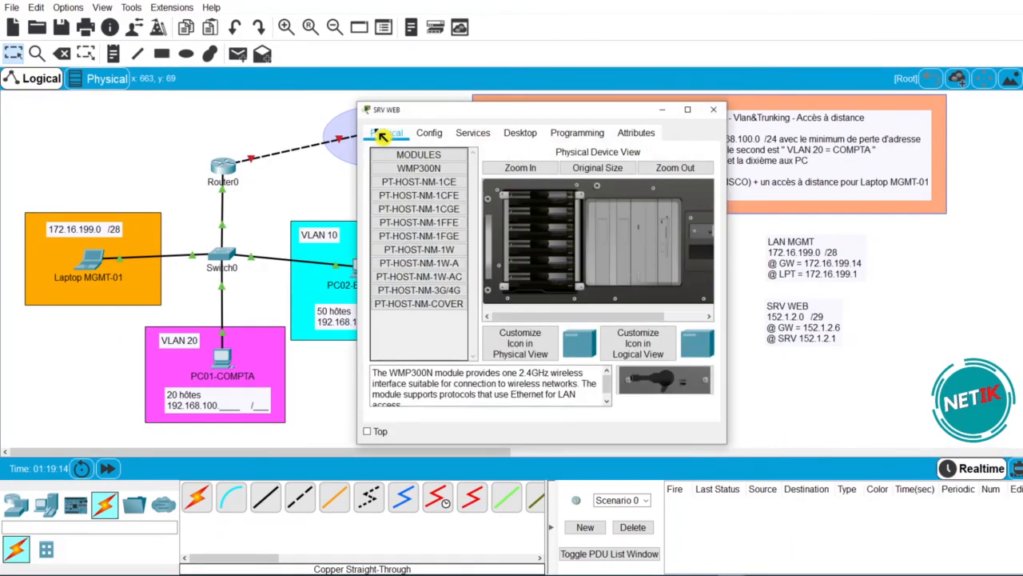
click(521, 133)
click(408, 195)
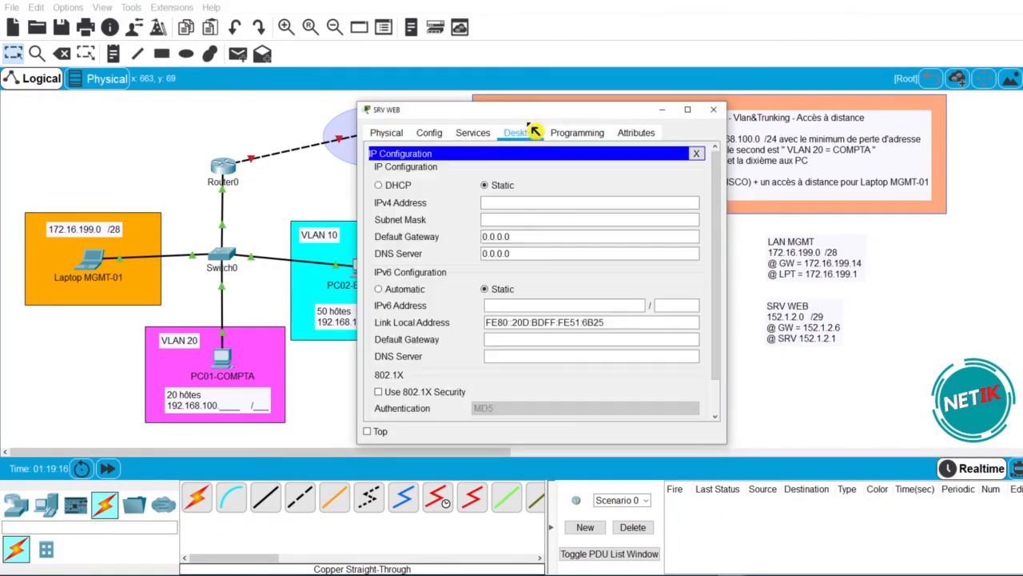
drag(549, 120, 427, 119)
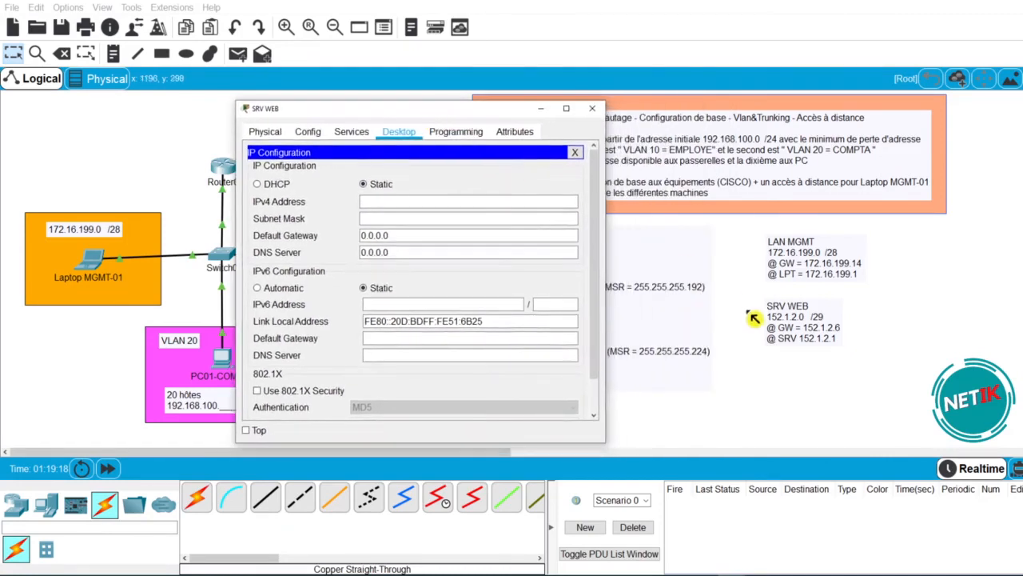
- Enter 152.1.2.1, mask 255.255.255.248 and gateway 152.1.2.6 on SRV WEB
click(462, 202)
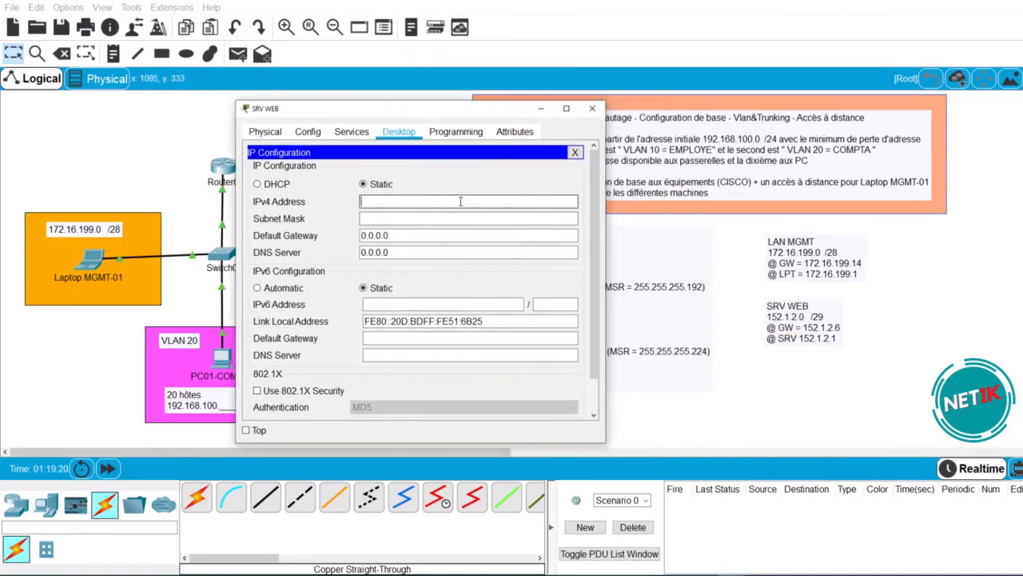
text(152.1.2.1)
key(Tab)
key(End)
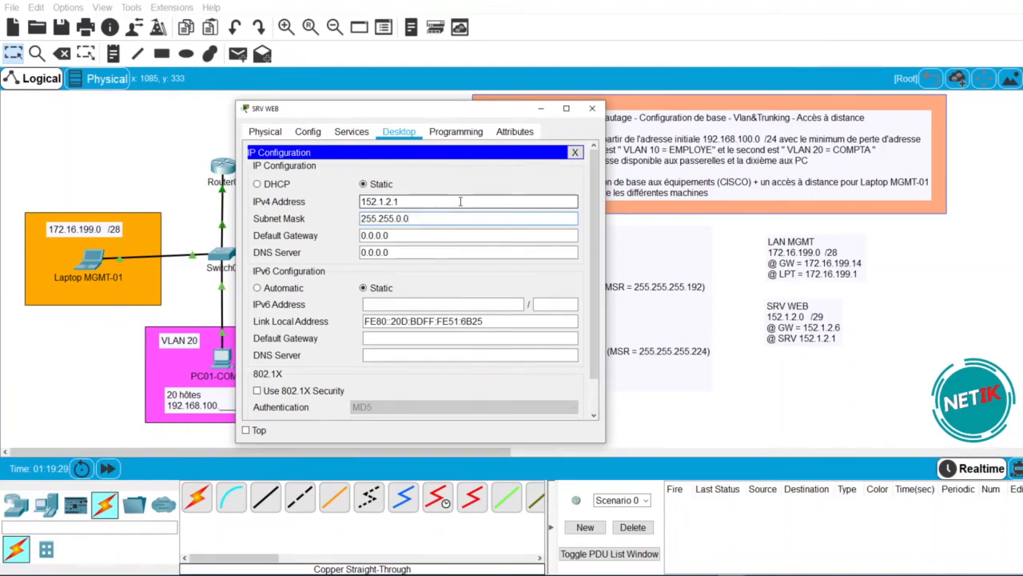
key(BackSpace)
key(BackSpace)
text(255.24)
drag(425, 205, 320, 226)
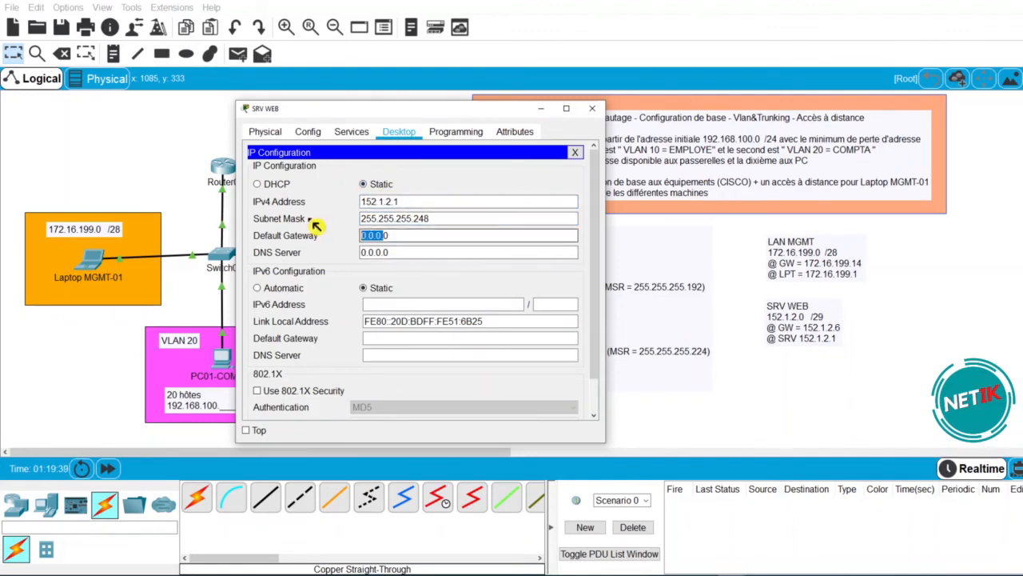
text(152.1.2.1)
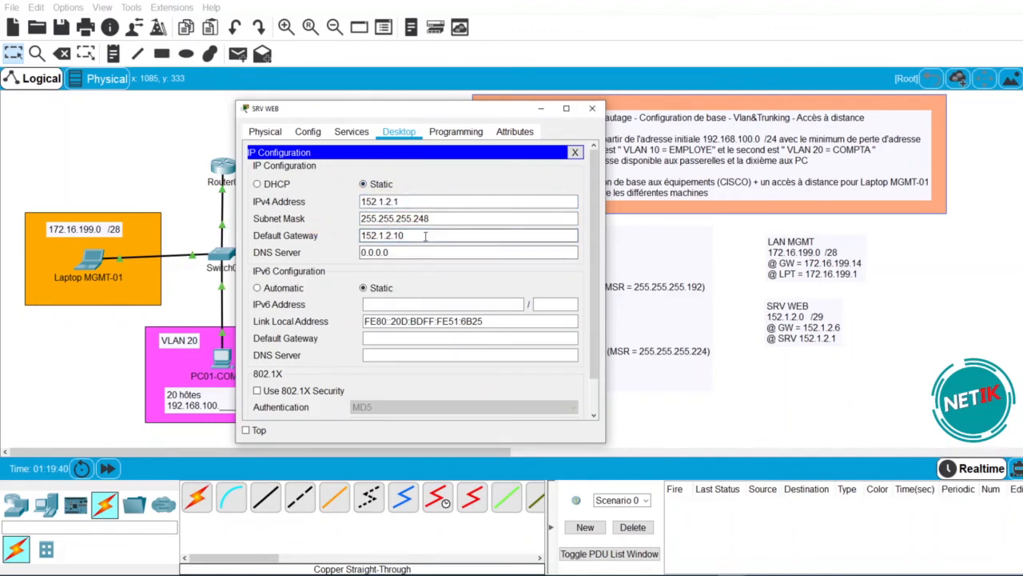
key(BackSpace)
key(BackSpace)
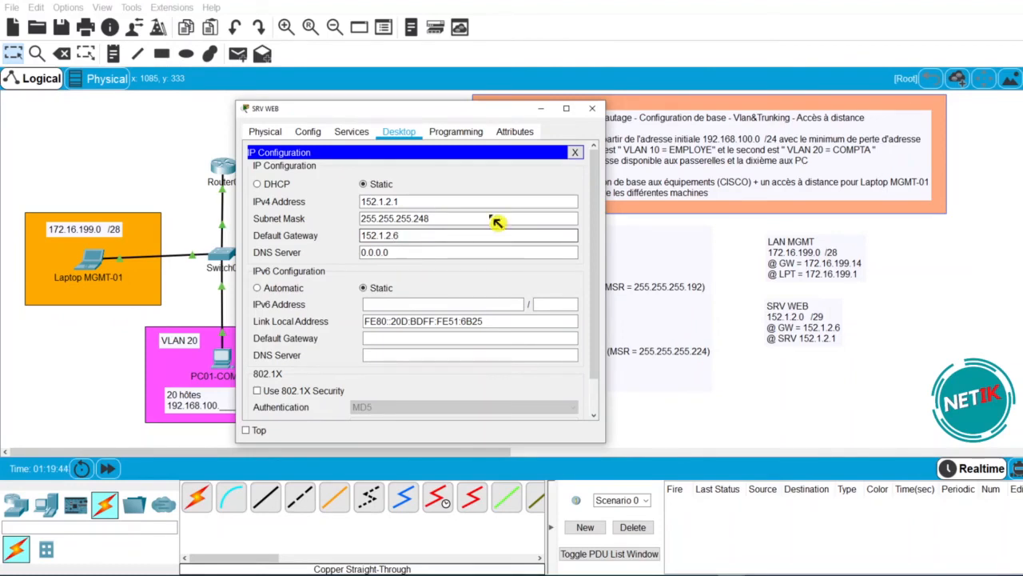
click(575, 152)
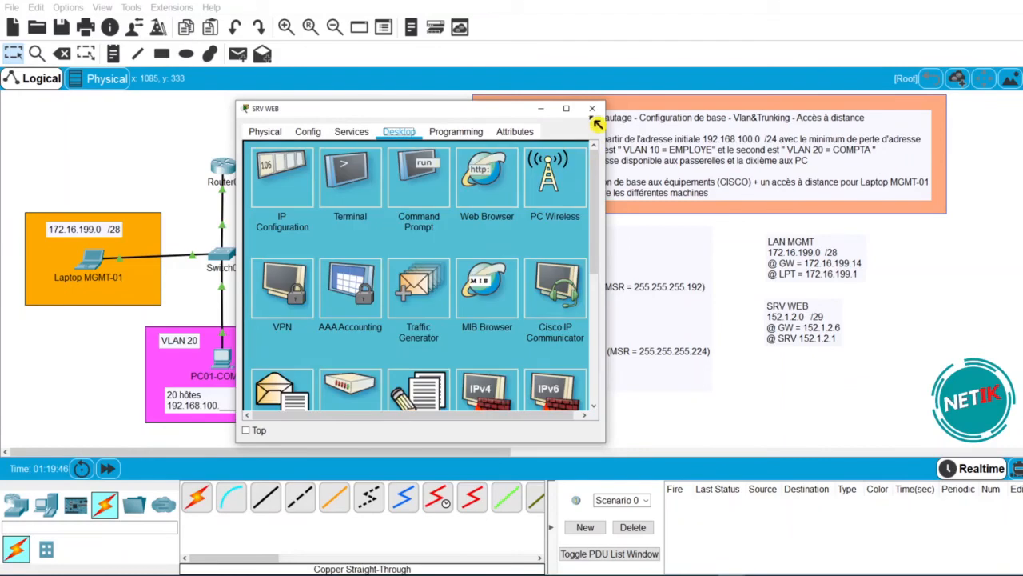
click(591, 108)
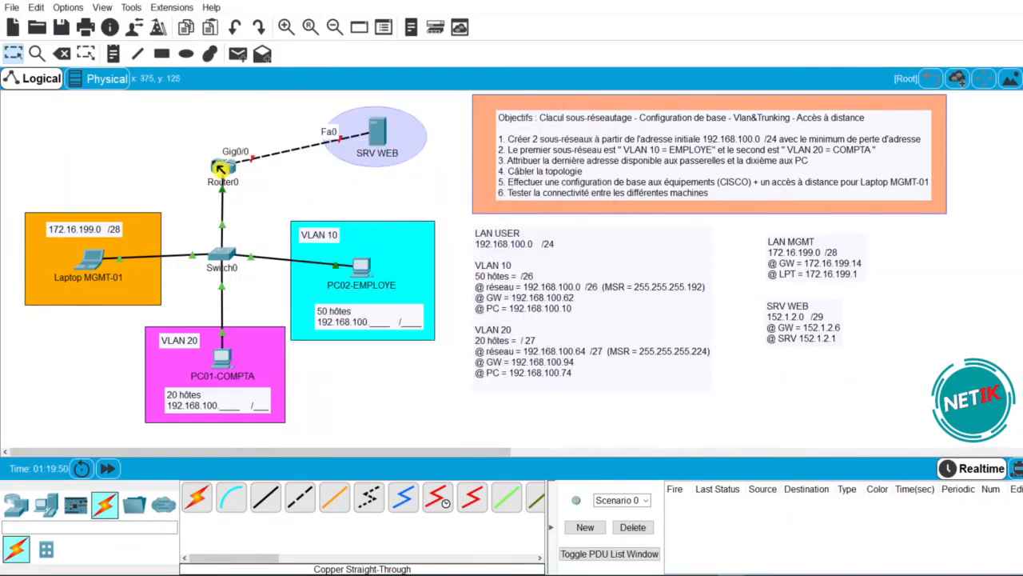
- In the laptop's Telnet session to RTR-01, enter configuration for interface g0/0
click(107, 265)
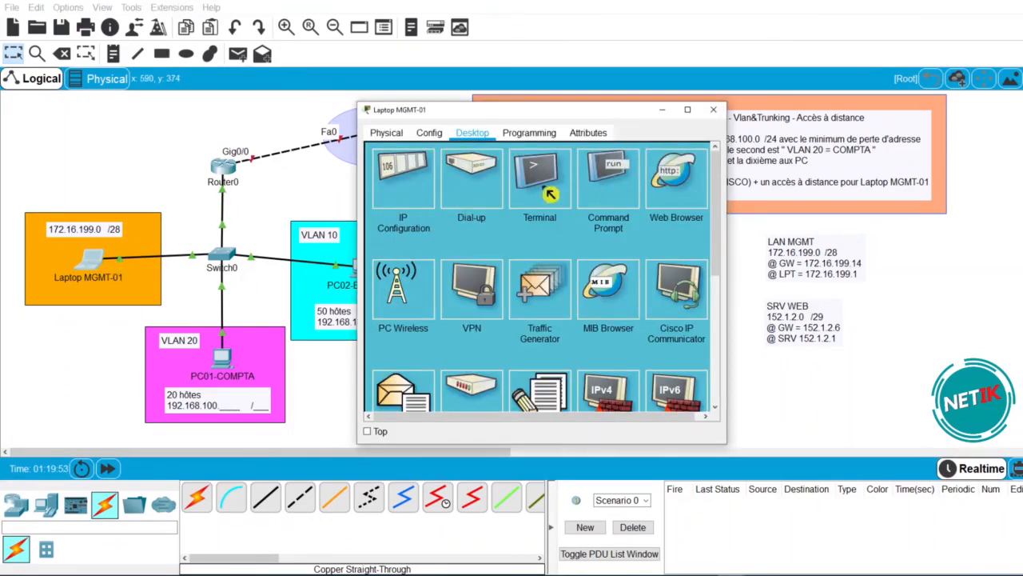
click(613, 182)
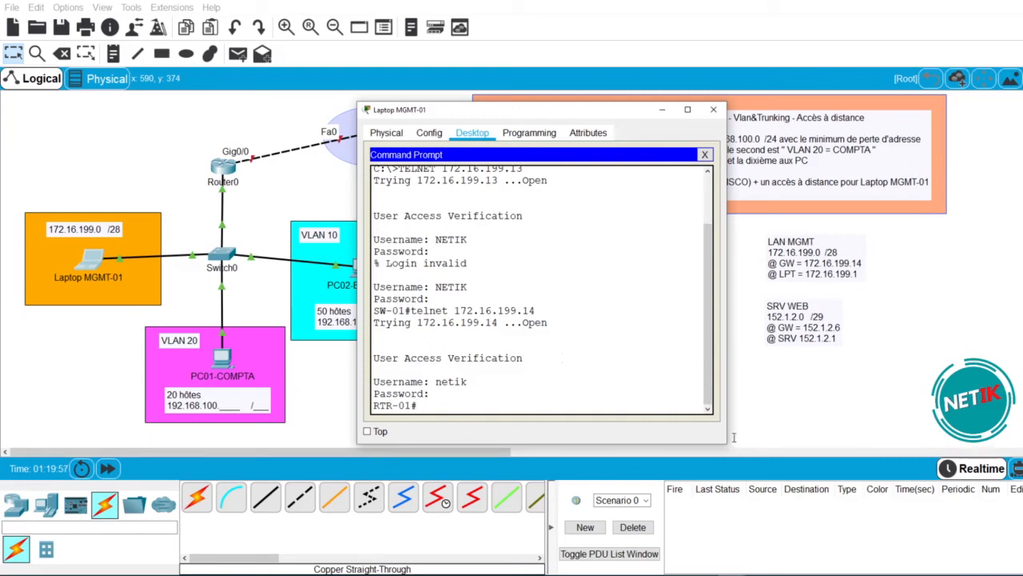
text(ex)
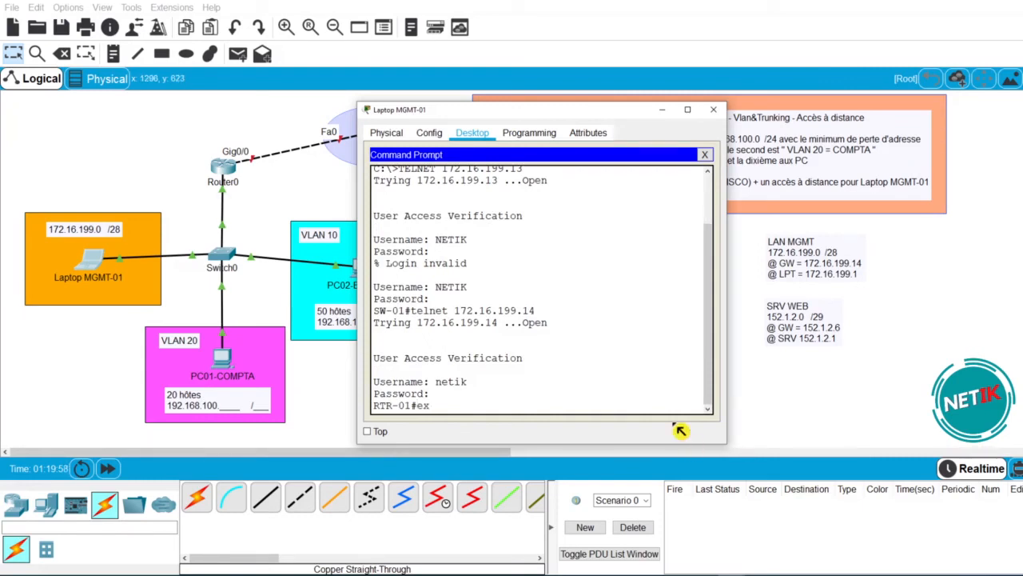
key(BackSpace)
key(BackSpace)
text(conf t)
key(Return)
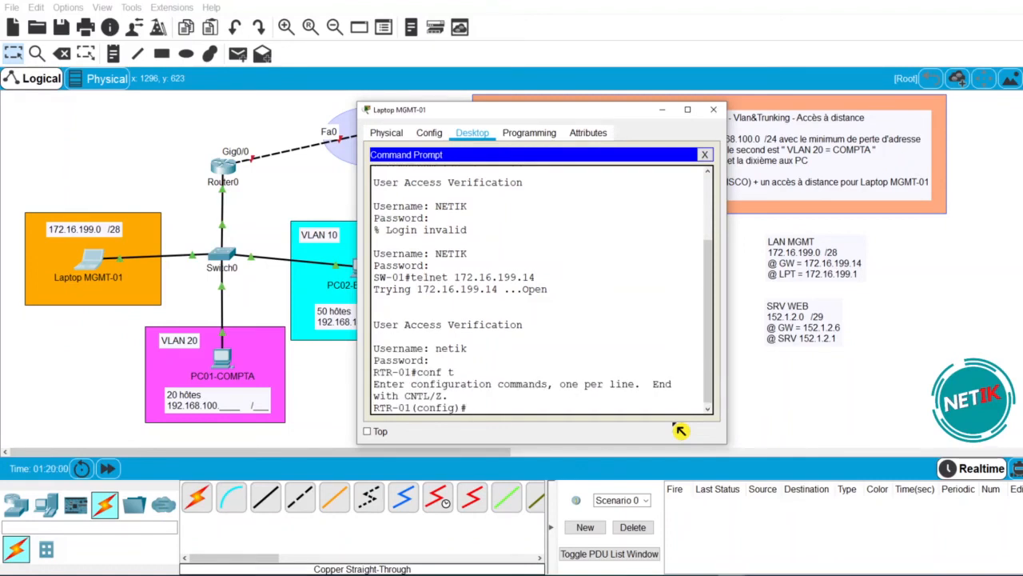
text(i)
text(nt g0/0)
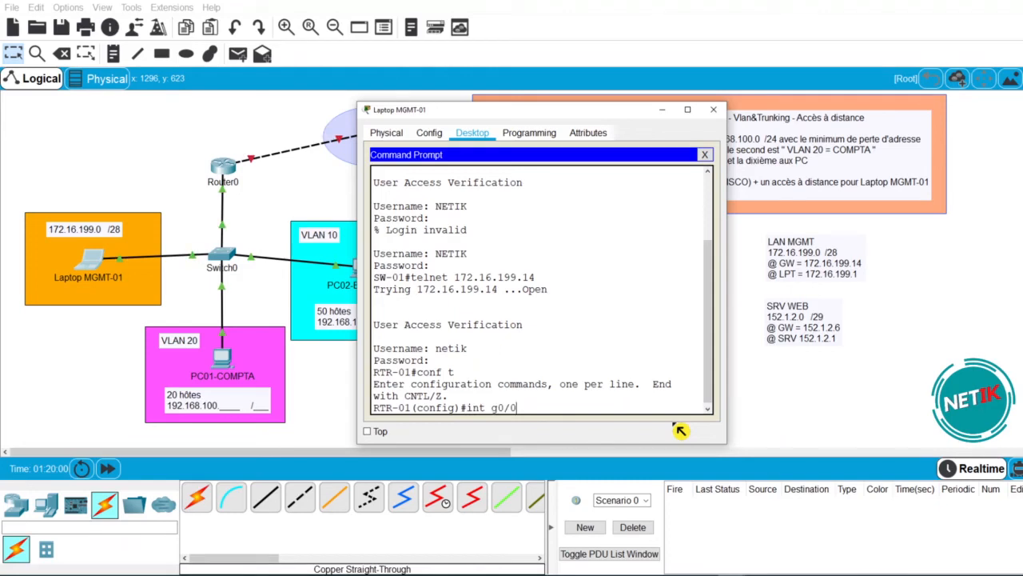
key(Return)
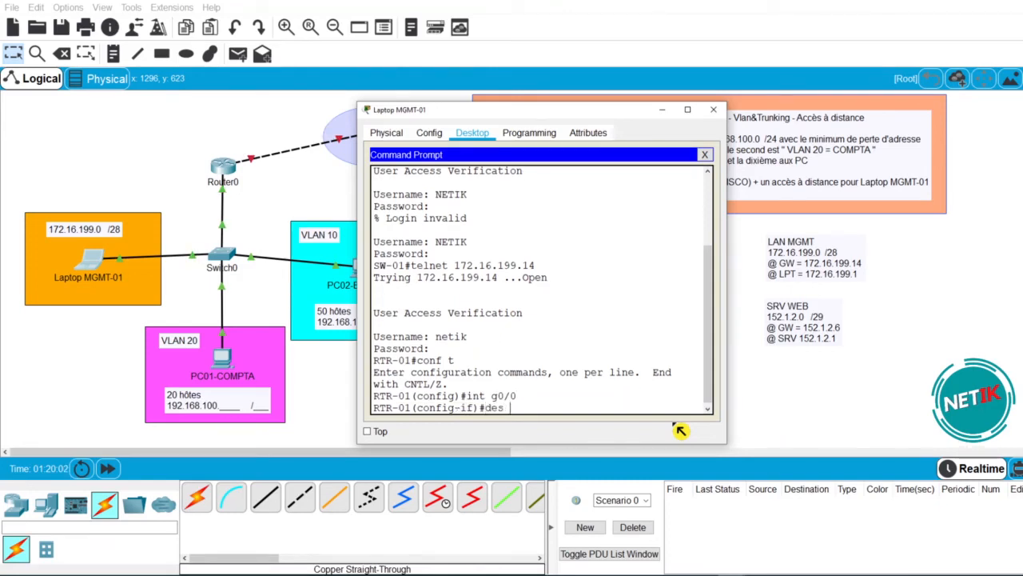
- Give g0/0 description CONNECT TO SRV WEB, address 152.1.2.6 255.255.255.248, and no shutdown
text(des CONNECT TO SRV)
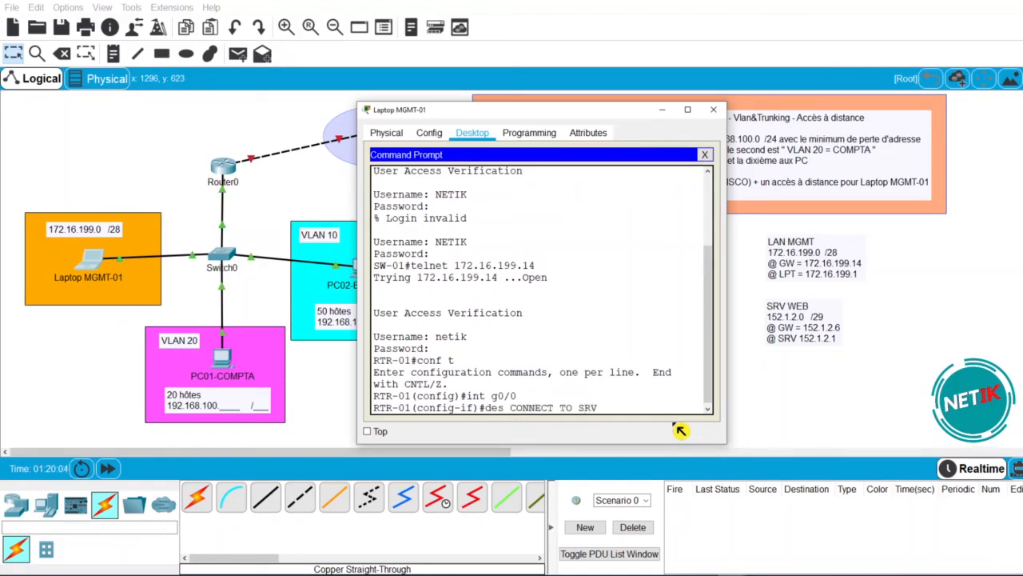
text( WEB)
key(Return)
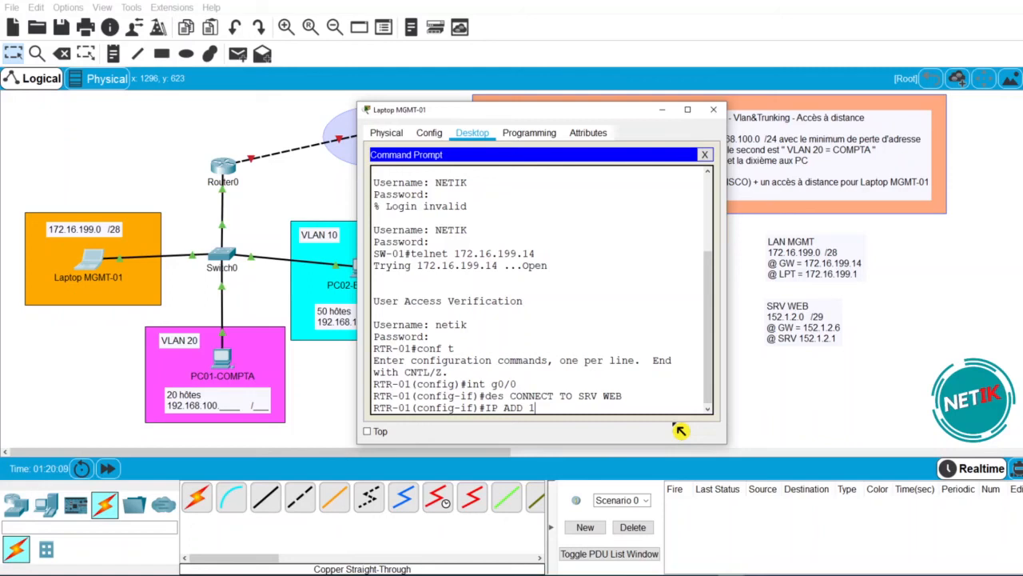
text(1.2.6 255.255.2)
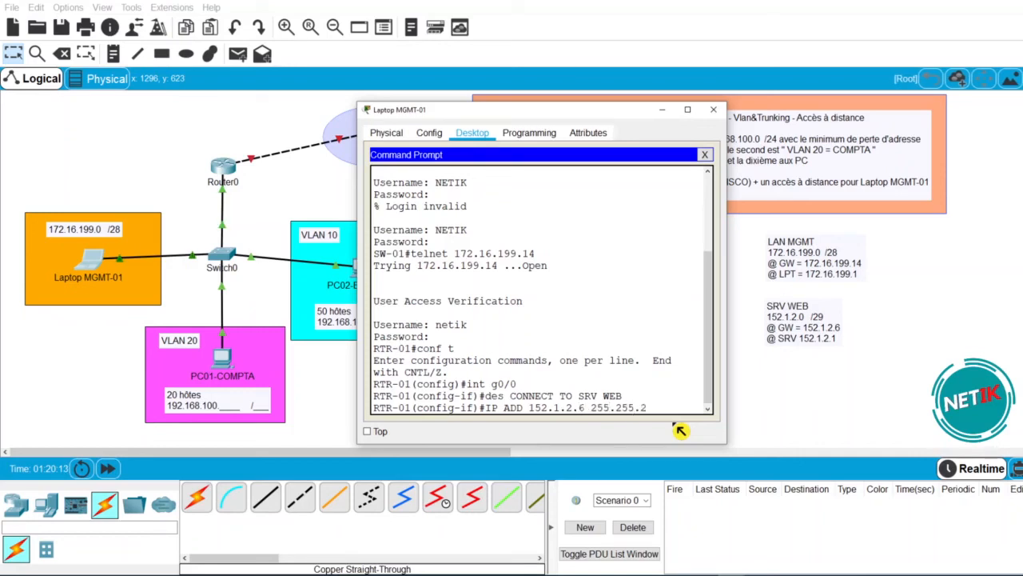
text(55.248)
key(Return)
text(NO SHU)
key(Tab)
key(Return)
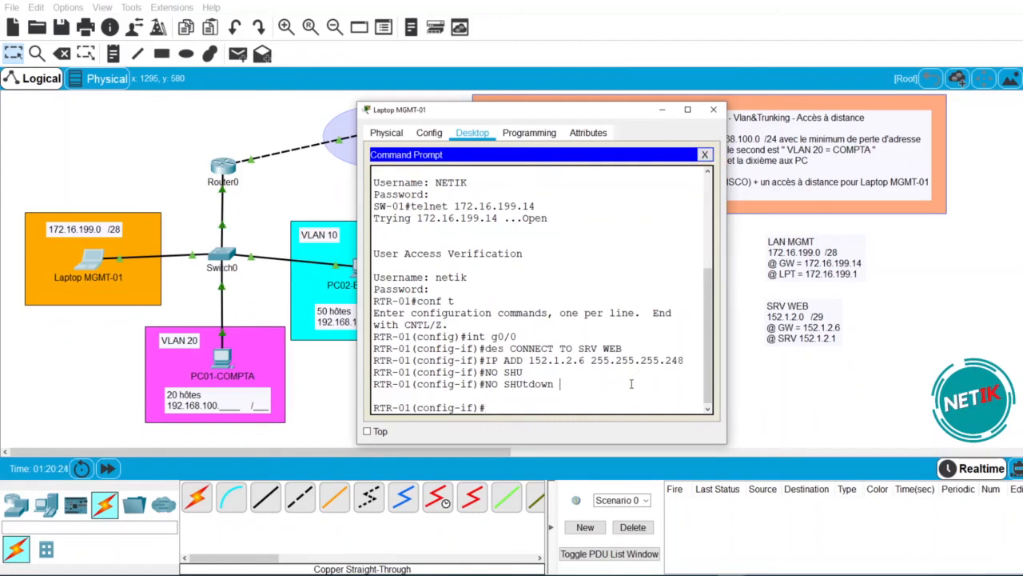
- Review RTR-01's running config with 'do show run', confirming Gig0/0 at 152.1.2.6, then exit to privileged mode
text(o show run)
key(Return)
key(space)
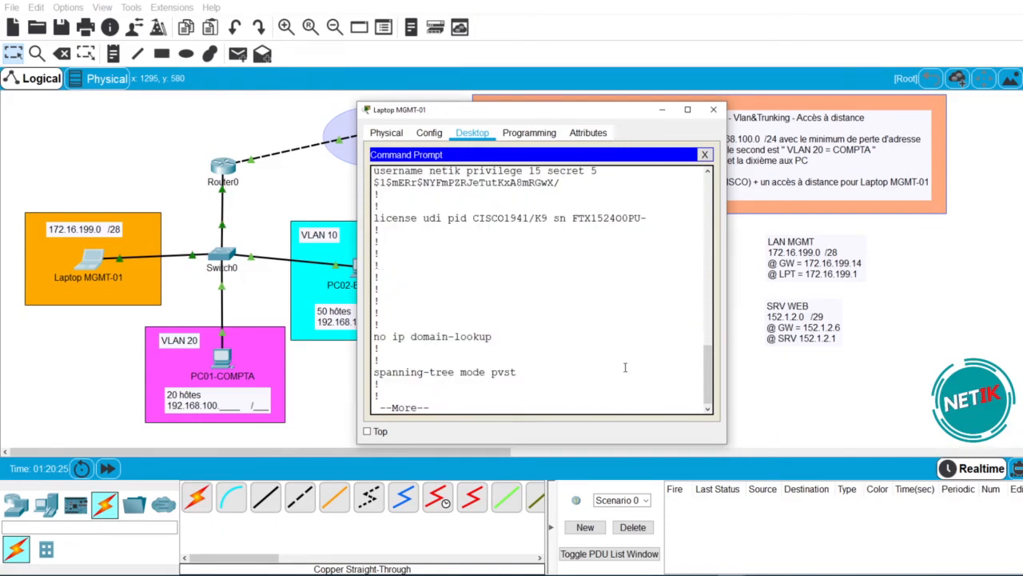
key(space)
scroll(618, 336, up, 1)
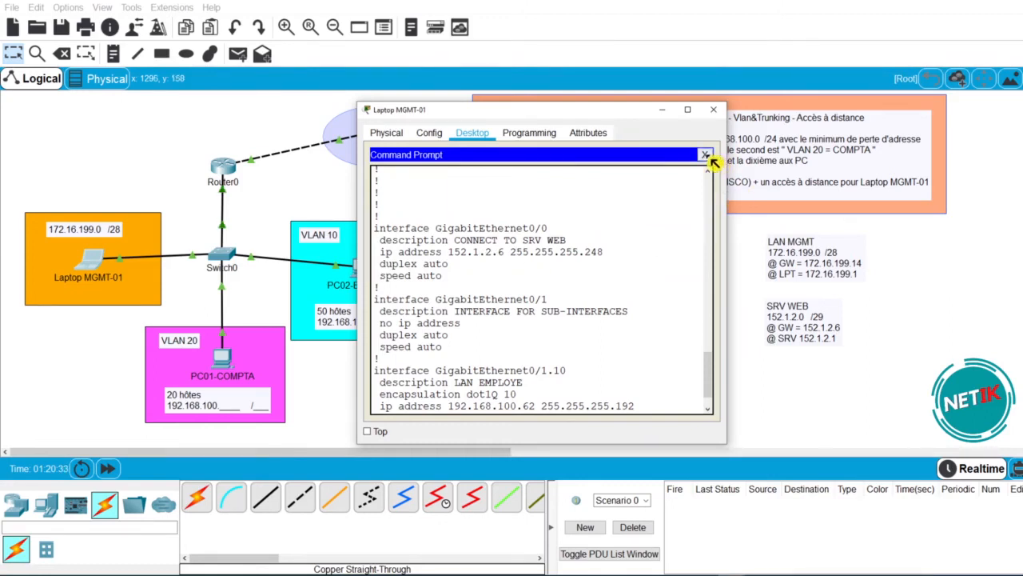
key(space)
key(space)
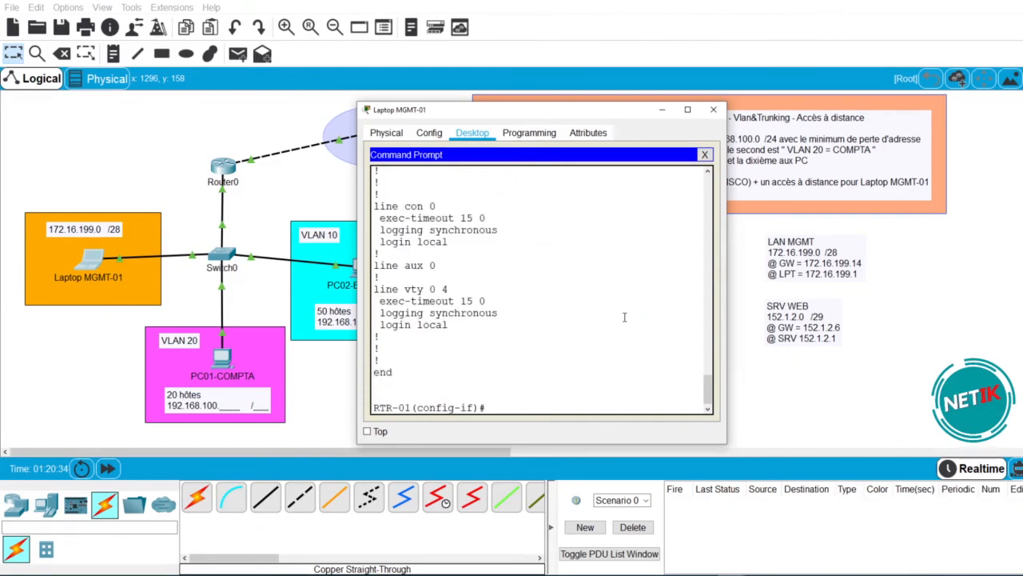
key(ctrl+z)
key(Return)
key(Return)
key(Return)
key(Return)
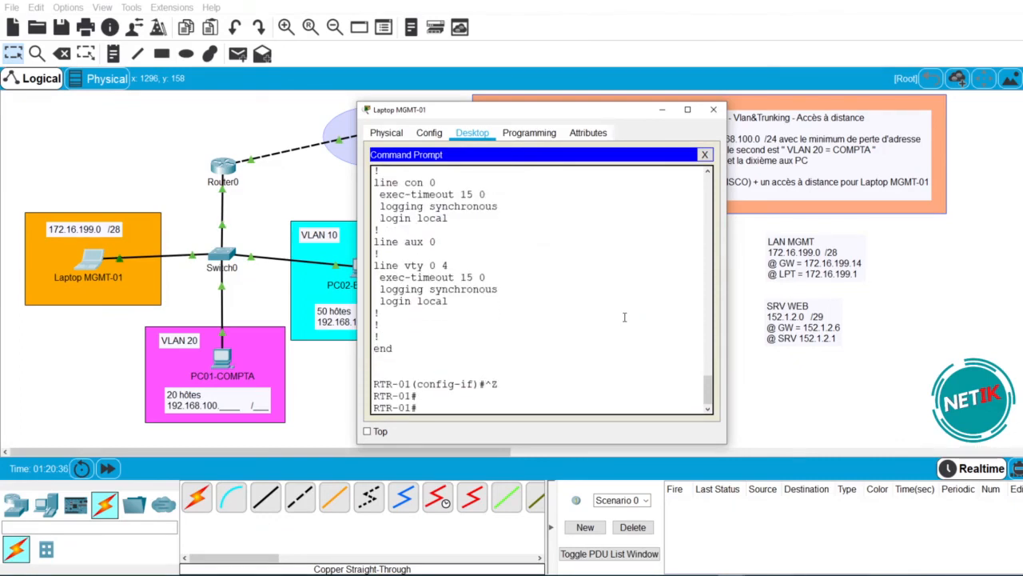
- Ping the web server at 152.1.2.1 from RTR-01 and widen the window to read the output
key(Return)
text(PIN)
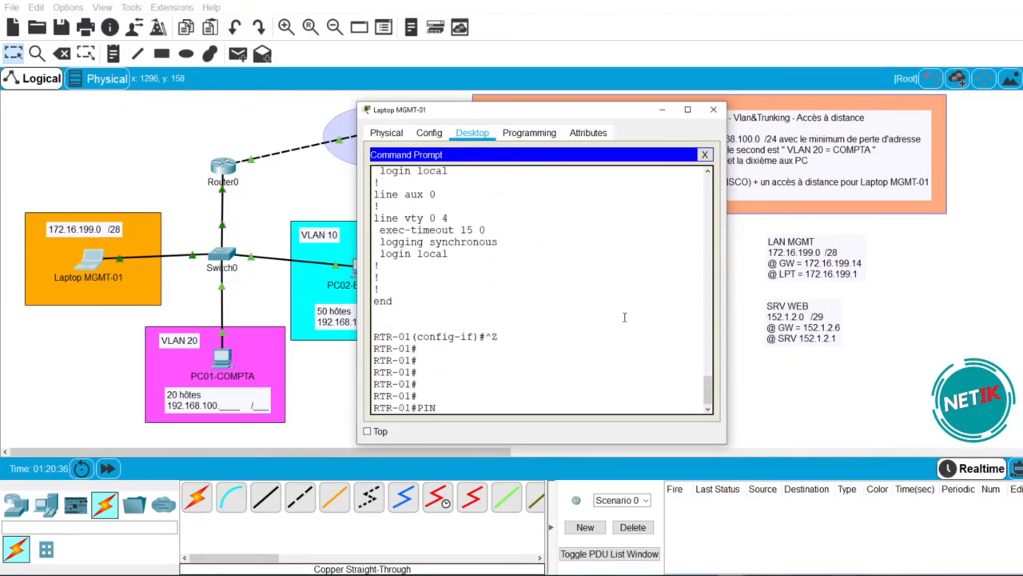
text(G 152.1.2.1)
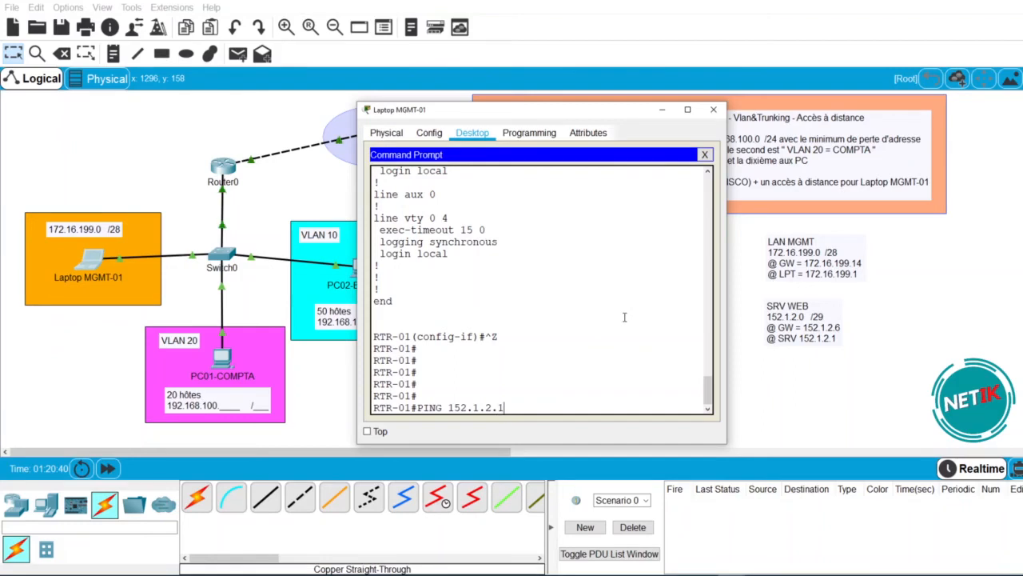
key(Return)
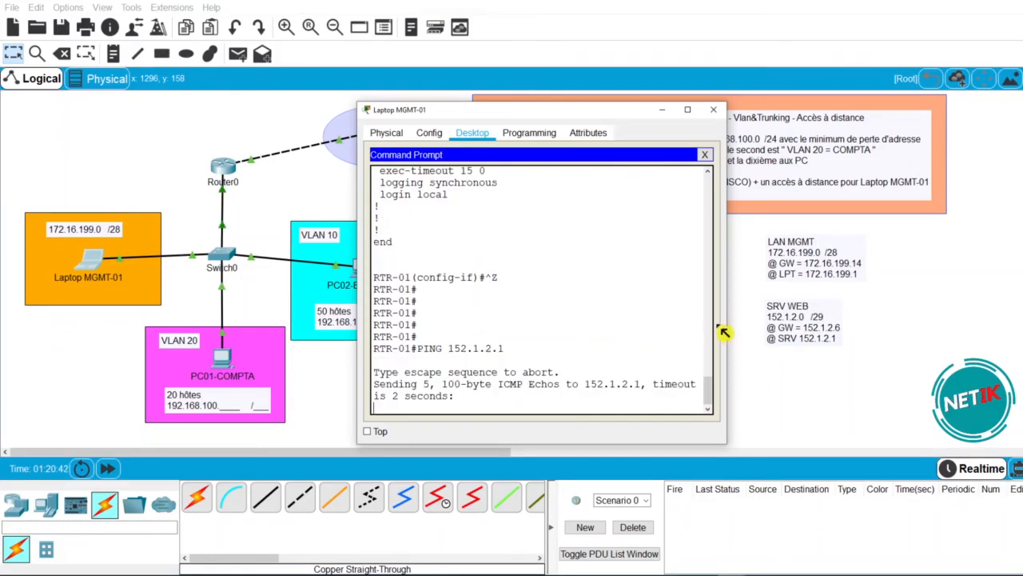
drag(729, 309, 806, 308)
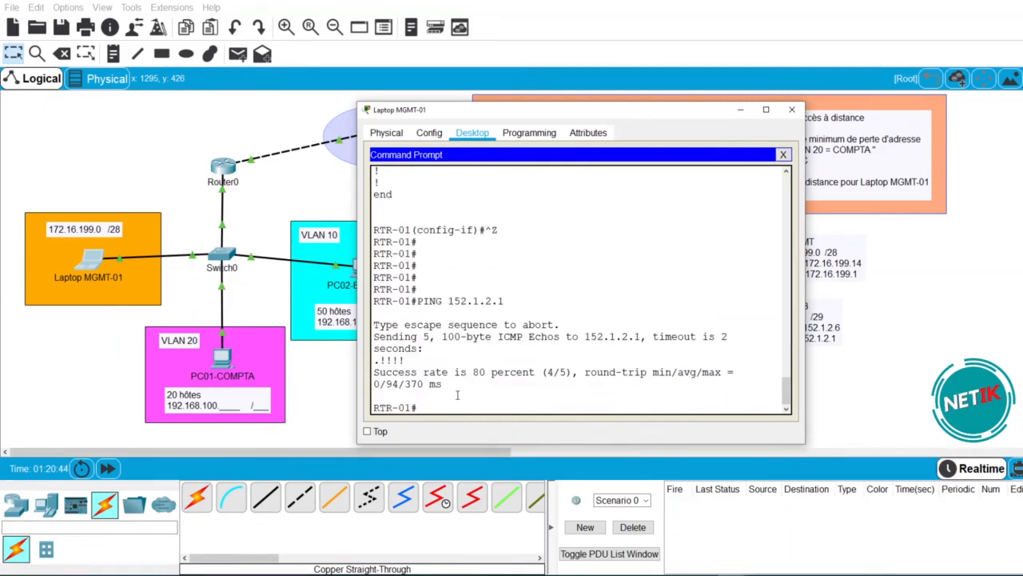
- Rerun the ping to 152.1.2.1 for 5/5 replies, then close the command prompt and Laptop MGMT-01 window
key(Up)
key(Return)
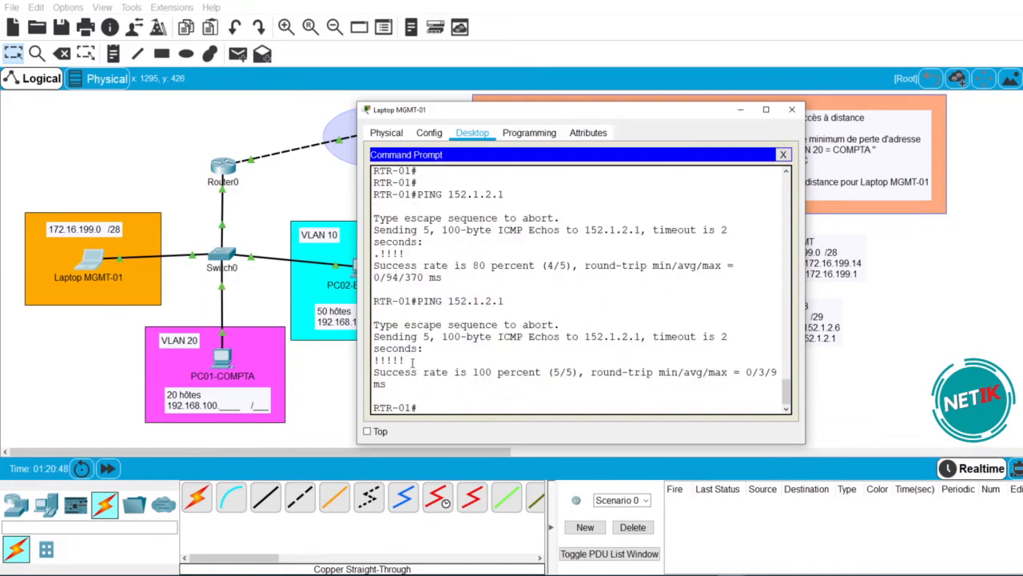
drag(412, 362, 373, 361)
click(445, 408)
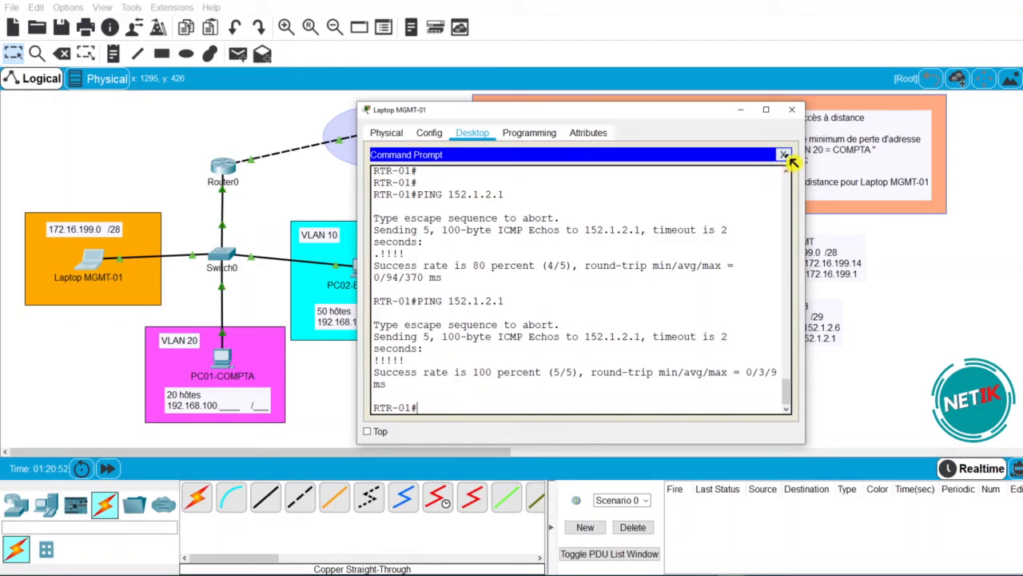
click(784, 155)
click(792, 109)
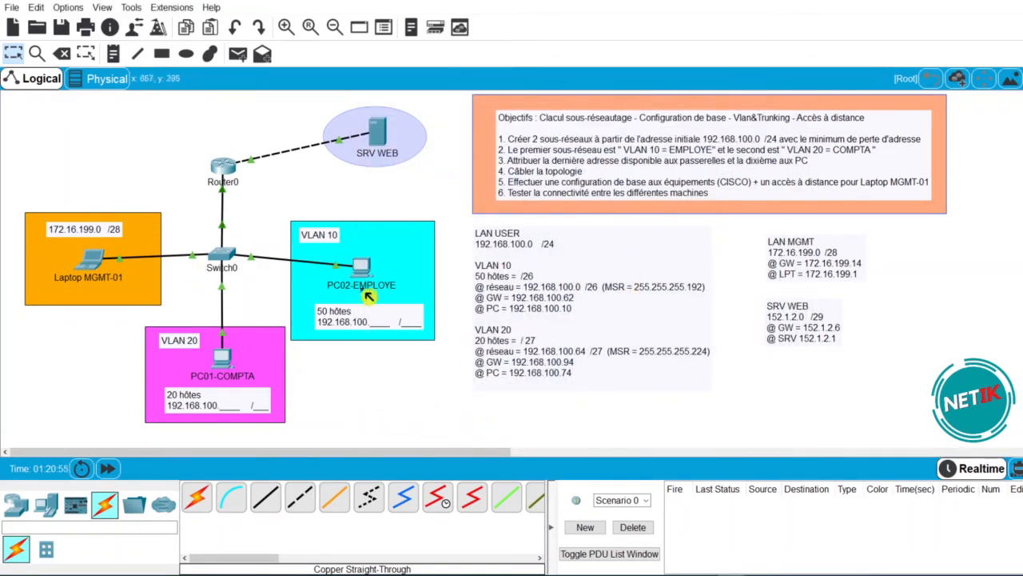
- Reopen PC01-COMPTA, close its old command prompt, and launch its web browser
click(225, 362)
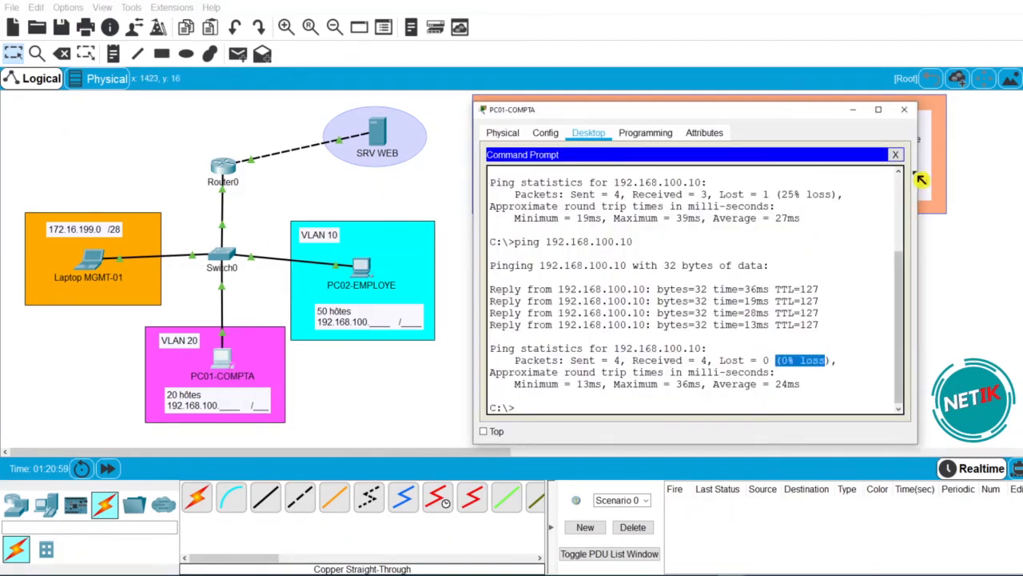
click(897, 155)
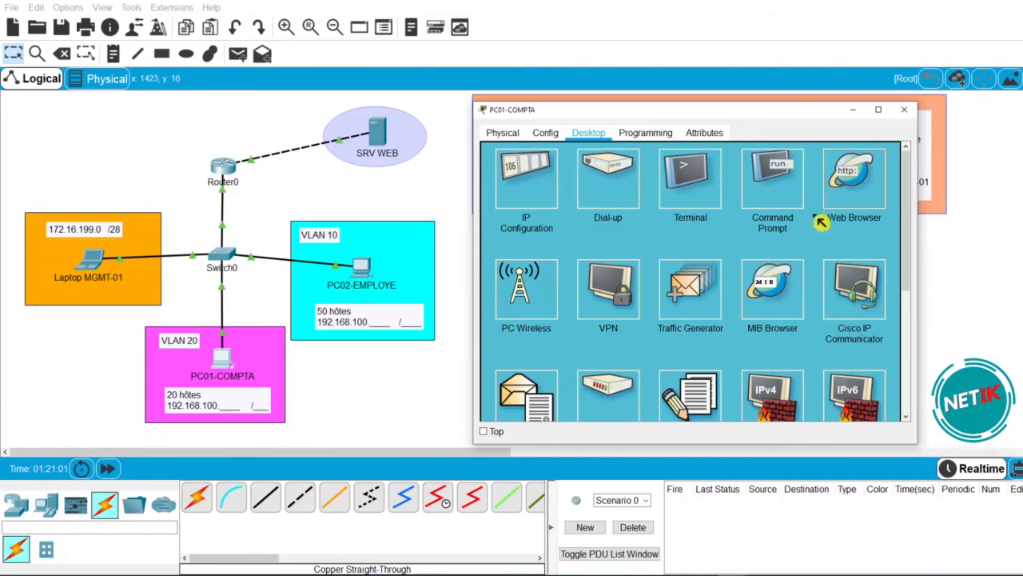
click(885, 201)
- Browse to 152.1.2.1 on PC01-COMPTA to load the 'Bravo !!!' page, then close the browser and PC window
click(637, 167)
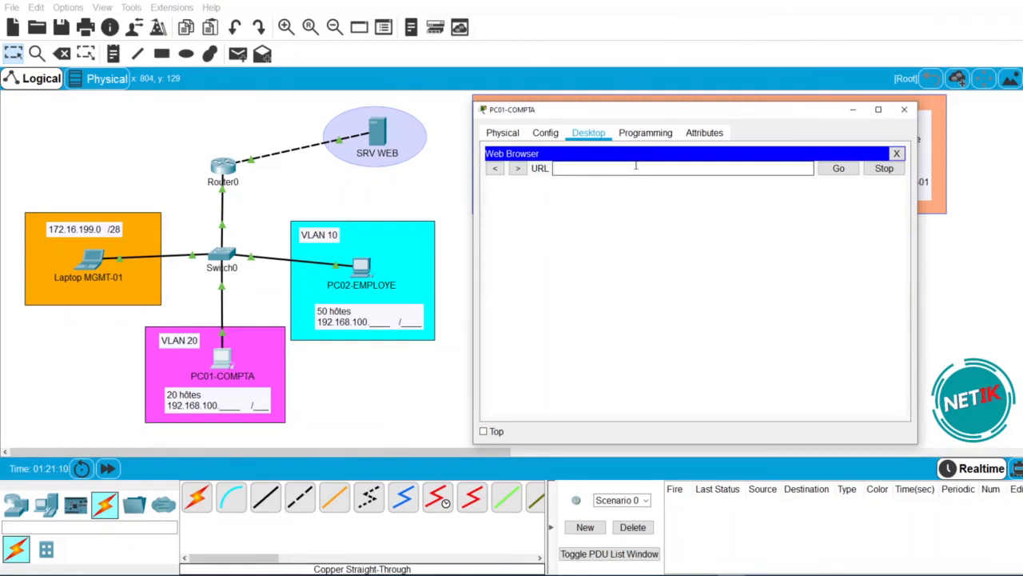
text(152.15)
key(BackSpace)
key(BackSpace)
key(BackSpace)
key(BackSpace)
key(BackSpace)
key(BackSpace)
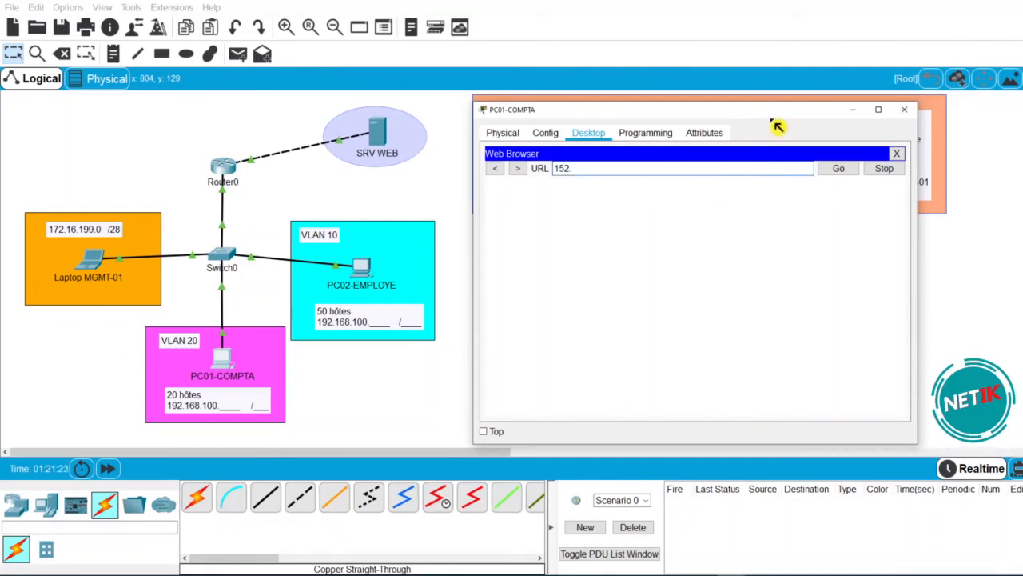
drag(772, 110, 547, 99)
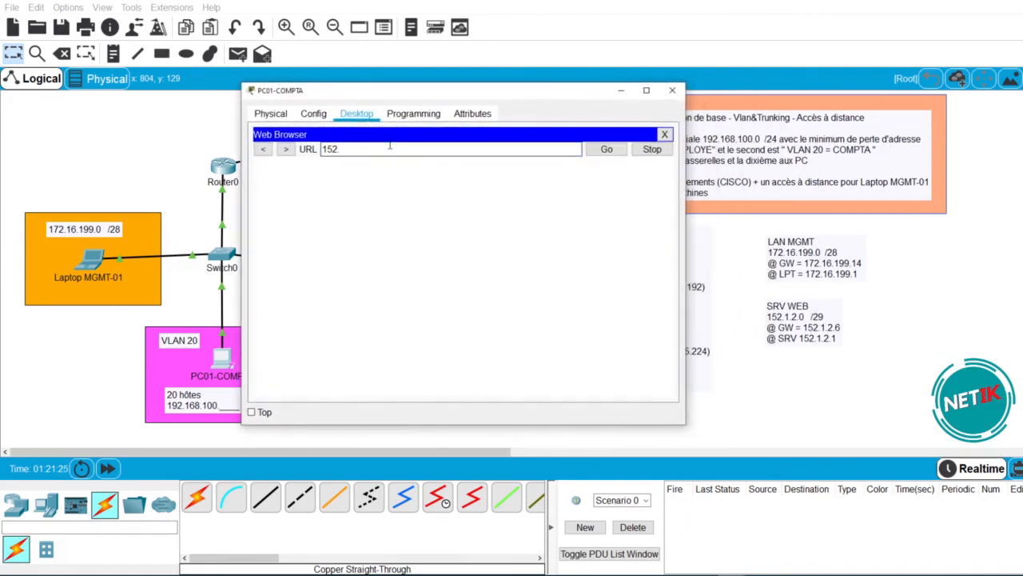
text(1.2.1)
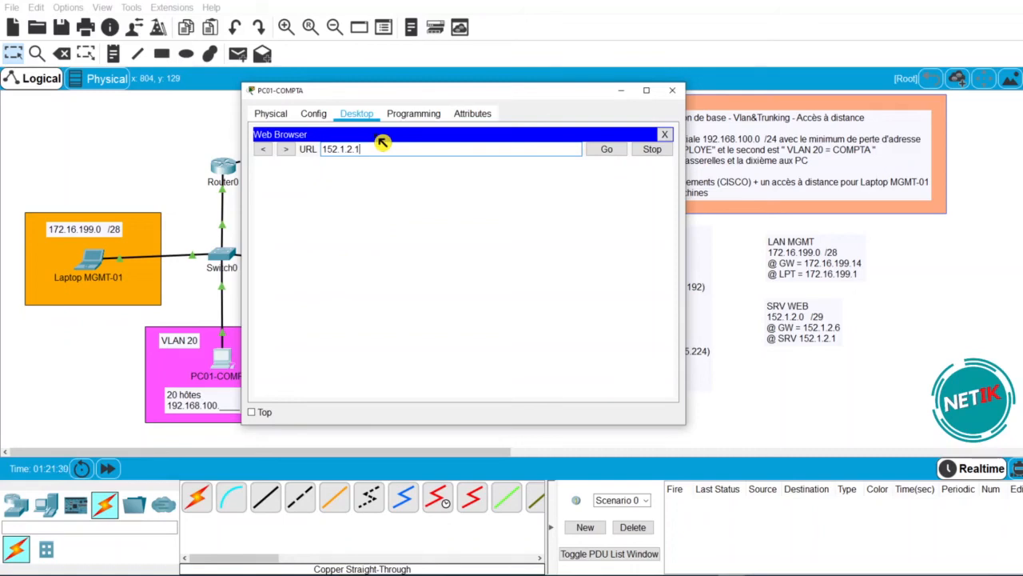
key(Return)
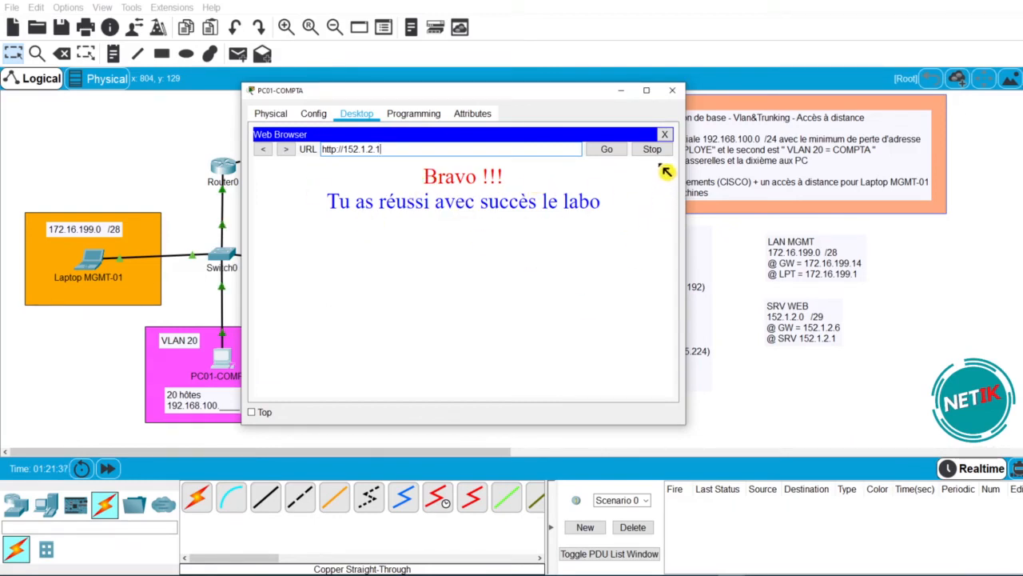
click(665, 135)
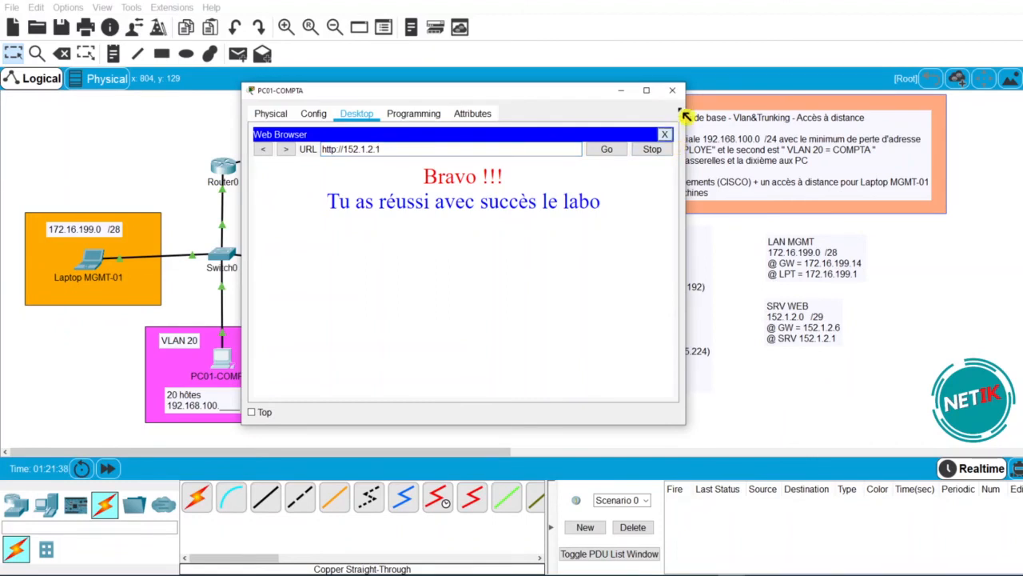
click(673, 91)
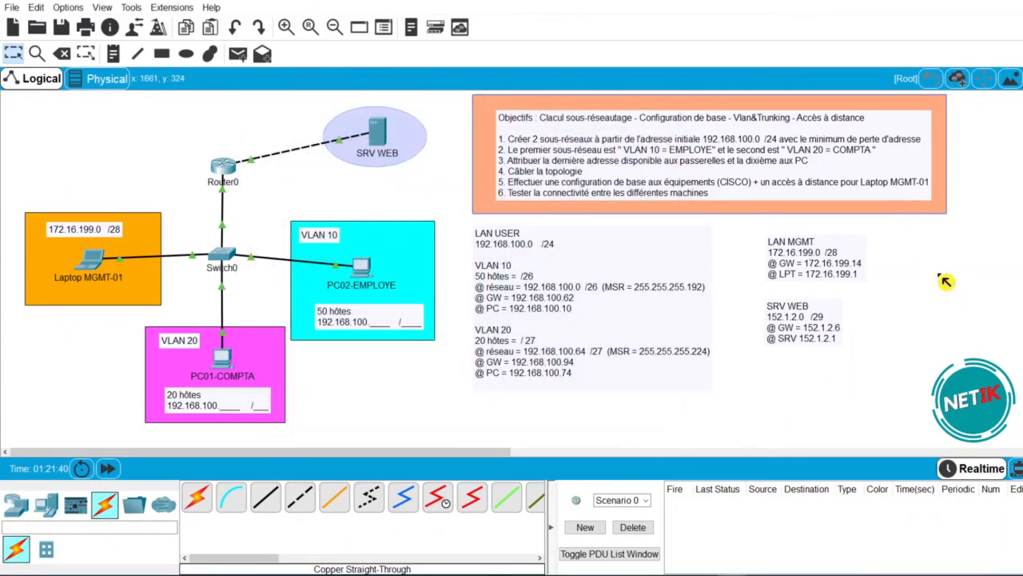